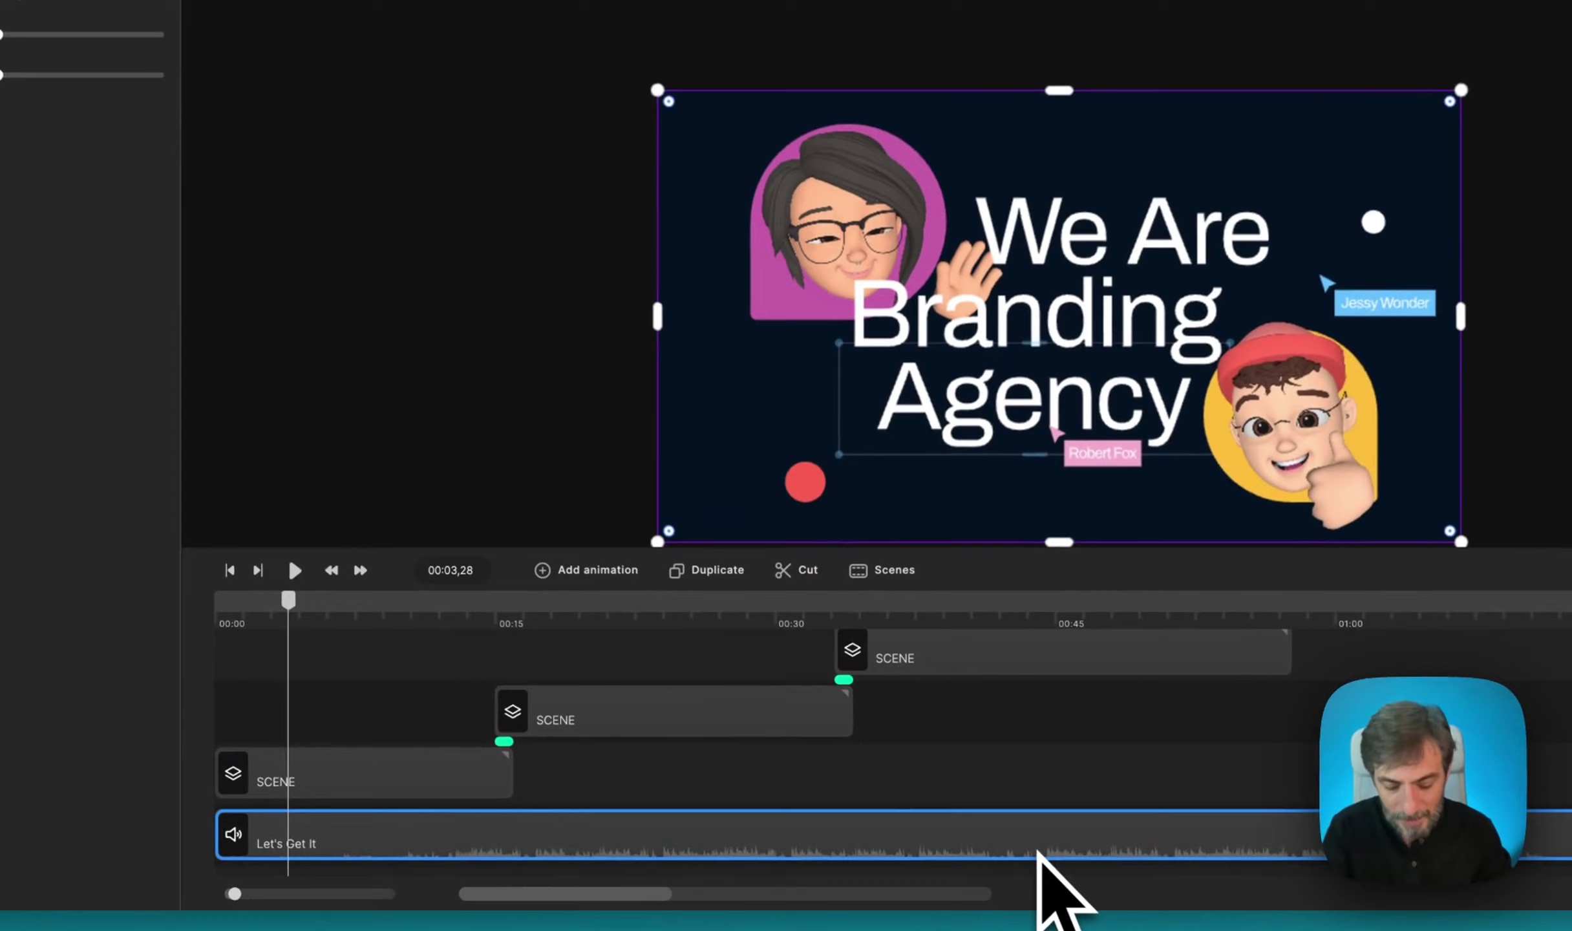
Delete the Let's Get It audio track and select the second scene, moving the playhead to about 20 seconds.
{"action": "key", "text": "Delete"}
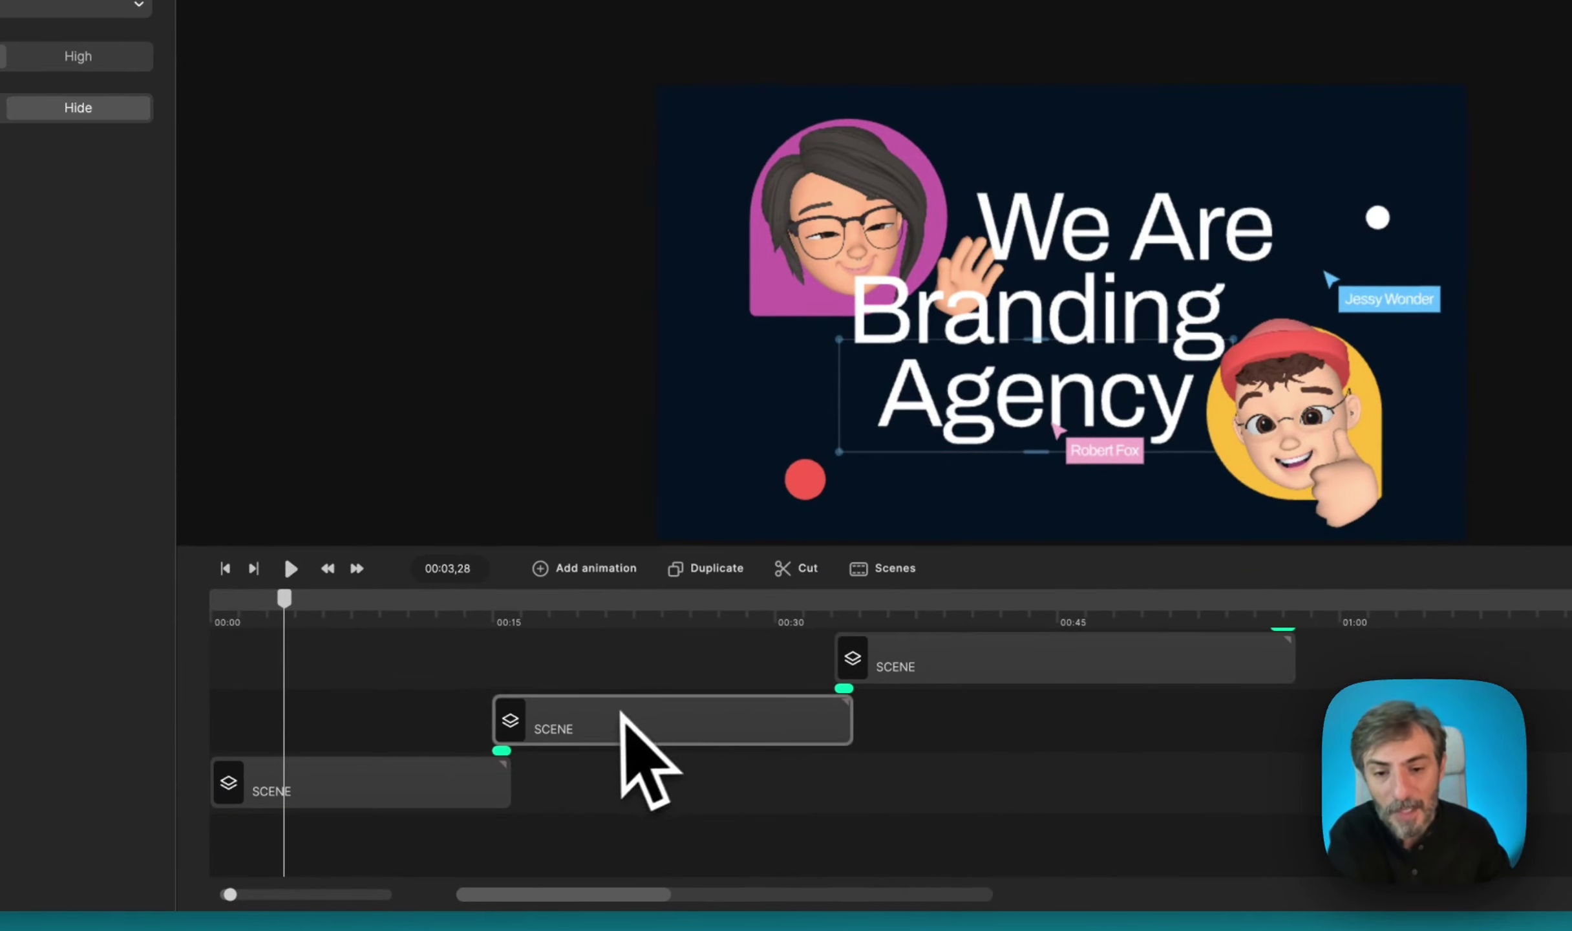
{"action": "left_click", "coordinate": [610, 737]}
{"action": "left_click", "coordinate": [578, 611]}
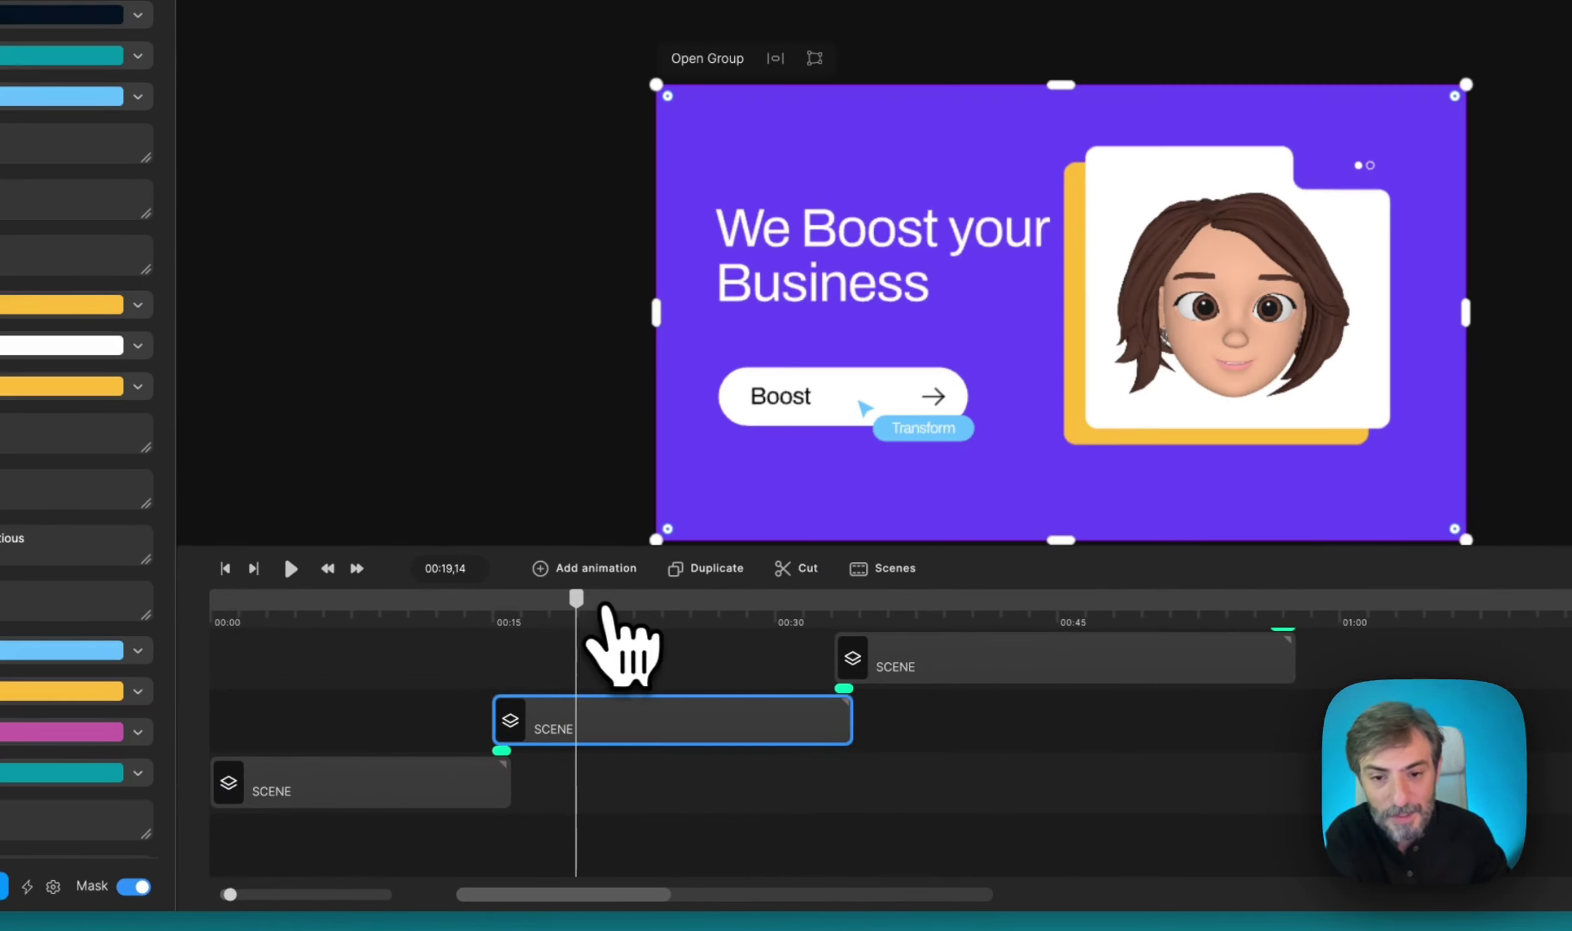
{"action": "mouse_move", "coordinate": [585, 607]}
{"action": "left_mouse_down"}
{"action": "mouse_move", "coordinate": [672, 614]}
{"action": "mouse_move", "coordinate": [584, 614]}
{"action": "mouse_move", "coordinate": [601, 625]}
{"action": "left_mouse_up"}
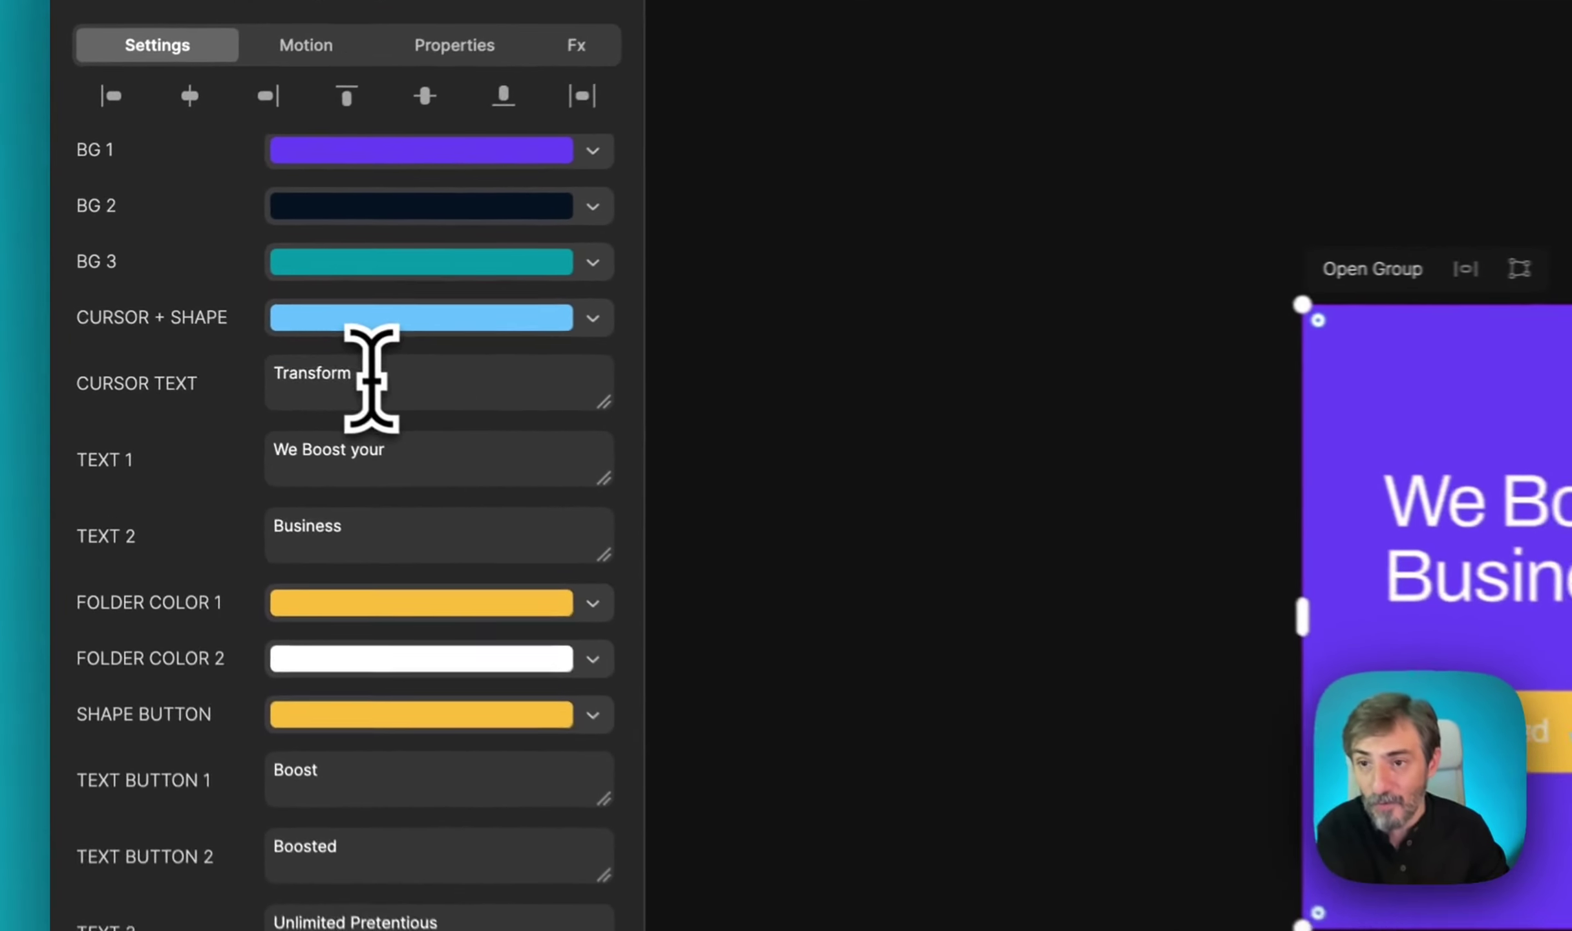
Set the second scene's cursor text to a person's first name and its Text 1 to "Harika bir uygulama".
{"action": "double_click", "coordinate": [219, 330]}
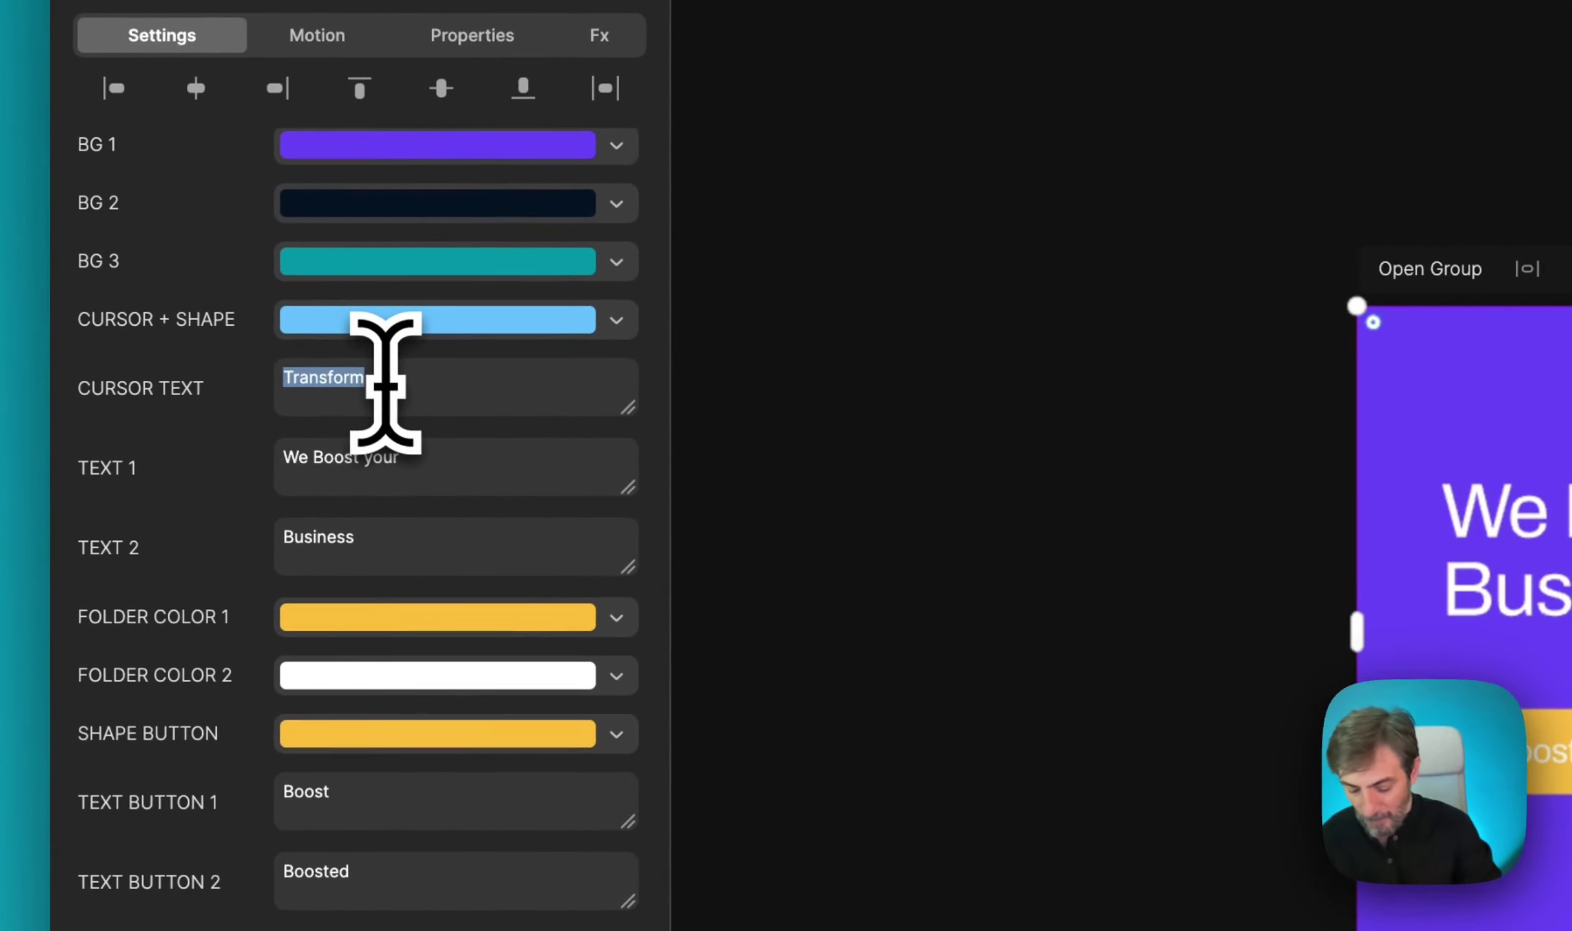
{"action": "type", "text": "Kubilay"}
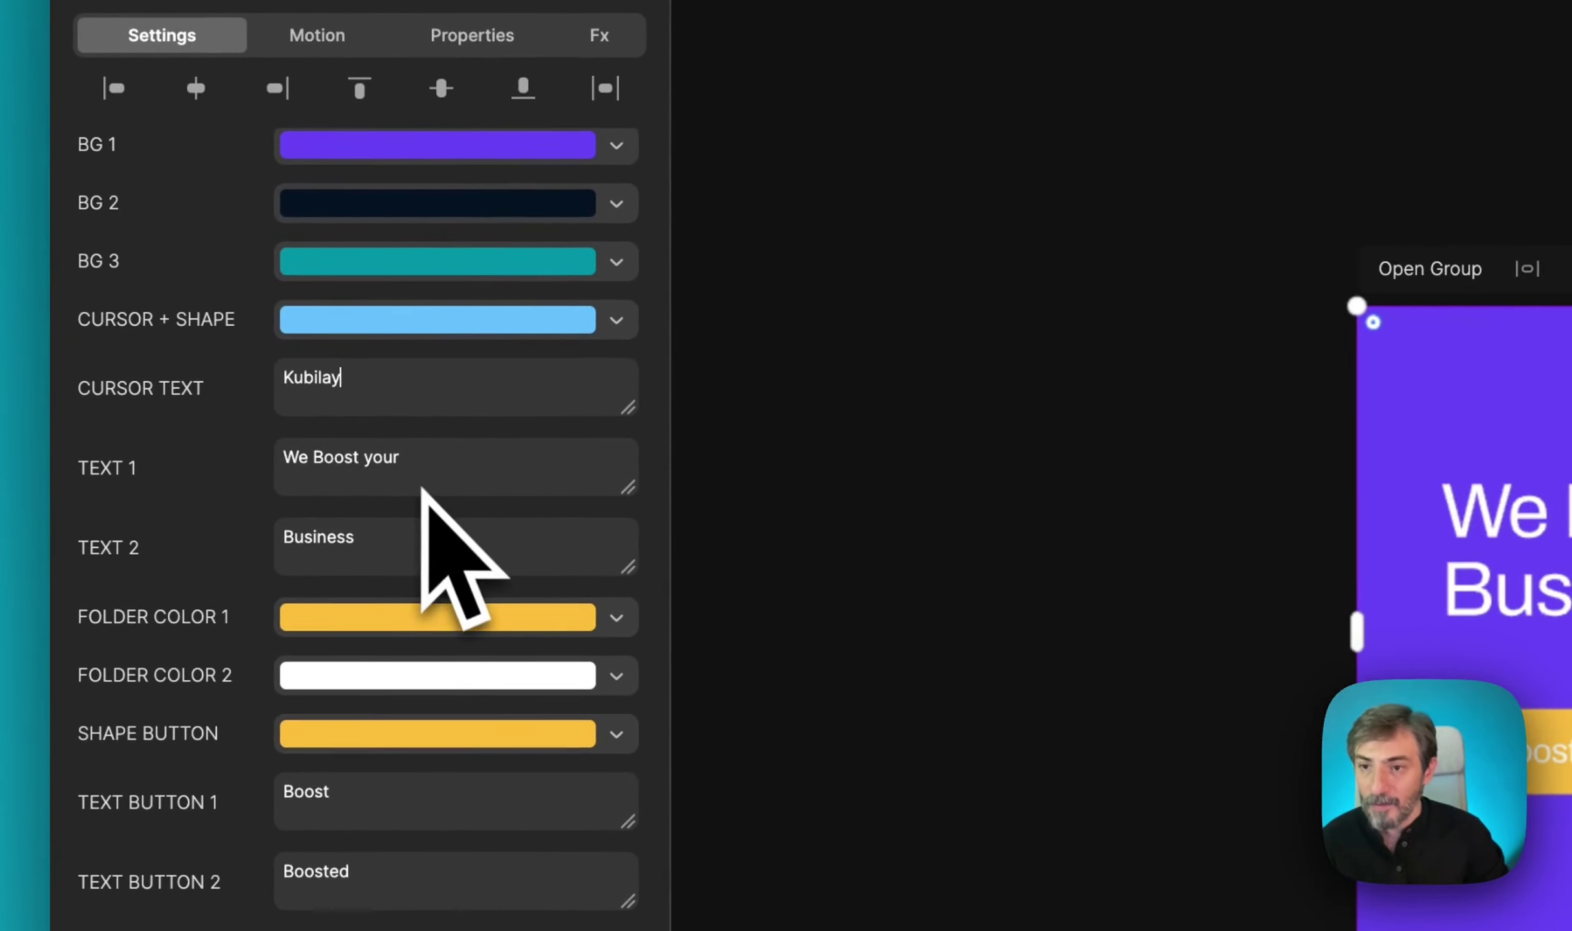
{"action": "triple_click", "coordinate": [414, 468]}
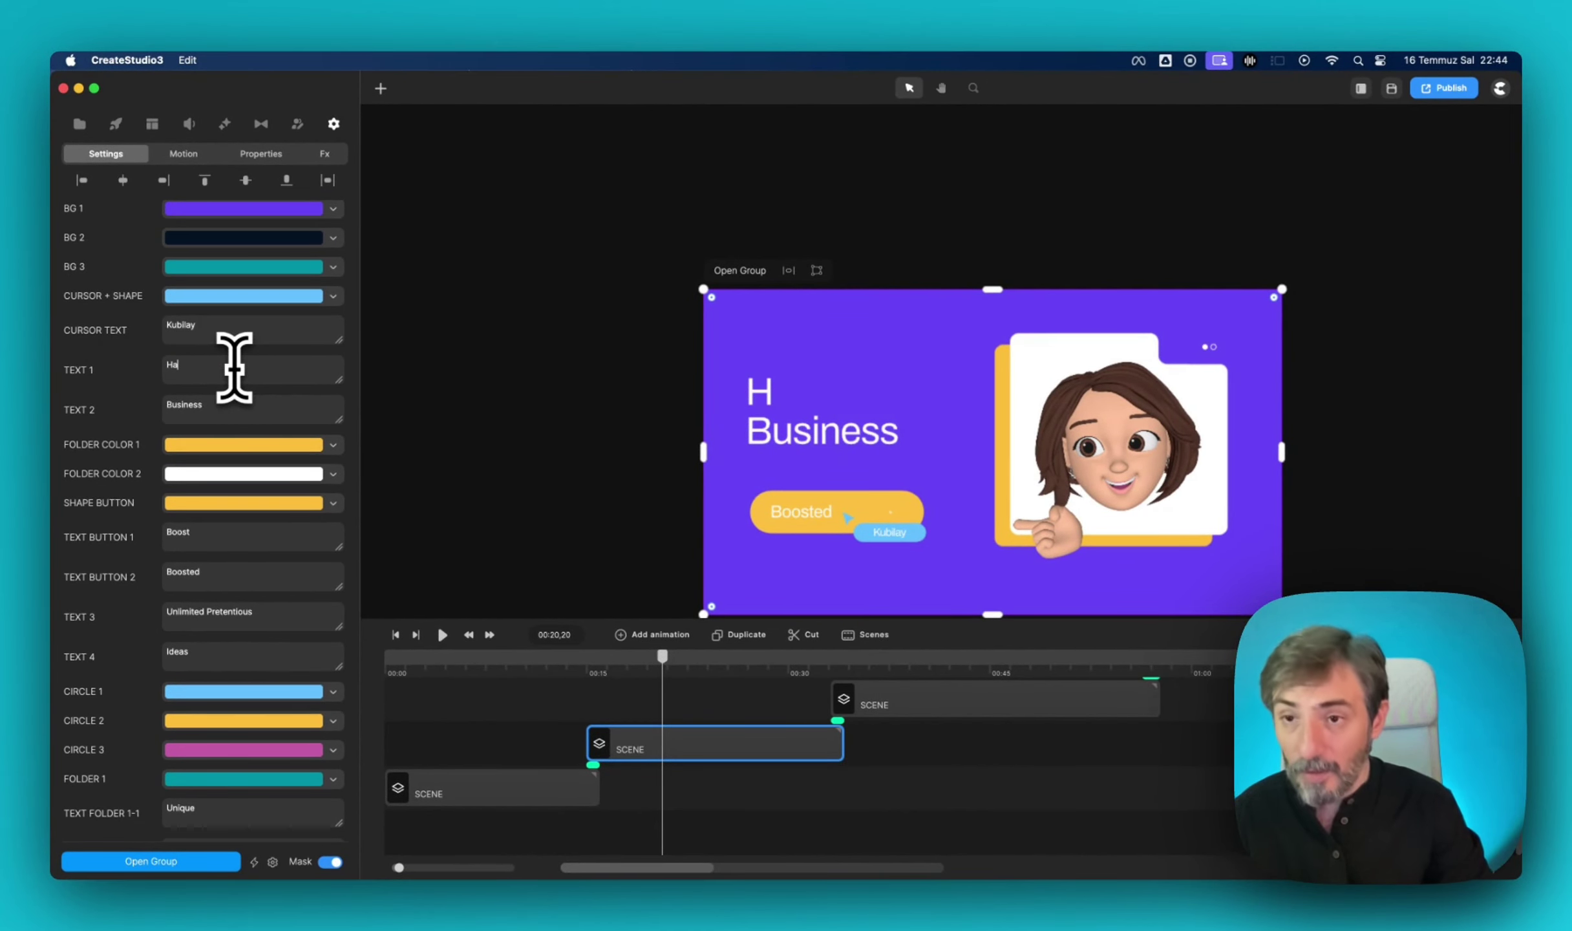
{"action": "type", "text": "Harika bir uygul"}
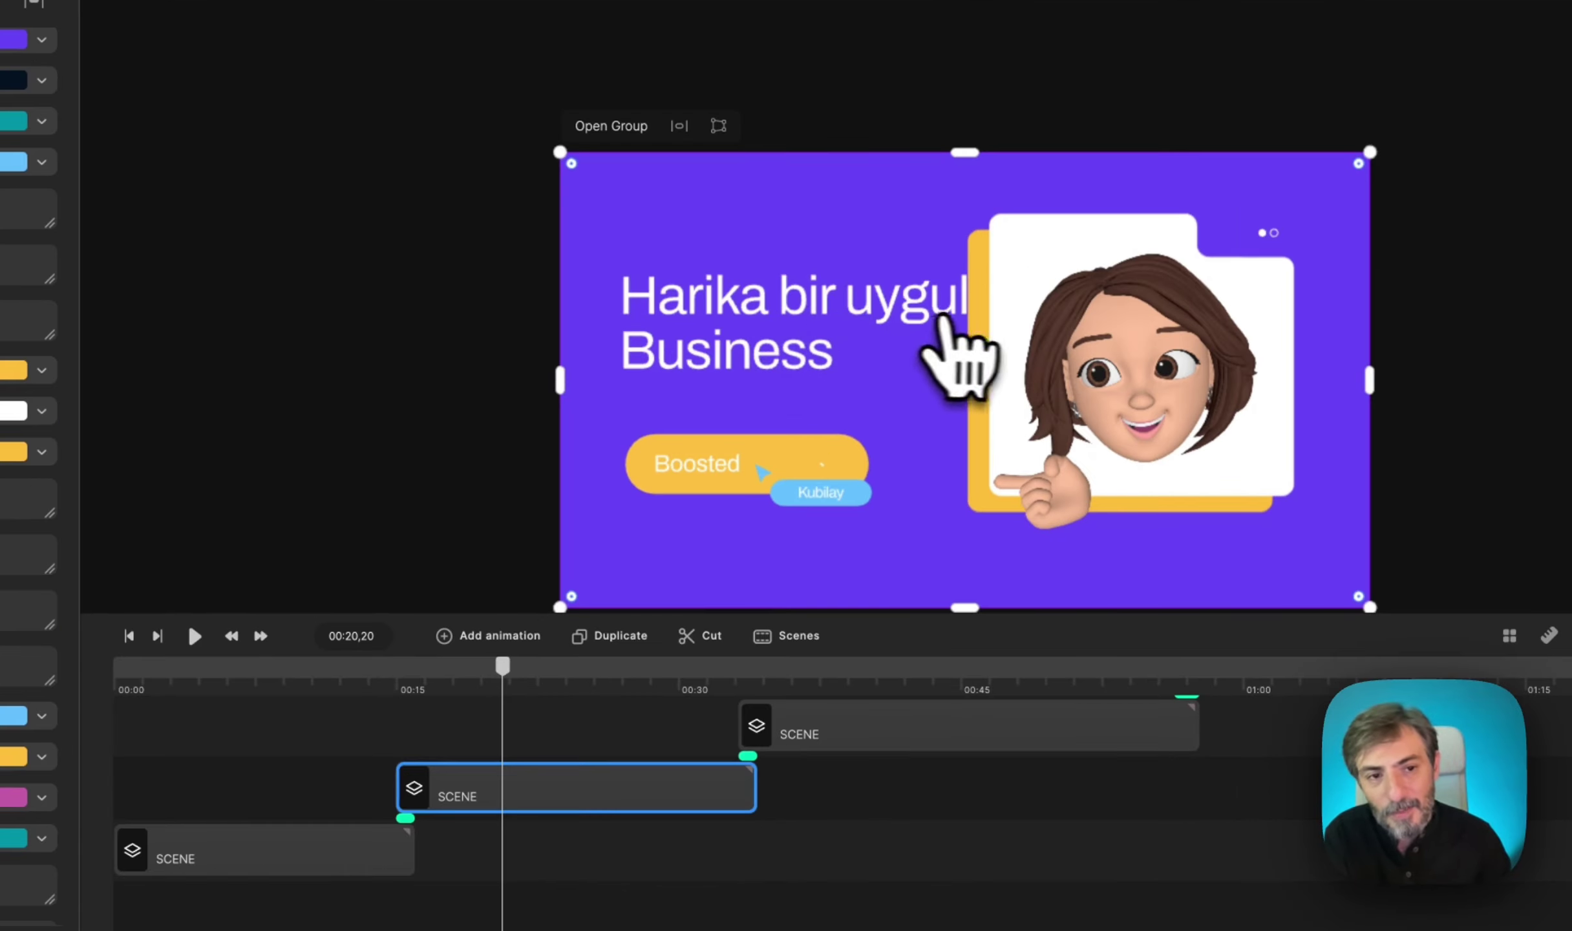
{"action": "scroll", "coordinate": [1047, 368], "scroll_direction": "down", "scroll_amount": 3}
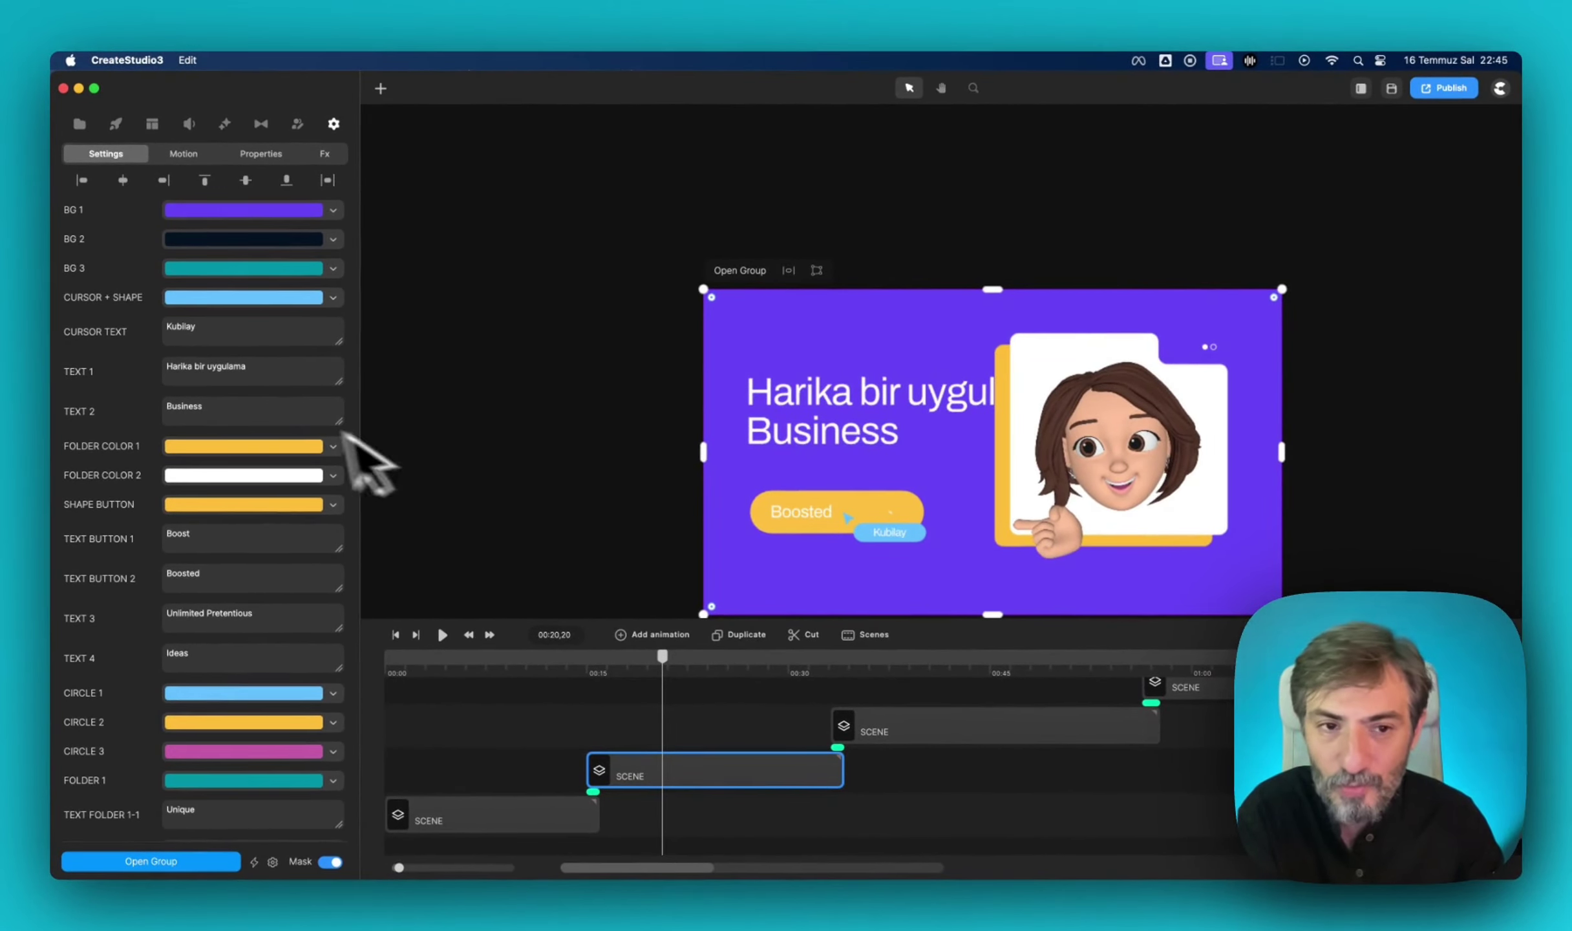
Ungroup the second scene into its separate layers on the timeline.
{"action": "scroll", "coordinate": [284, 559], "scroll_direction": "down", "scroll_amount": 5}
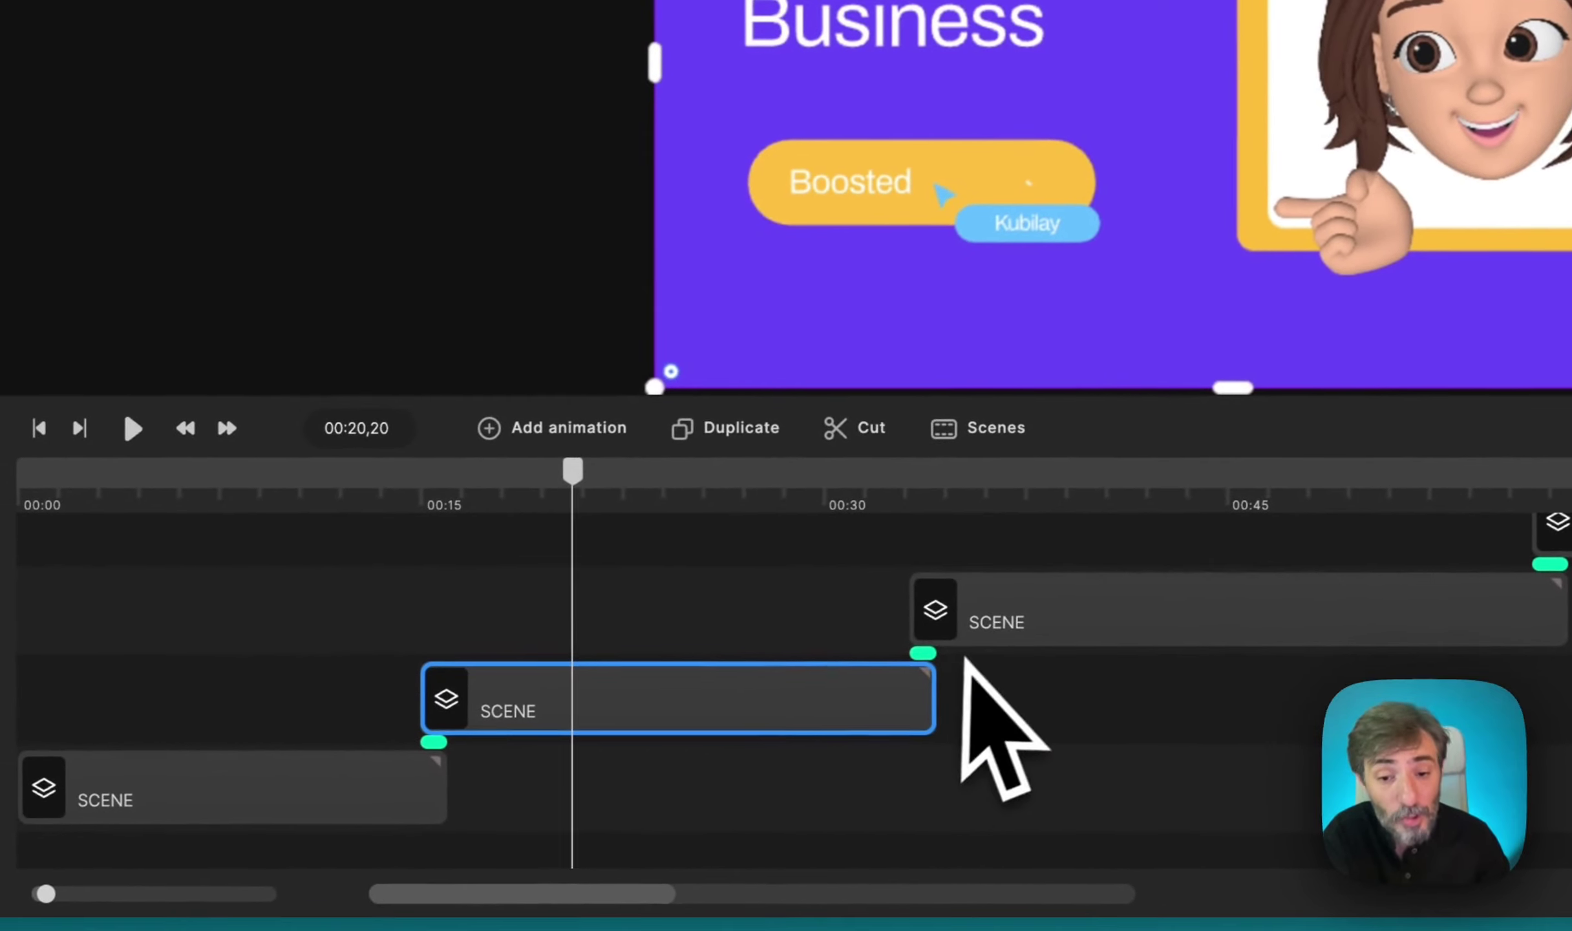
{"action": "left_click", "coordinate": [1001, 640]}
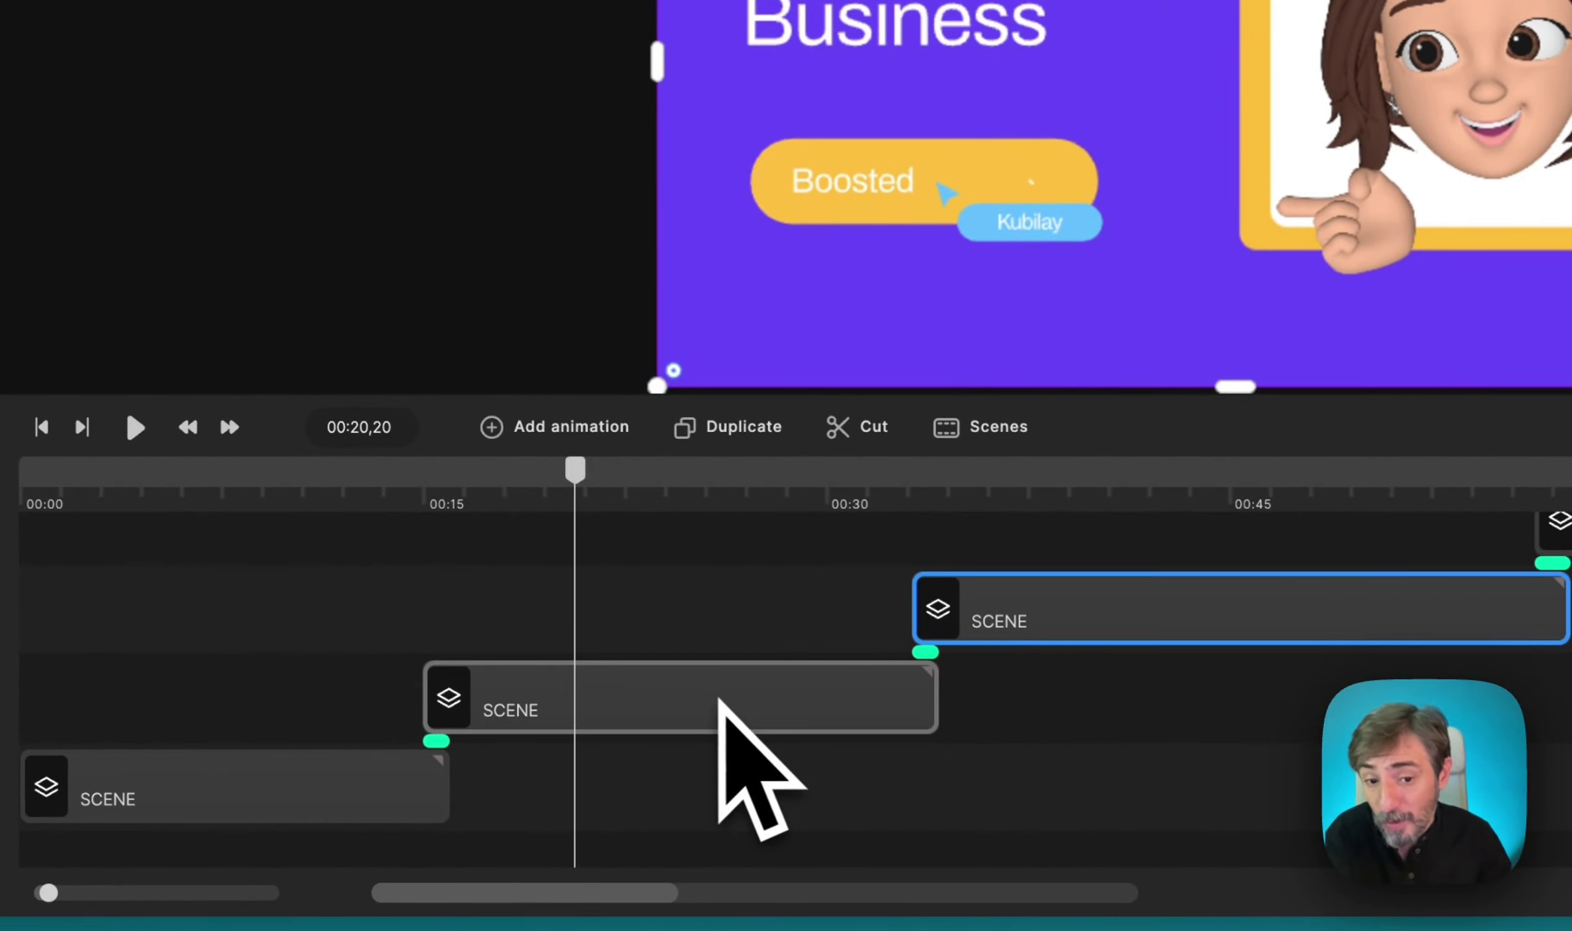
{"action": "left_click", "coordinate": [573, 717]}
{"action": "right_click", "coordinate": [572, 717]}
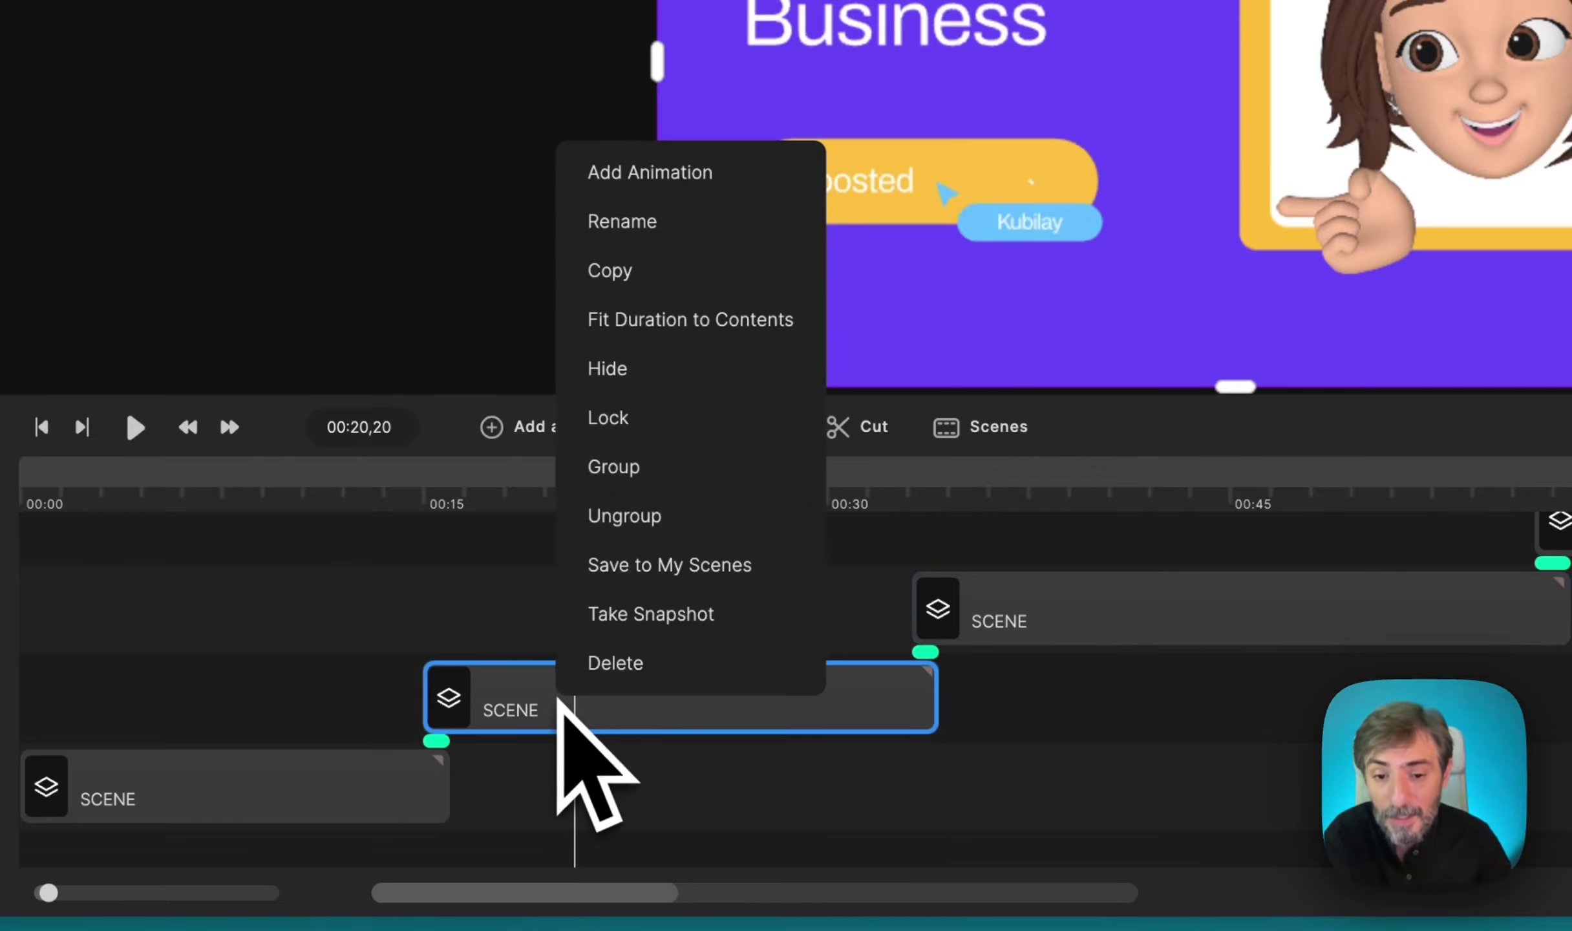
{"action": "left_click", "coordinate": [641, 515]}
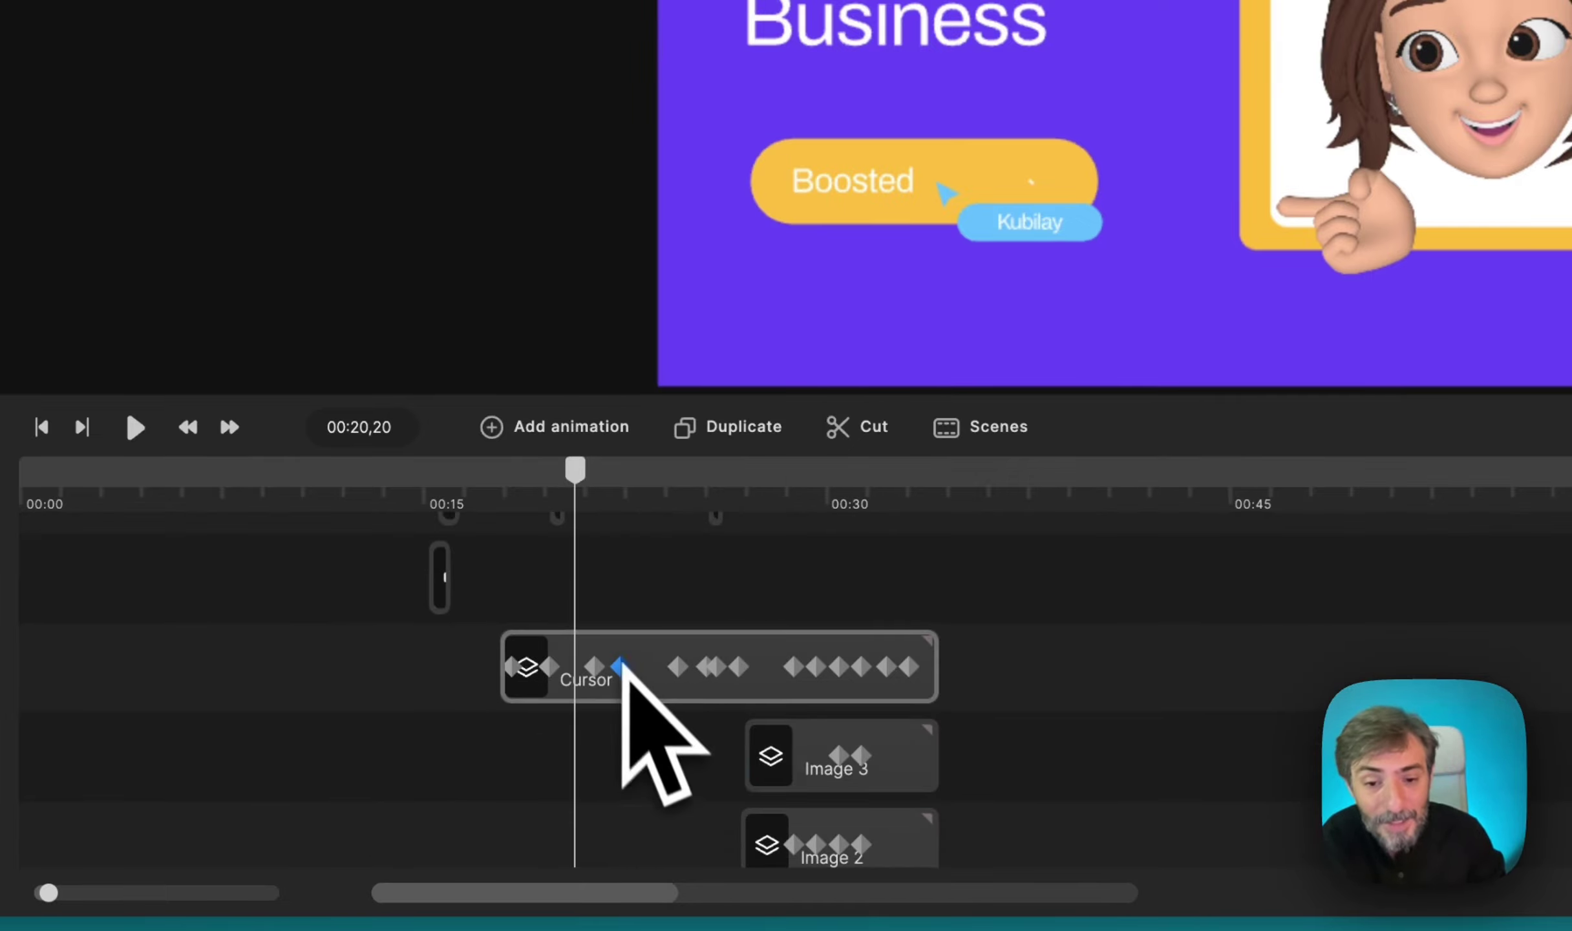
Move the Cursor layer's name label on the canvas to just below the yellow Boosted button.
{"action": "left_click", "coordinate": [662, 685]}
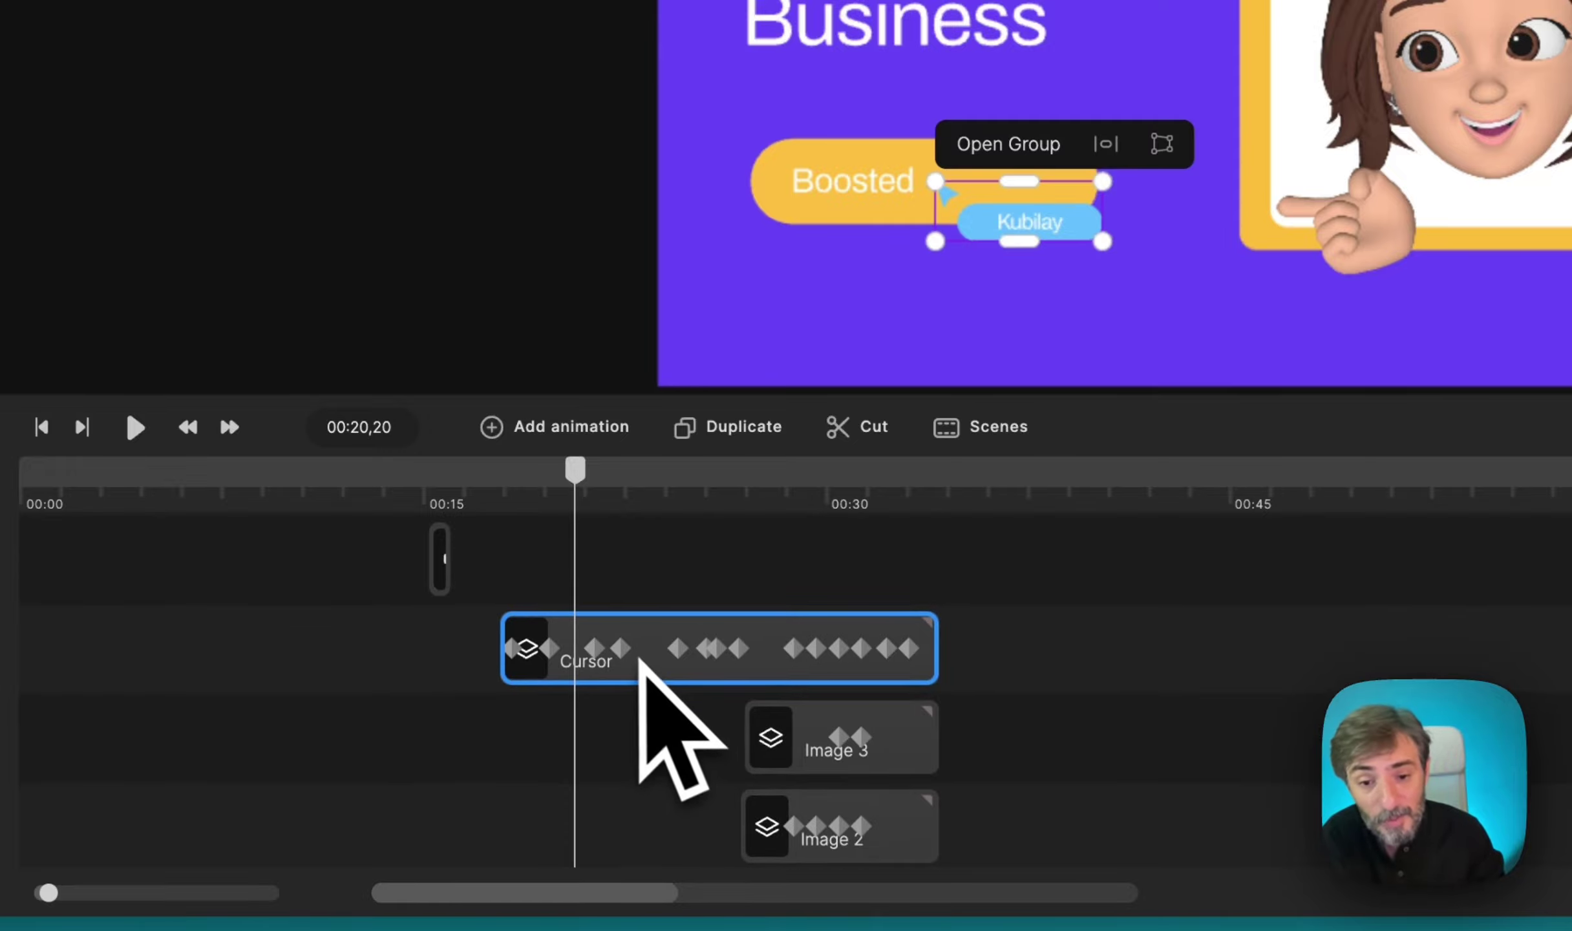
{"action": "left_click_drag", "start_coordinate": [999, 219], "coordinate": [1092, 284]}
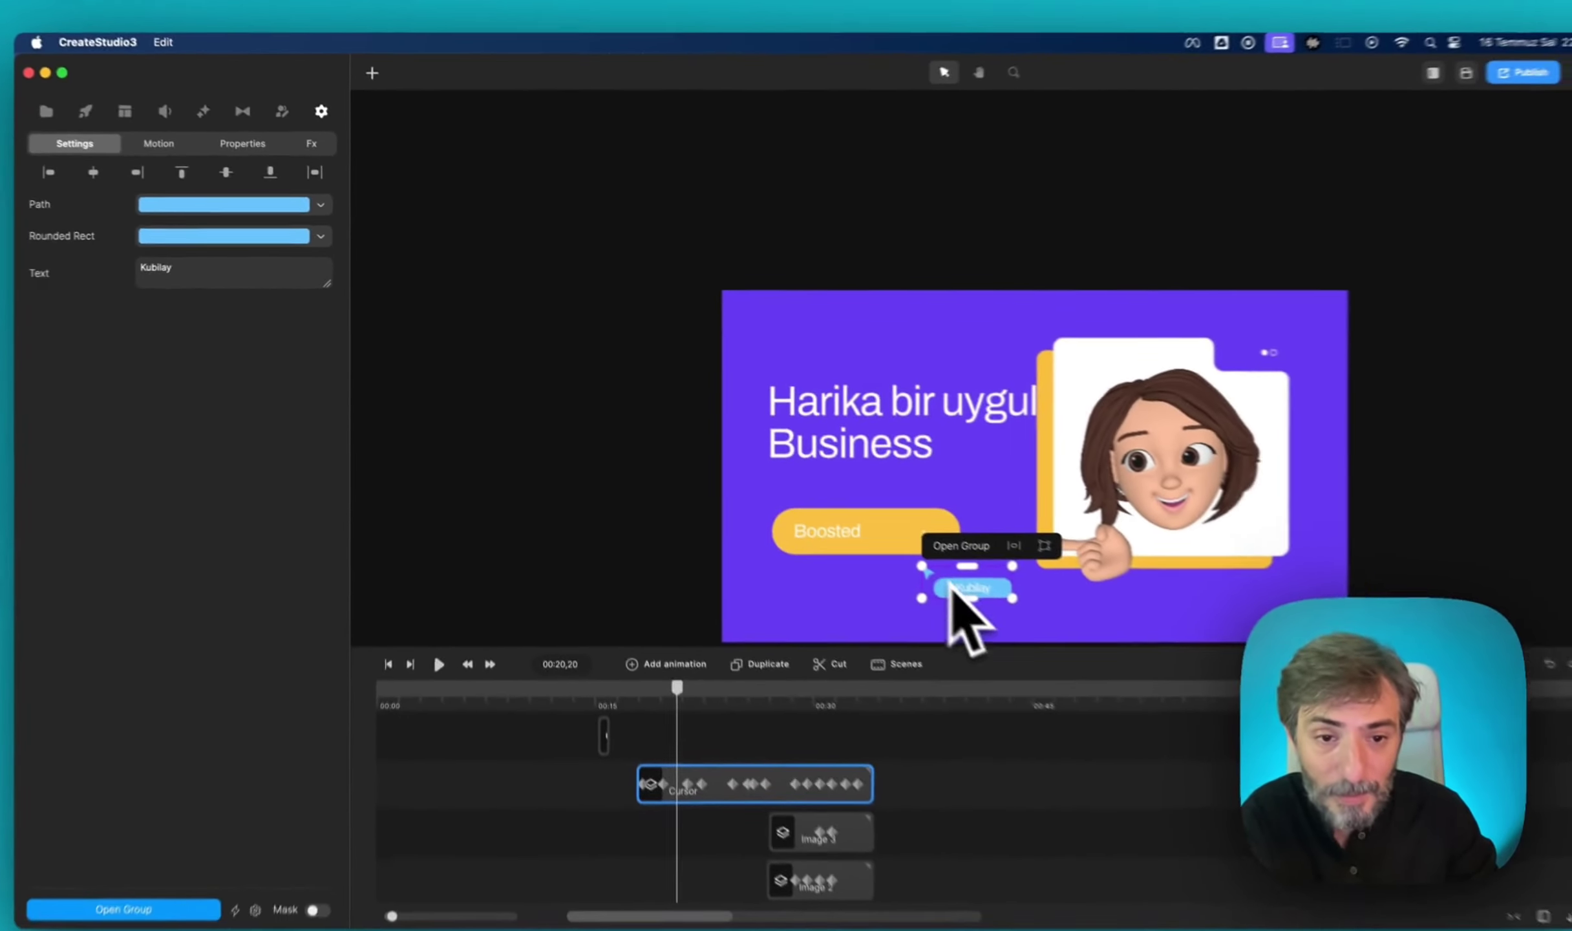
{"action": "left_click_drag", "start_coordinate": [973, 591], "coordinate": [966, 591]}
Recolor the Cursor layer's path and rounded rectangle from the blue fill to a light red.
{"action": "left_click", "coordinate": [334, 210]}
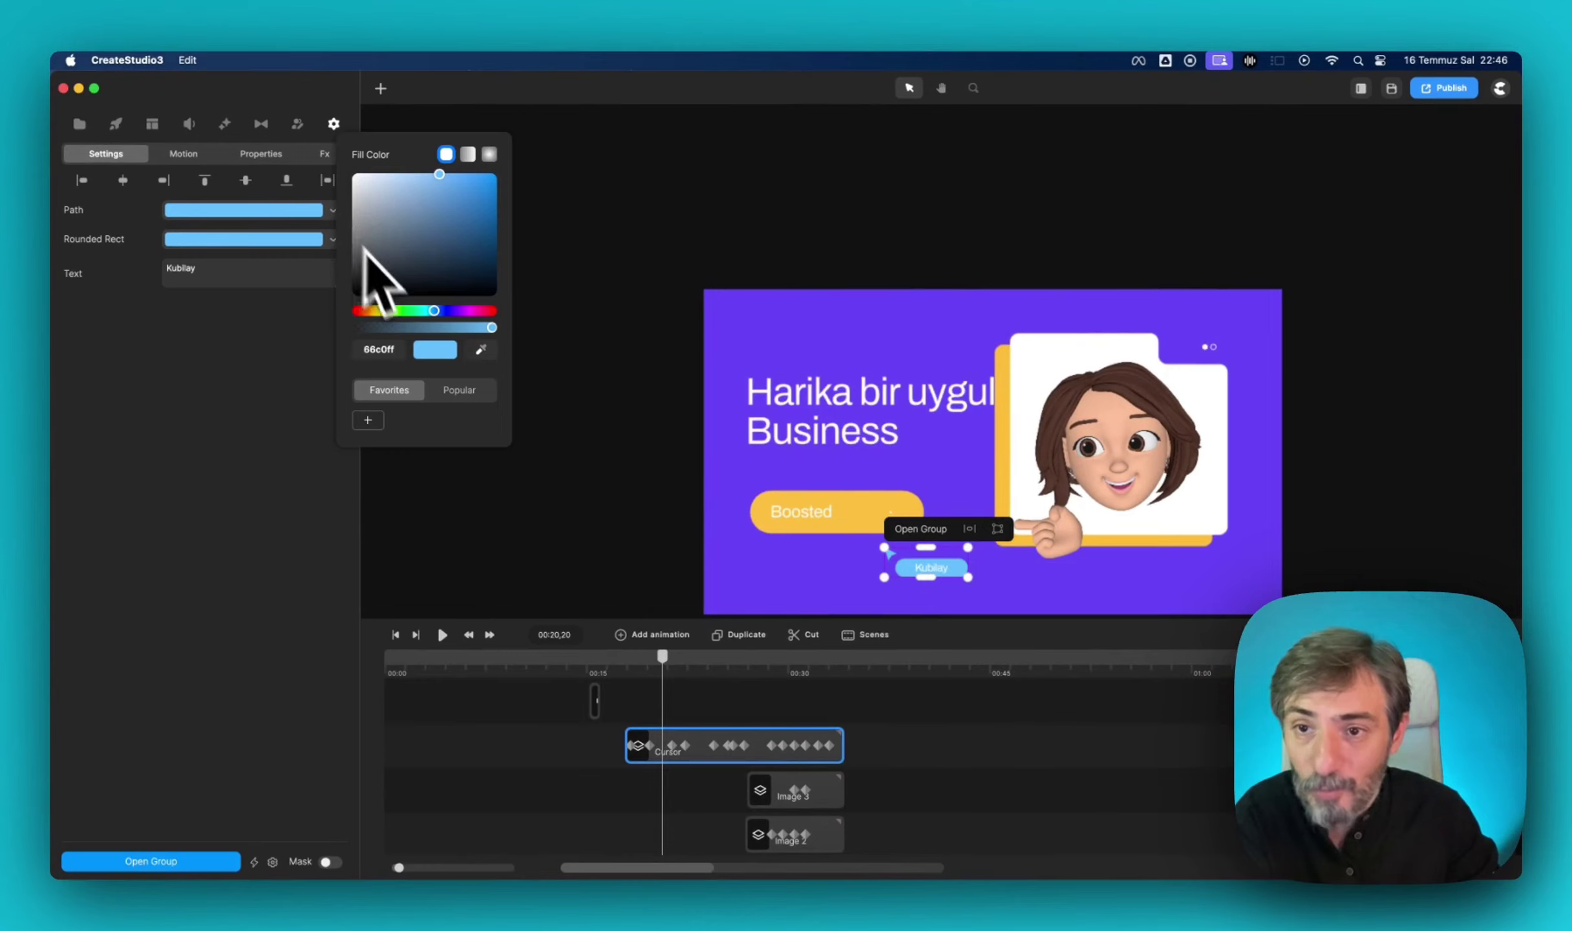
{"action": "left_click_drag", "start_coordinate": [381, 313], "coordinate": [345, 343]}
{"action": "left_click", "coordinate": [333, 240]}
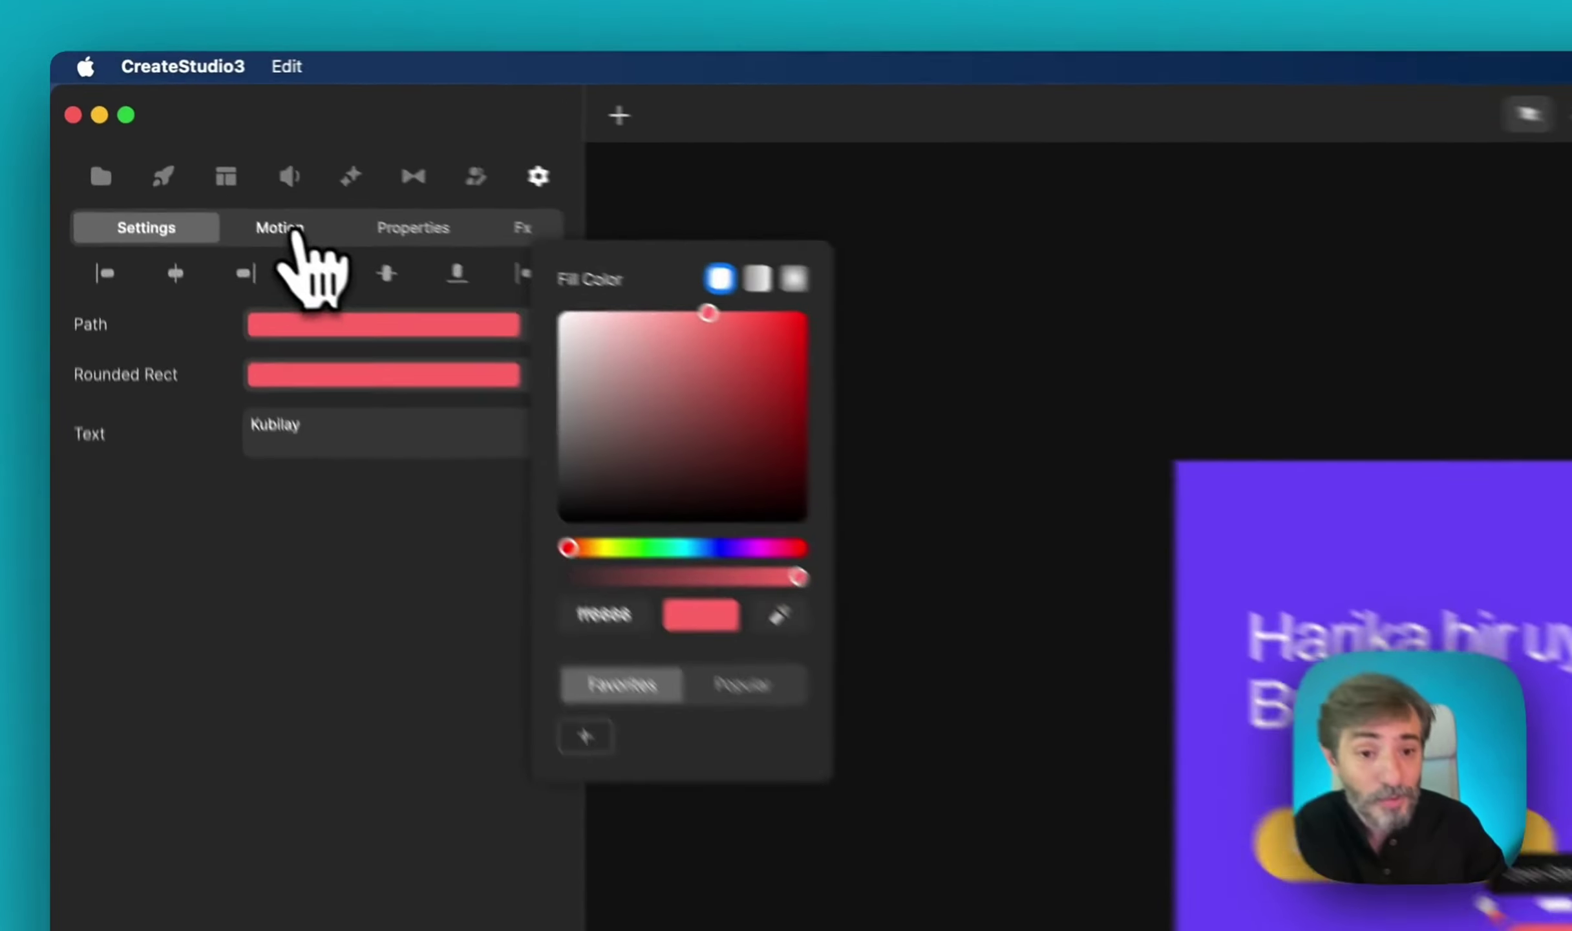
Look through the In, Out and Loop motion presets available for the Cursor layer.
{"action": "left_click", "coordinate": [184, 154]}
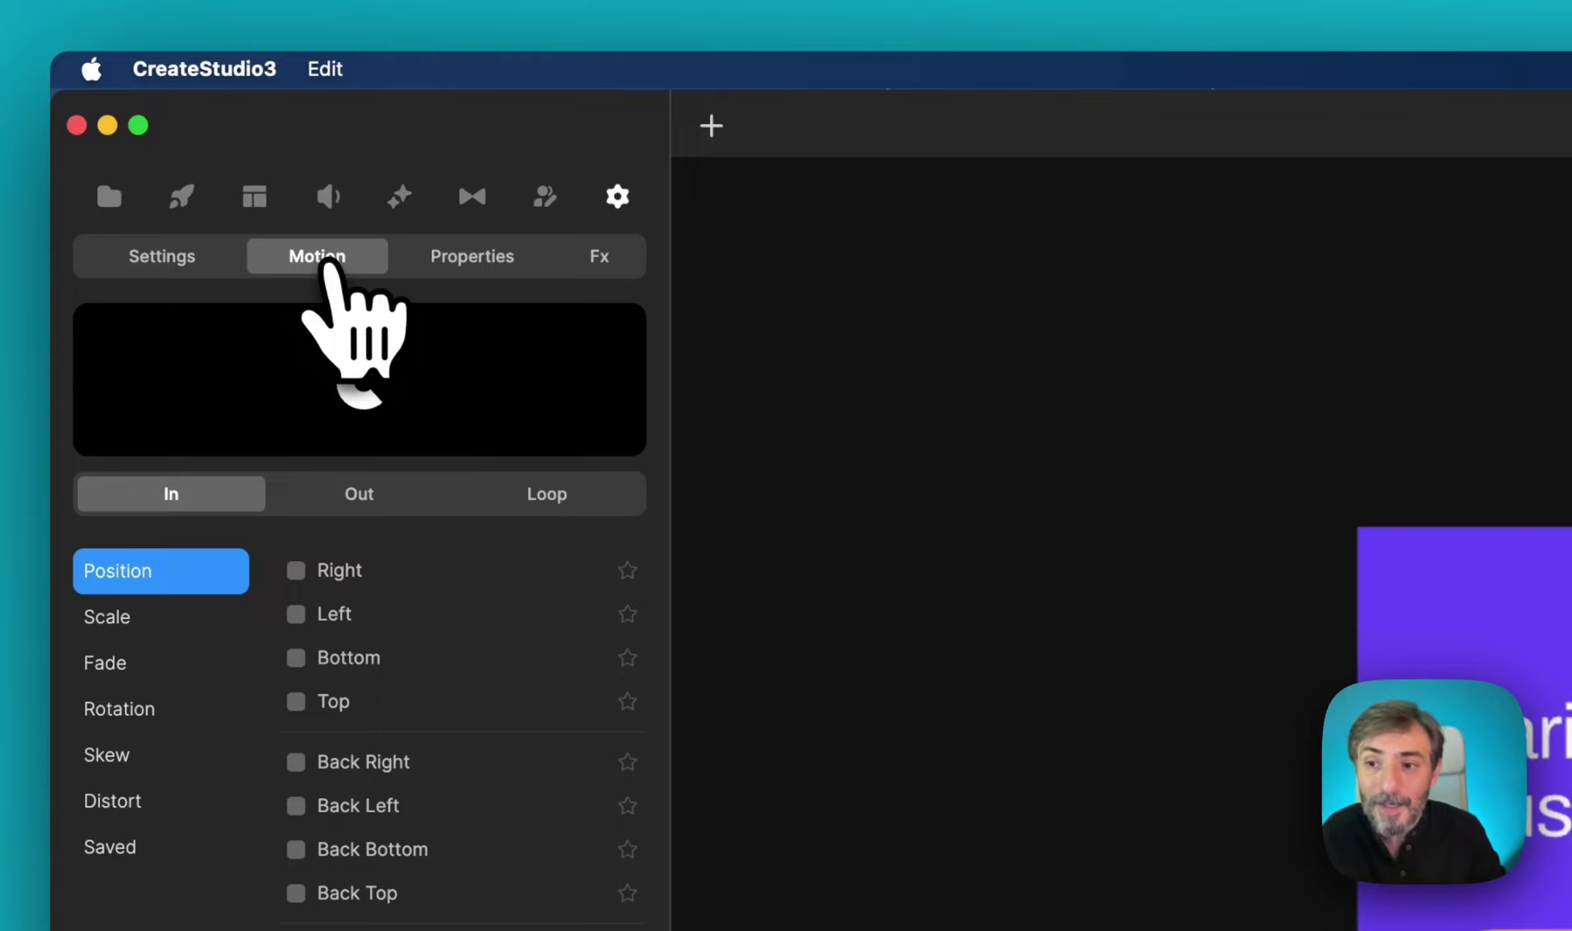
{"action": "left_click", "coordinate": [362, 494]}
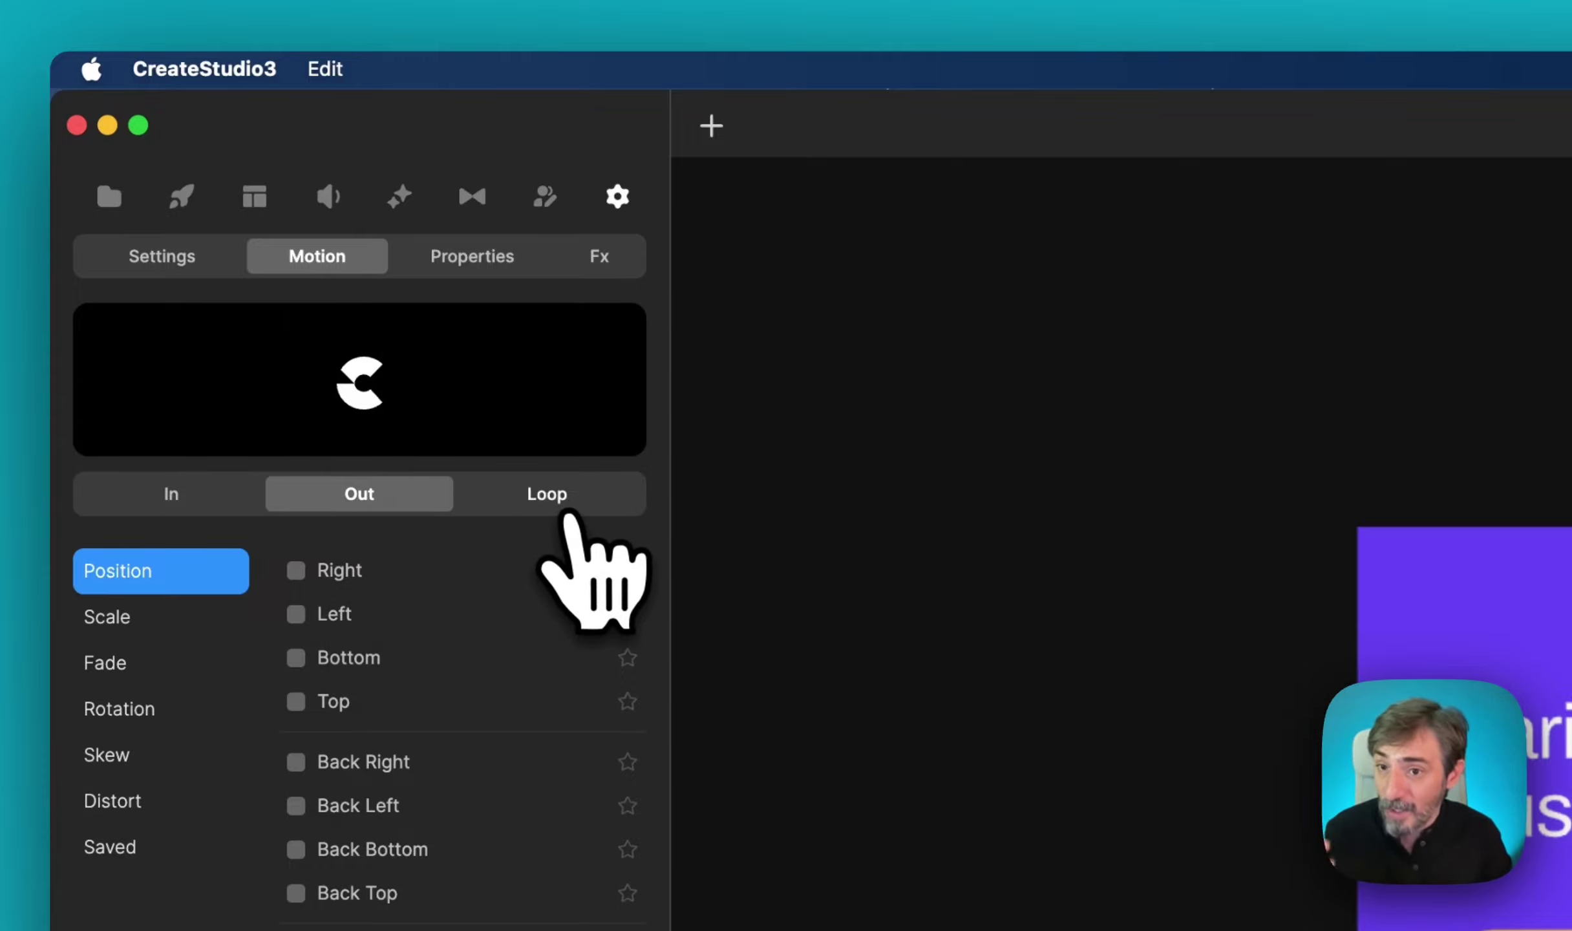
{"action": "left_click", "coordinate": [547, 497]}
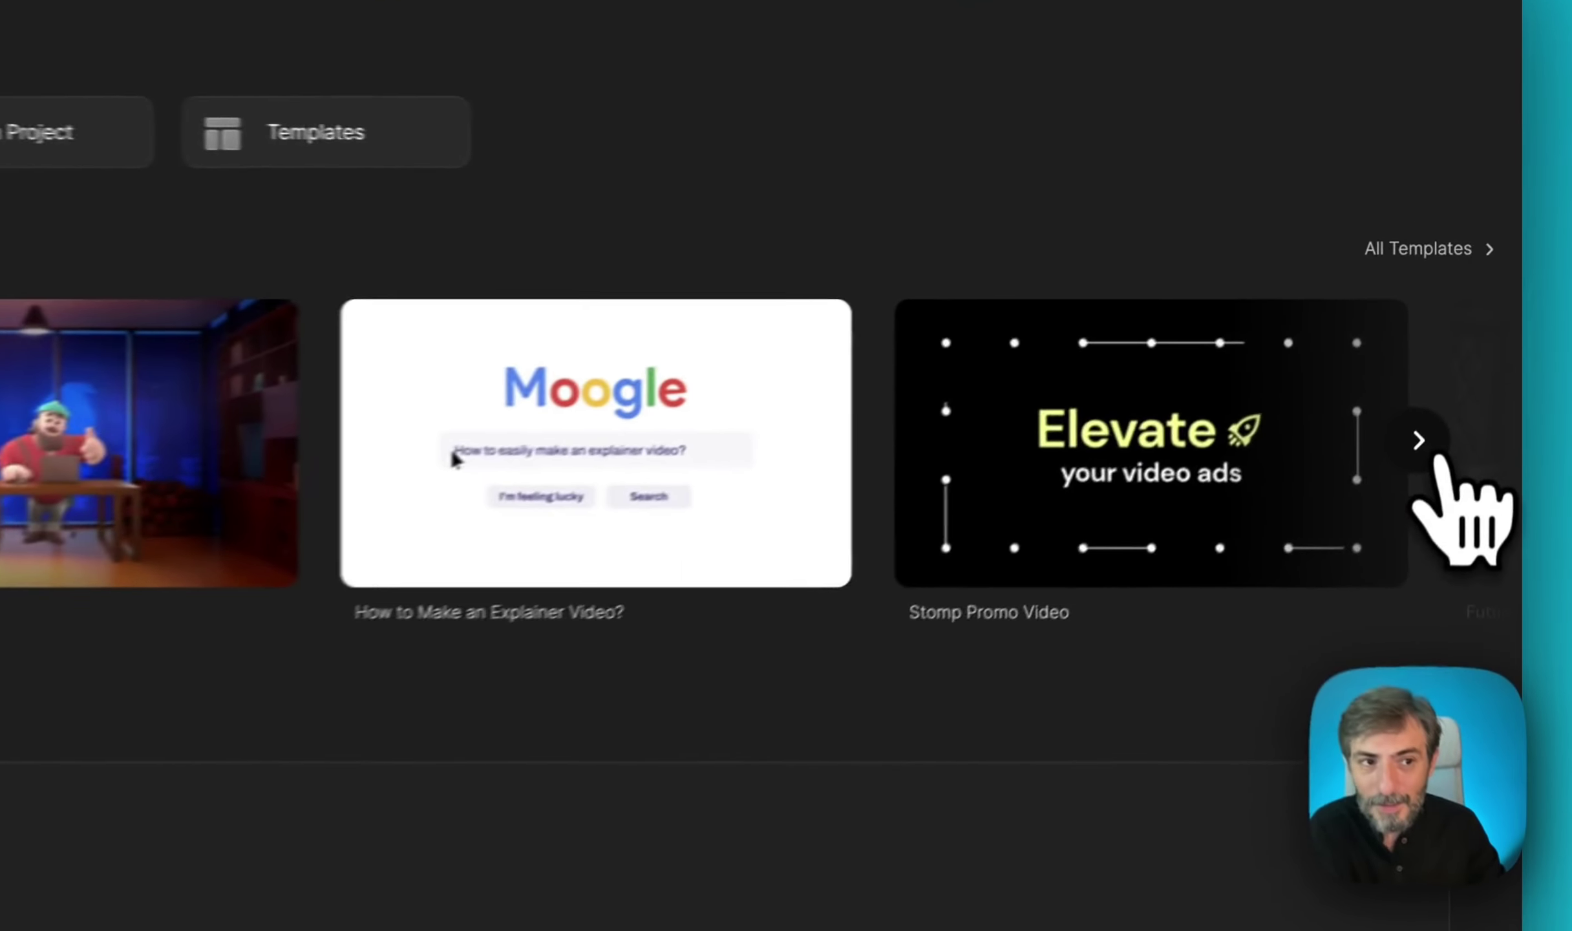
Look at the featured templates on the home screen and start a new project.
{"action": "left_click", "coordinate": [1464, 336]}
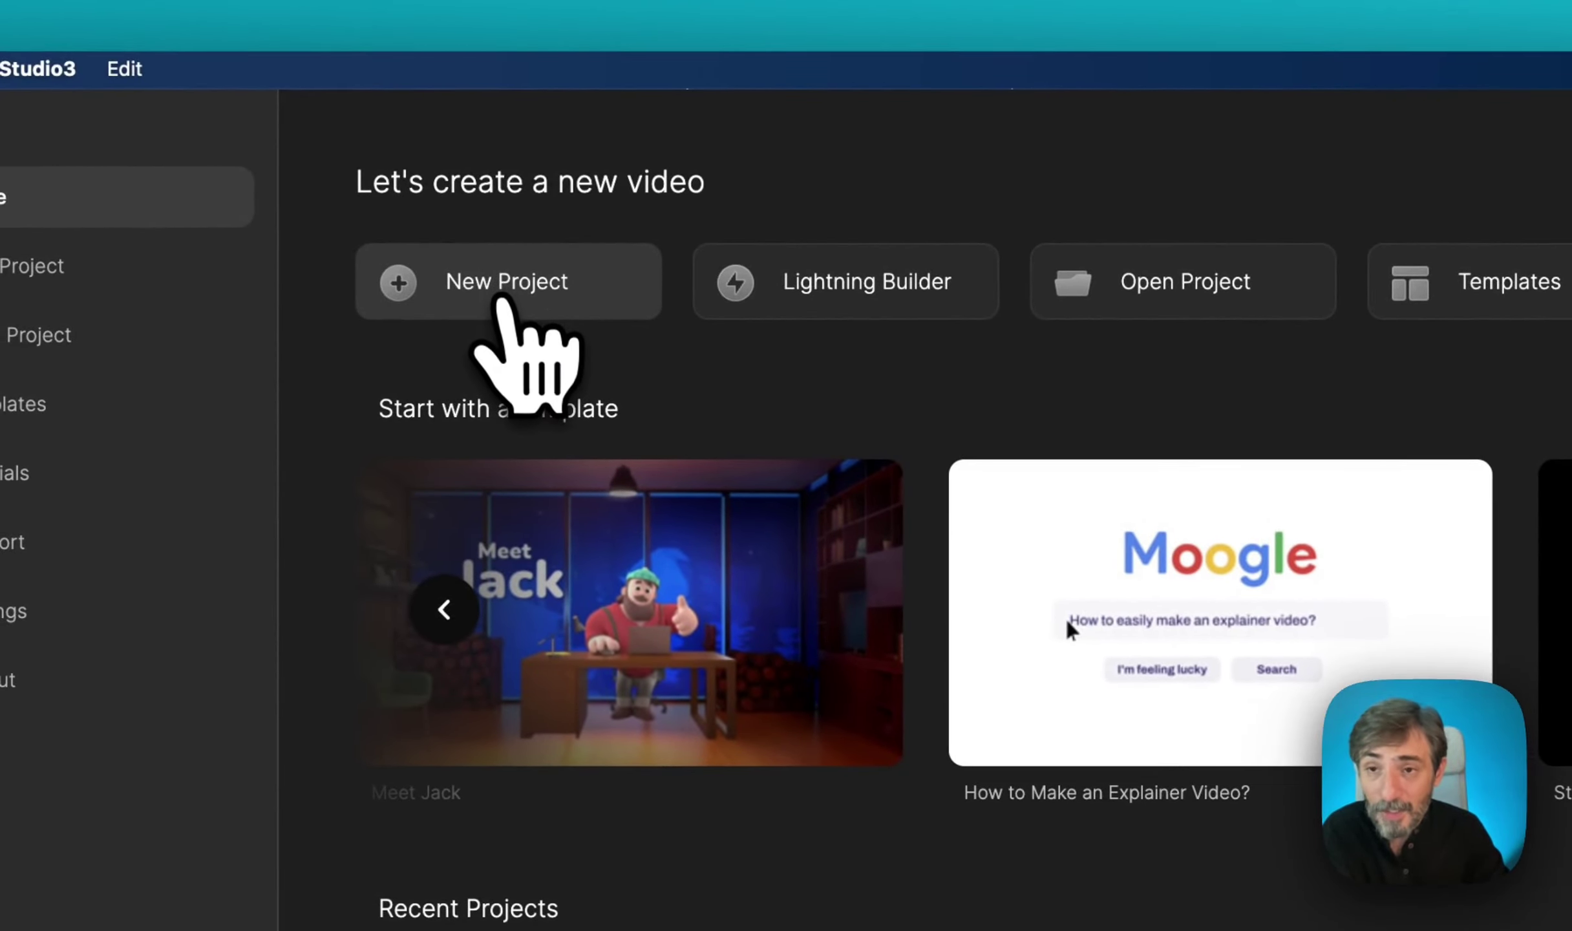
{"action": "left_click", "coordinate": [508, 283]}
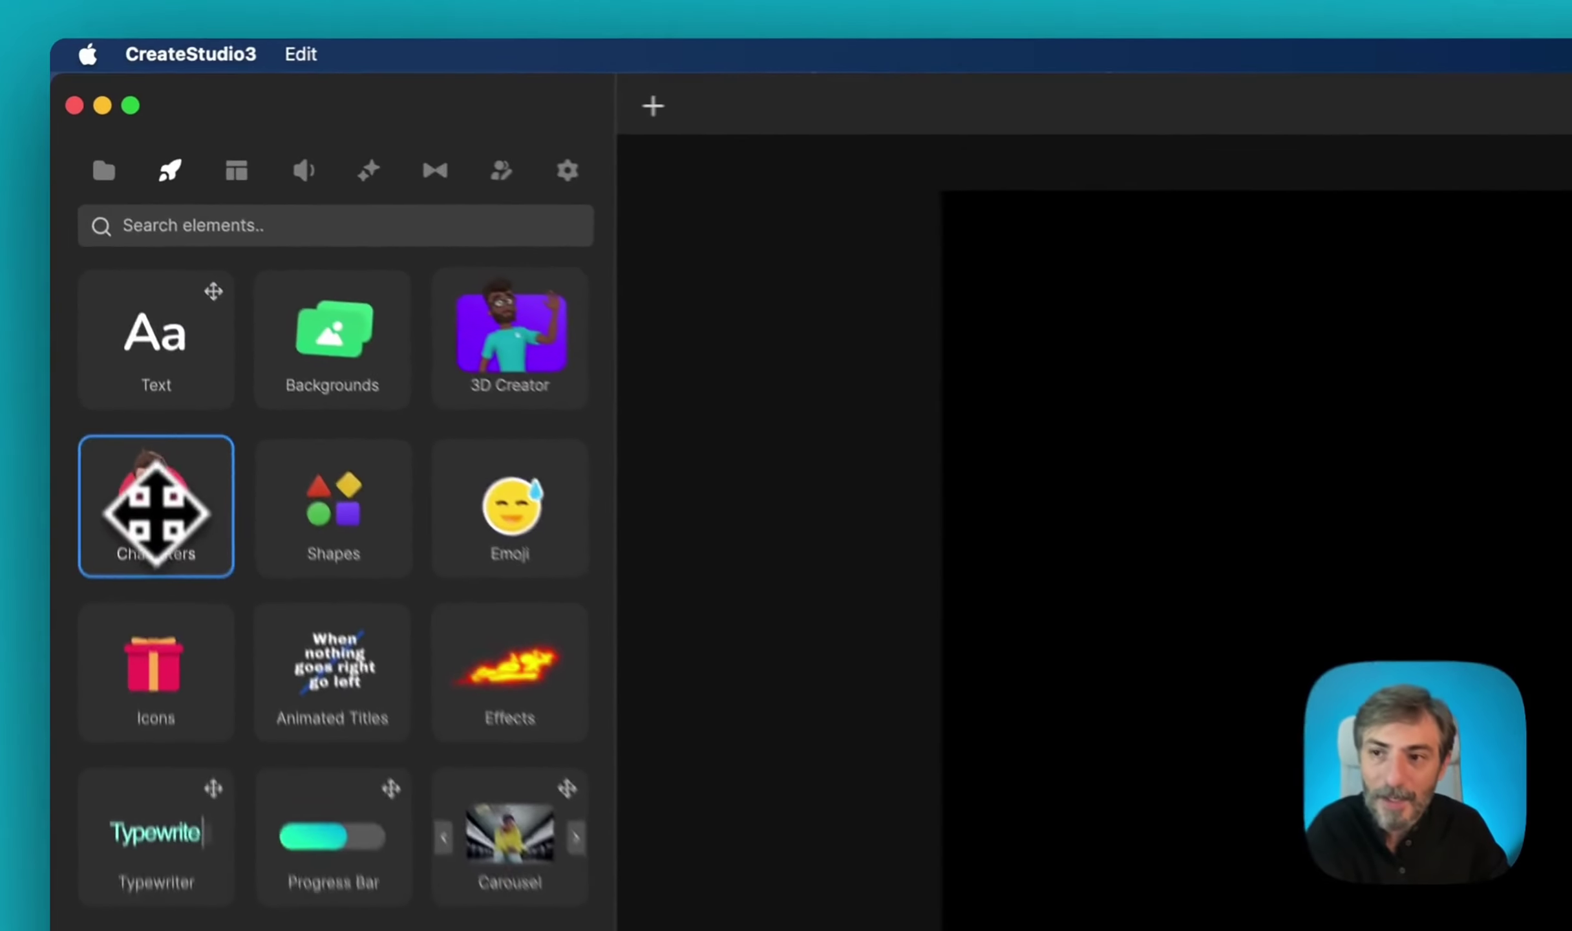
Look through the Characters collection and the other element categories in the Studio library.
{"action": "left_click", "coordinate": [103, 292]}
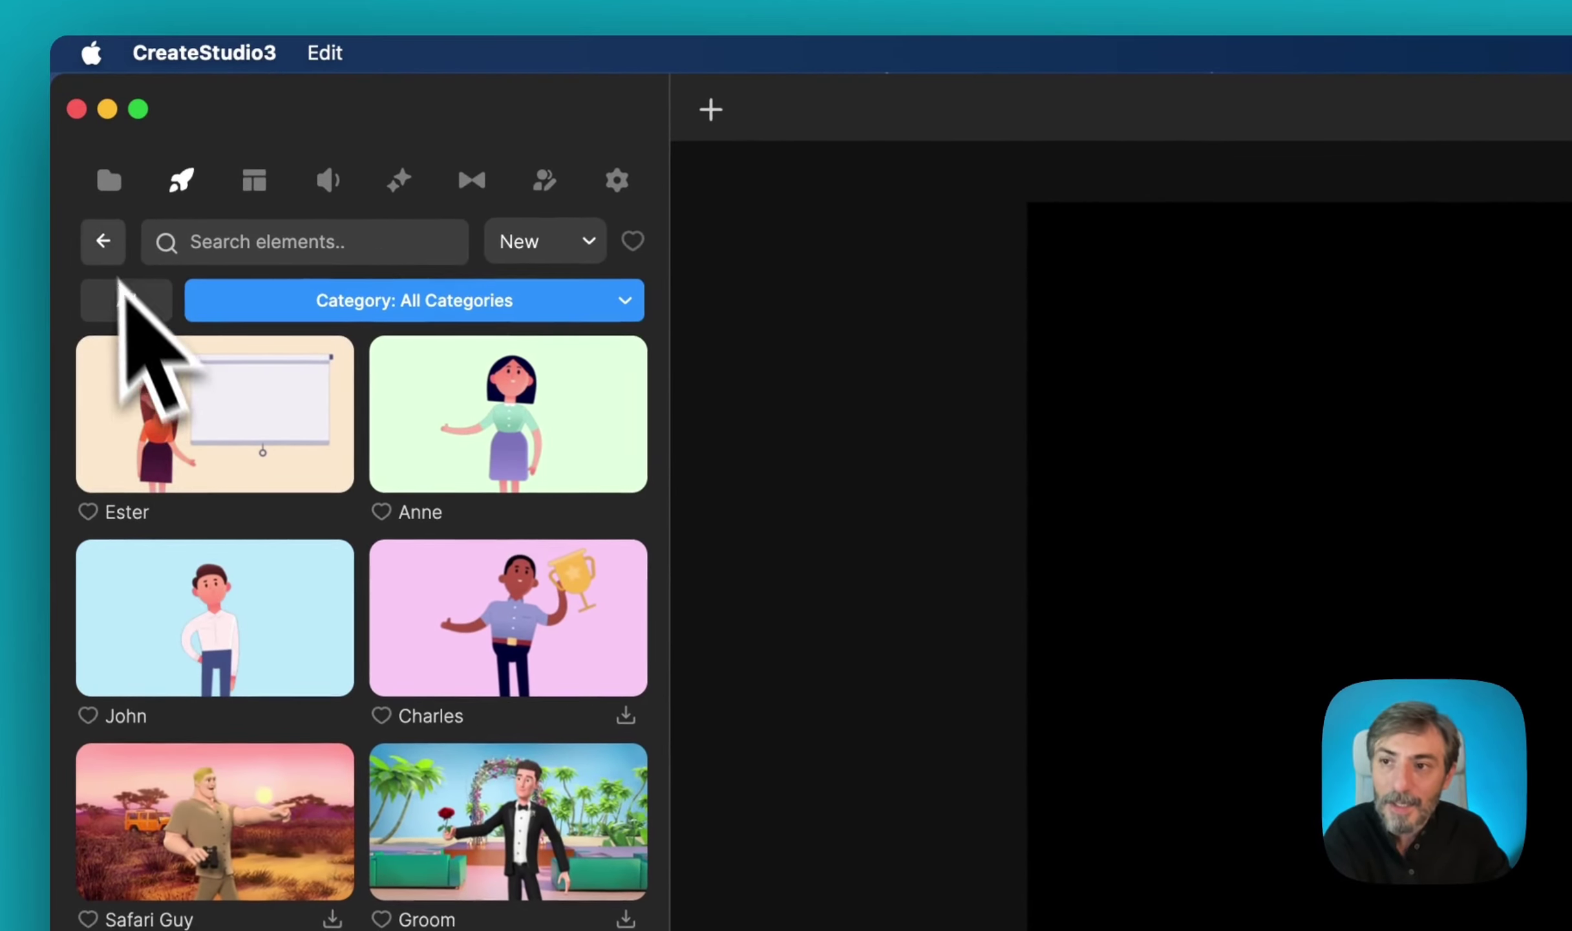
{"action": "left_click", "coordinate": [104, 240]}
{"action": "scroll", "coordinate": [499, 710], "scroll_direction": "down", "scroll_amount": 3}
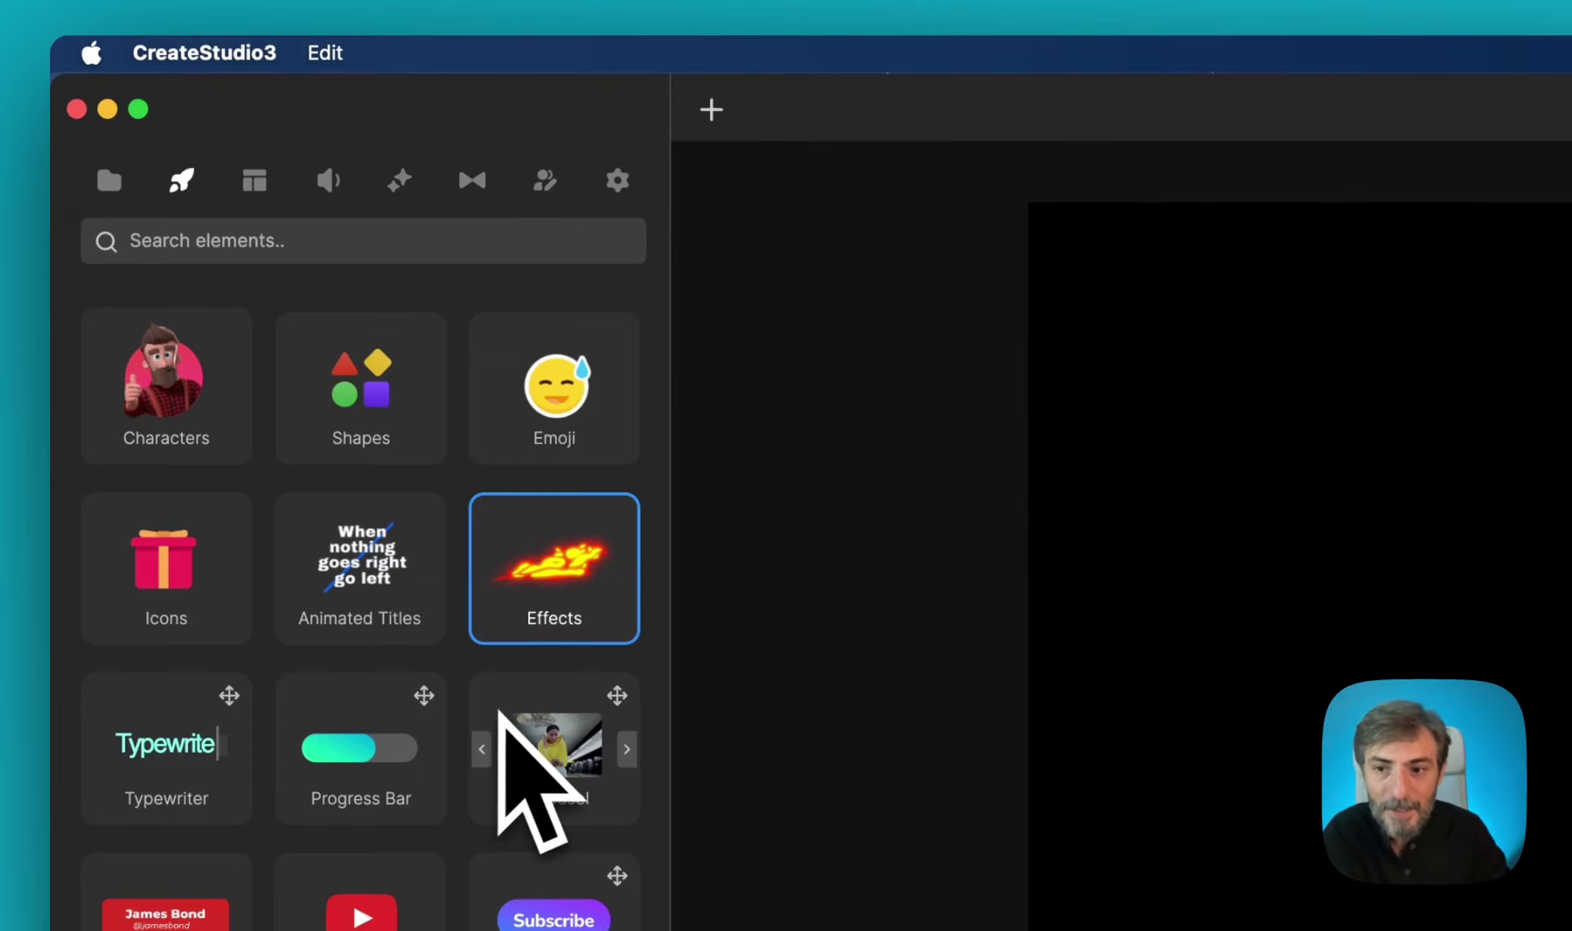
{"action": "scroll", "coordinate": [499, 710], "scroll_direction": "down", "scroll_amount": 3}
{"action": "scroll", "coordinate": [510, 724], "scroll_direction": "up", "scroll_amount": 5}
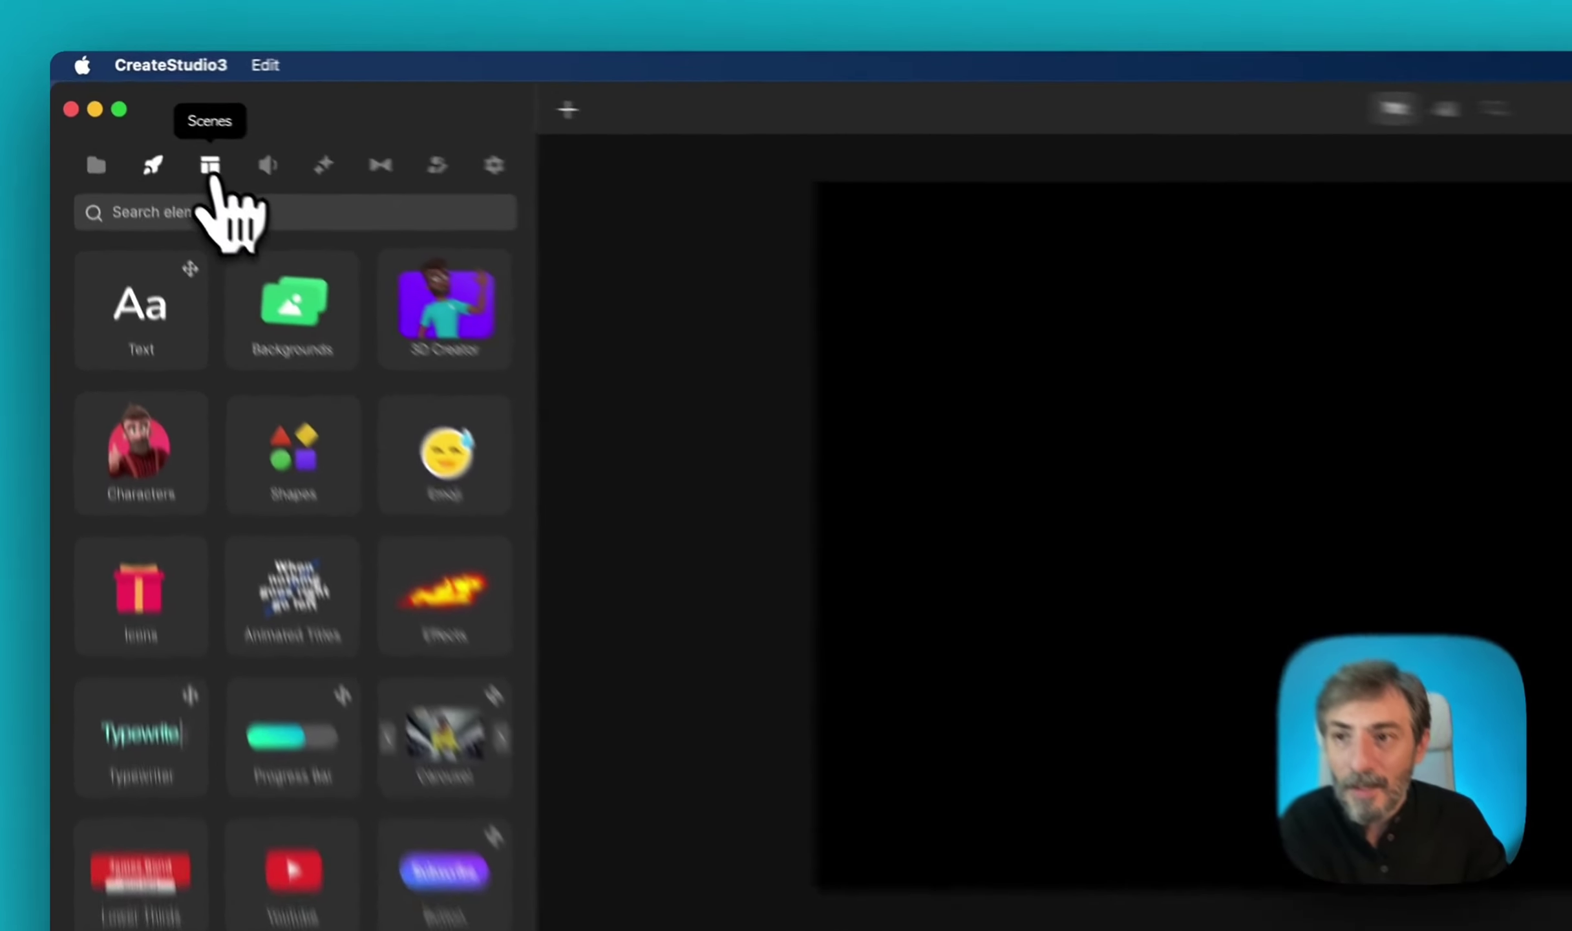
Look through the landscape scene packs in the Scenes library and the available media sources.
{"action": "left_click", "coordinate": [152, 128]}
{"action": "scroll", "coordinate": [294, 373], "scroll_direction": "down", "scroll_amount": 5}
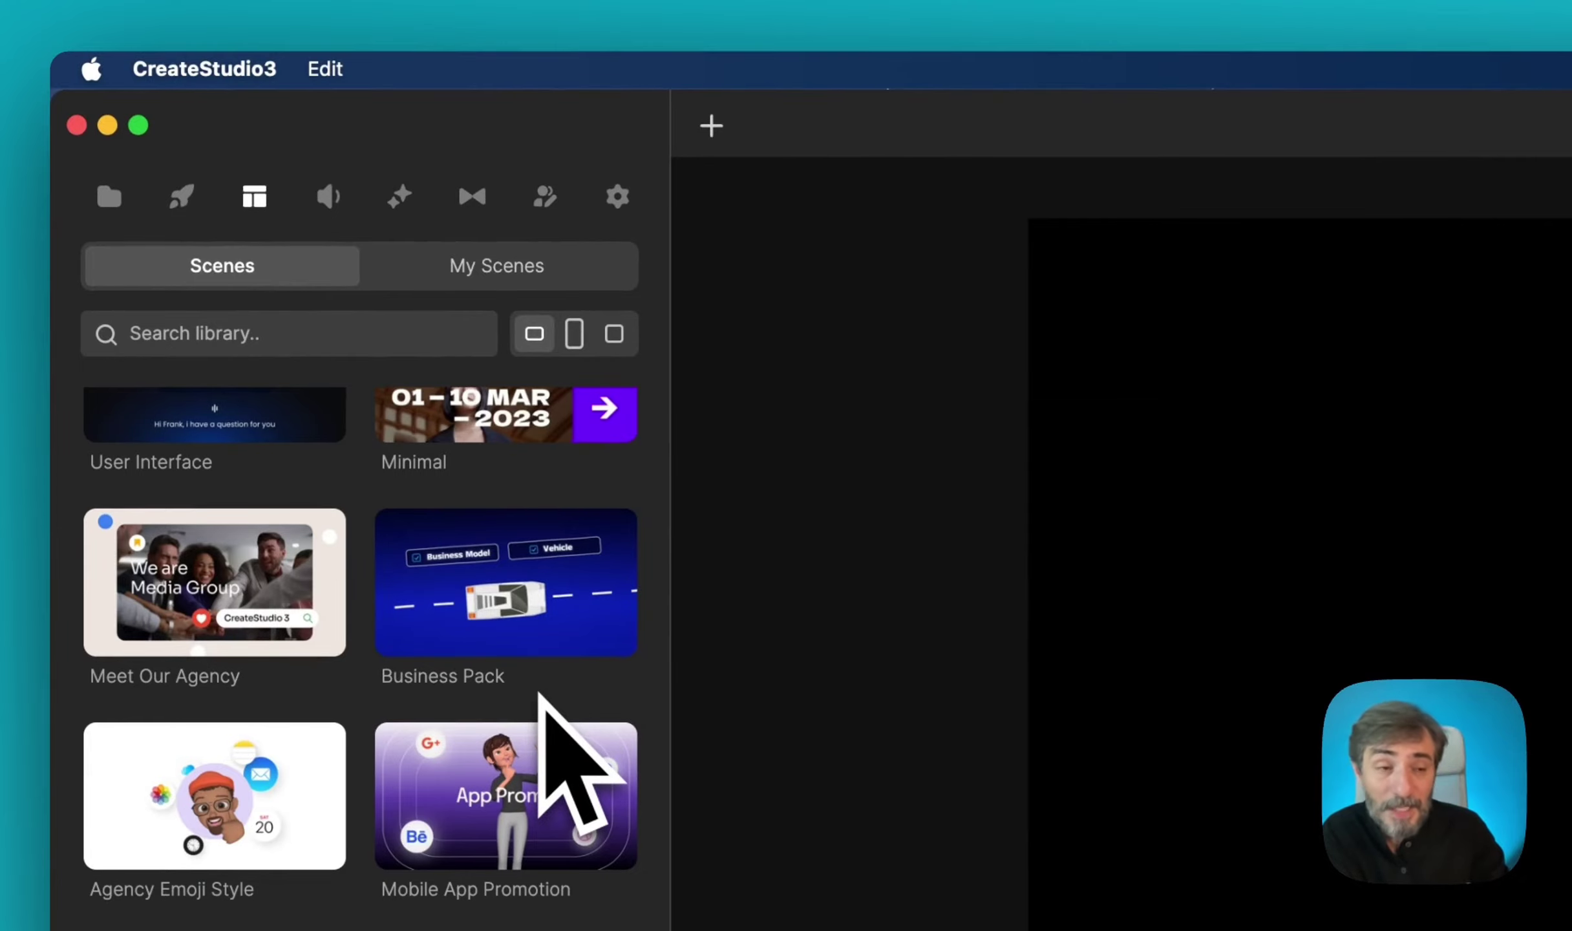
{"action": "scroll", "coordinate": [539, 695], "scroll_direction": "down", "scroll_amount": 8}
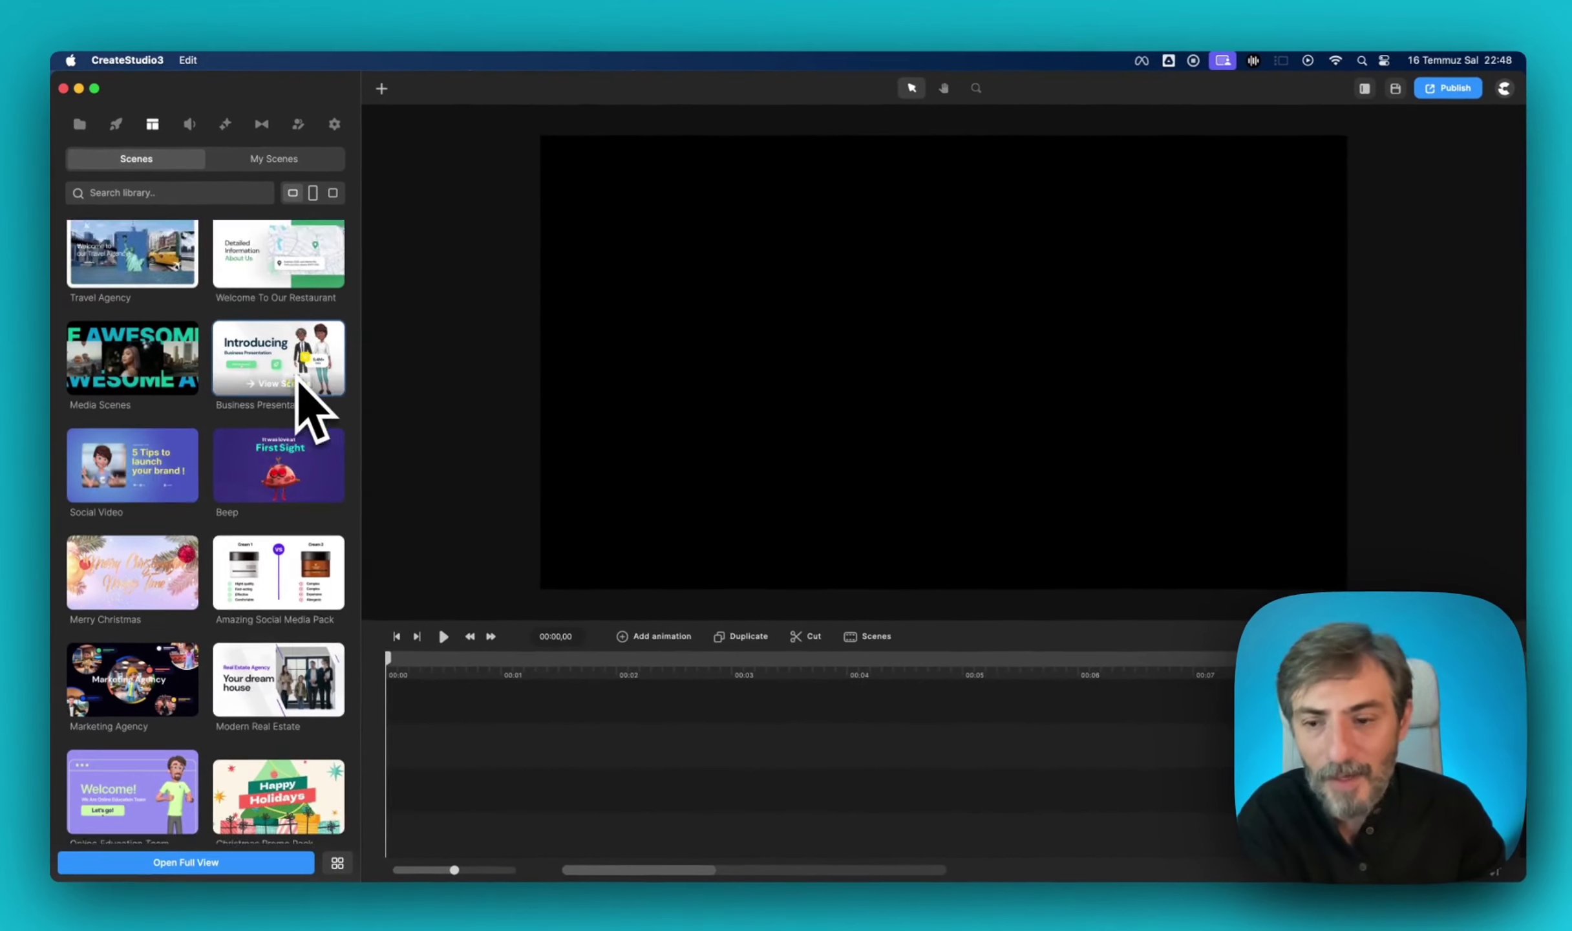
{"action": "scroll", "coordinate": [296, 376], "scroll_direction": "down", "scroll_amount": 15}
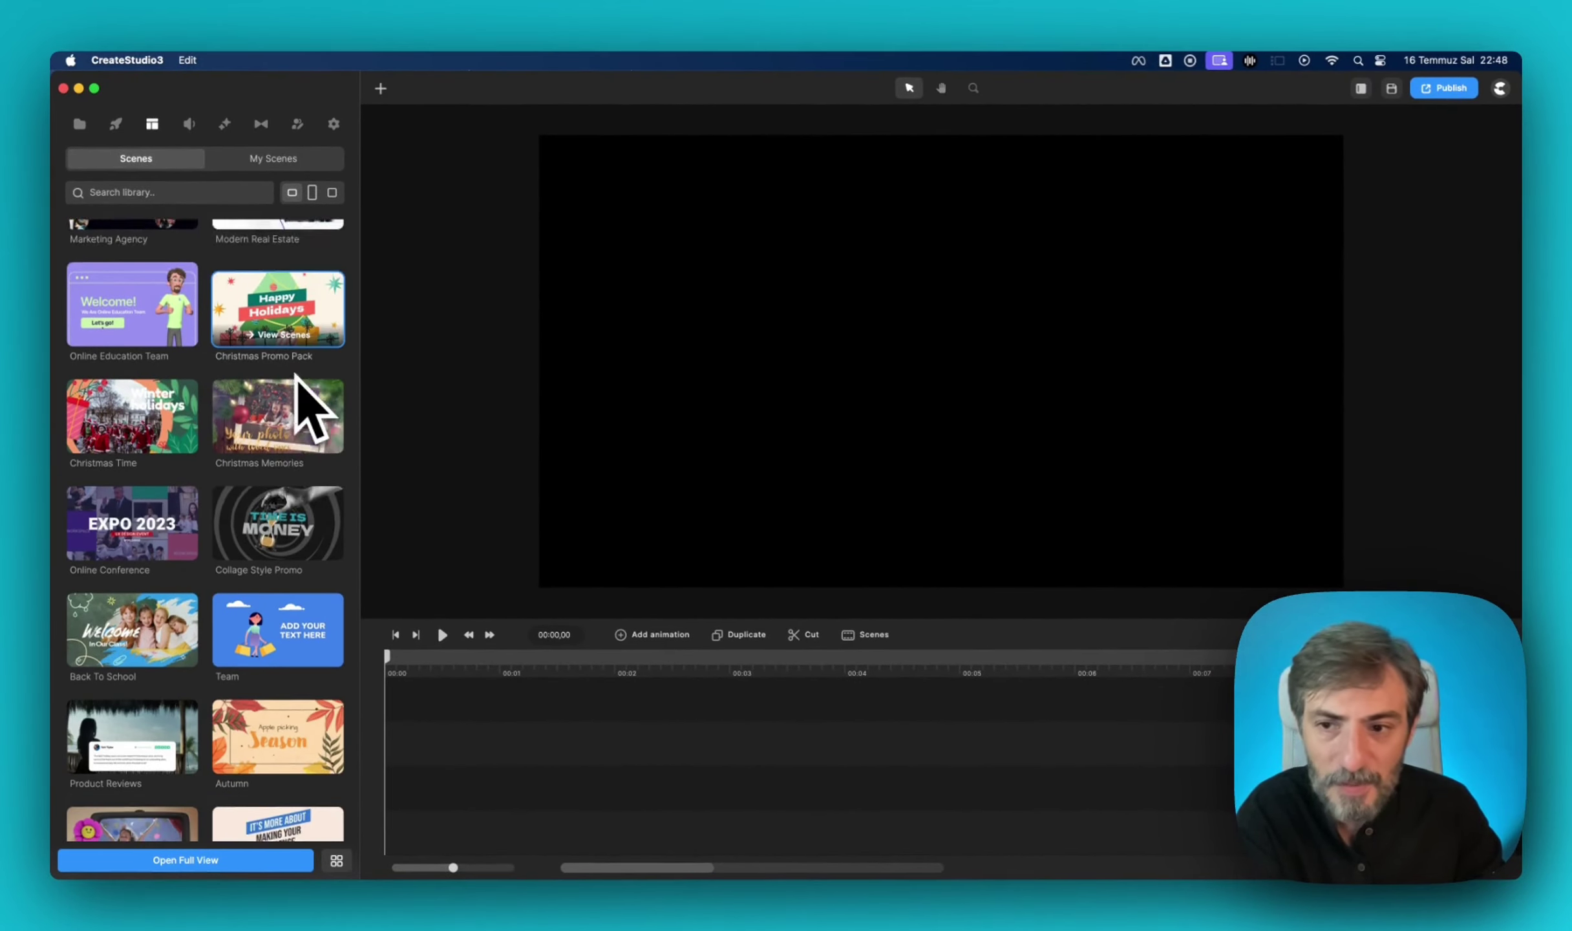
{"action": "scroll", "coordinate": [292, 372], "scroll_direction": "down", "scroll_amount": 15}
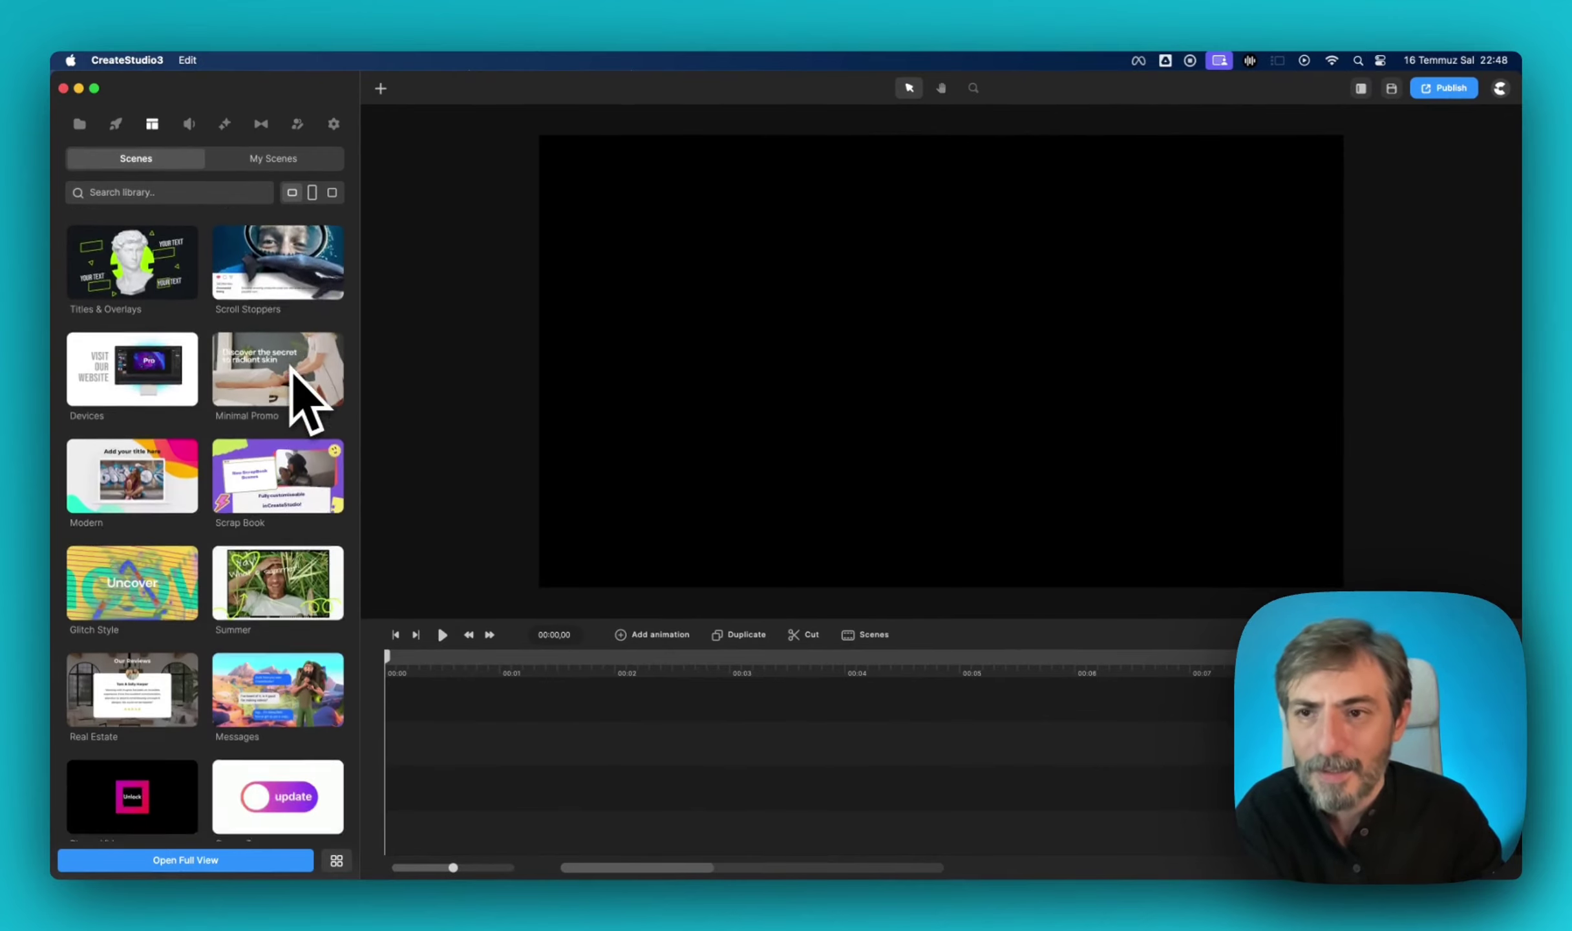
{"action": "scroll", "coordinate": [279, 317], "scroll_direction": "down", "scroll_amount": 15}
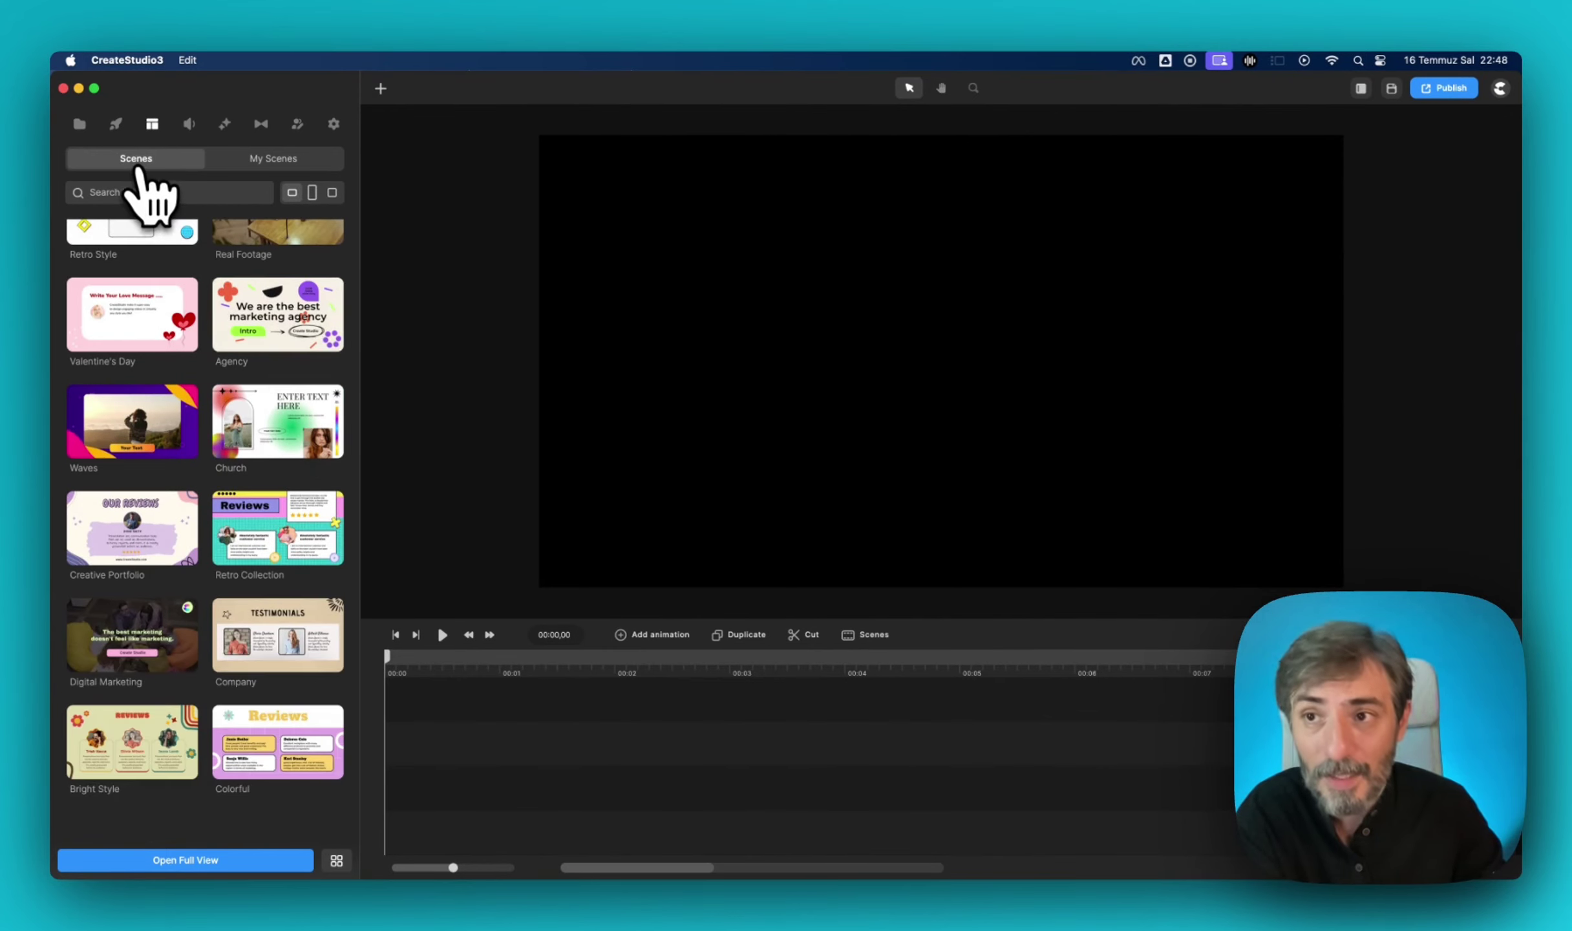
{"action": "left_click", "coordinate": [79, 123]}
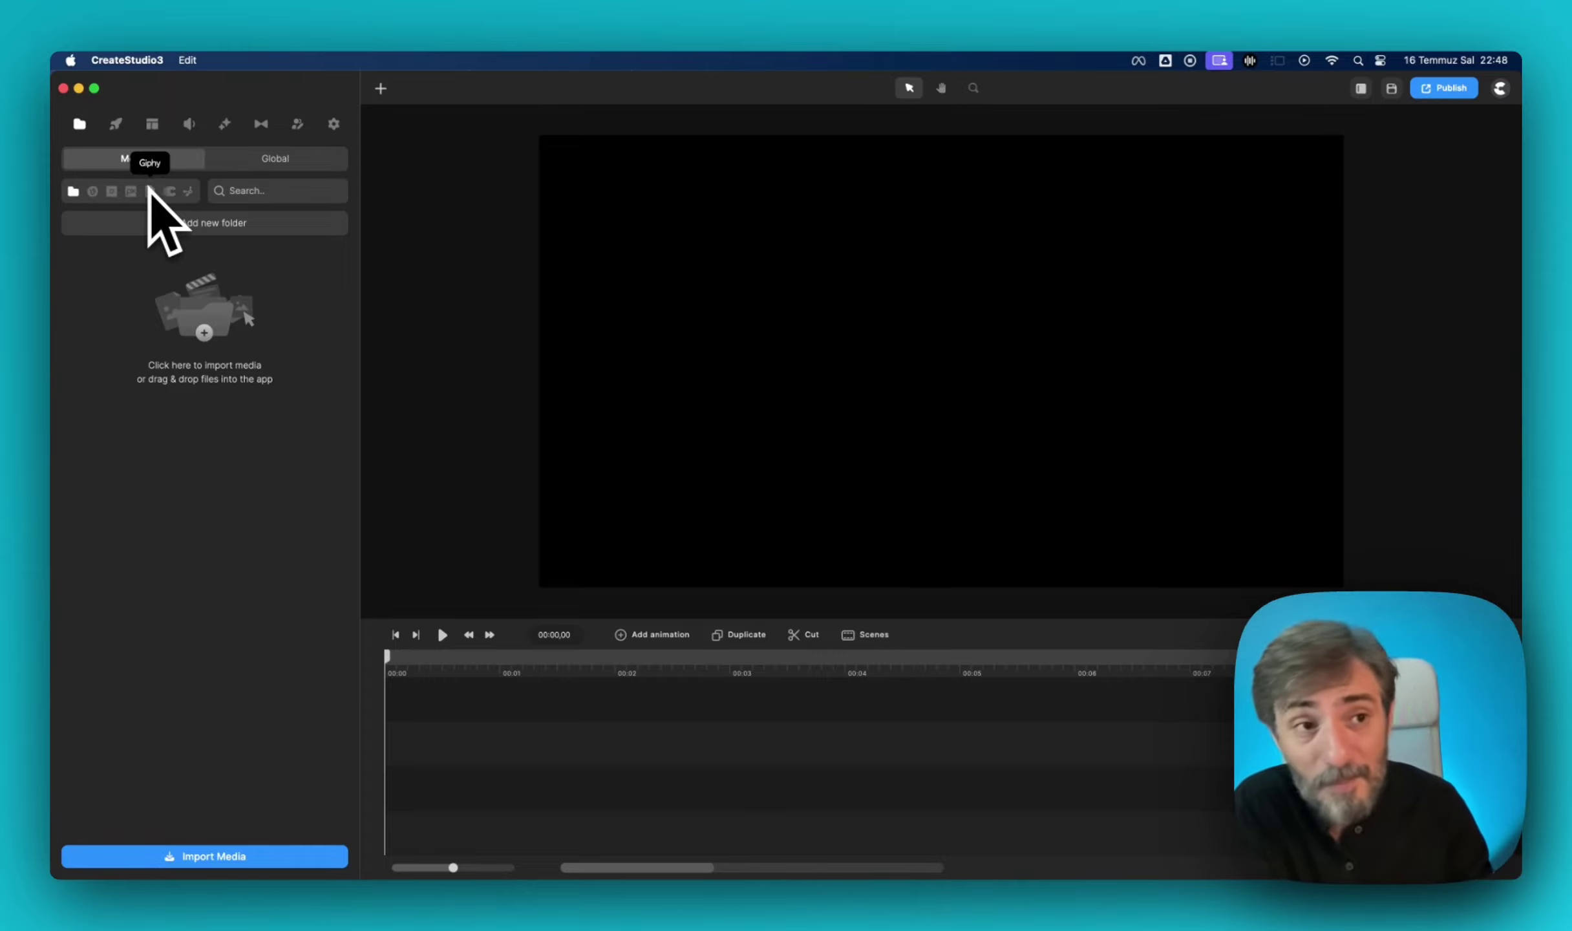
{"action": "key", "text": "XF86AudioLowerVolume"}
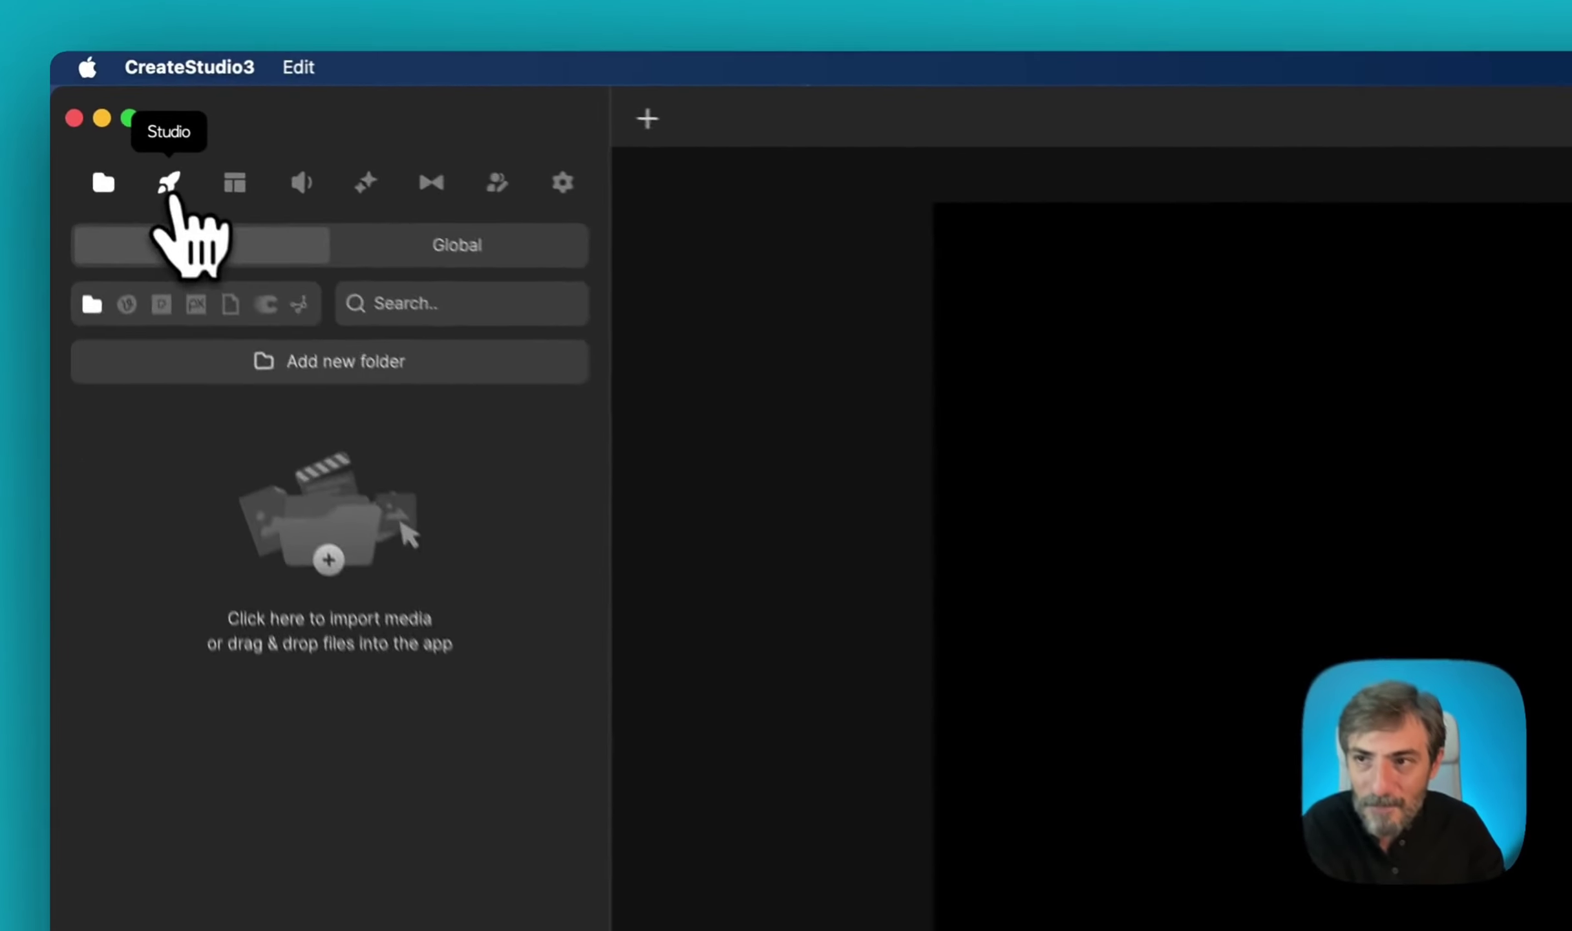
Find the Planet background among the Studio backgrounds and download it.
{"action": "left_click", "coordinate": [116, 124]}
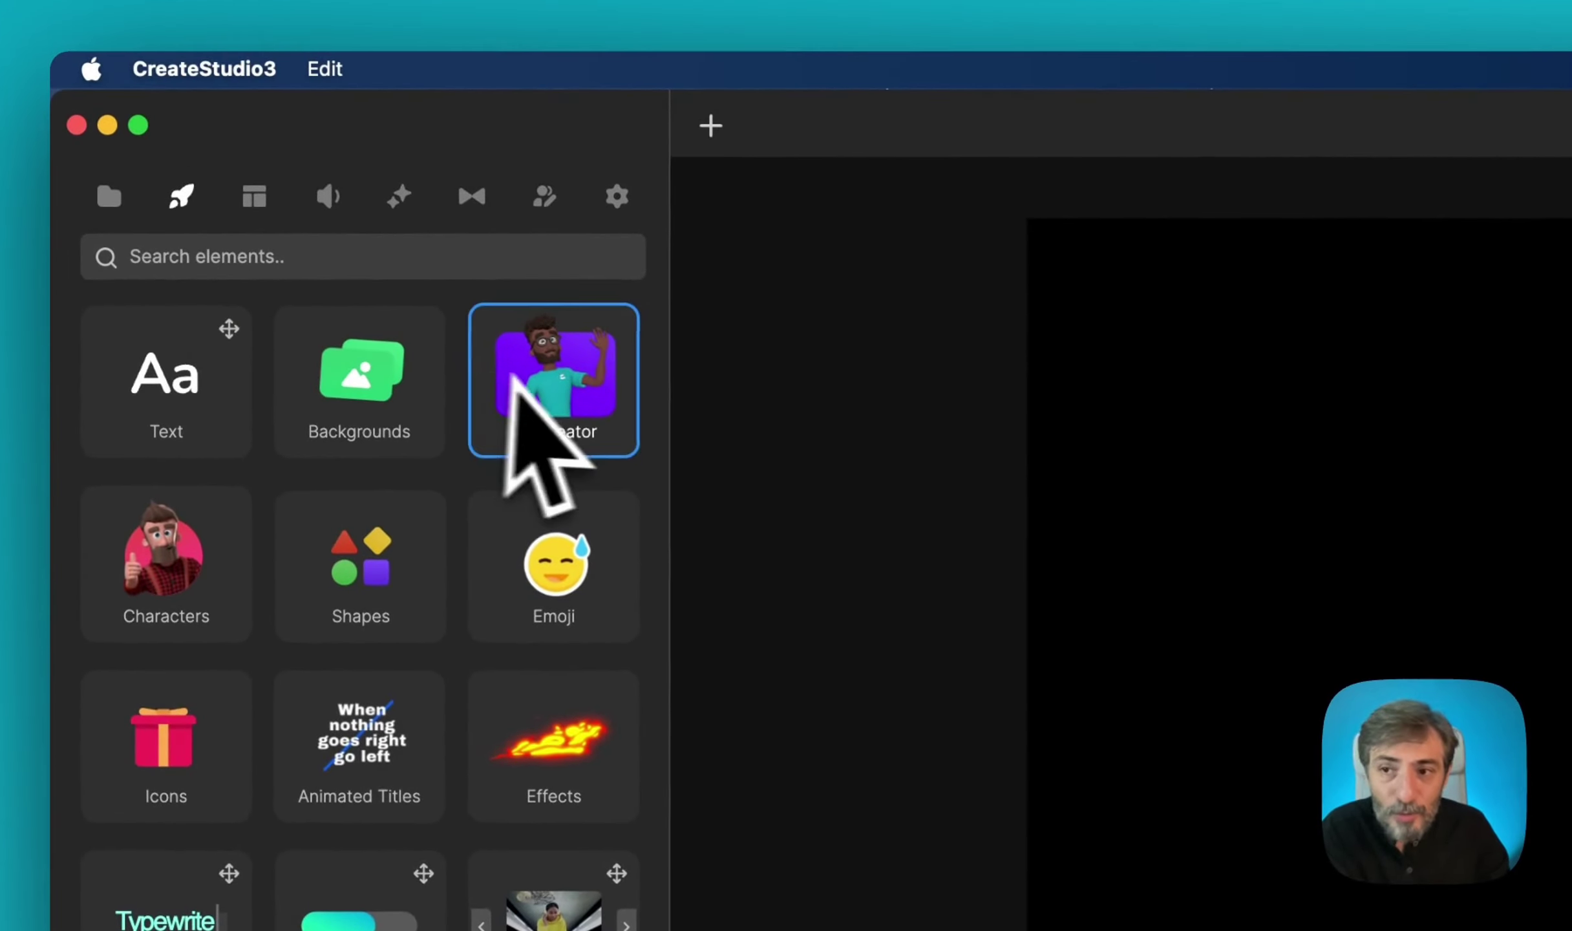
{"action": "left_click", "coordinate": [382, 413]}
{"action": "scroll", "coordinate": [375, 530], "scroll_direction": "down", "scroll_amount": 3}
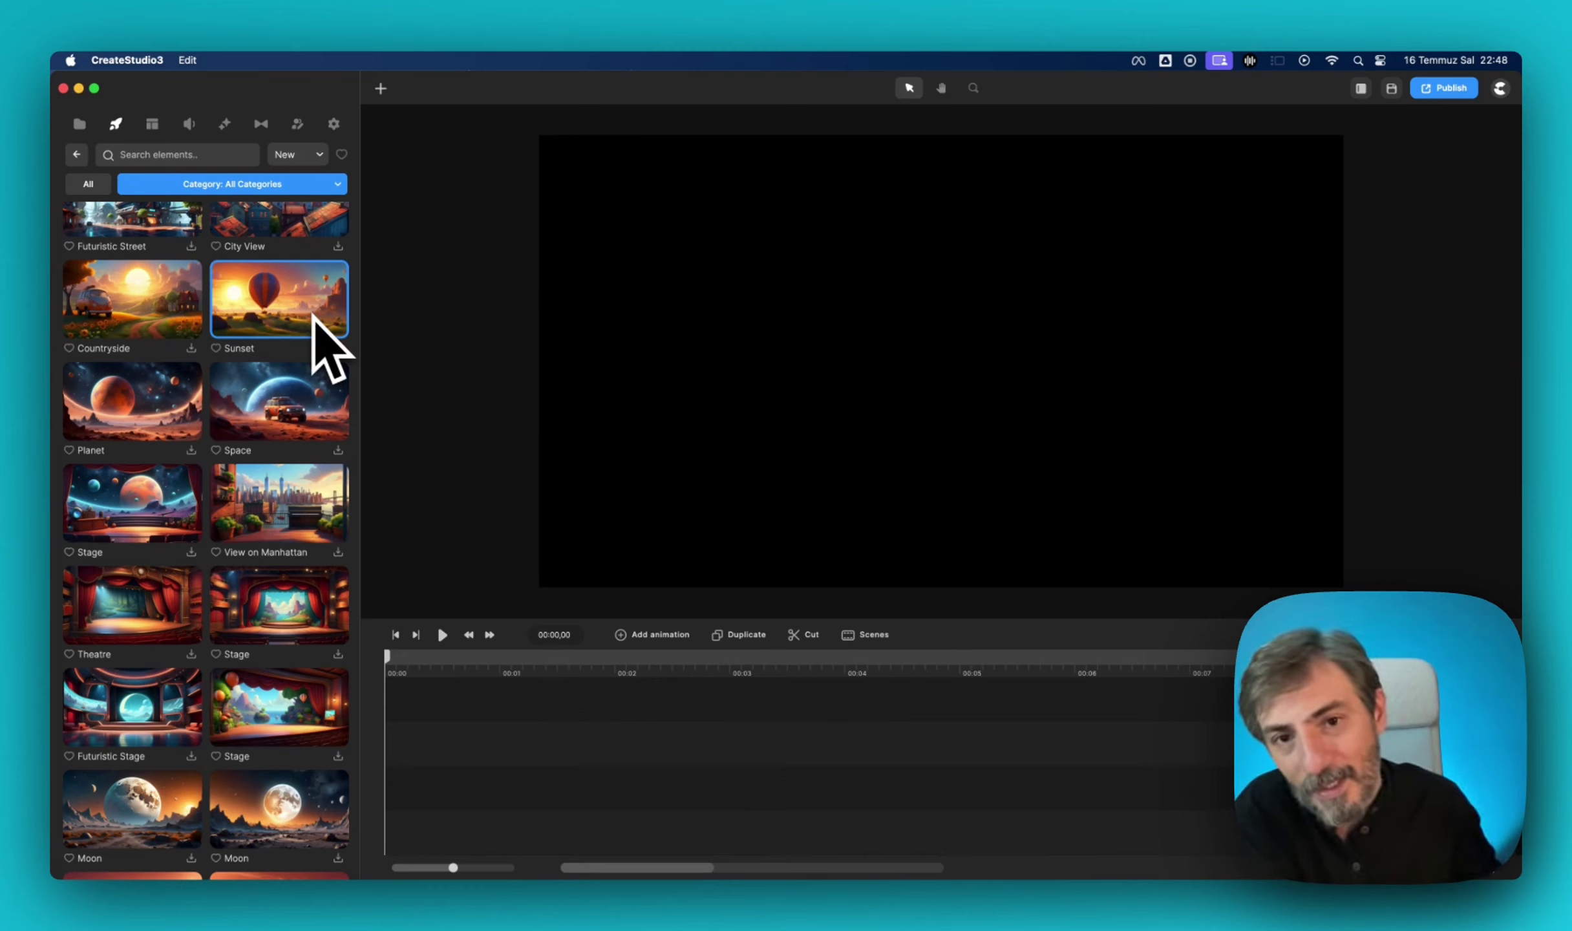
{"action": "scroll", "coordinate": [317, 358], "scroll_direction": "down", "scroll_amount": 3}
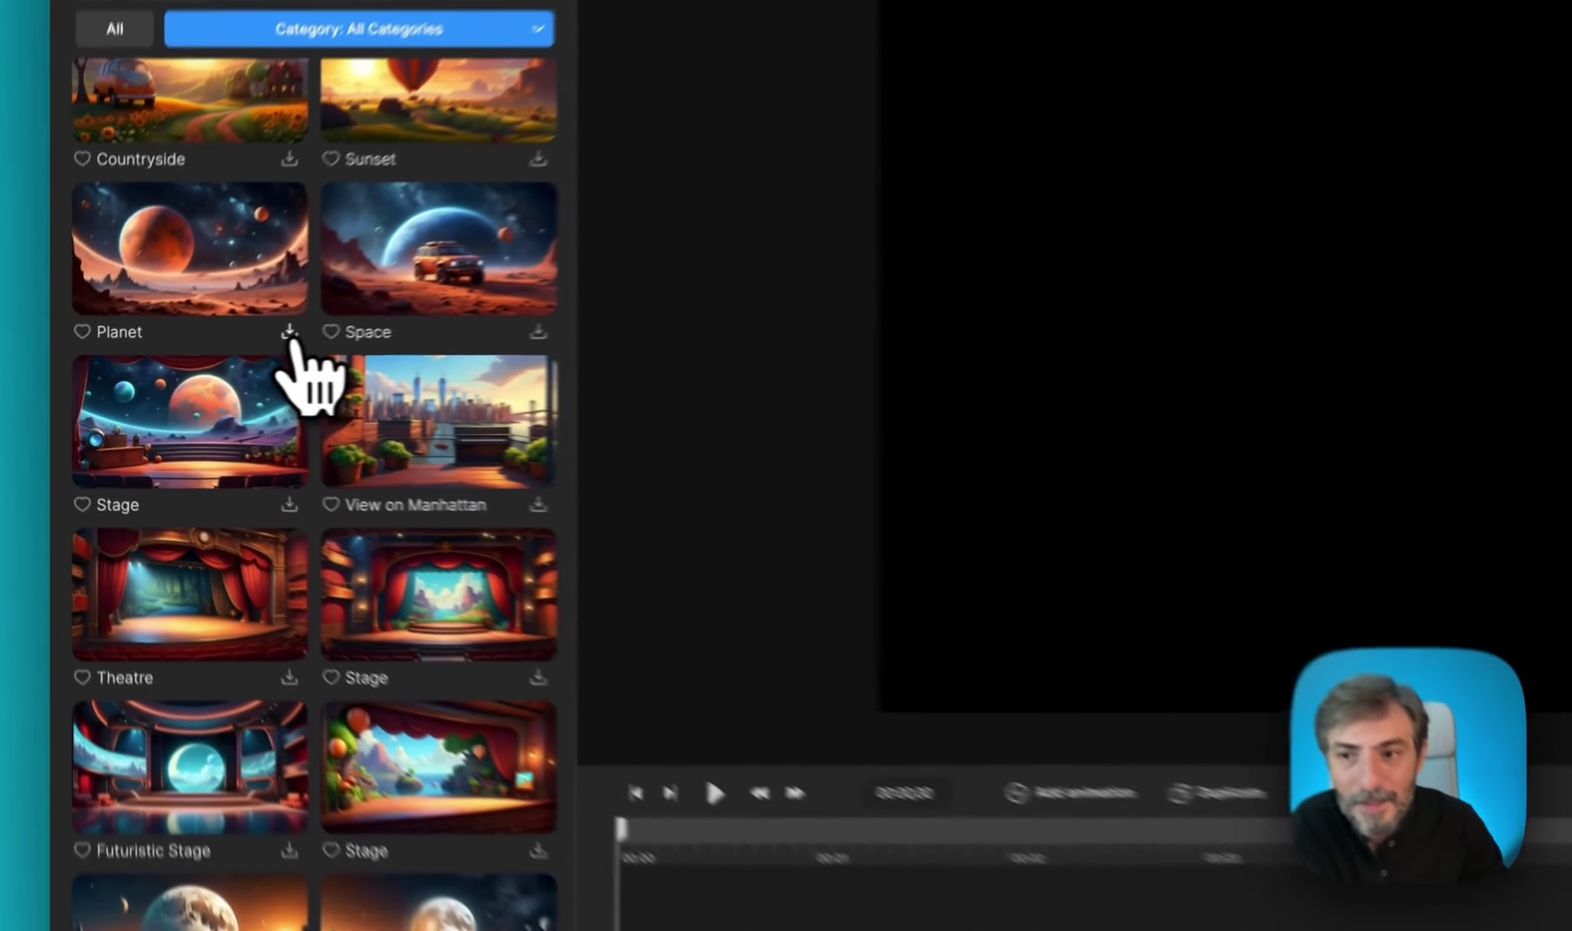
{"action": "left_click", "coordinate": [191, 362]}
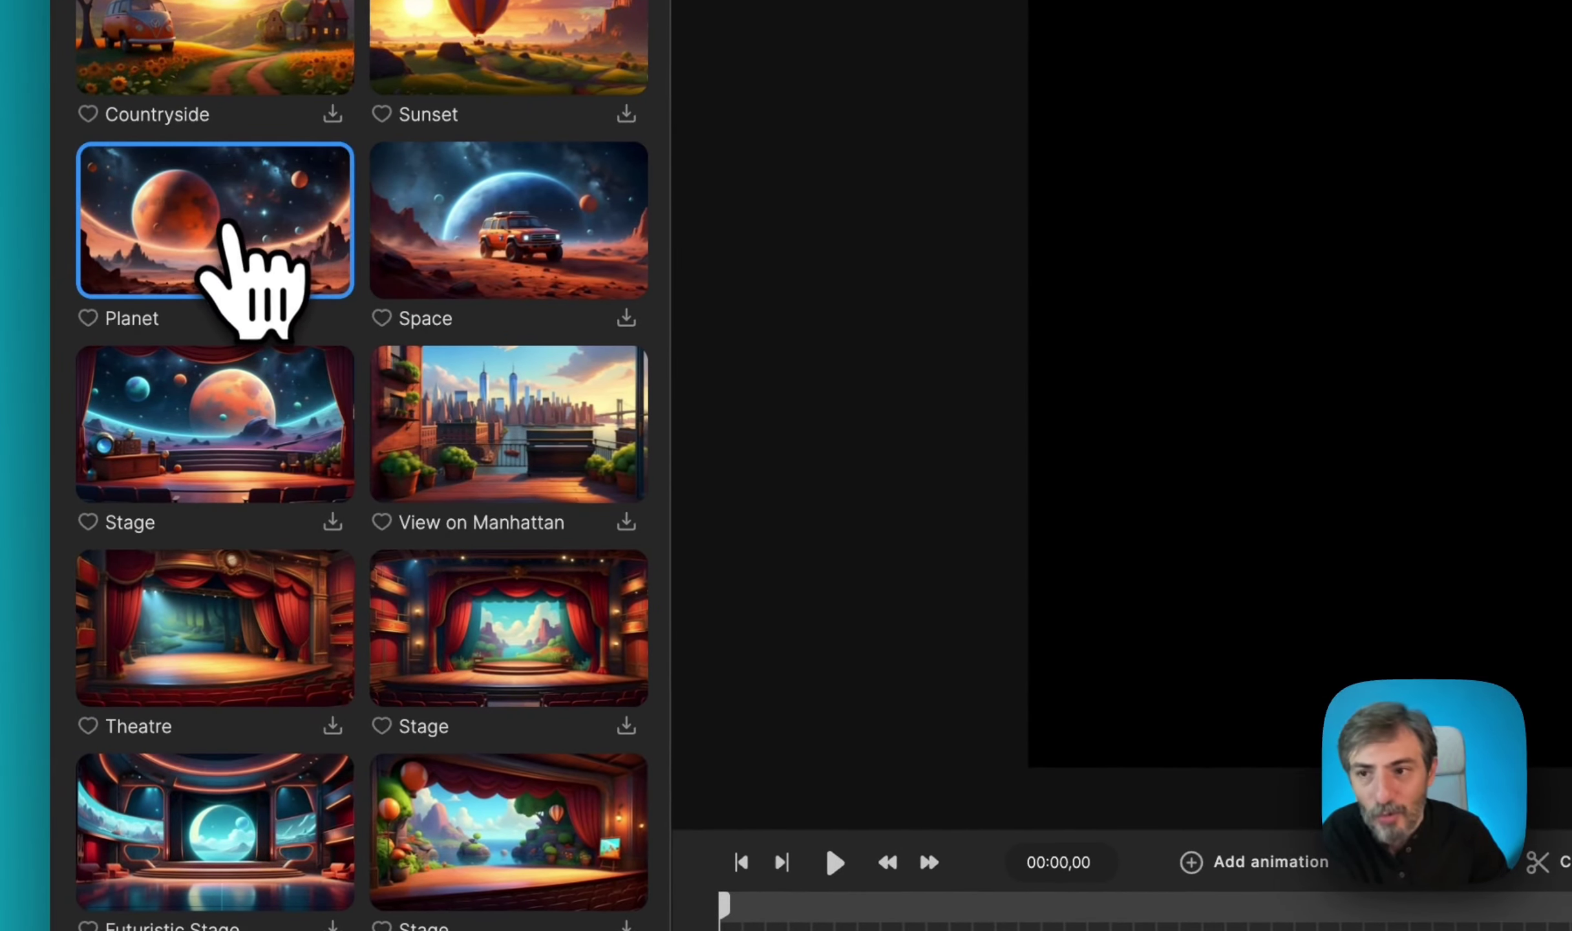
Place the Planet background at the start of the timeline and look through the remaining Studio backgrounds.
{"action": "left_click_drag", "start_coordinate": [226, 233], "coordinate": [796, 930]}
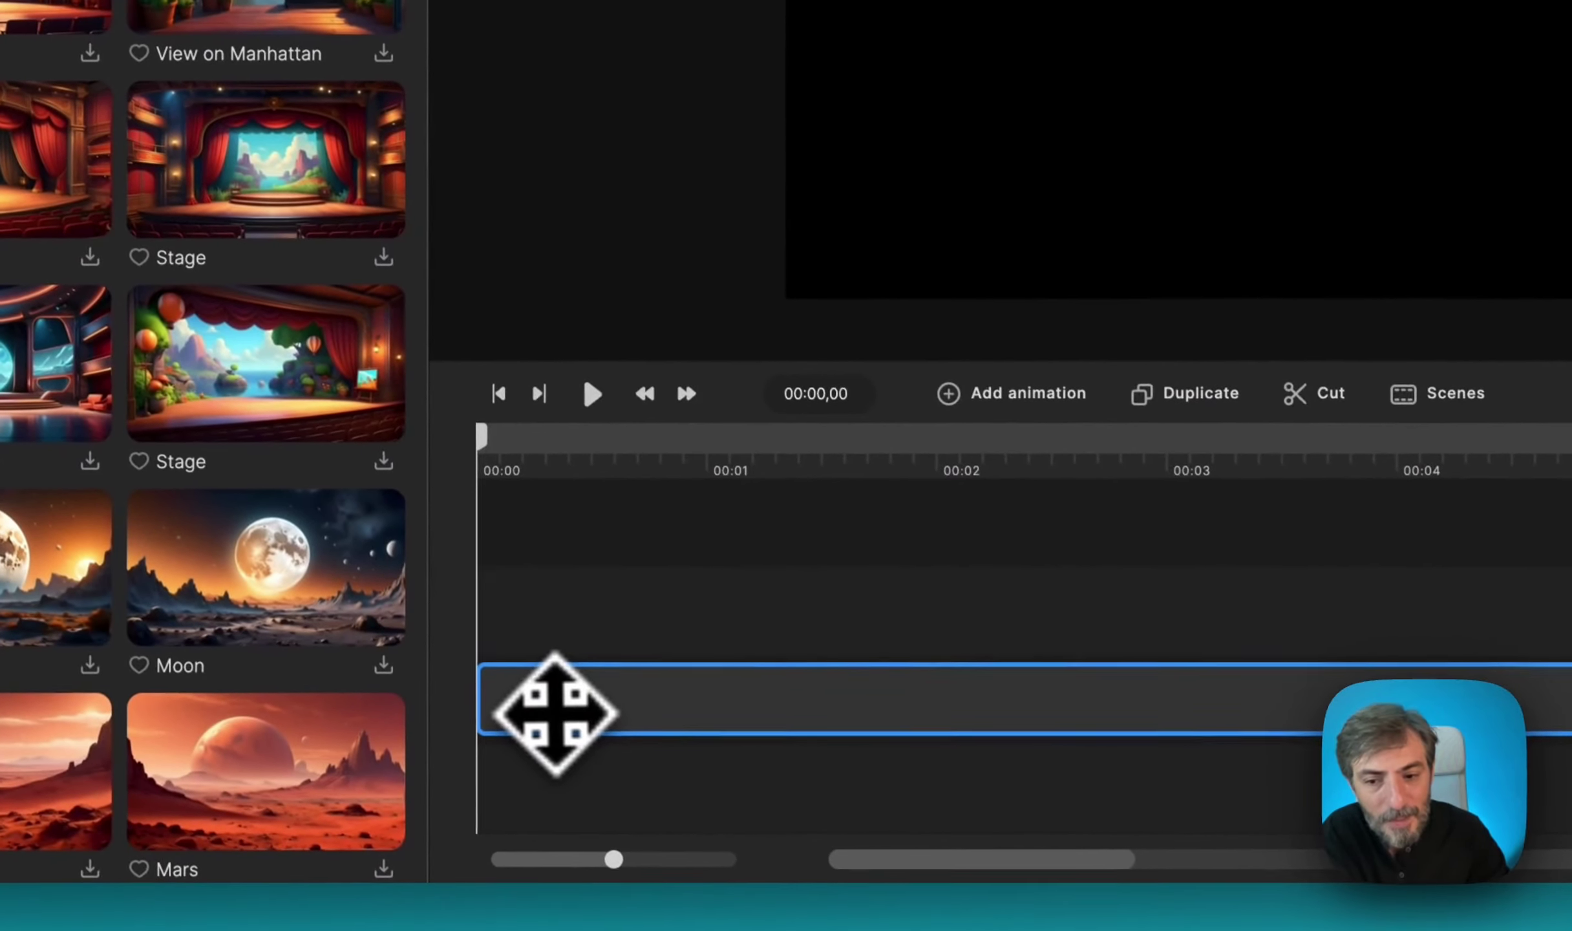
{"action": "left_click_drag", "start_coordinate": [555, 714], "coordinate": [544, 705]}
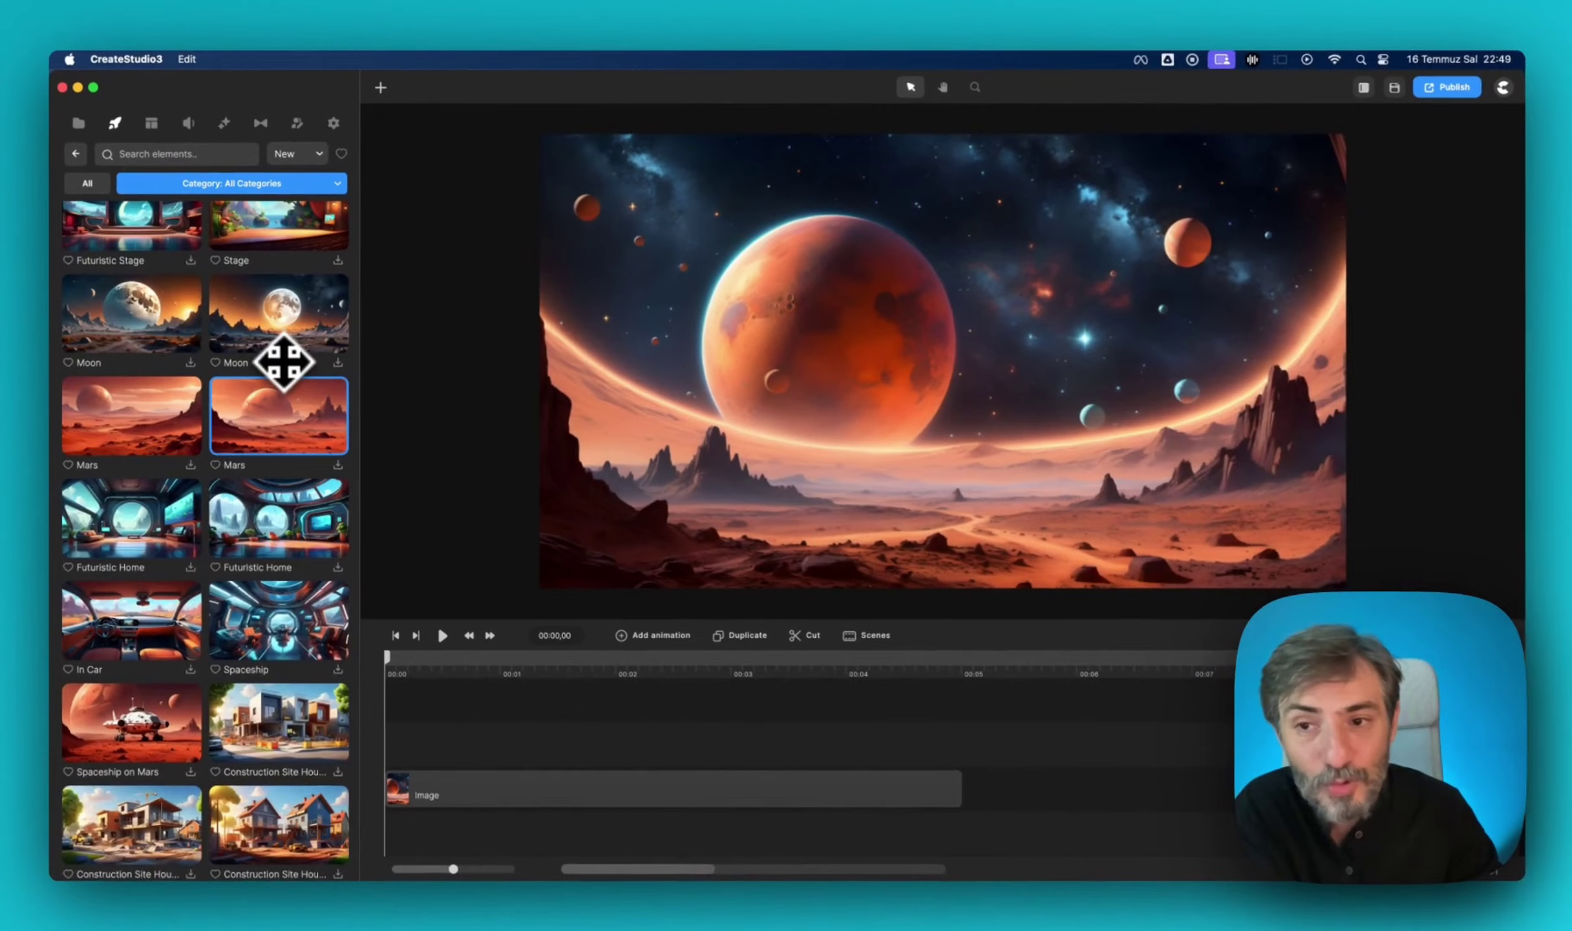
{"action": "scroll", "coordinate": [283, 362], "scroll_direction": "down", "scroll_amount": 15}
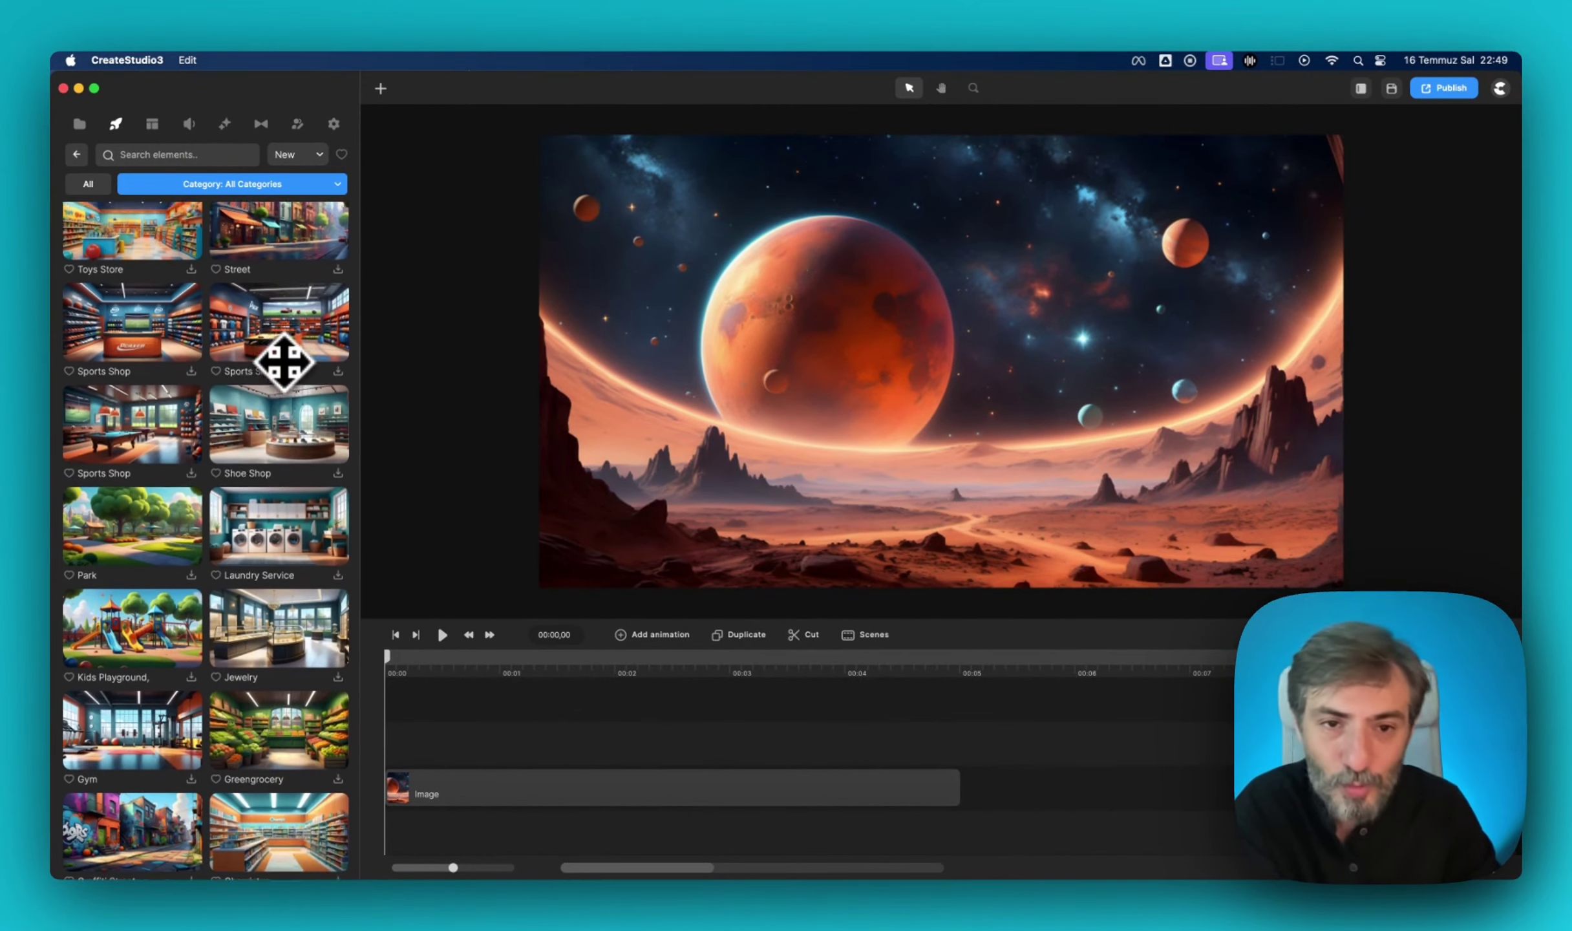
{"action": "scroll", "coordinate": [283, 362], "scroll_direction": "down", "scroll_amount": 2}
{"action": "scroll", "coordinate": [283, 362], "scroll_direction": "up", "scroll_amount": 20}
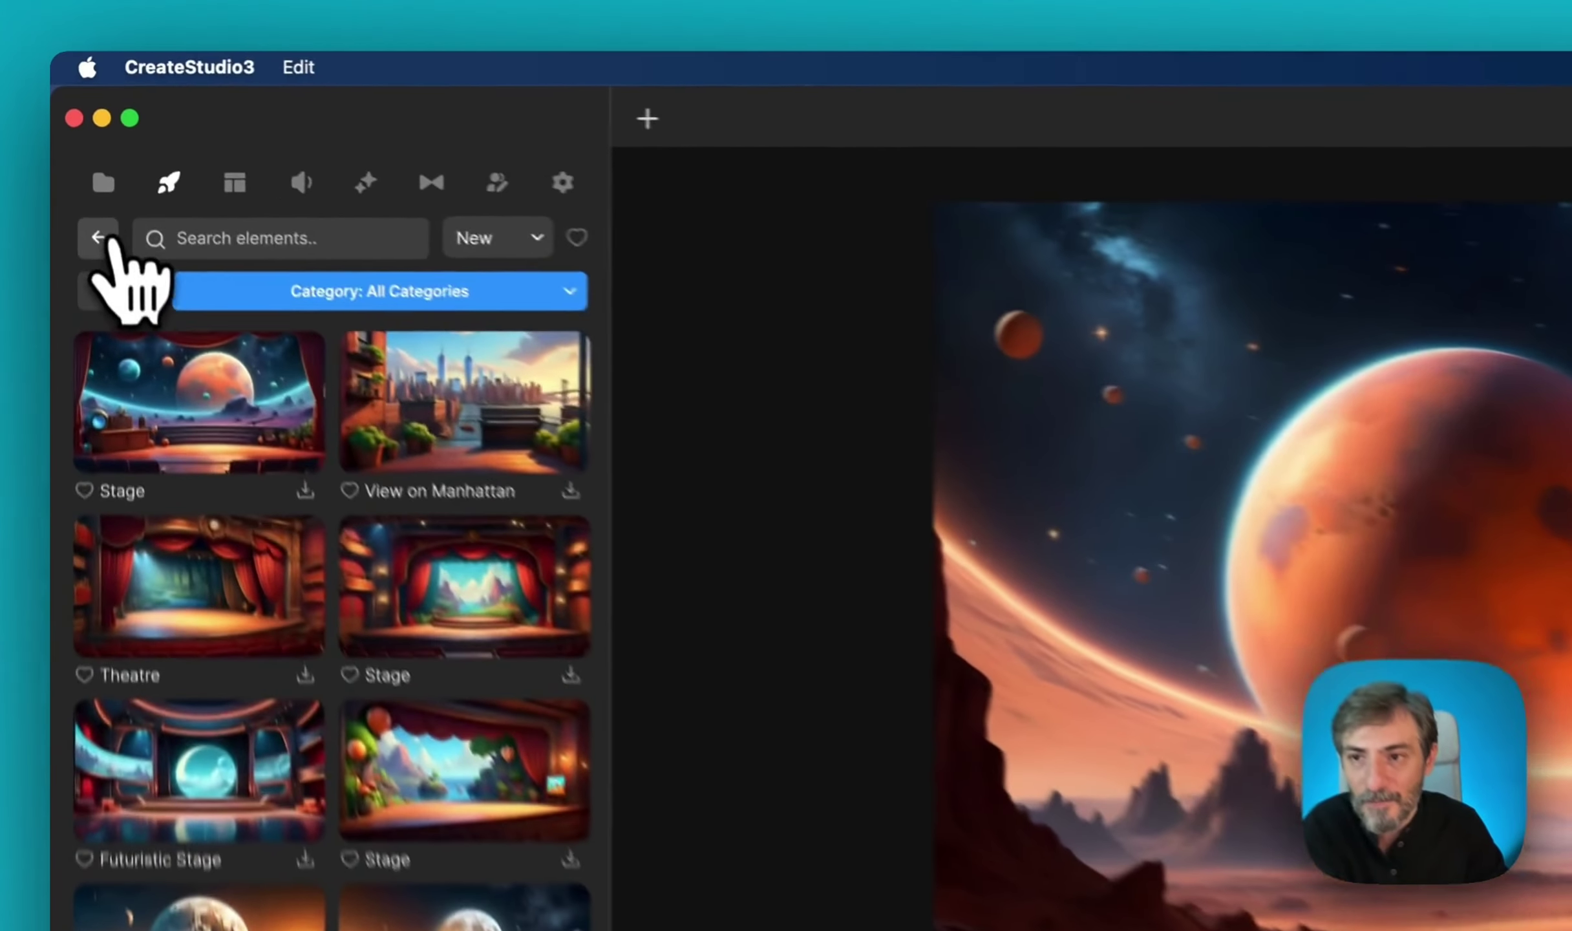
Add the Lenka character from the 3D Creator collection on the track above the background and set the playhead to 00:01,09.
{"action": "left_click", "coordinate": [76, 153]}
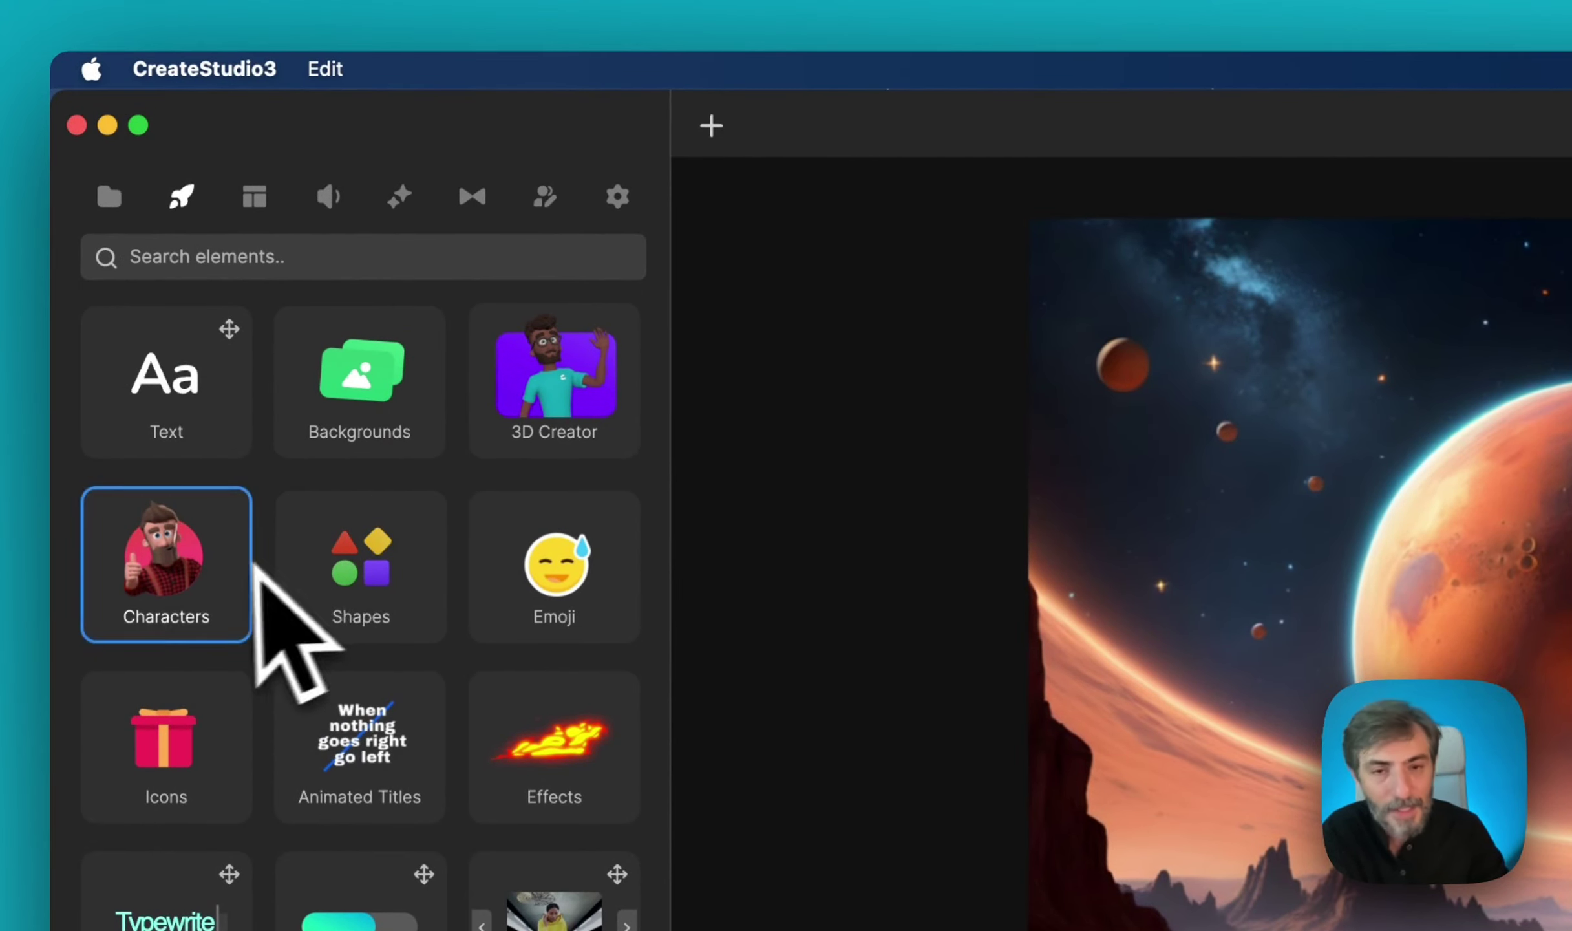
{"action": "left_click", "coordinate": [562, 372]}
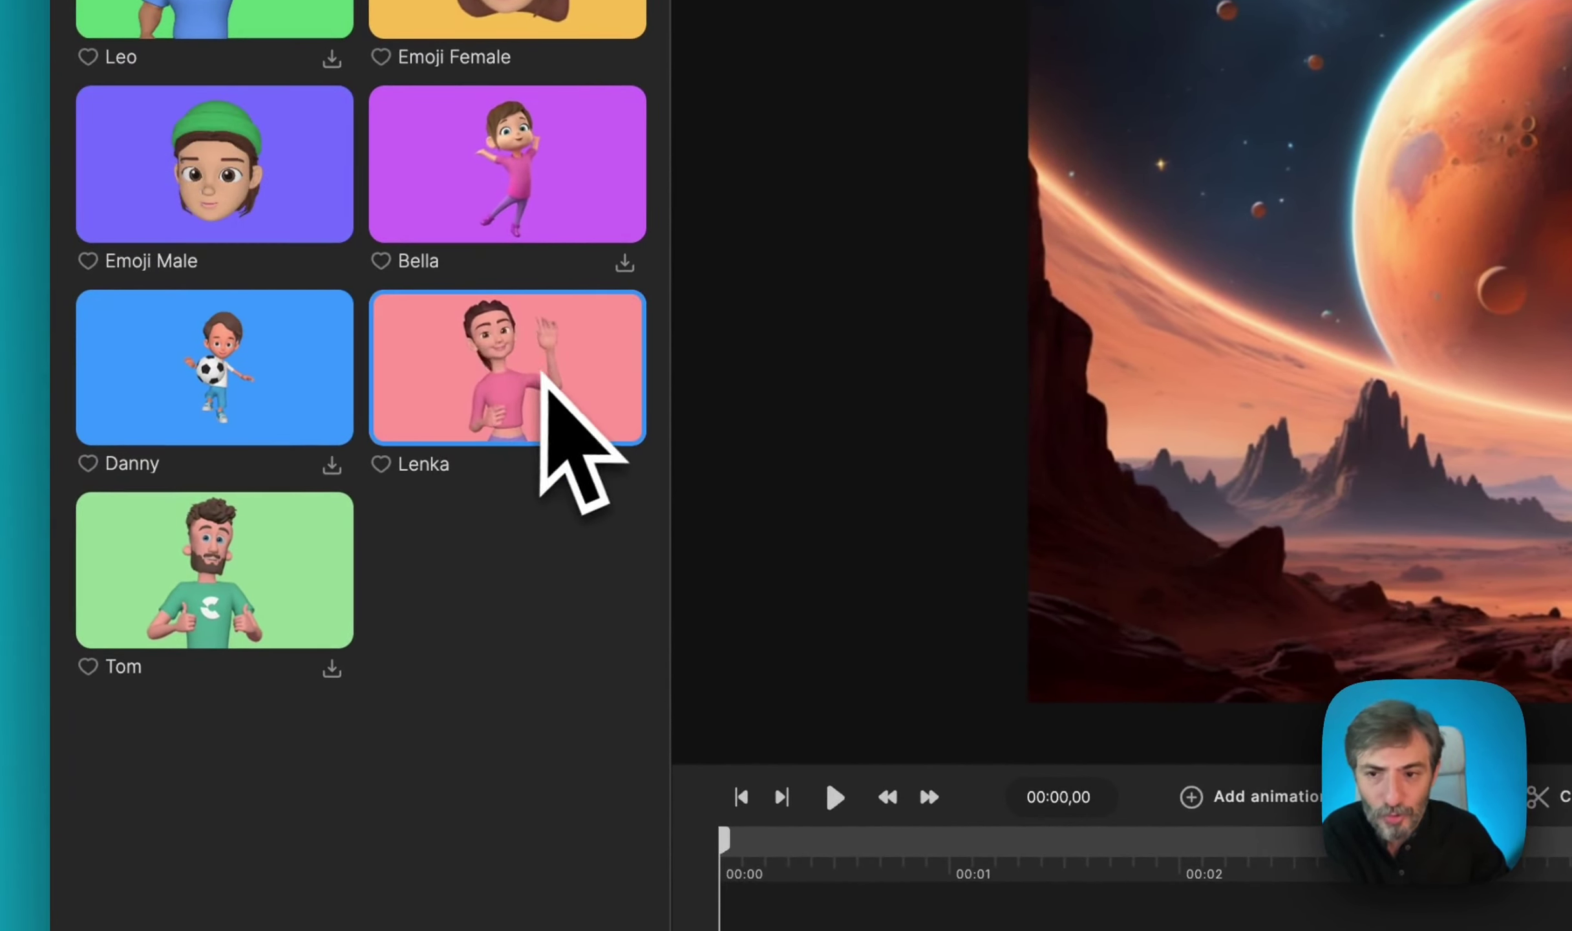
{"action": "left_click_drag", "start_coordinate": [547, 393], "coordinate": [946, 836]}
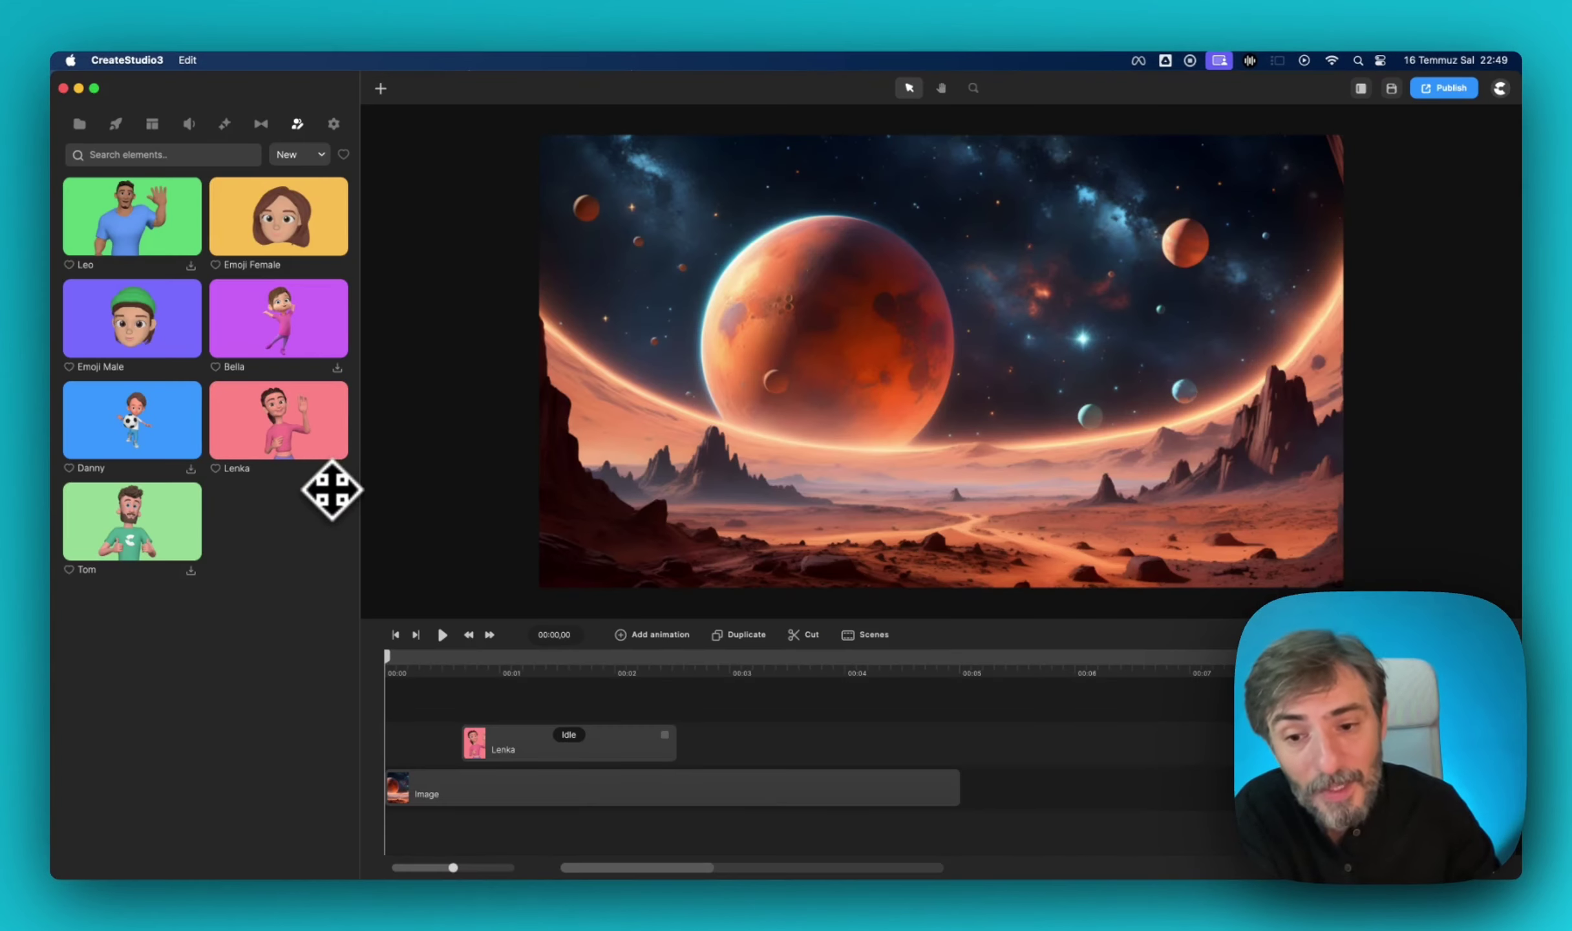
{"action": "left_click", "coordinate": [511, 752]}
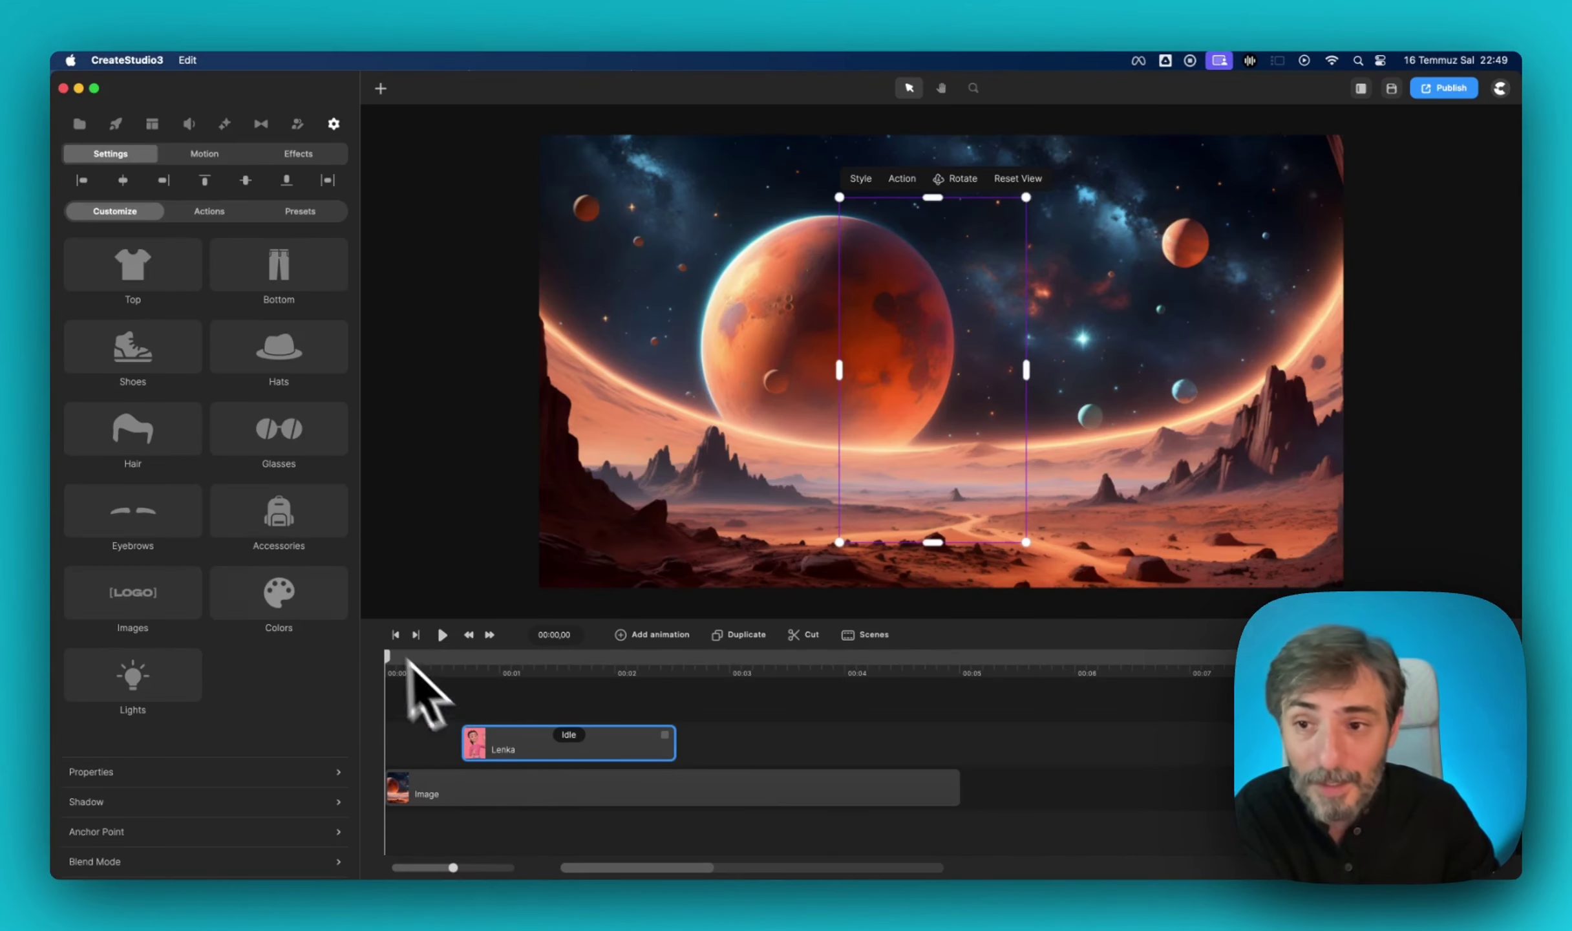
{"action": "left_click", "coordinate": [529, 675]}
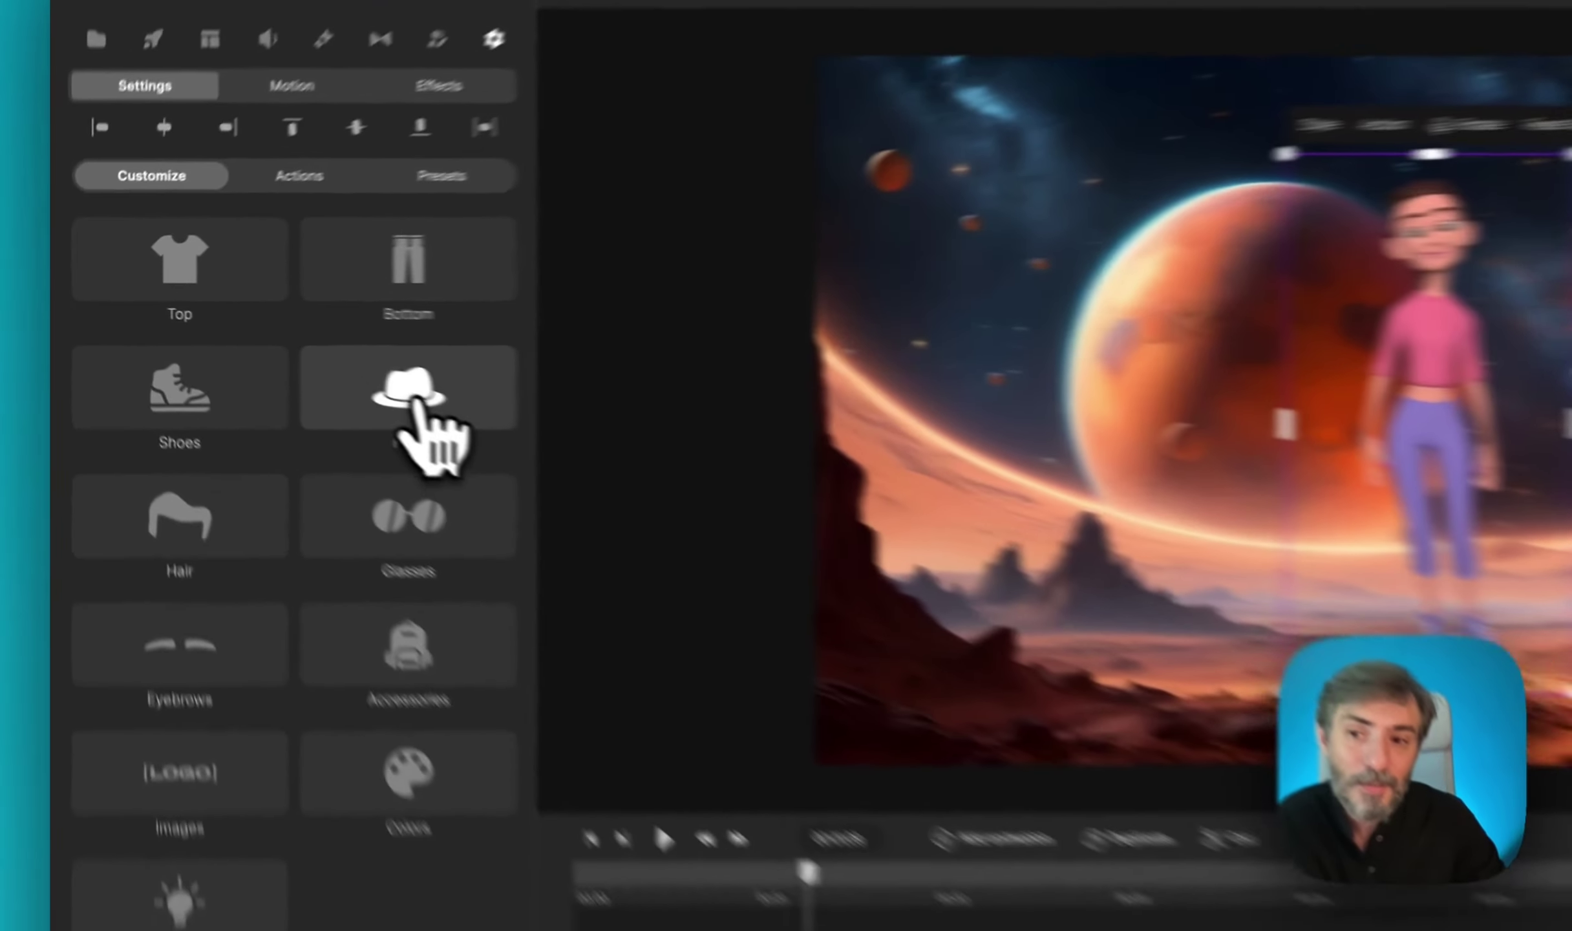
Dress the Lenka character with the Cowboy hat, the Jacket Jeans Top and the Policeman glasses.
{"action": "left_click", "coordinate": [303, 360]}
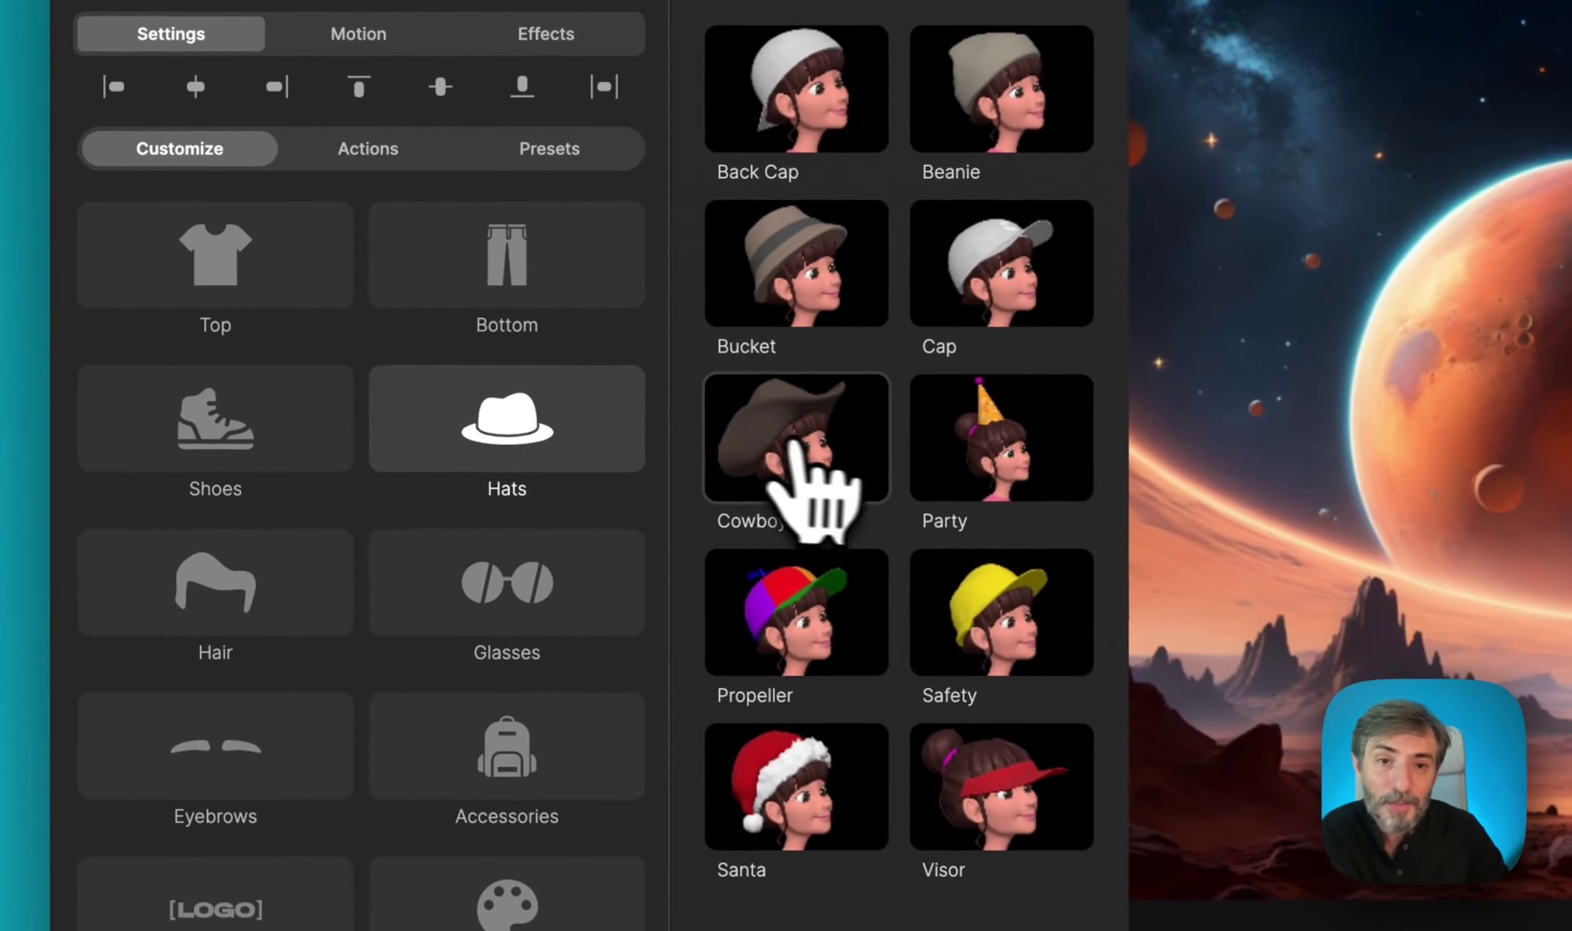
{"action": "left_click", "coordinate": [438, 360]}
{"action": "left_click", "coordinate": [287, 299]}
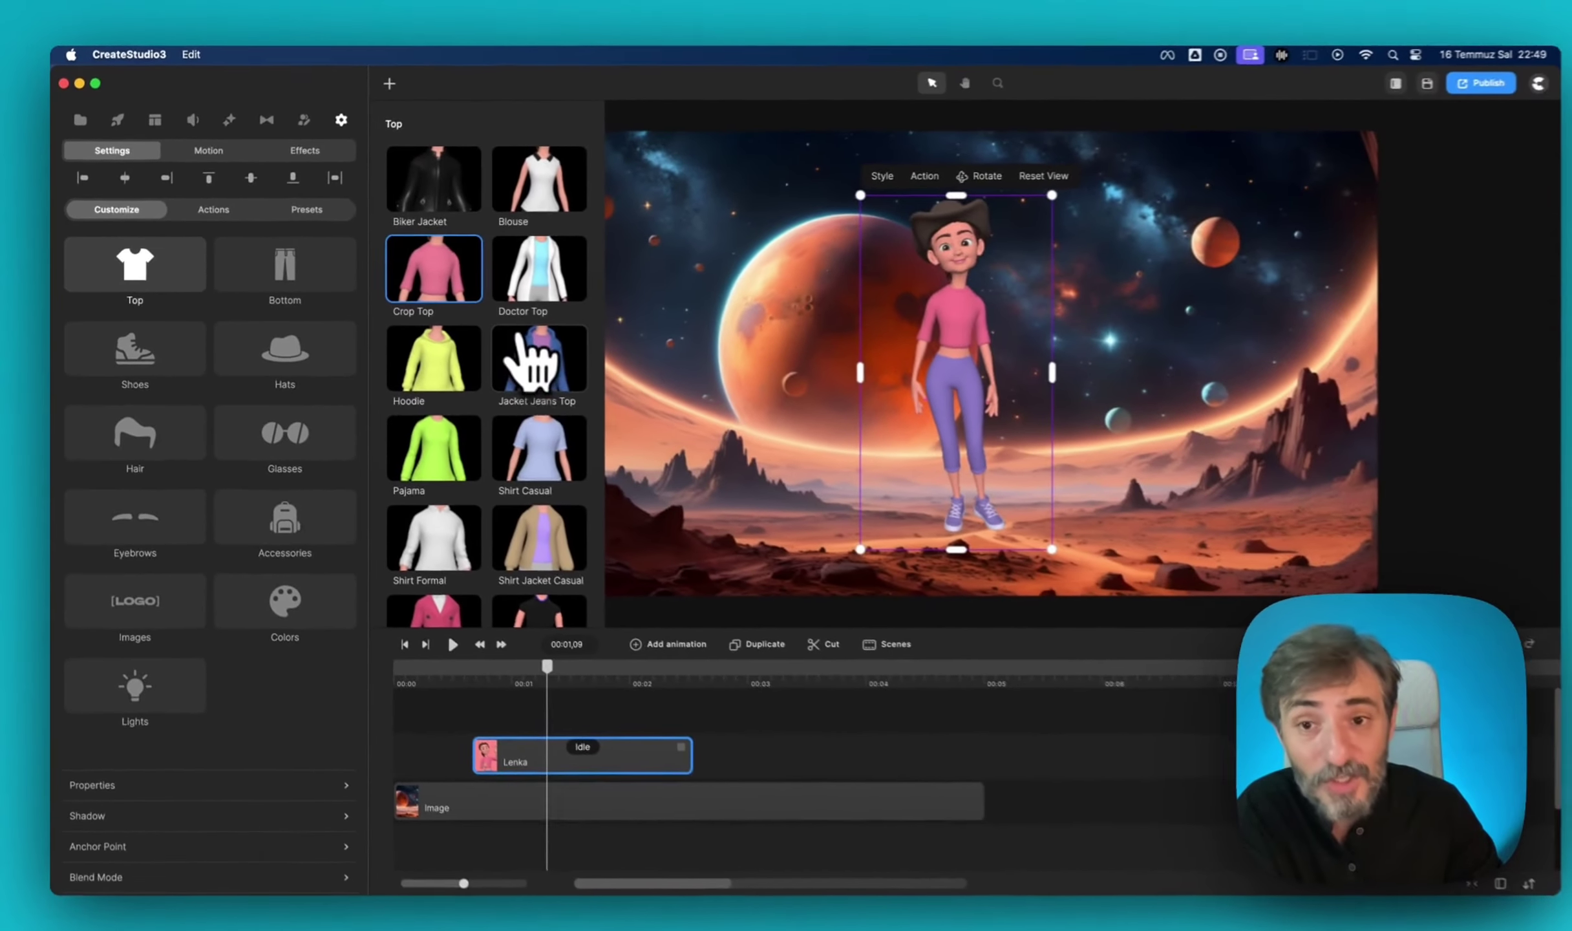
{"action": "left_click", "coordinate": [652, 387]}
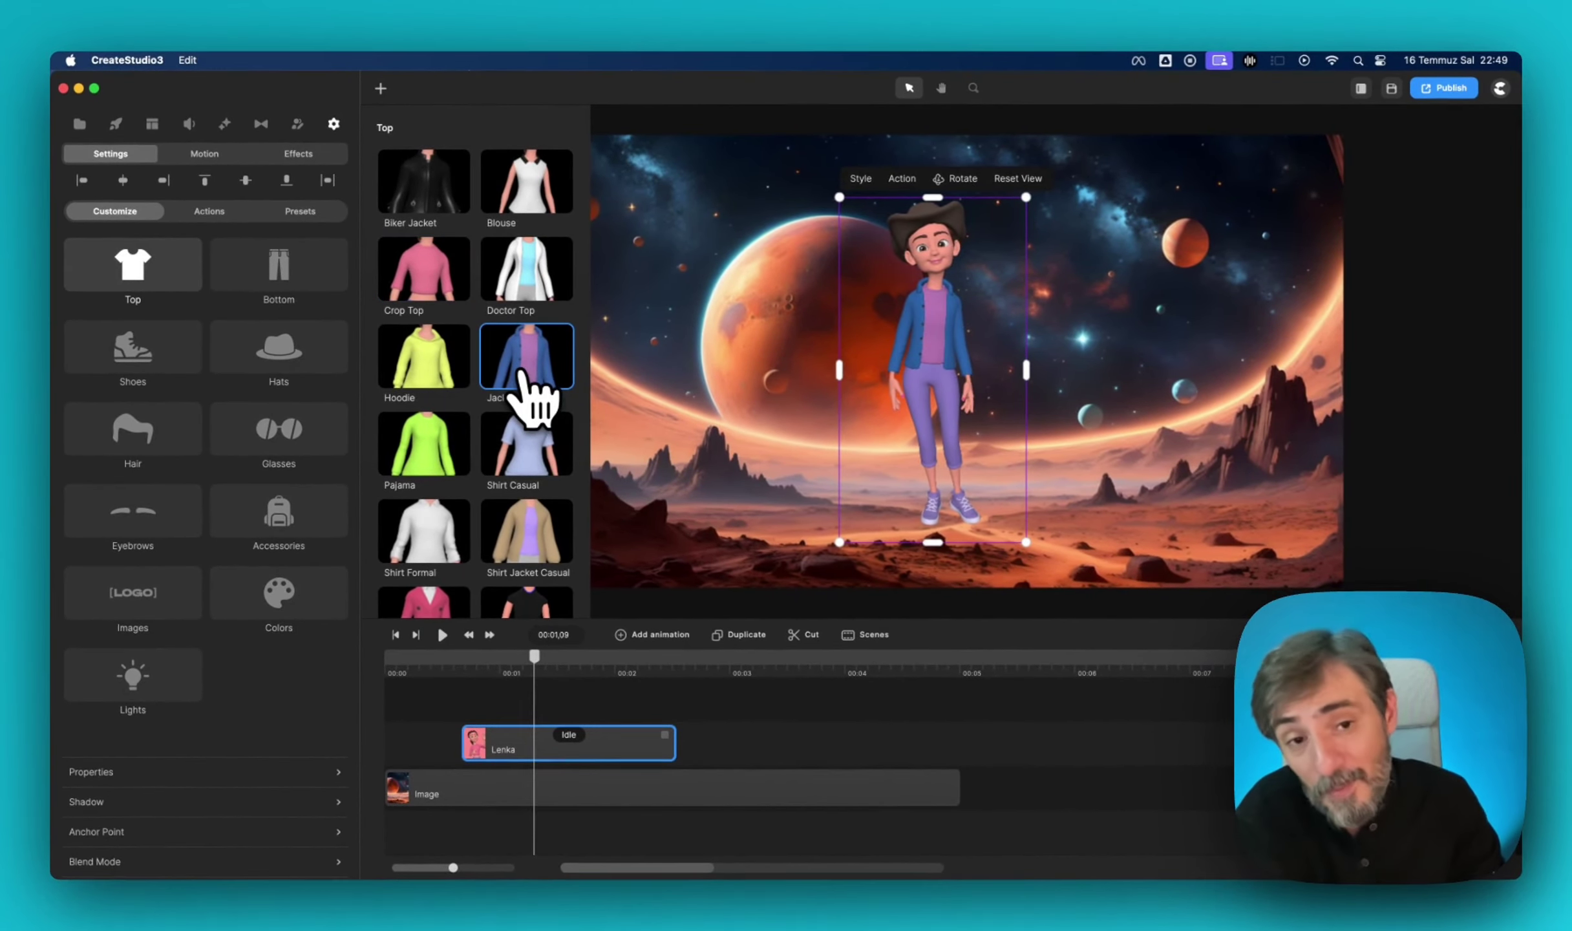
{"action": "left_click", "coordinate": [321, 440]}
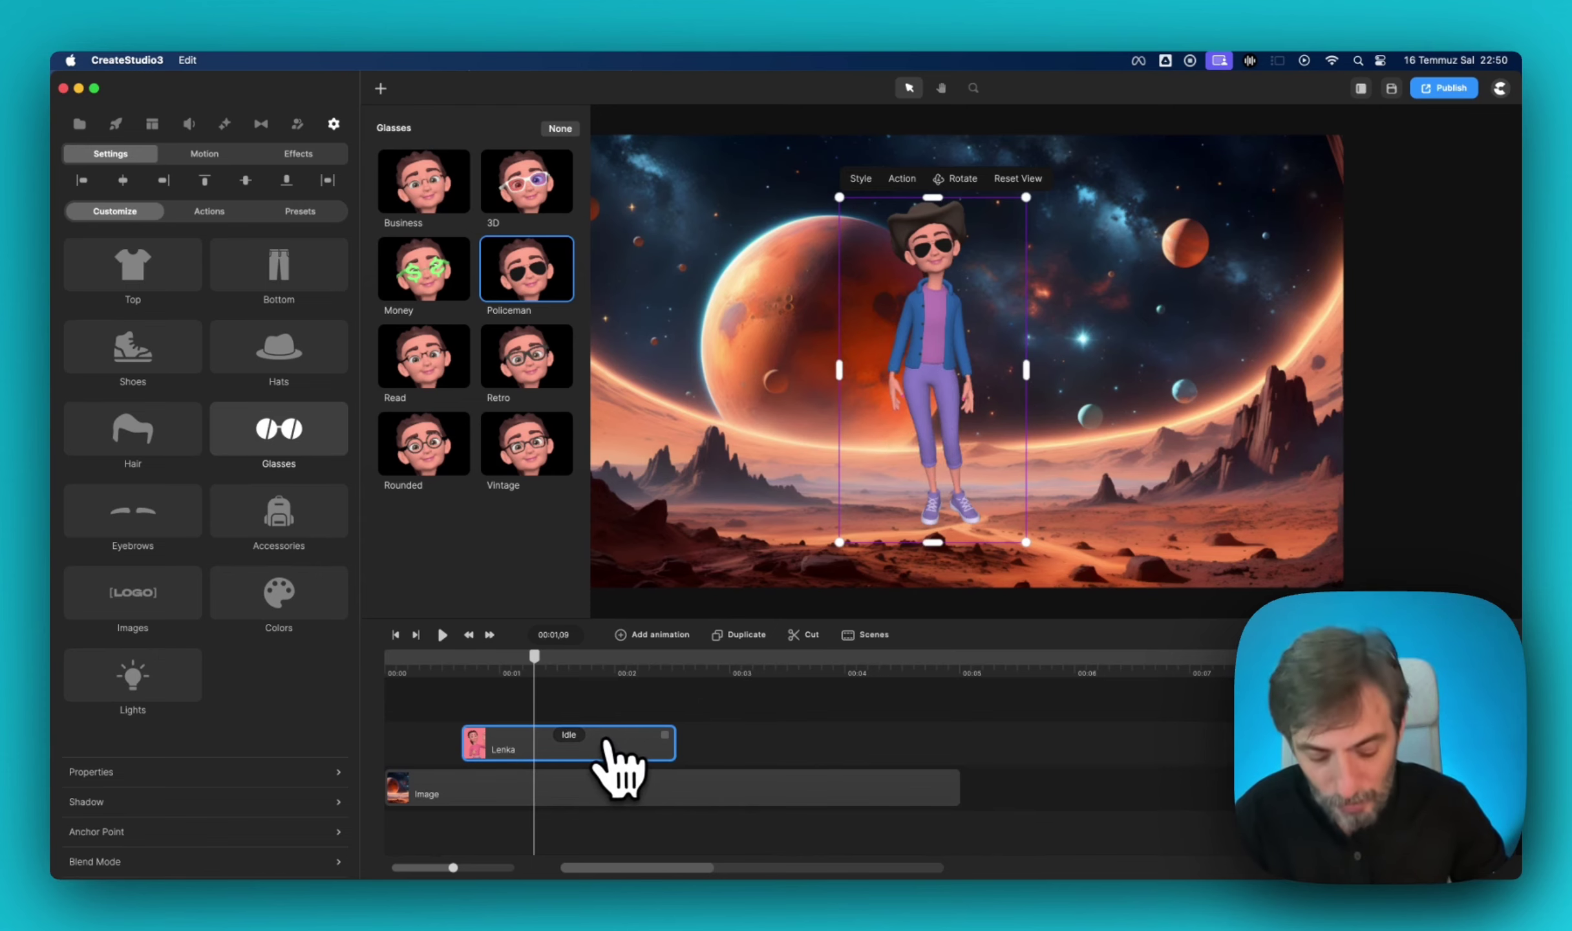
Delete the Lenka character from the timeline and open the Characters collection in the Studio library.
{"action": "key", "text": "Delete"}
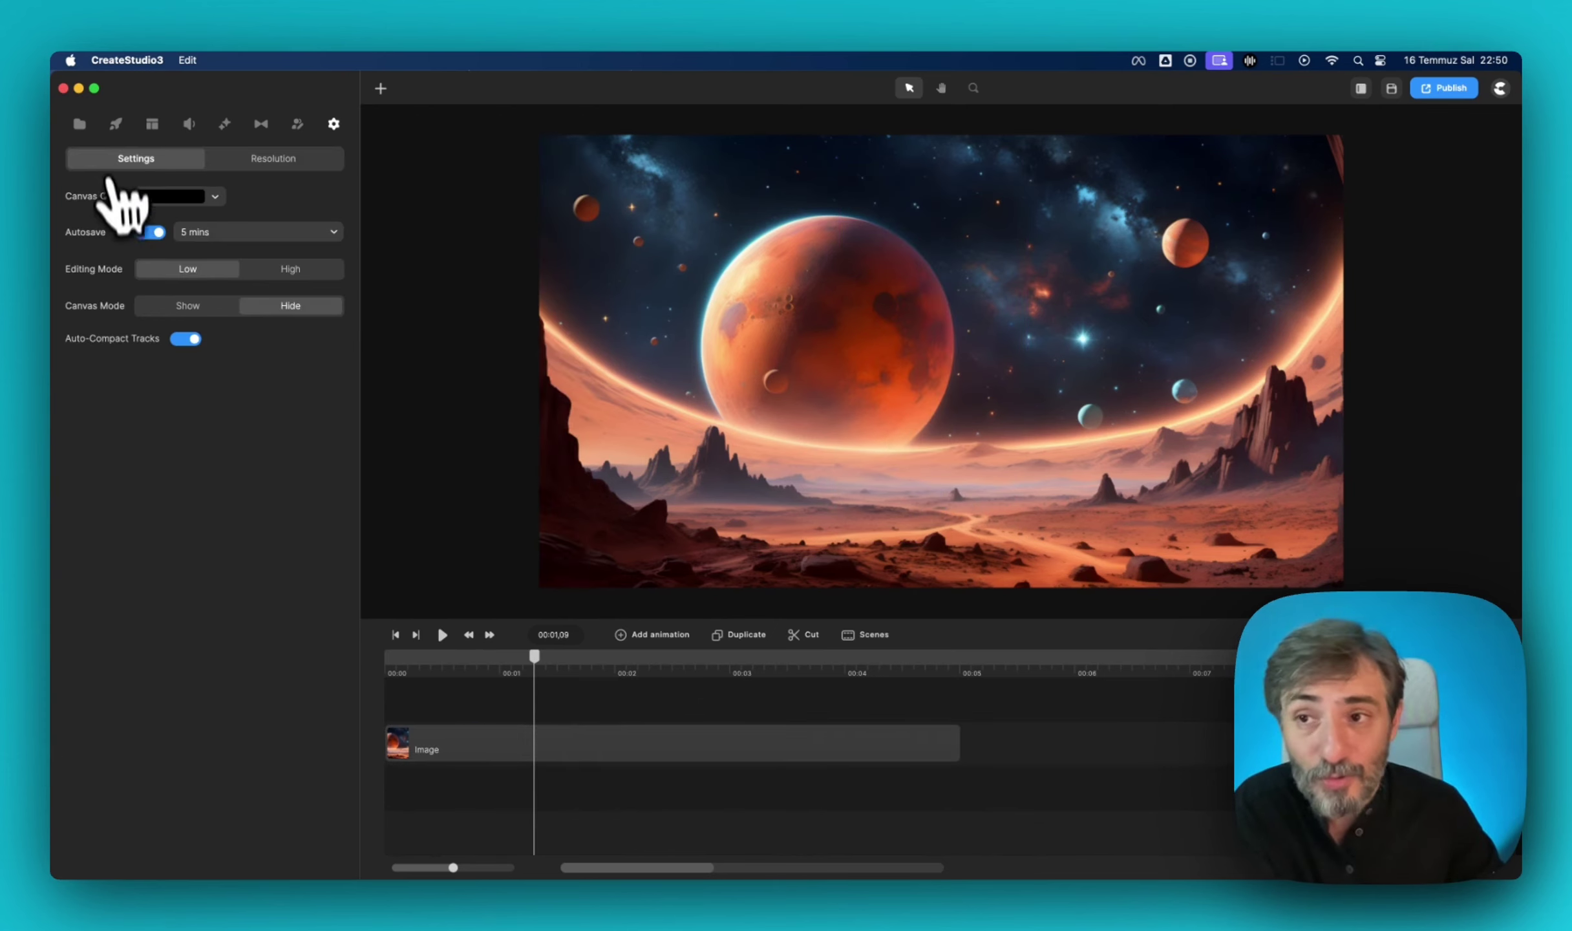
{"action": "left_click", "coordinate": [115, 126]}
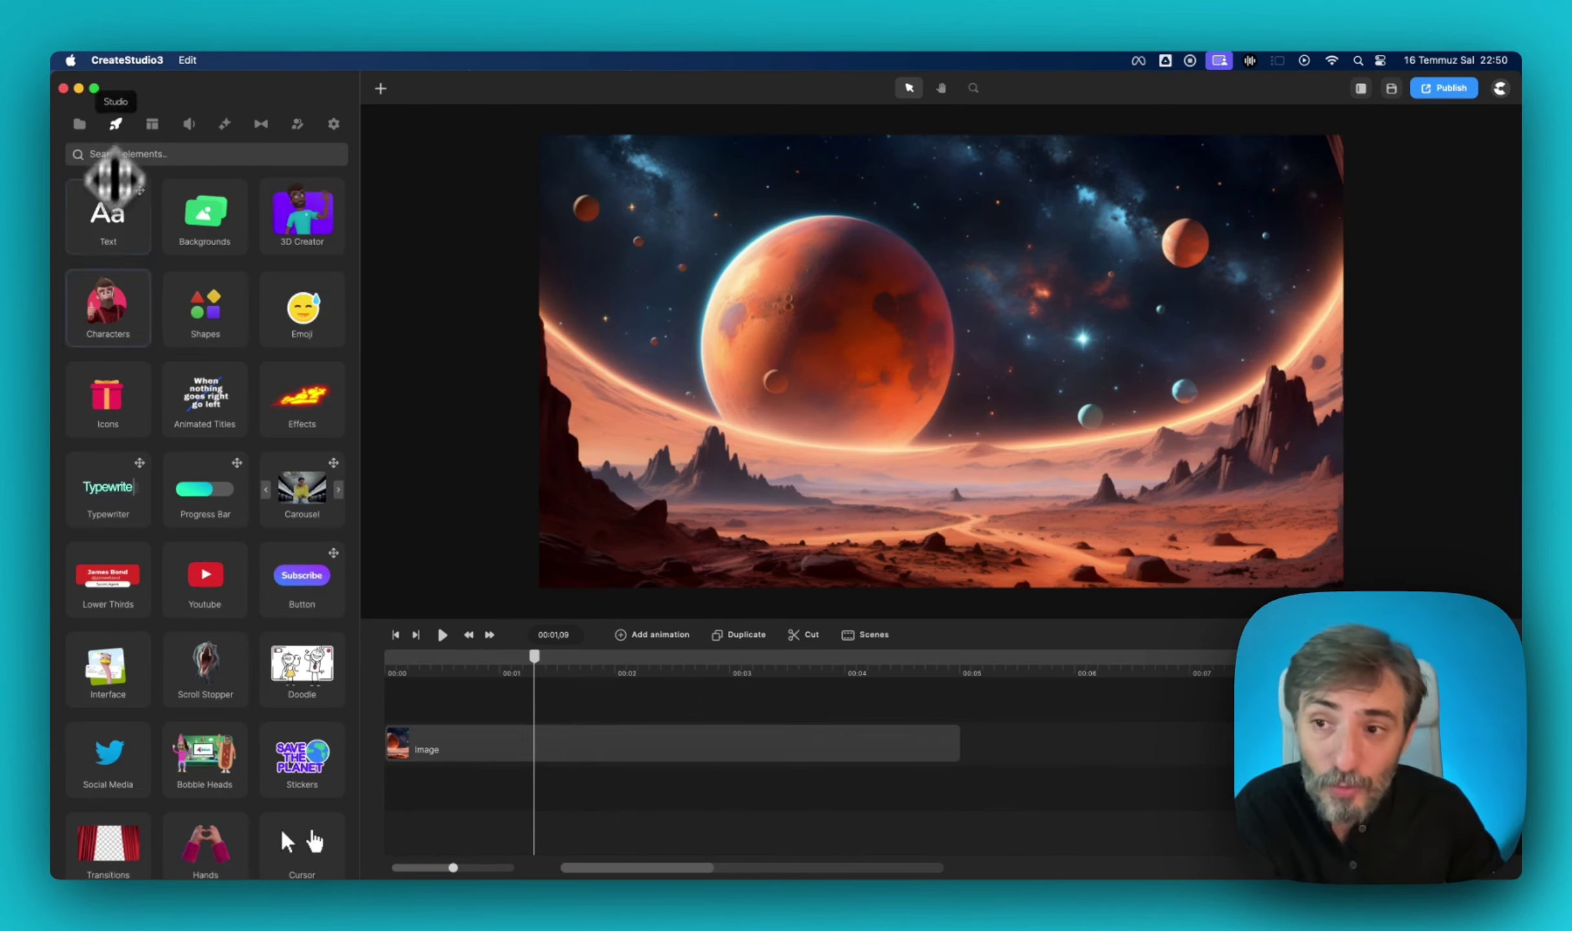
{"action": "left_click", "coordinate": [116, 307]}
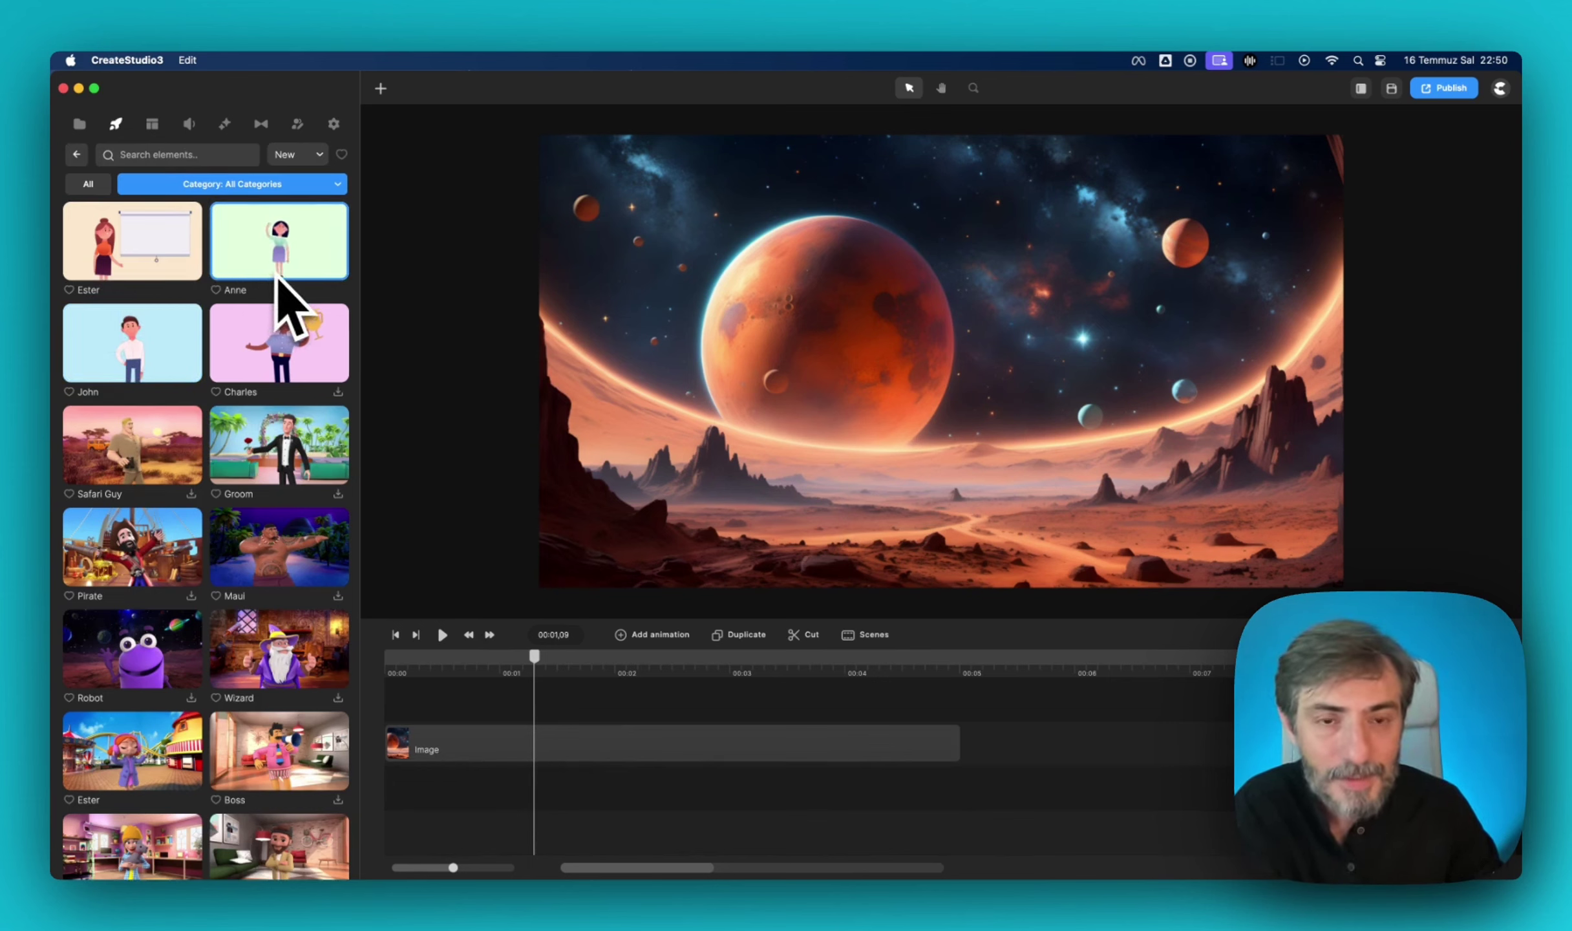
Browse the Characters collection and add the 3D Ester in the purple coat above the background, starting at about 1 second.
{"action": "scroll", "coordinate": [168, 316], "scroll_direction": "down", "scroll_amount": 5}
{"action": "scroll", "coordinate": [167, 329], "scroll_direction": "down", "scroll_amount": 3}
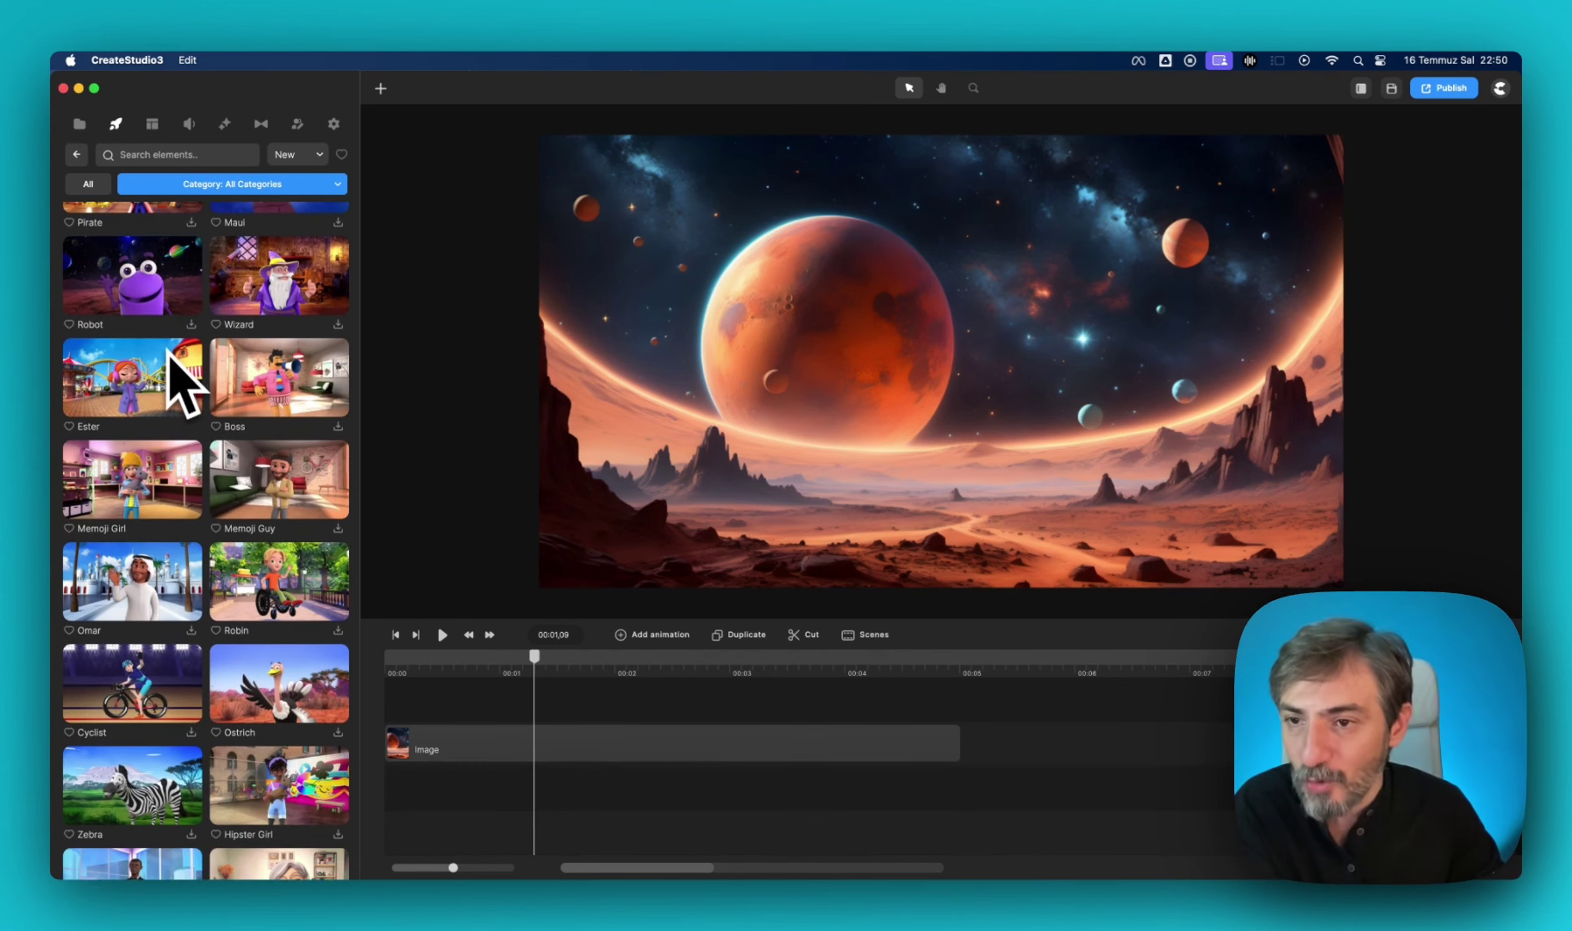
{"action": "scroll", "coordinate": [205, 352], "scroll_direction": "down", "scroll_amount": 2}
{"action": "scroll", "coordinate": [141, 337], "scroll_direction": "down", "scroll_amount": 7}
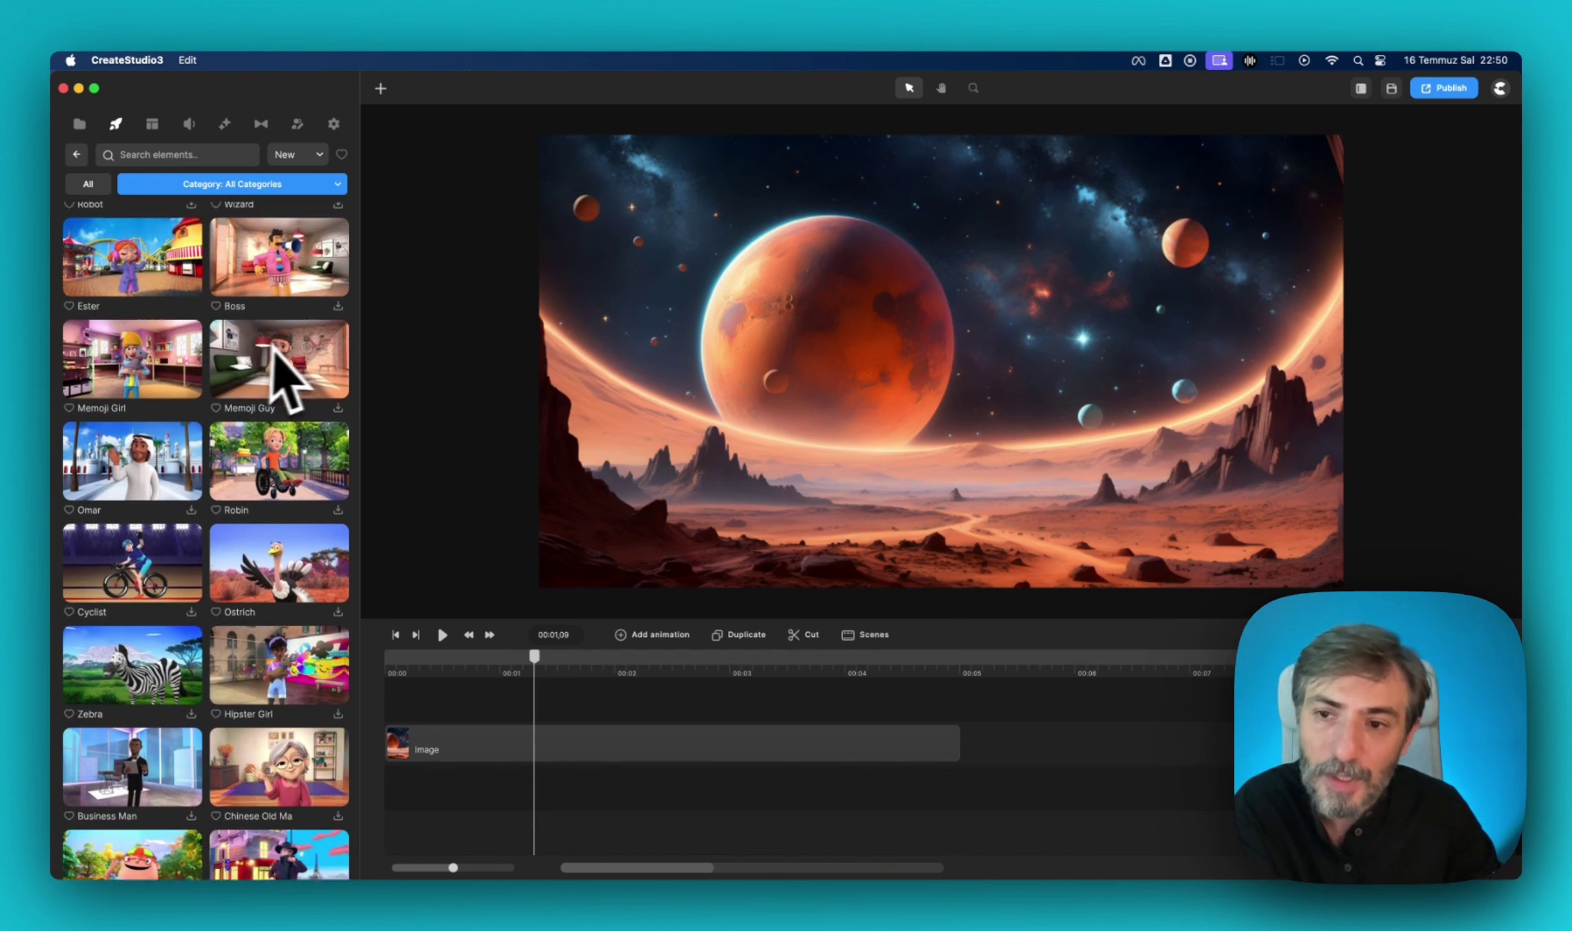
{"action": "scroll", "coordinate": [302, 374], "scroll_direction": "down", "scroll_amount": 6}
{"action": "scroll", "coordinate": [309, 381], "scroll_direction": "down", "scroll_amount": 20}
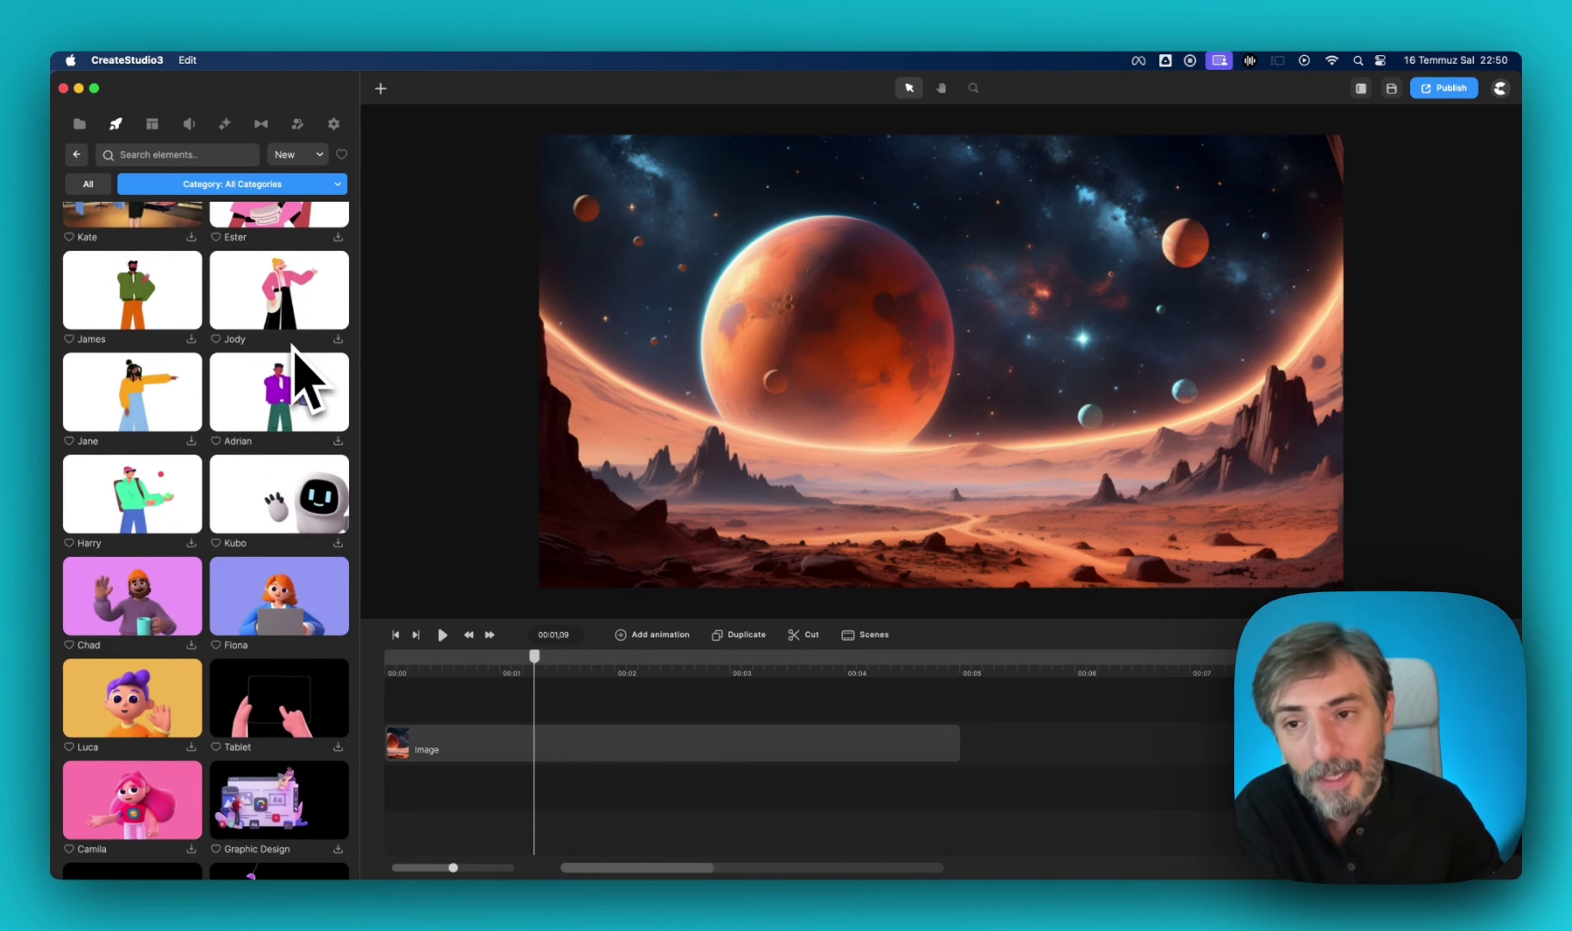
{"action": "scroll", "coordinate": [309, 381], "scroll_direction": "down", "scroll_amount": 3}
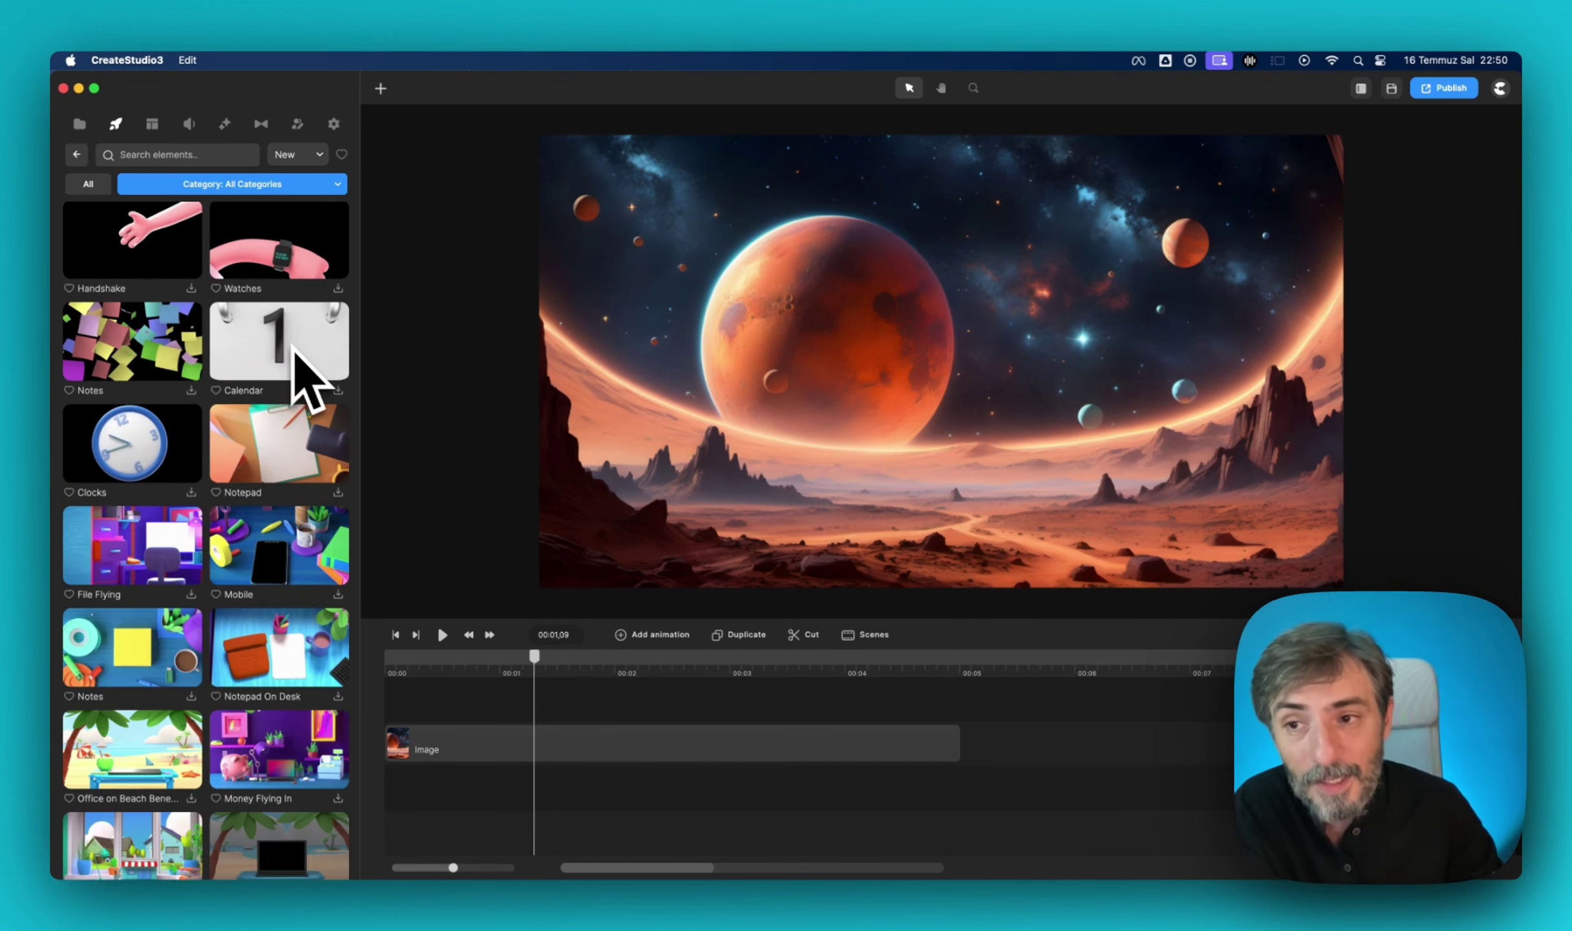
{"action": "scroll", "coordinate": [304, 369], "scroll_direction": "up", "scroll_amount": 20}
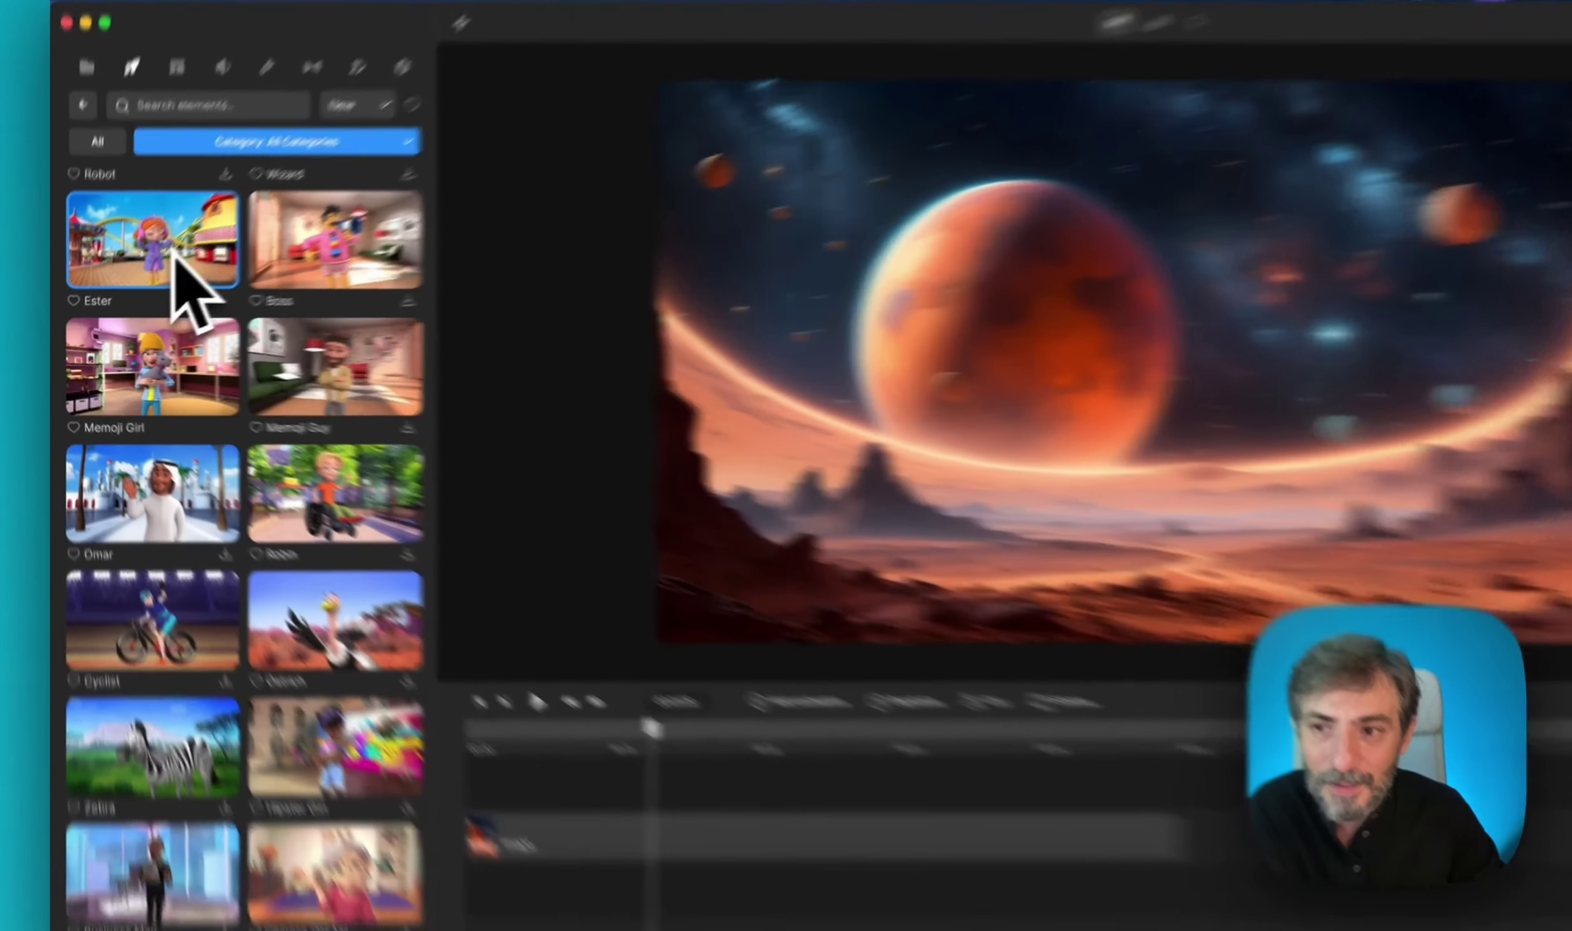
{"action": "left_click_drag", "start_coordinate": [152, 275], "coordinate": [481, 711]}
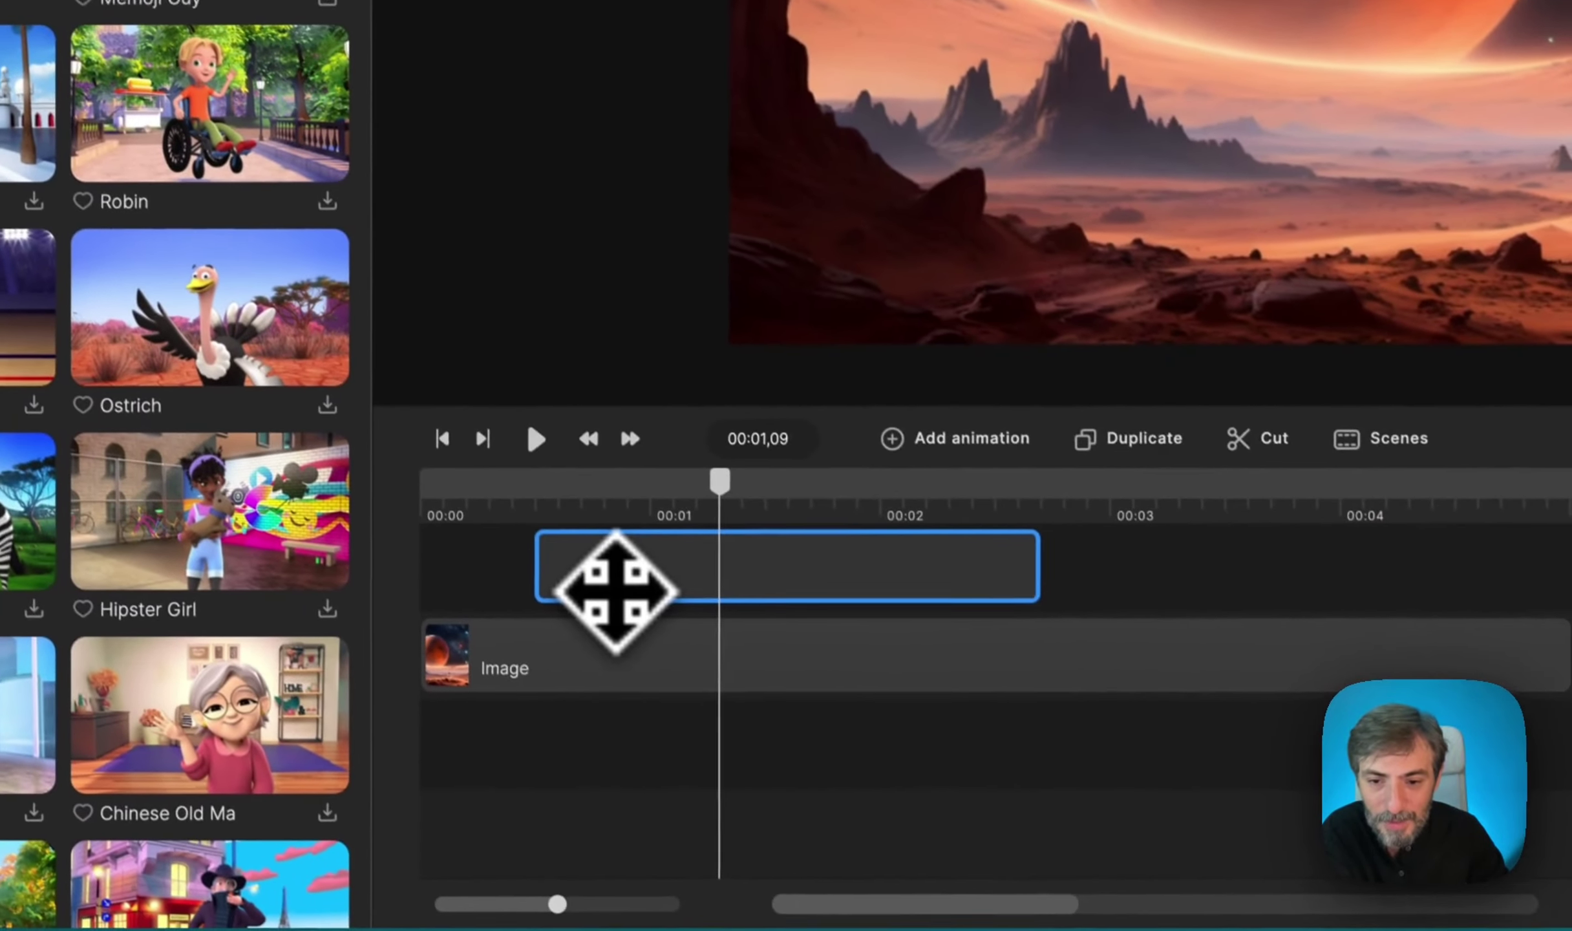
{"action": "left_click_drag", "start_coordinate": [616, 591], "coordinate": [719, 586]}
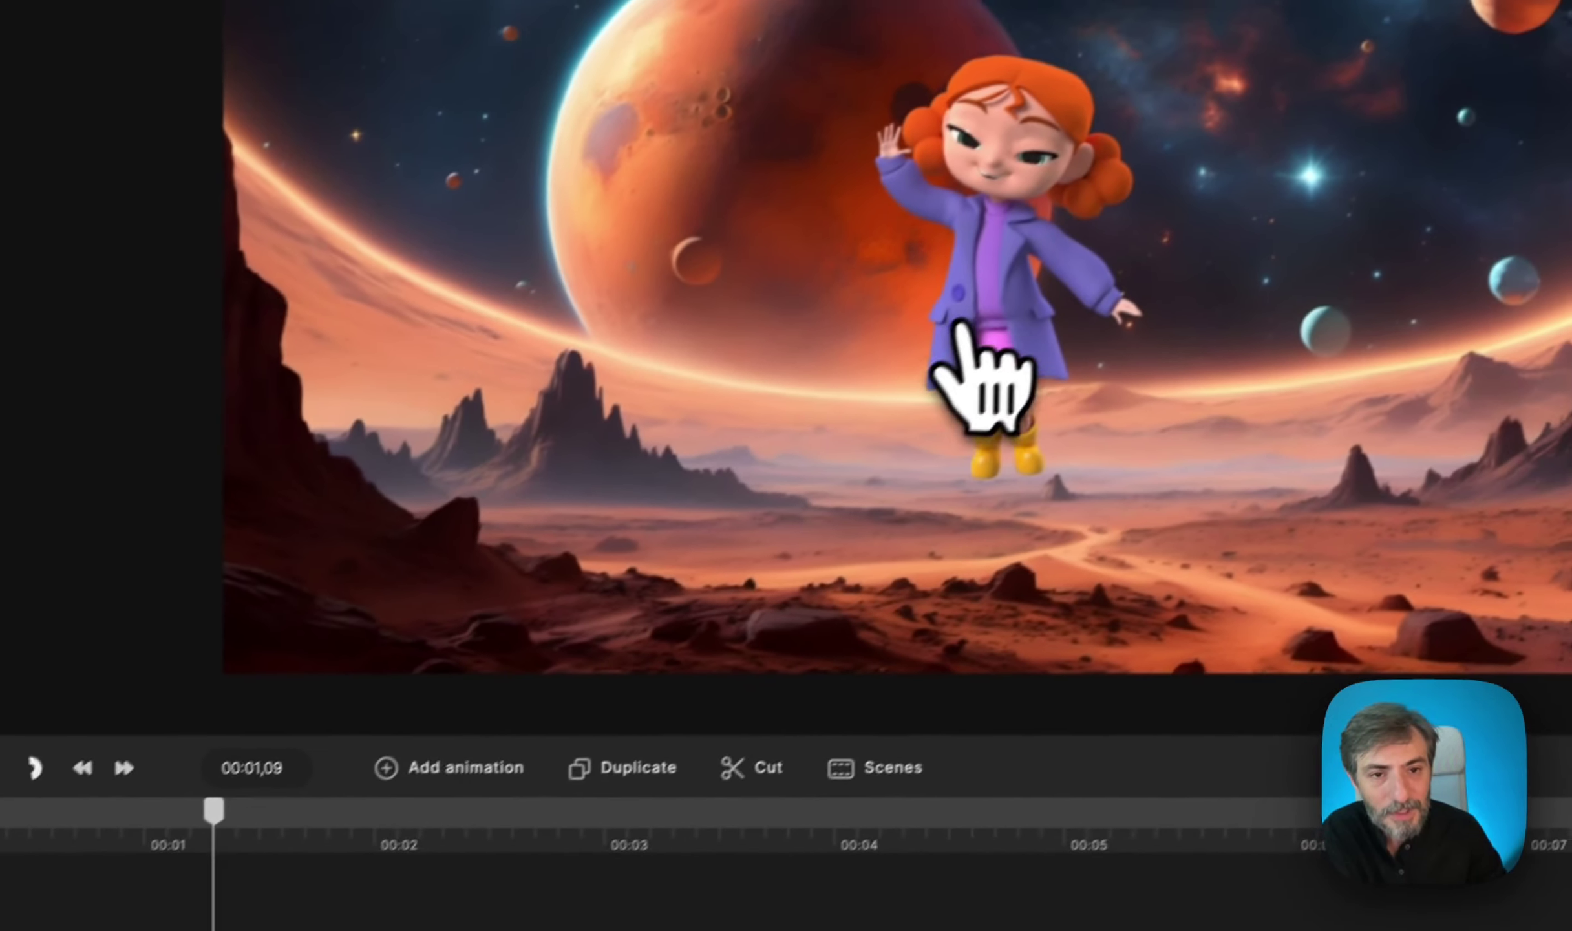
Enlarge the Ester character on the canvas and reposition it slightly higher, near the centre of the scene.
{"action": "left_click", "coordinate": [955, 320]}
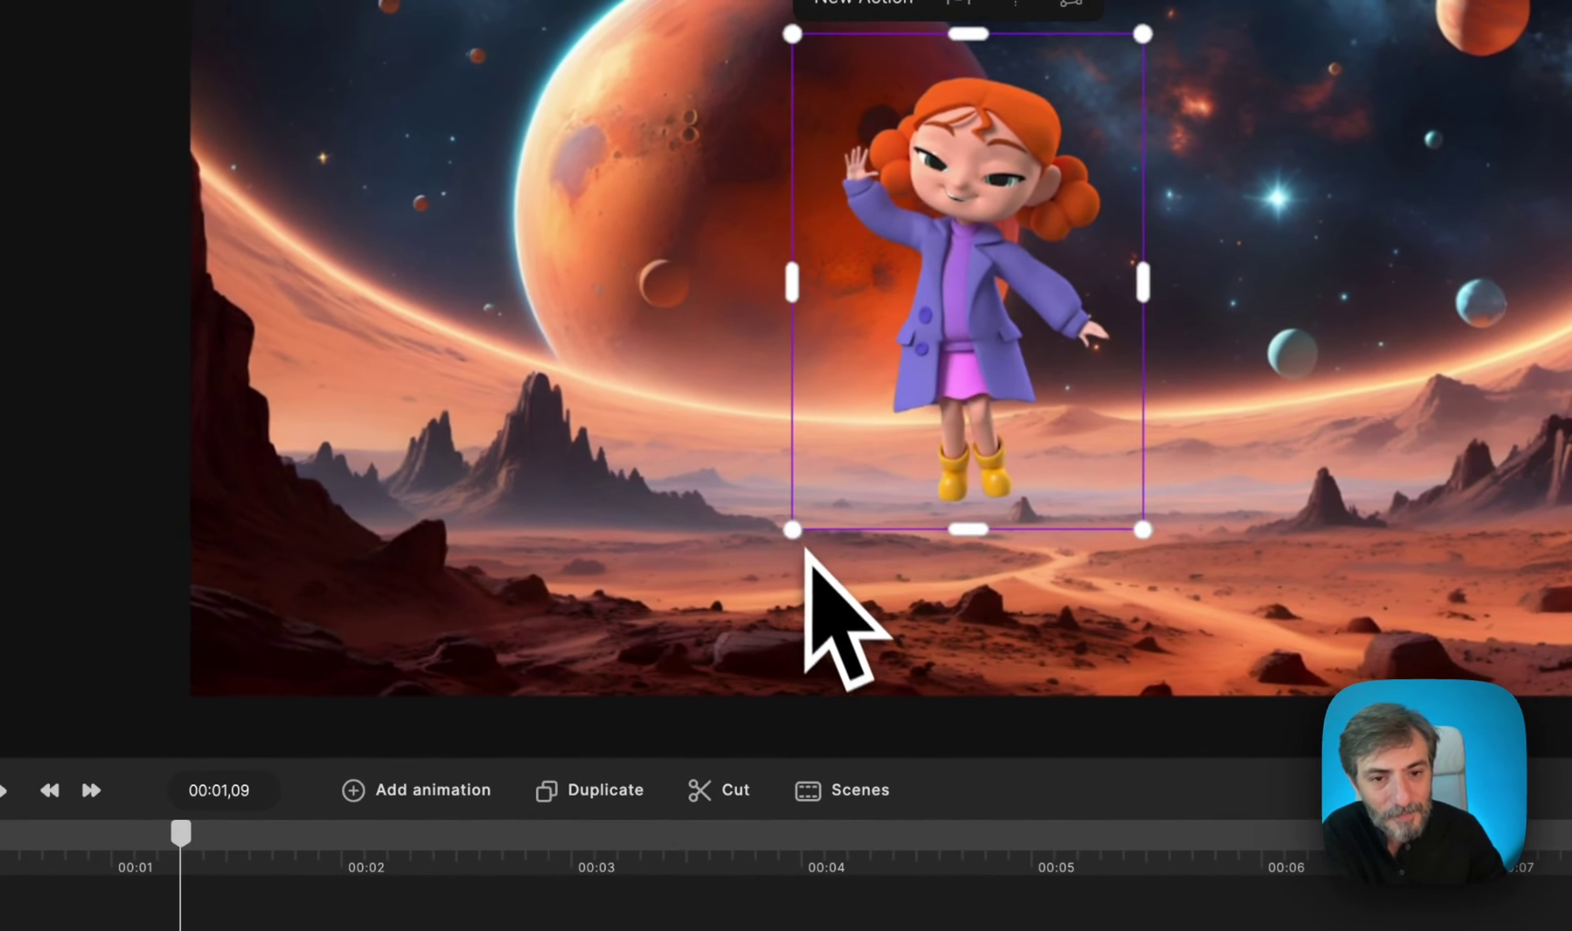
{"action": "left_click_drag", "start_coordinate": [790, 546], "coordinate": [644, 658]}
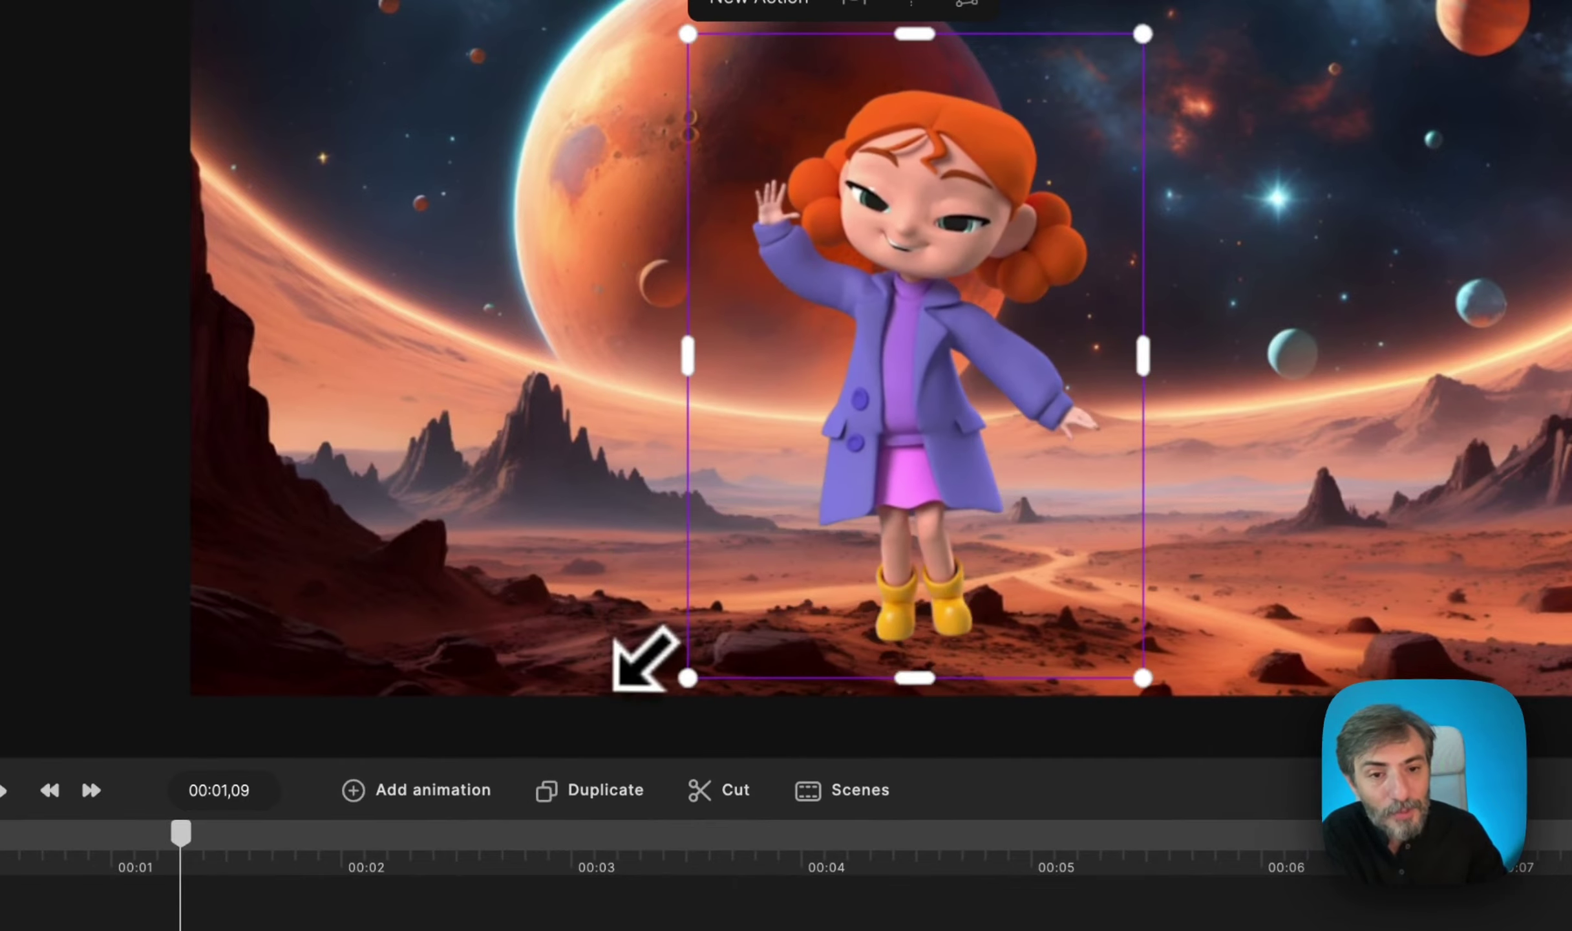
{"action": "left_click_drag", "start_coordinate": [963, 510], "coordinate": [938, 458]}
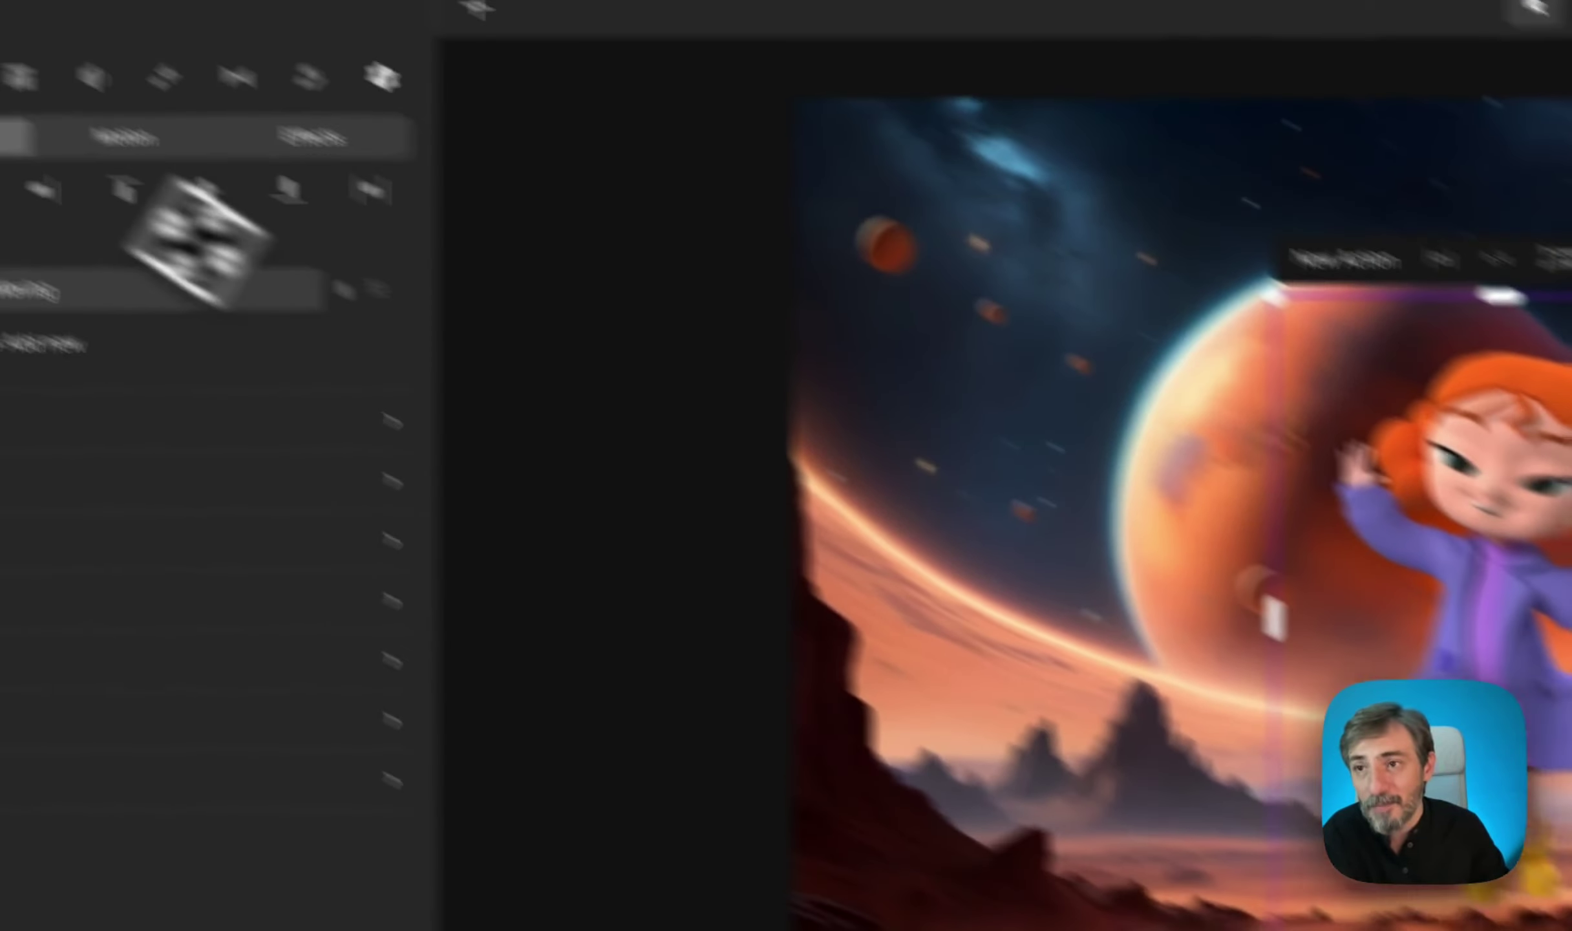
Find the Laundry Service background among the Studio backgrounds and download it.
{"action": "left_click", "coordinate": [181, 194]}
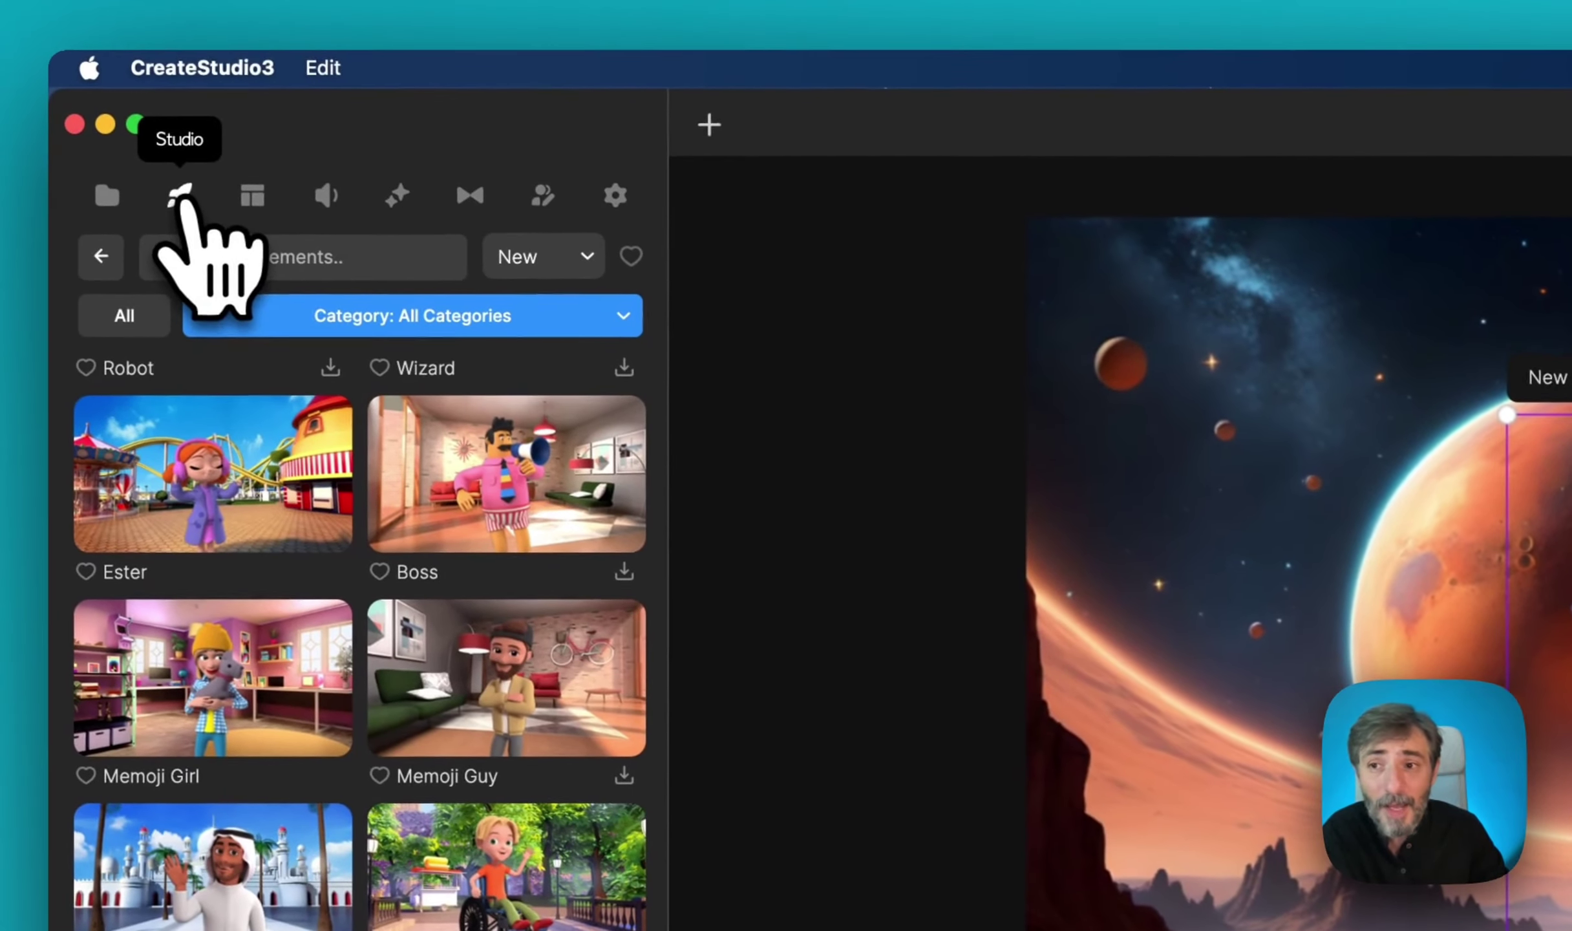
{"action": "left_click", "coordinate": [101, 257]}
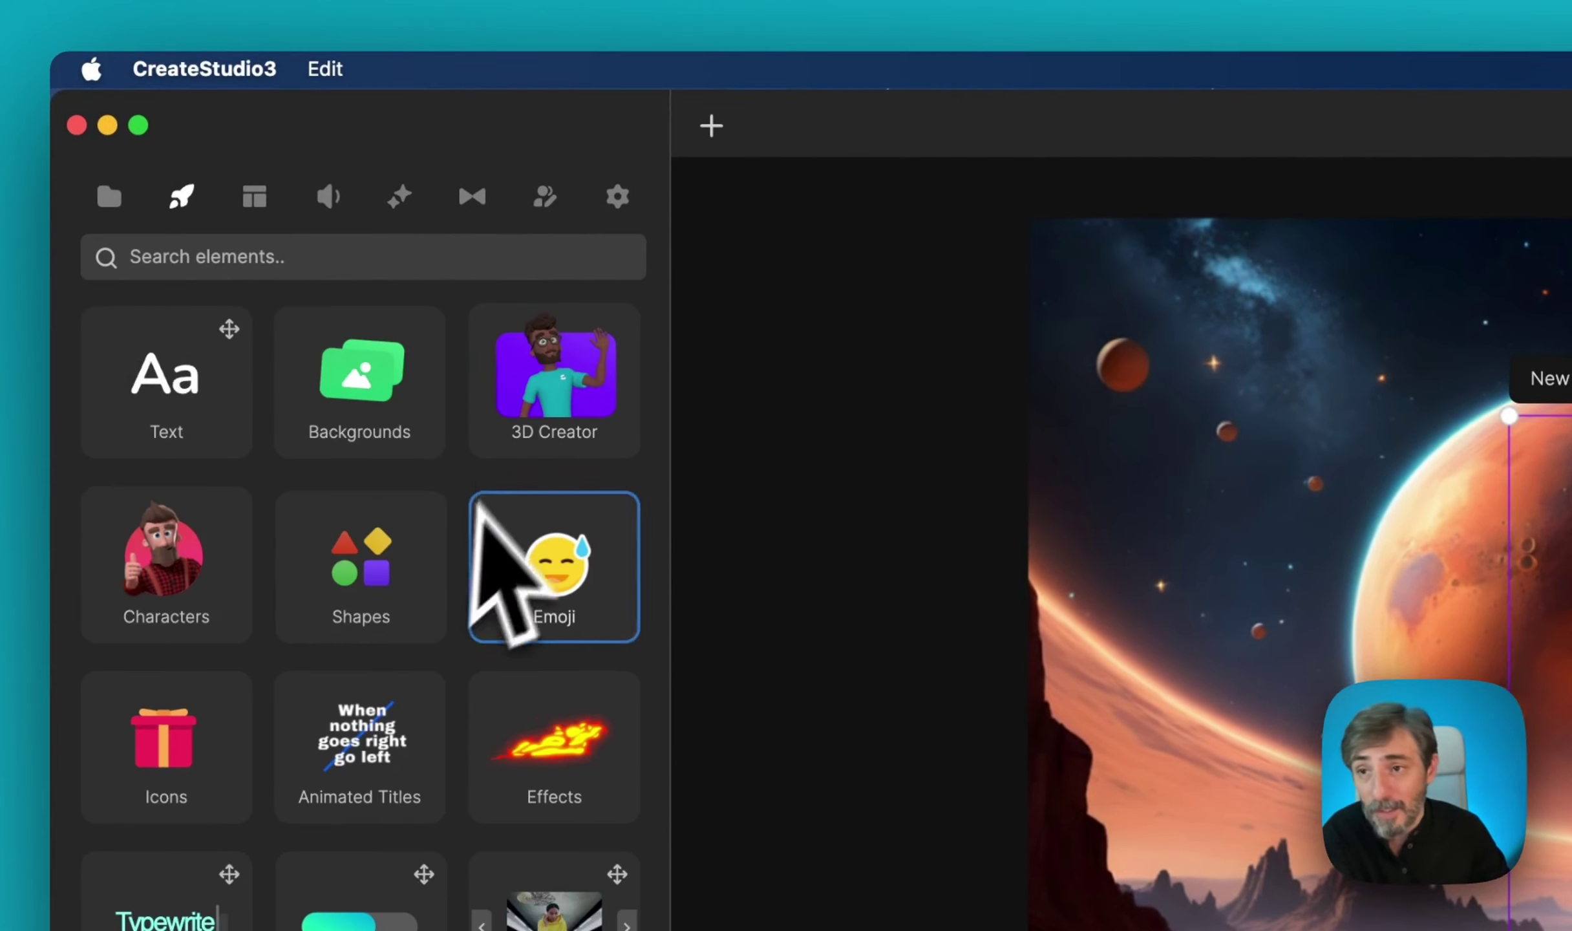
{"action": "left_click", "coordinate": [310, 394]}
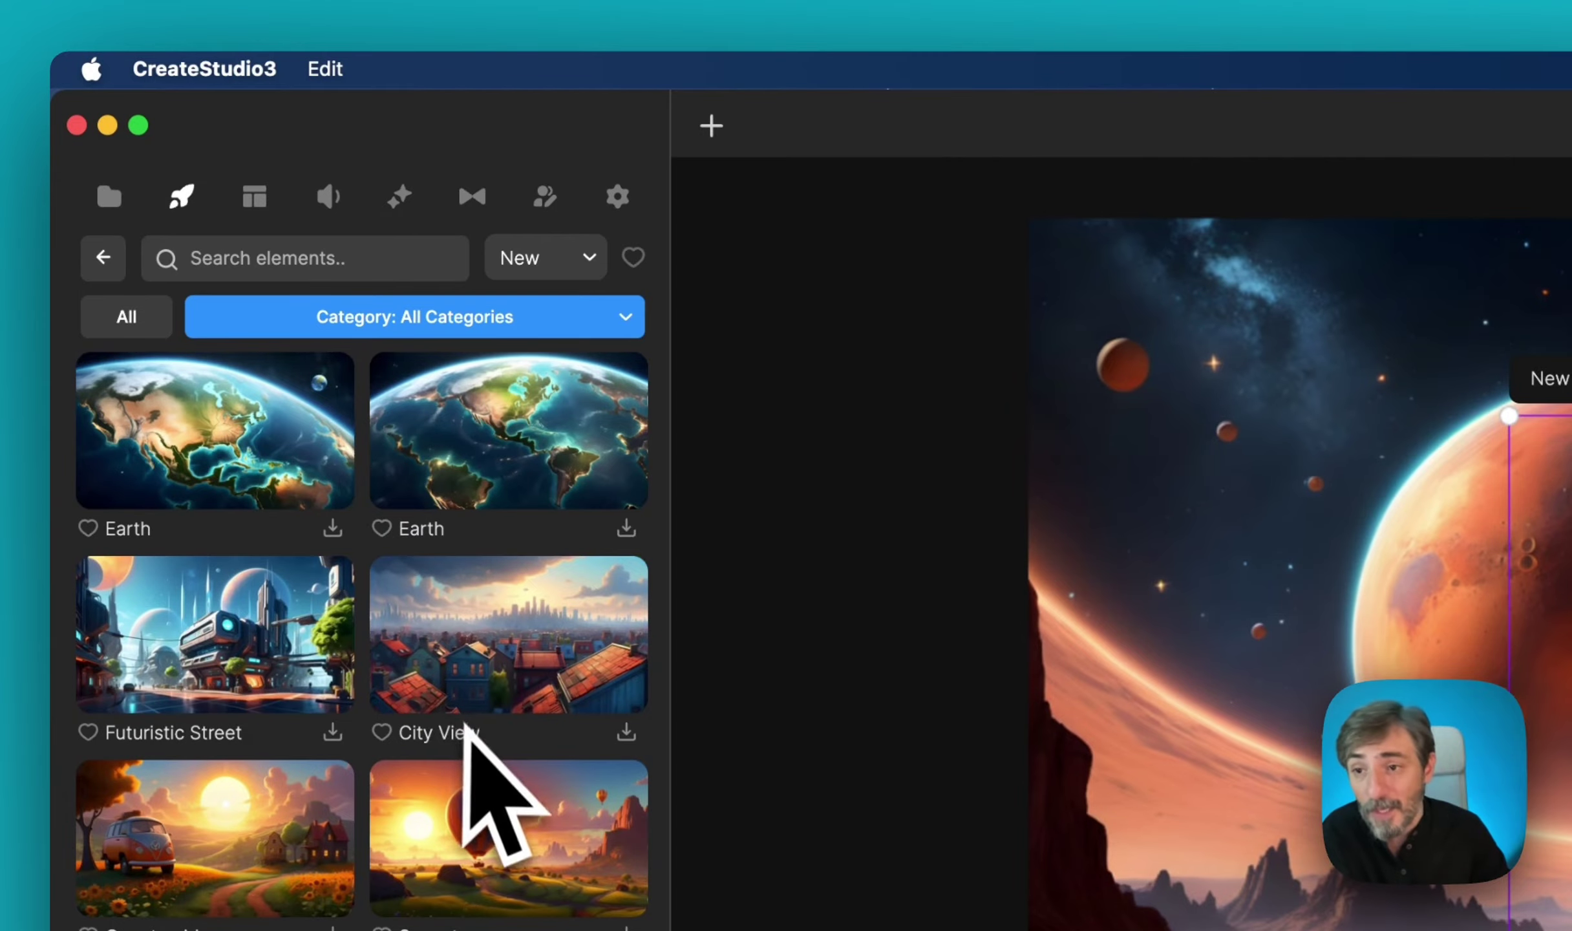
{"action": "scroll", "coordinate": [464, 722], "scroll_direction": "down", "scroll_amount": 15}
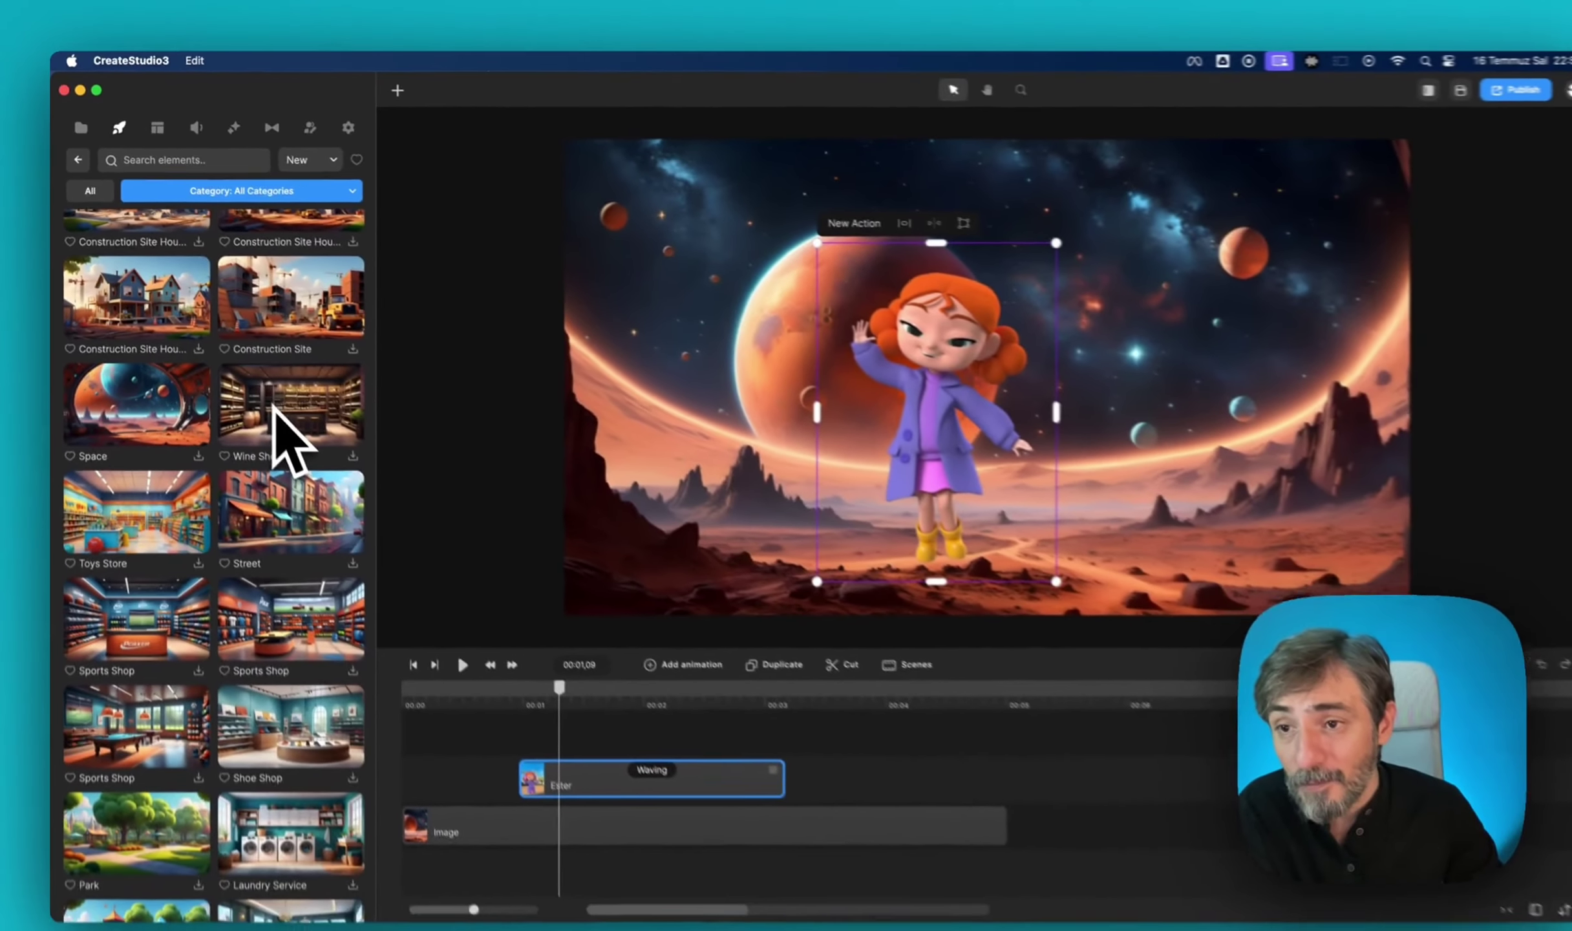
{"action": "scroll", "coordinate": [274, 406], "scroll_direction": "down", "scroll_amount": 6}
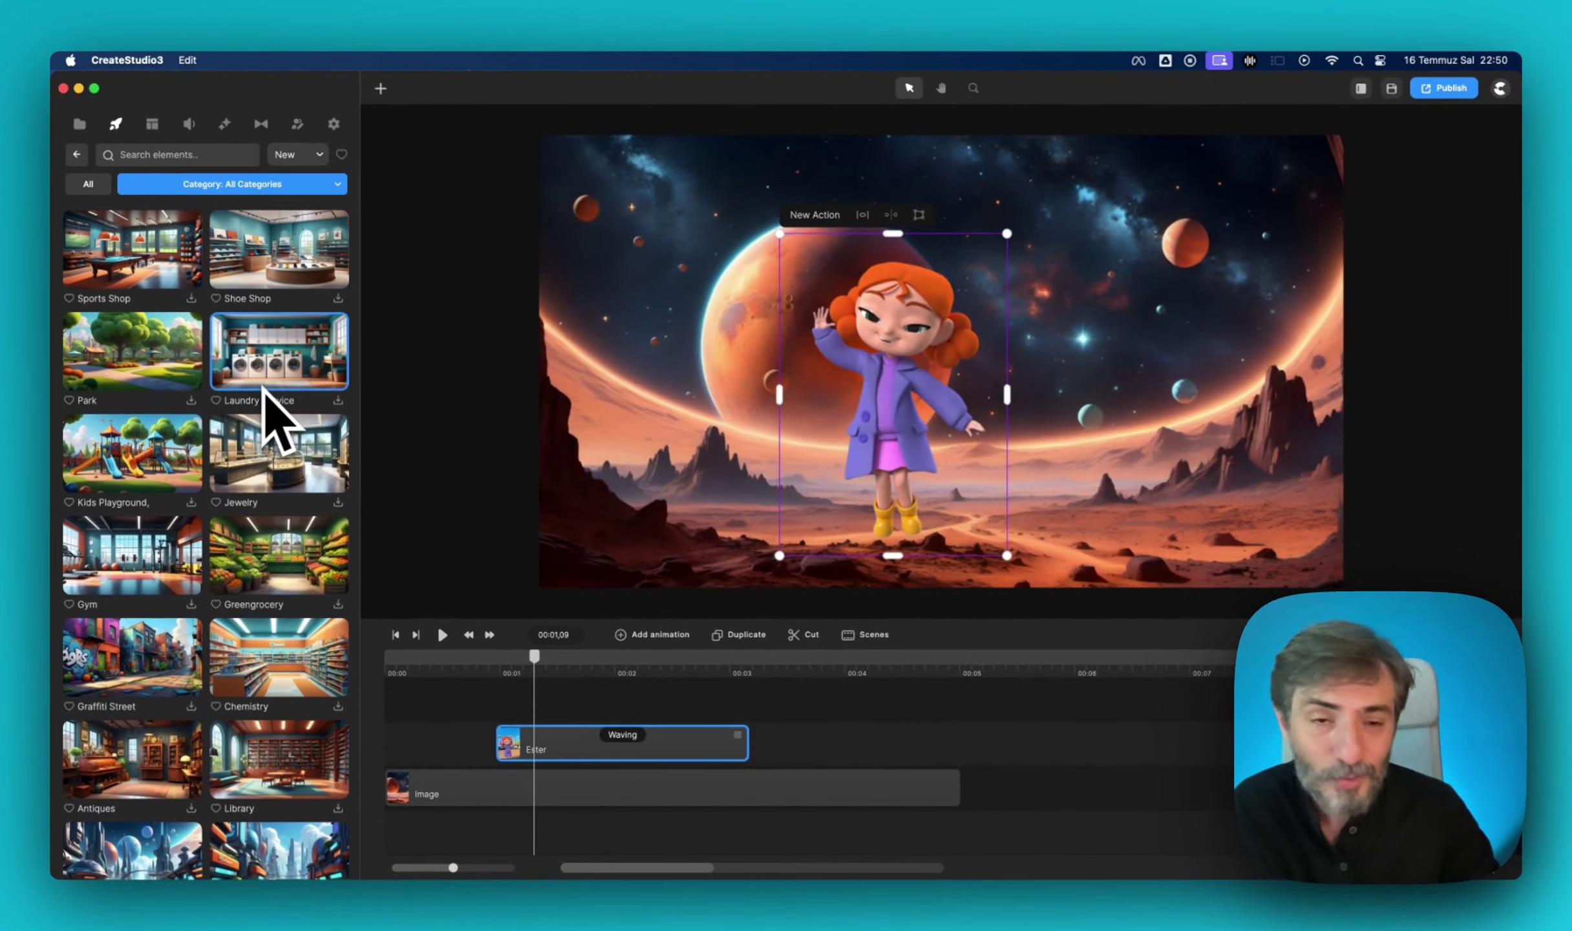
{"action": "scroll", "coordinate": [274, 406], "scroll_direction": "down", "scroll_amount": 1}
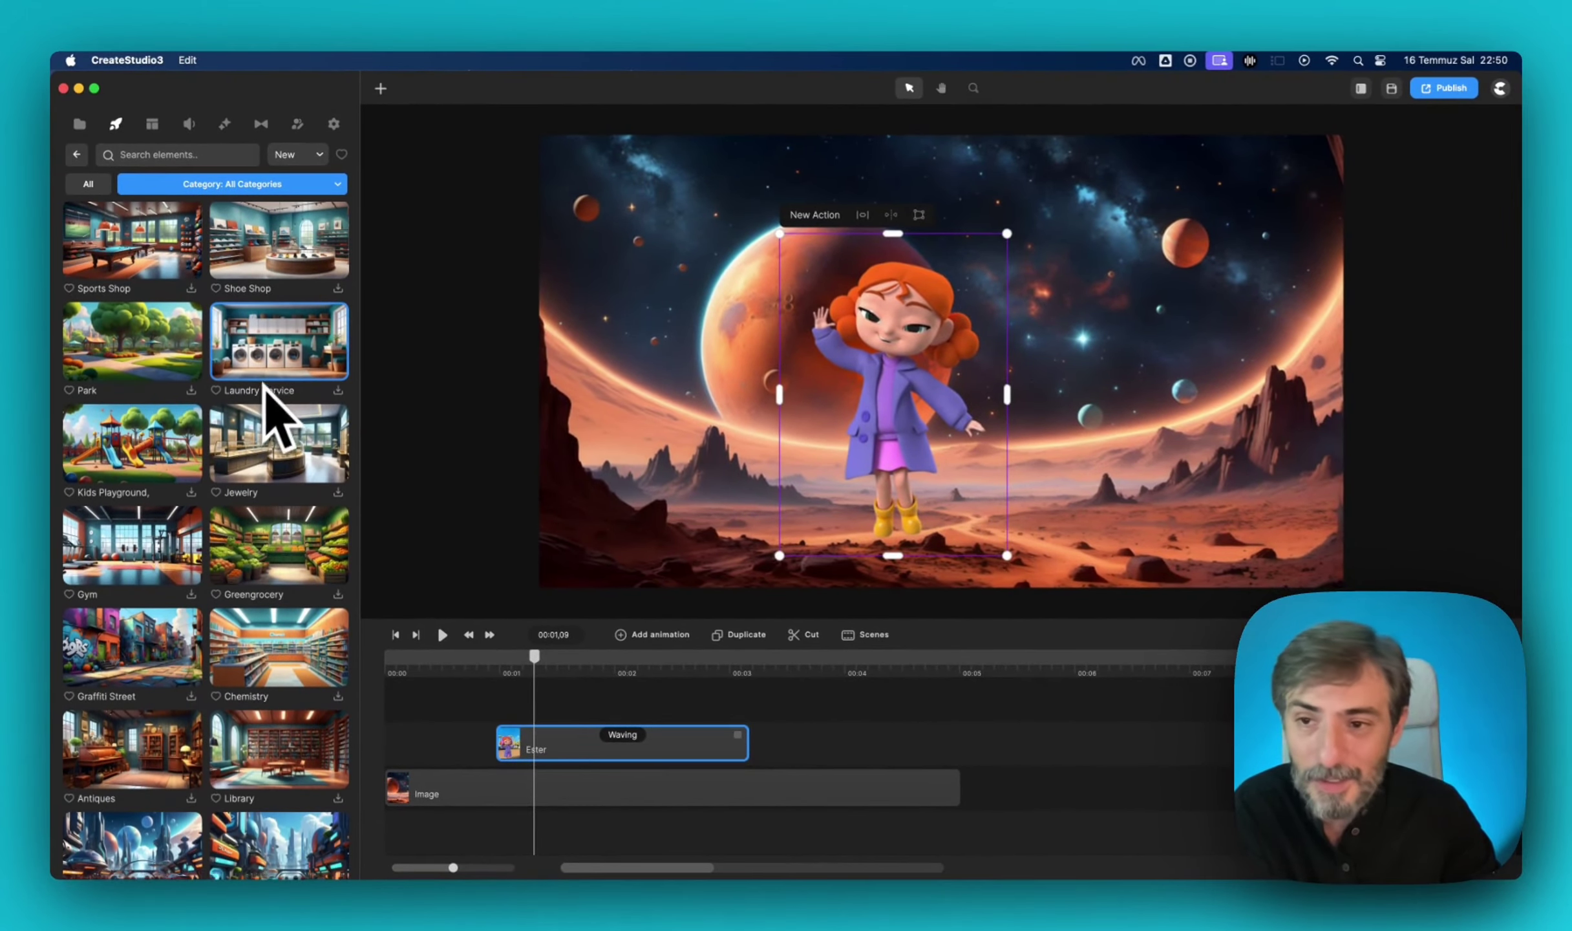
{"action": "left_click", "coordinate": [339, 391]}
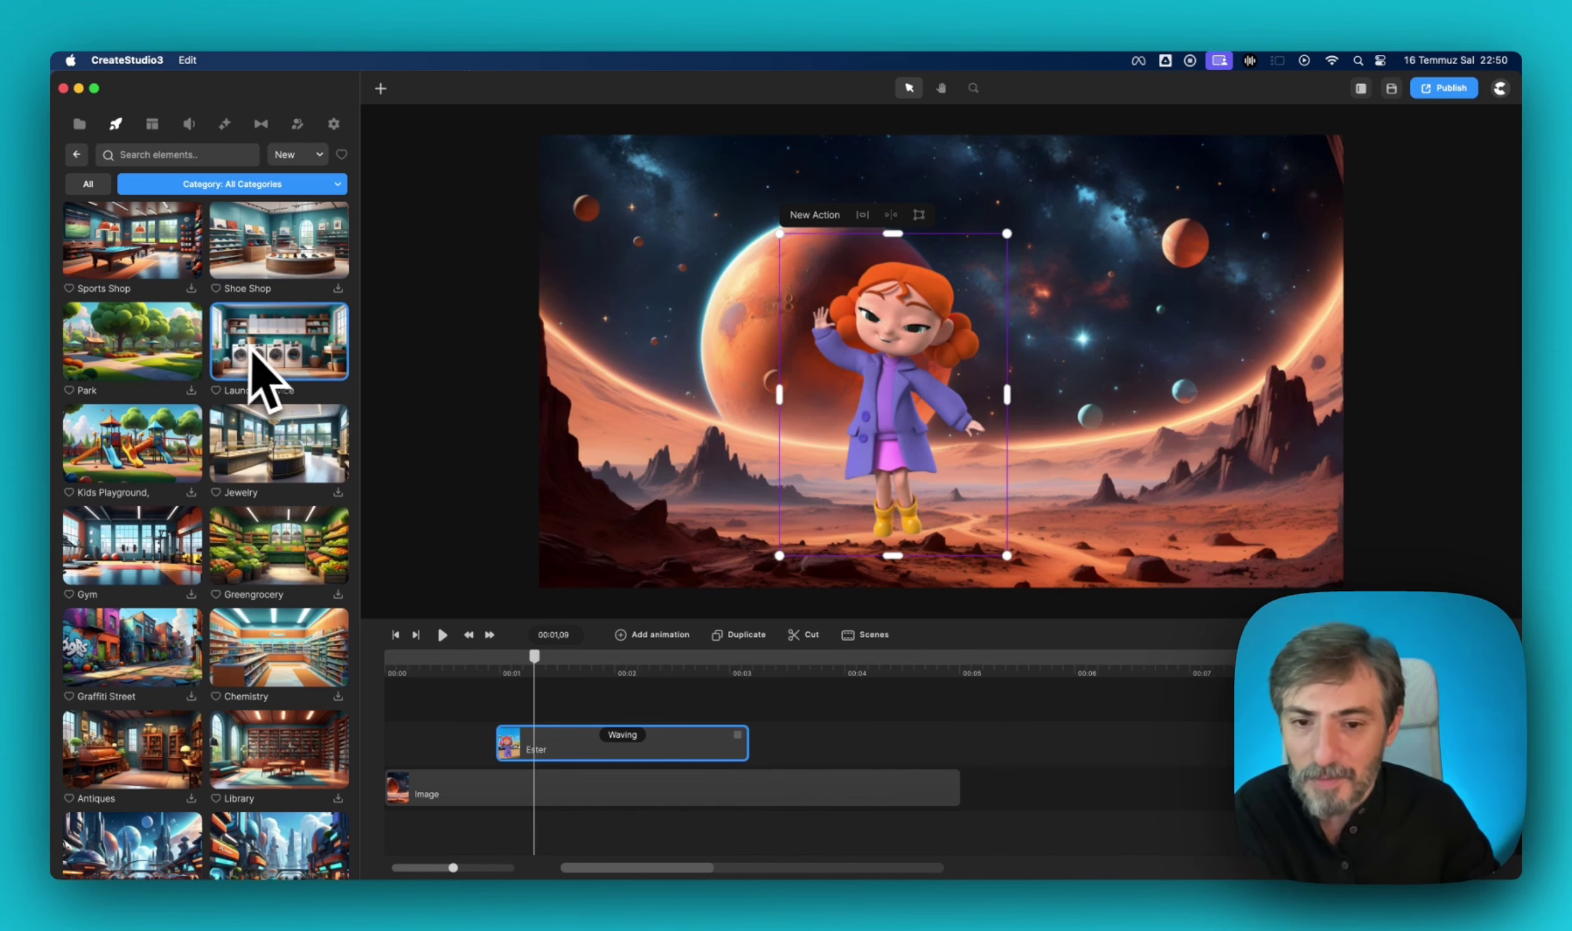
Add the Laundry Service background on the track below the Planet image and delete the Planet image layer.
{"action": "left_click_drag", "start_coordinate": [272, 349], "coordinate": [446, 852]}
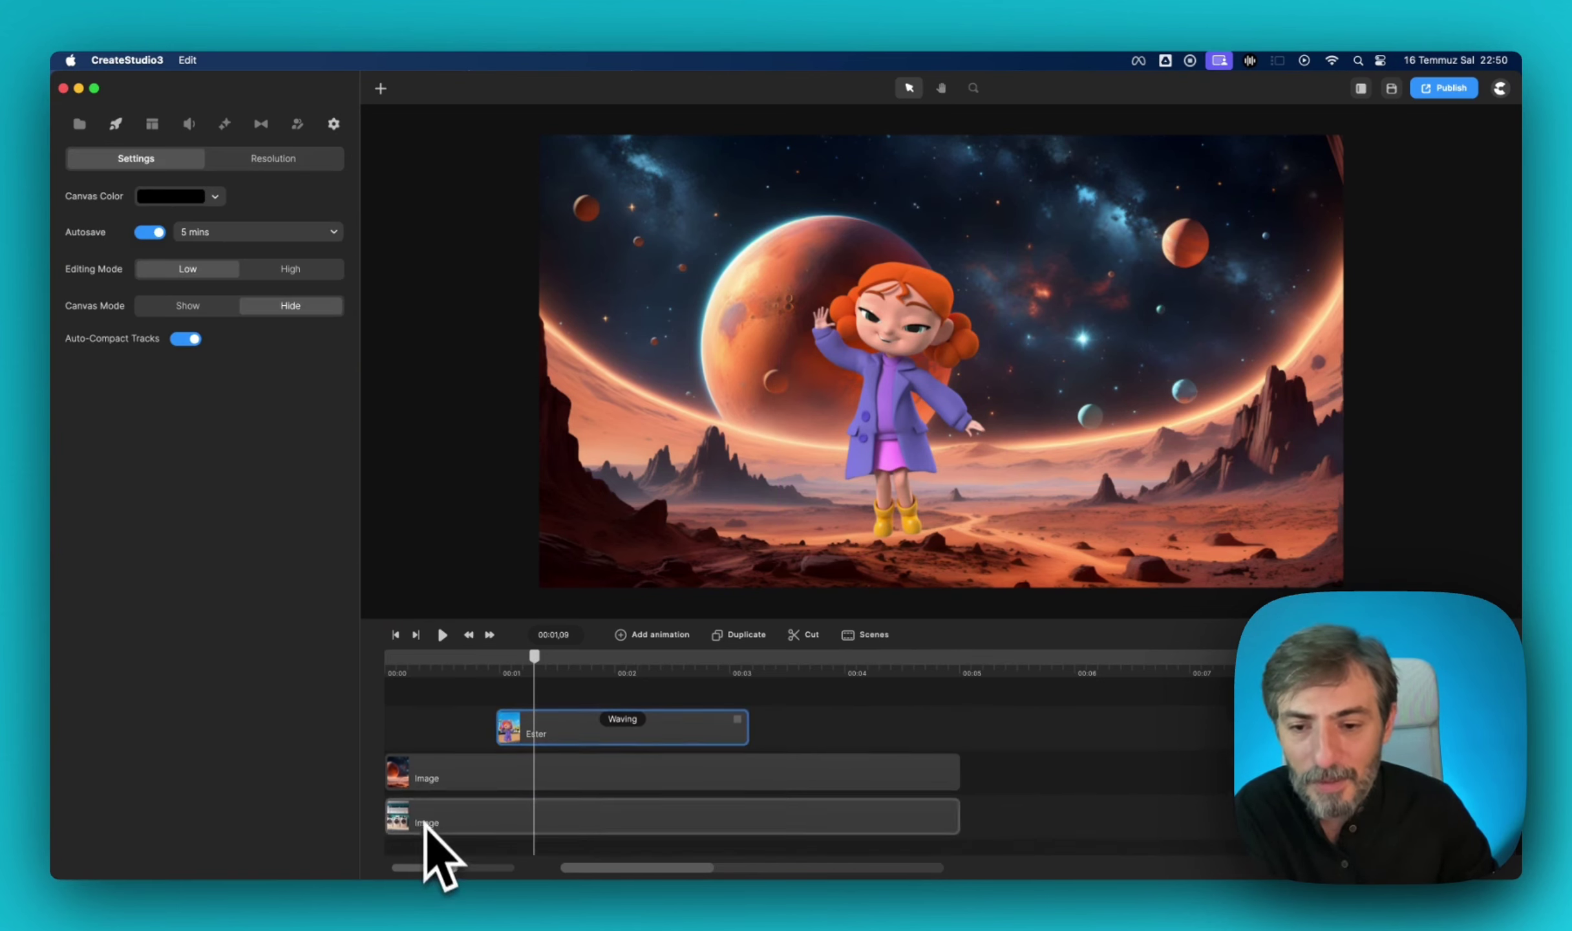
{"action": "left_click", "coordinate": [451, 701]}
{"action": "key", "text": "Delete"}
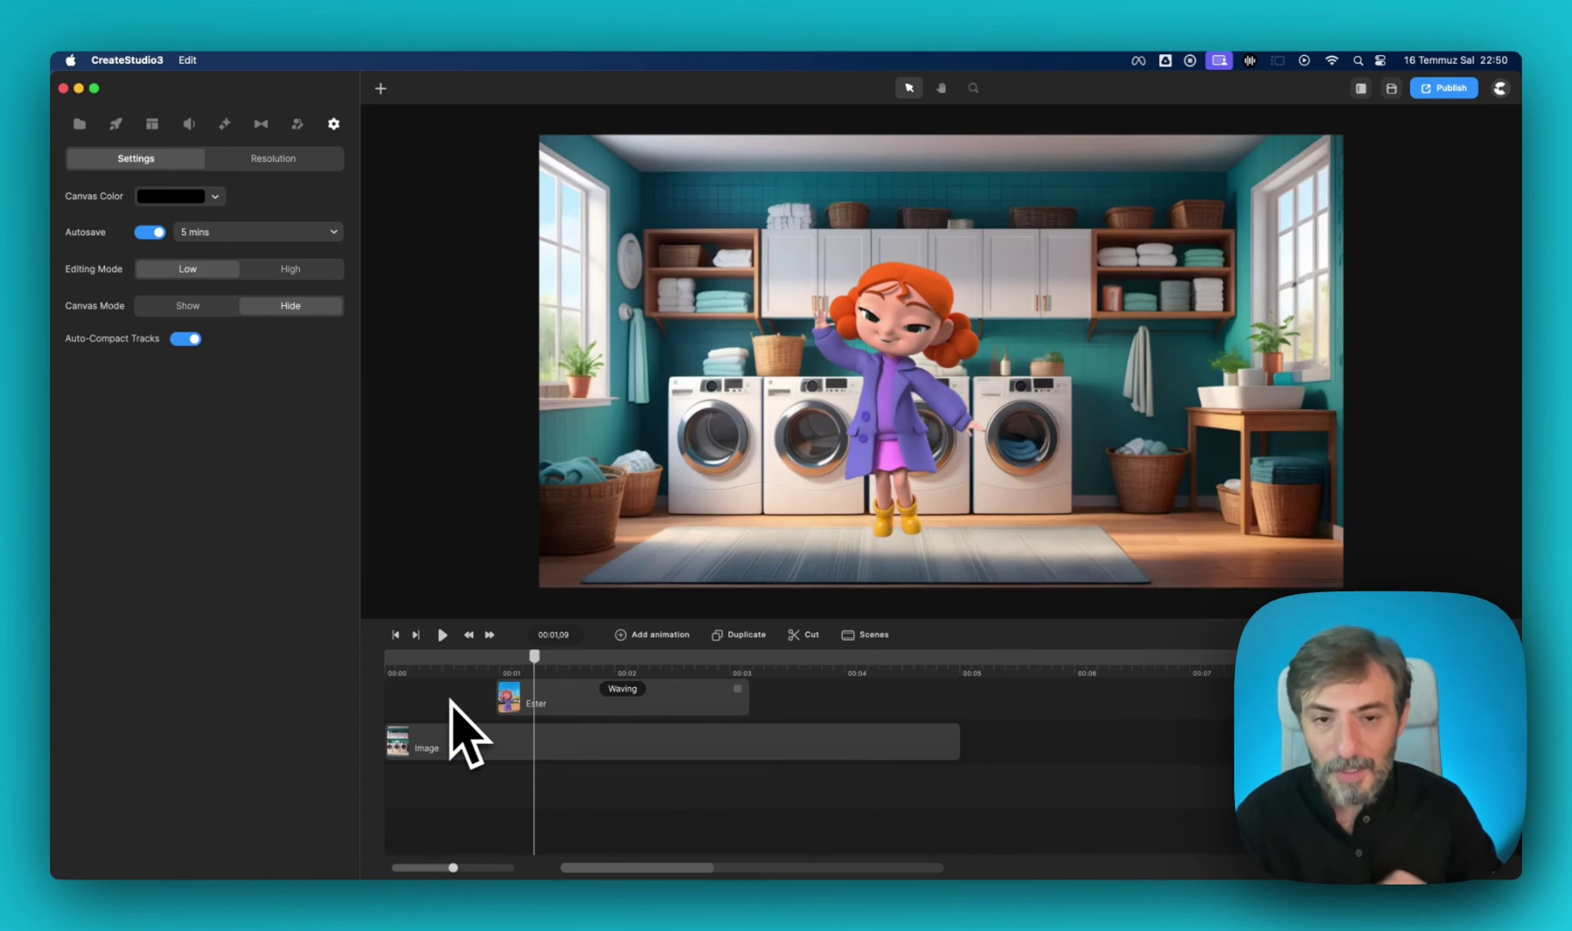
Move the Ester character slightly lower on the canvas so her feet stand on the rug.
{"action": "left_click", "coordinate": [873, 469]}
{"action": "mouse_move", "coordinate": [891, 417]}
{"action": "left_mouse_down"}
{"action": "mouse_move", "coordinate": [890, 435]}
{"action": "mouse_move", "coordinate": [866, 397]}
{"action": "mouse_move", "coordinate": [883, 406]}
{"action": "left_mouse_up"}
{"action": "left_click", "coordinate": [870, 722]}
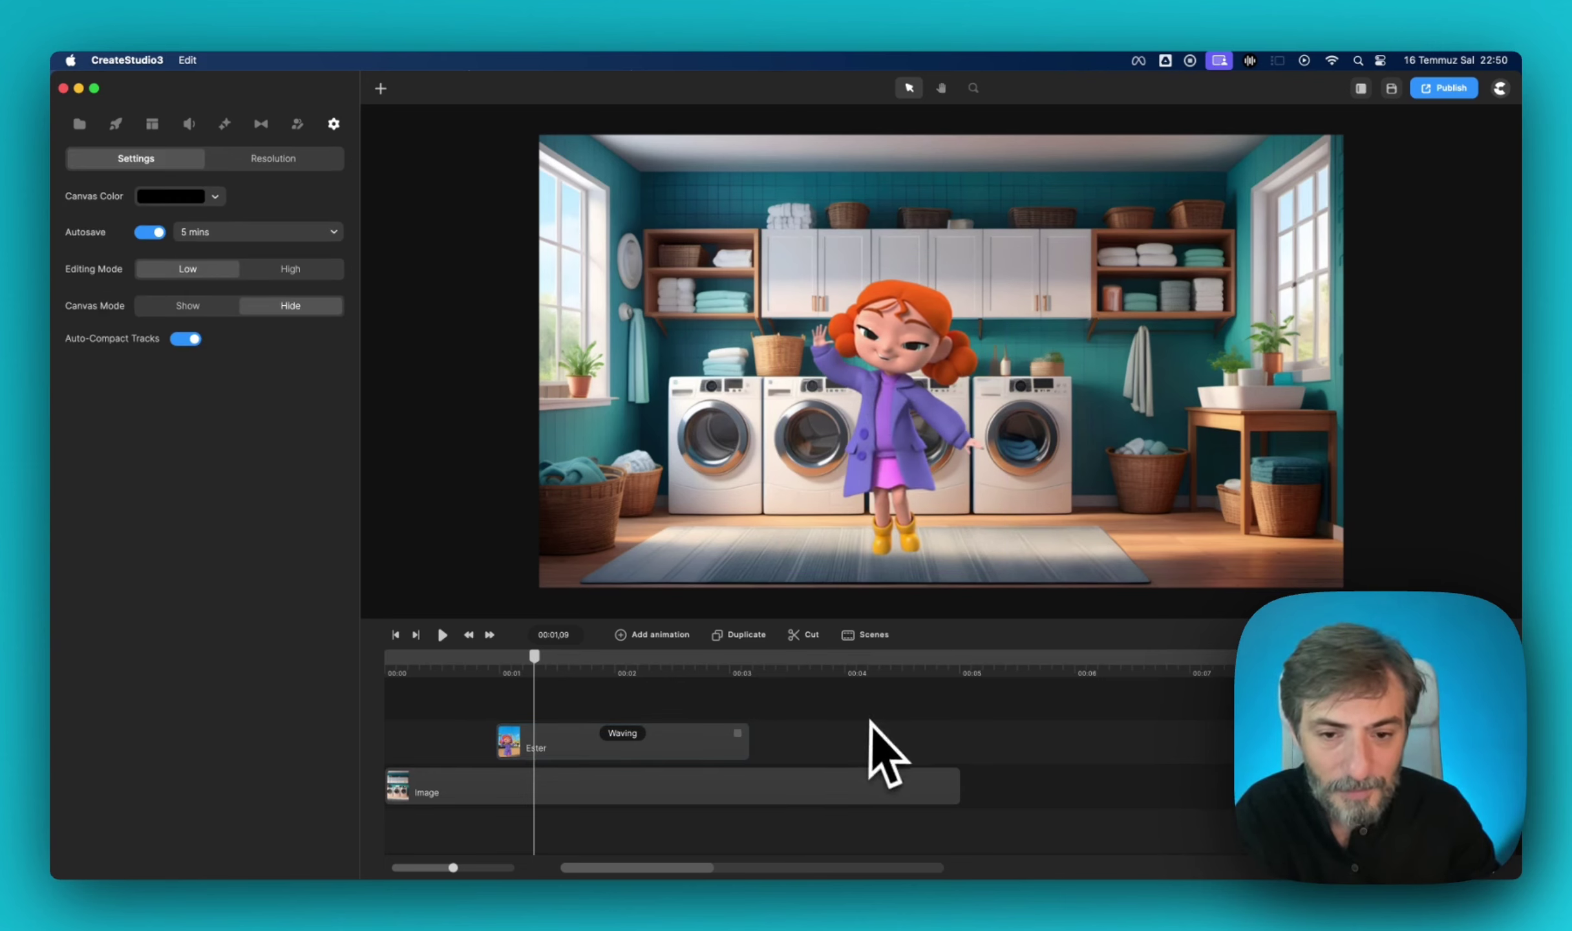
{"action": "left_click", "coordinate": [697, 750]}
{"action": "left_click", "coordinate": [795, 737]}
Select Ester, look through her available motion presets, and return to her general settings.
{"action": "left_click", "coordinate": [901, 485]}
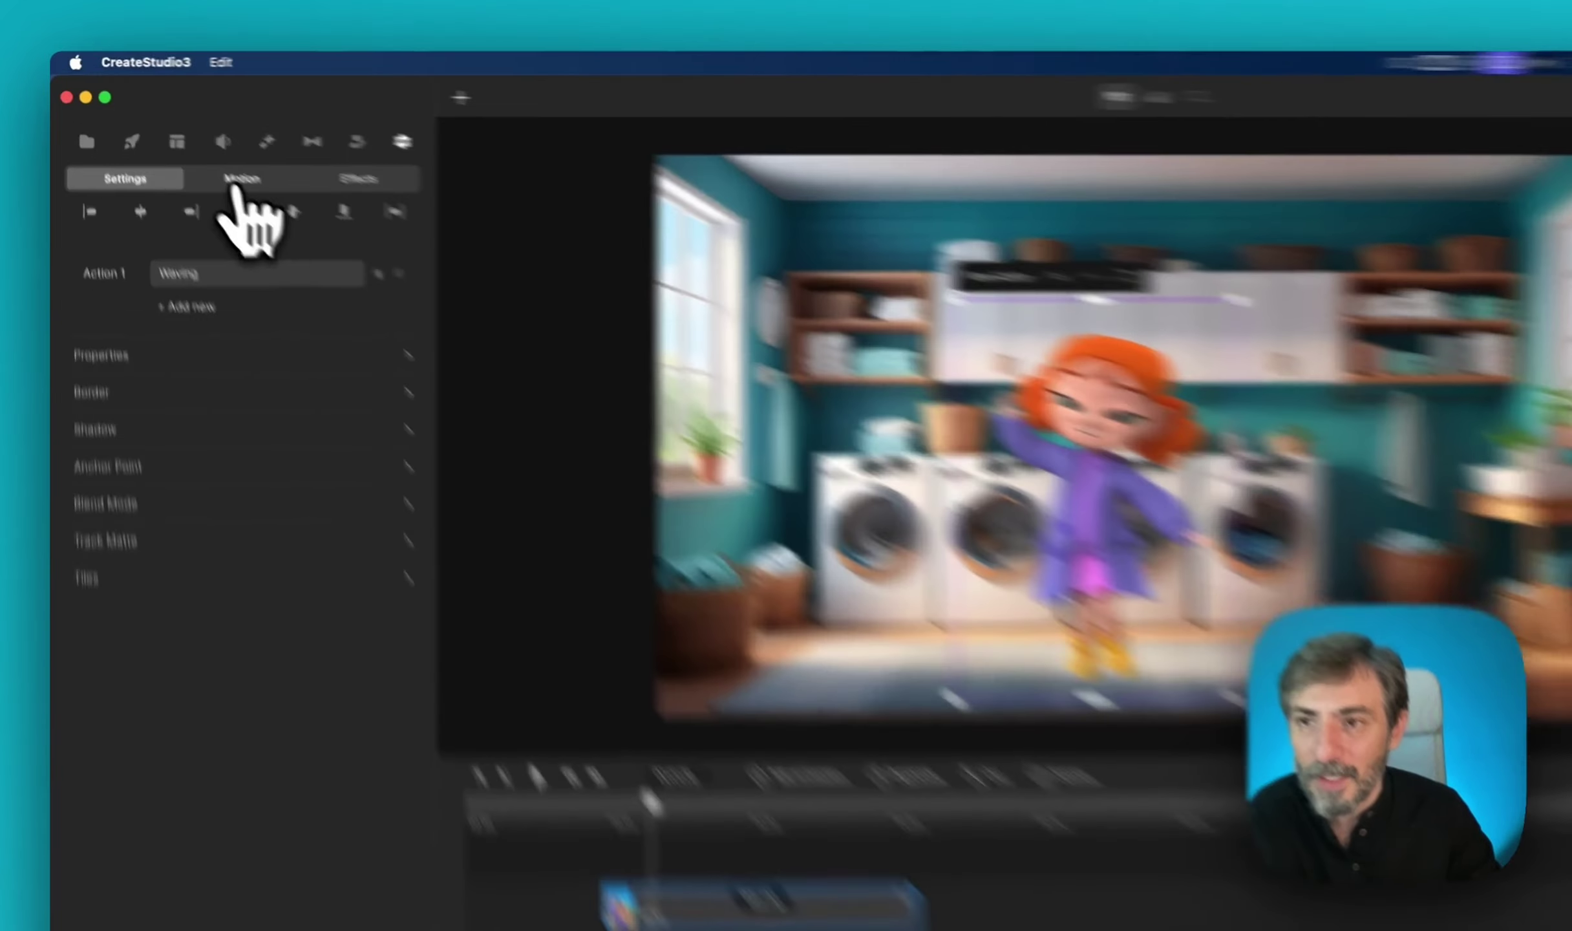
{"action": "left_click", "coordinate": [203, 155]}
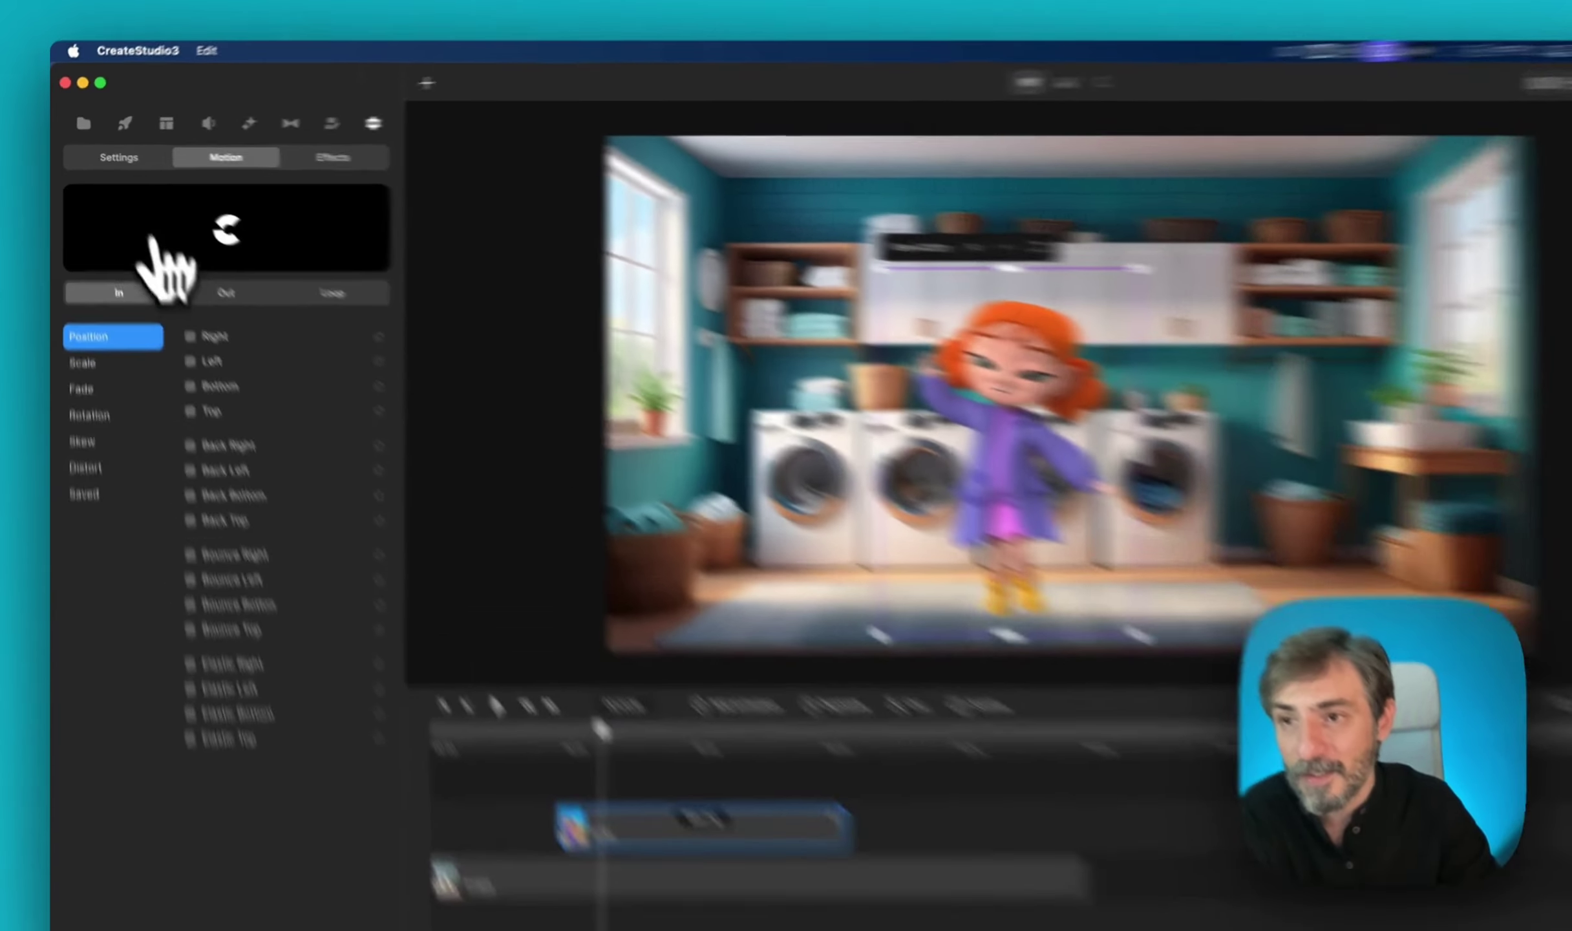
{"action": "left_click", "coordinate": [129, 157]}
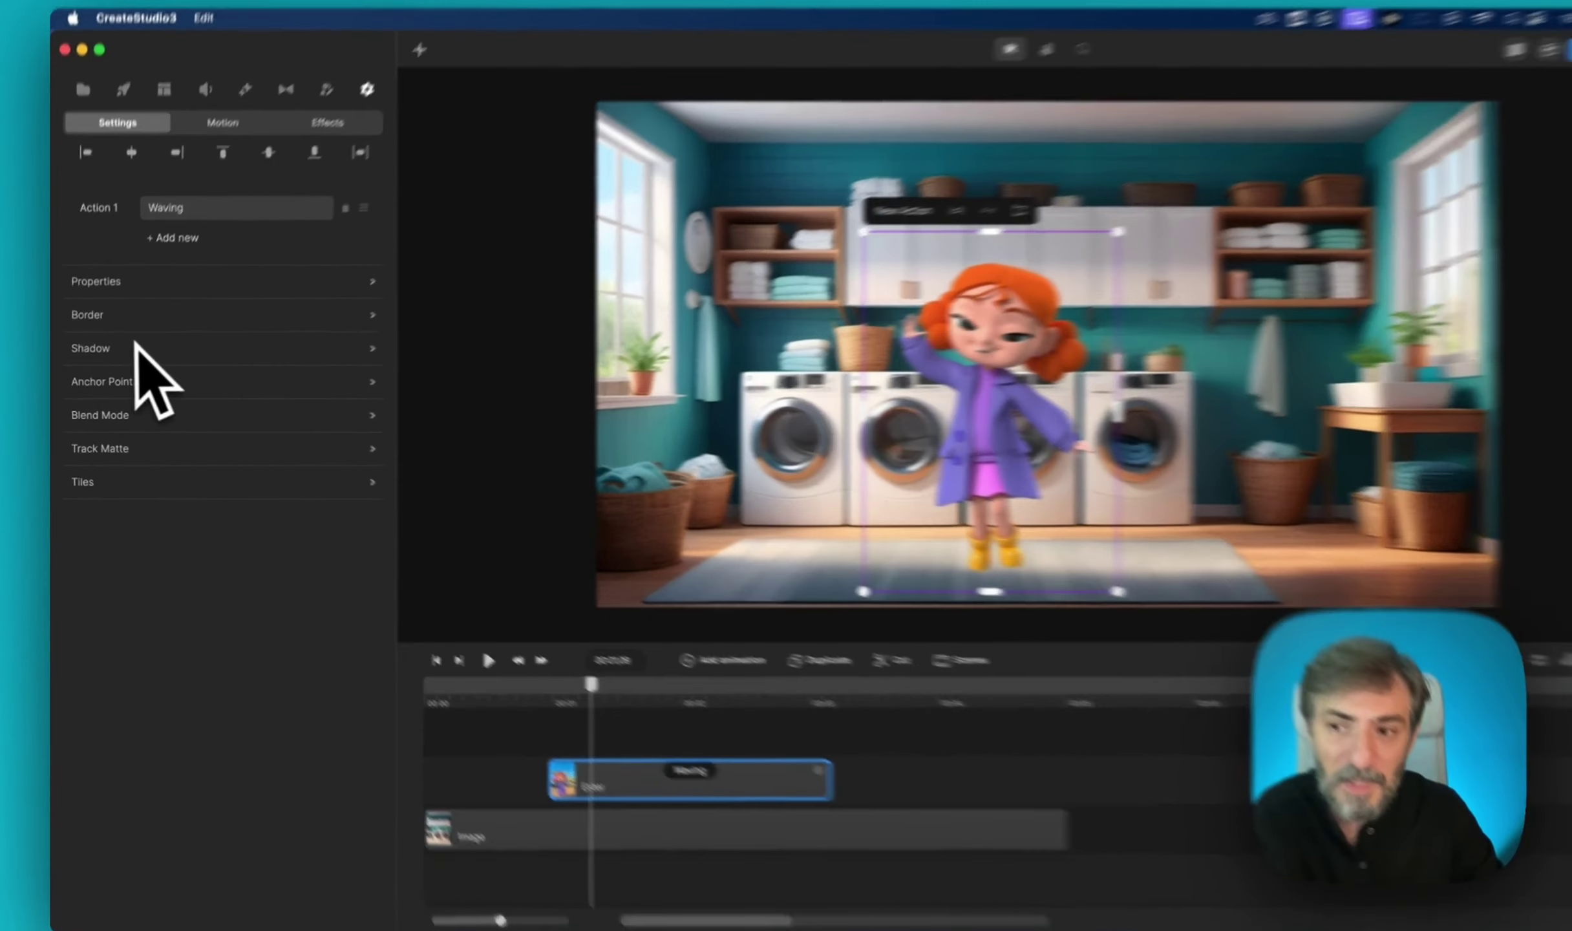
Give Ester a near-opaque black shadow with angle 102°, distance 1 px and blur 1 px, and nudge her slightly lower.
{"action": "left_click", "coordinate": [143, 355]}
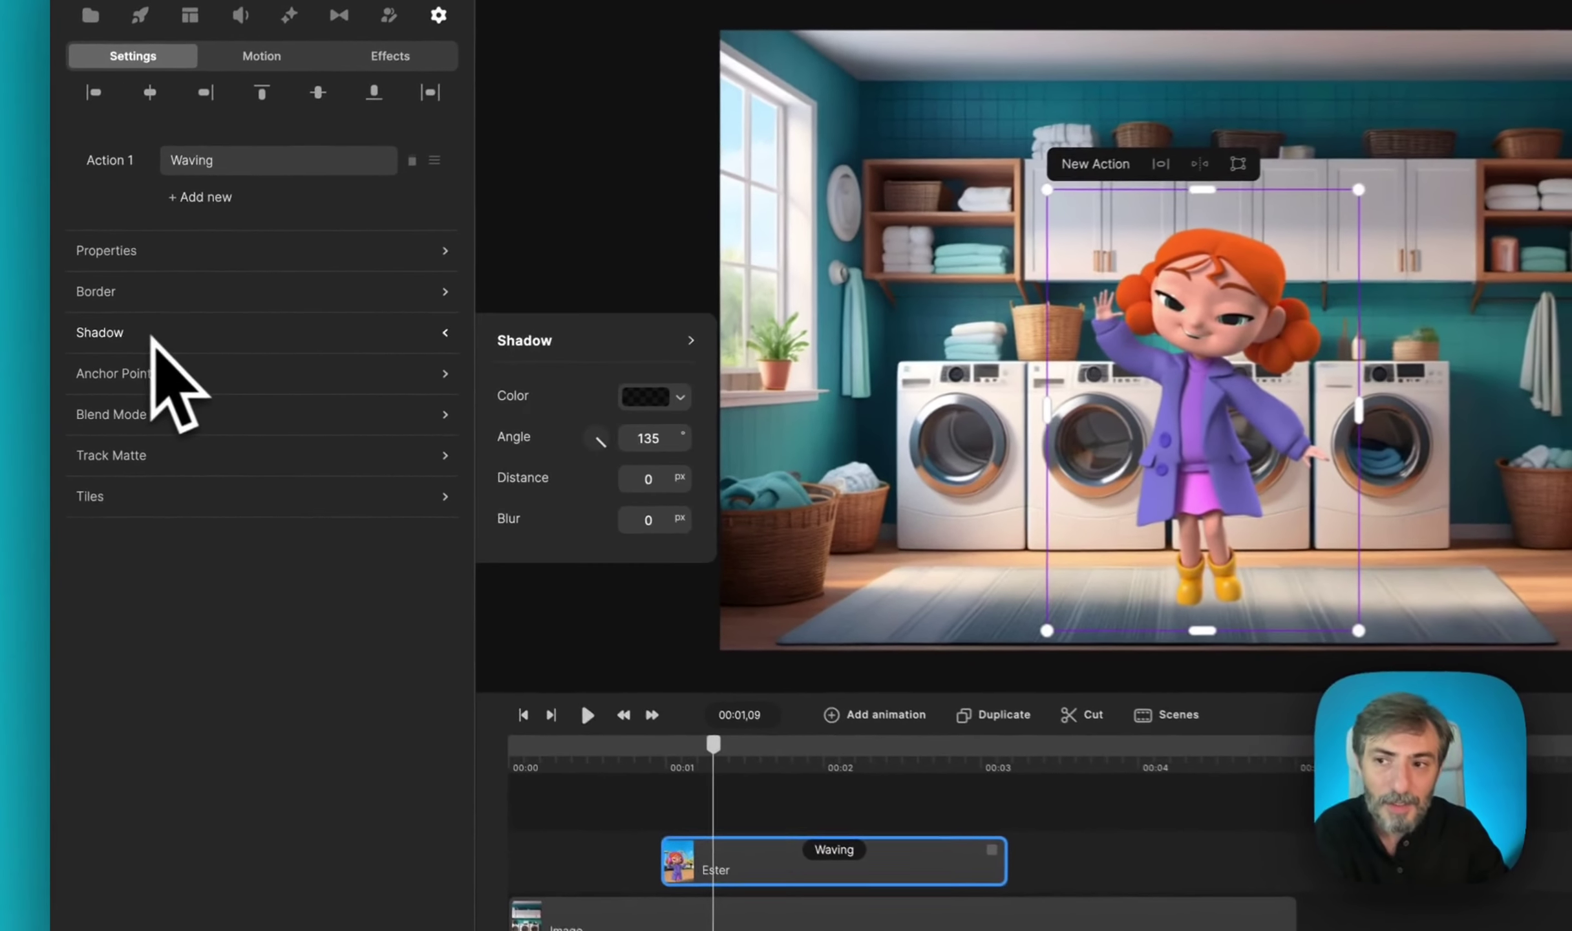
{"action": "left_click", "coordinate": [662, 397]}
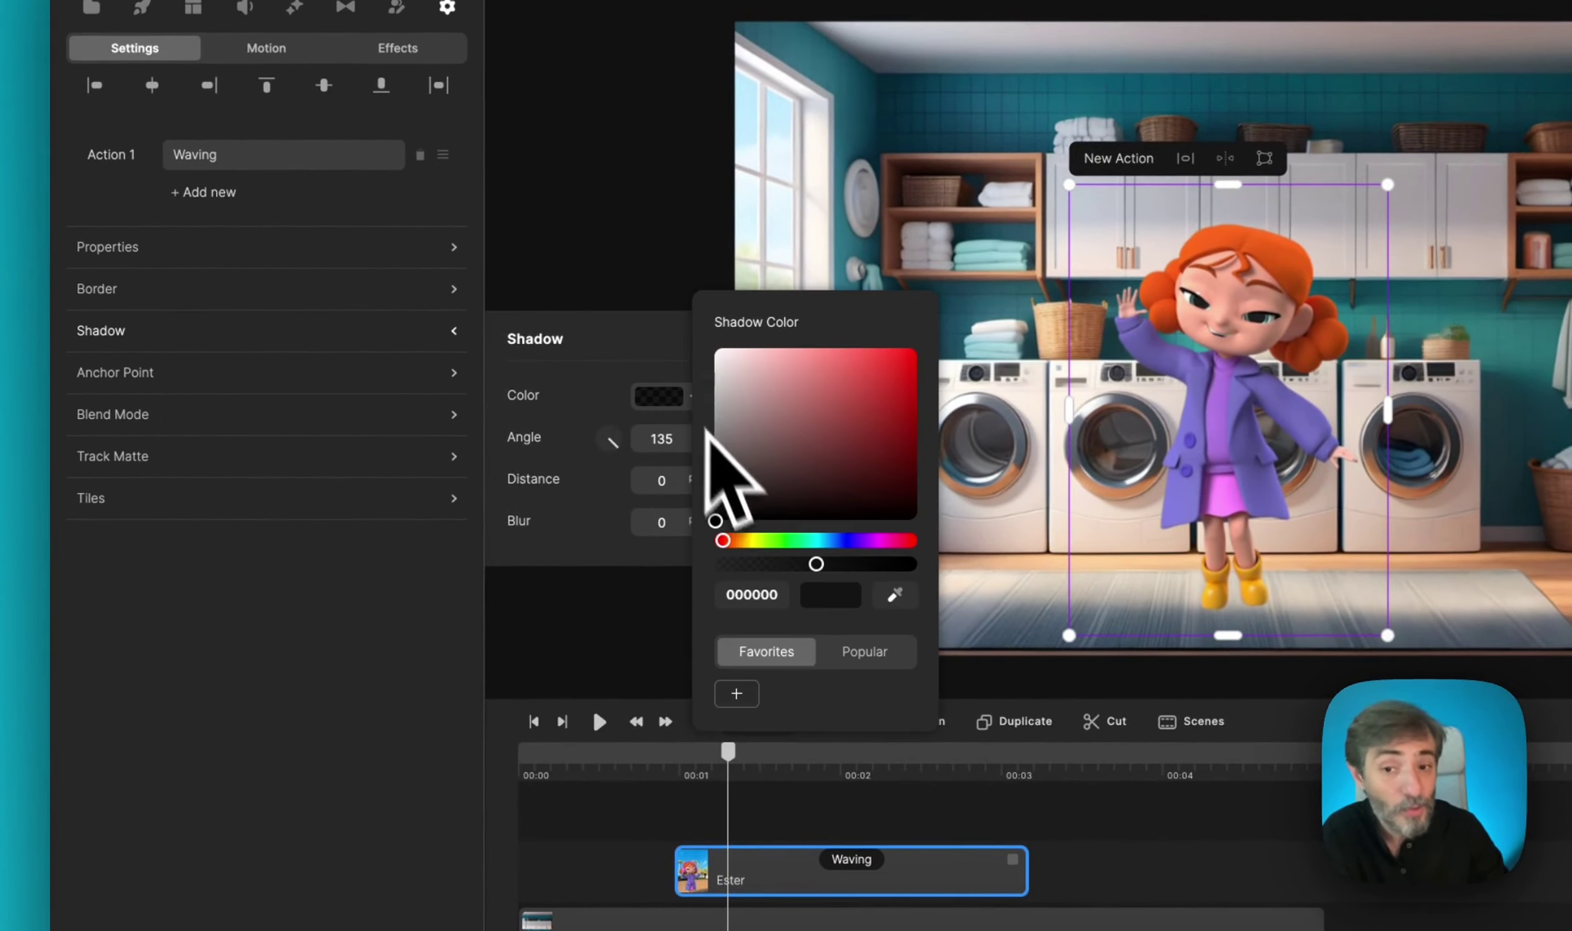
{"action": "left_click_drag", "start_coordinate": [821, 566], "coordinate": [886, 566]}
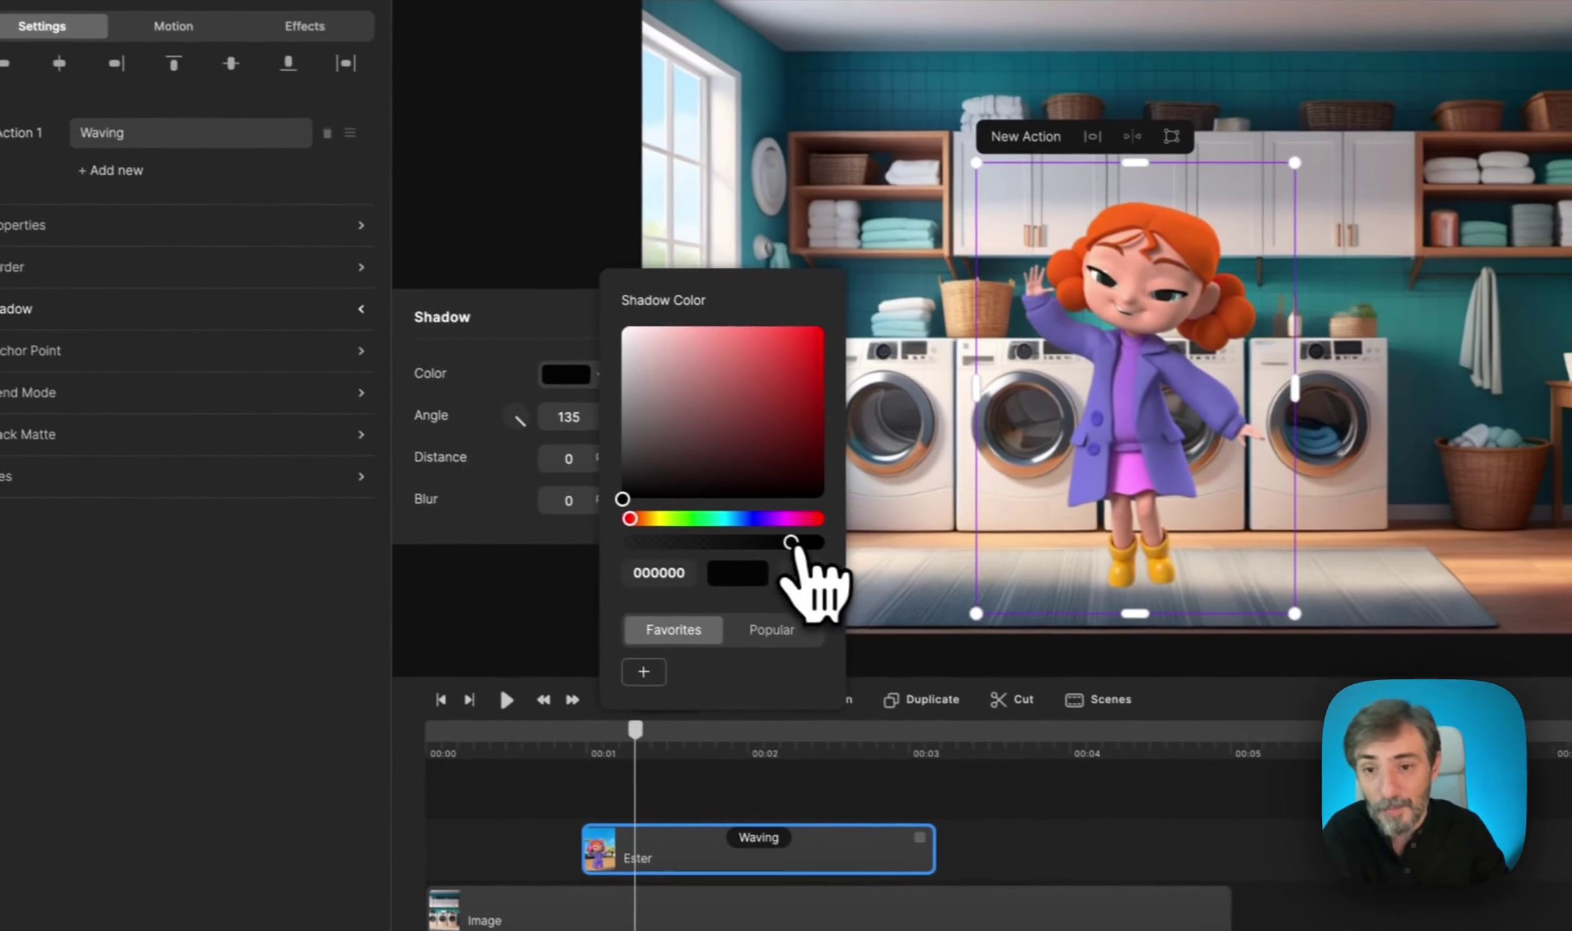
{"action": "left_click", "coordinate": [658, 481]}
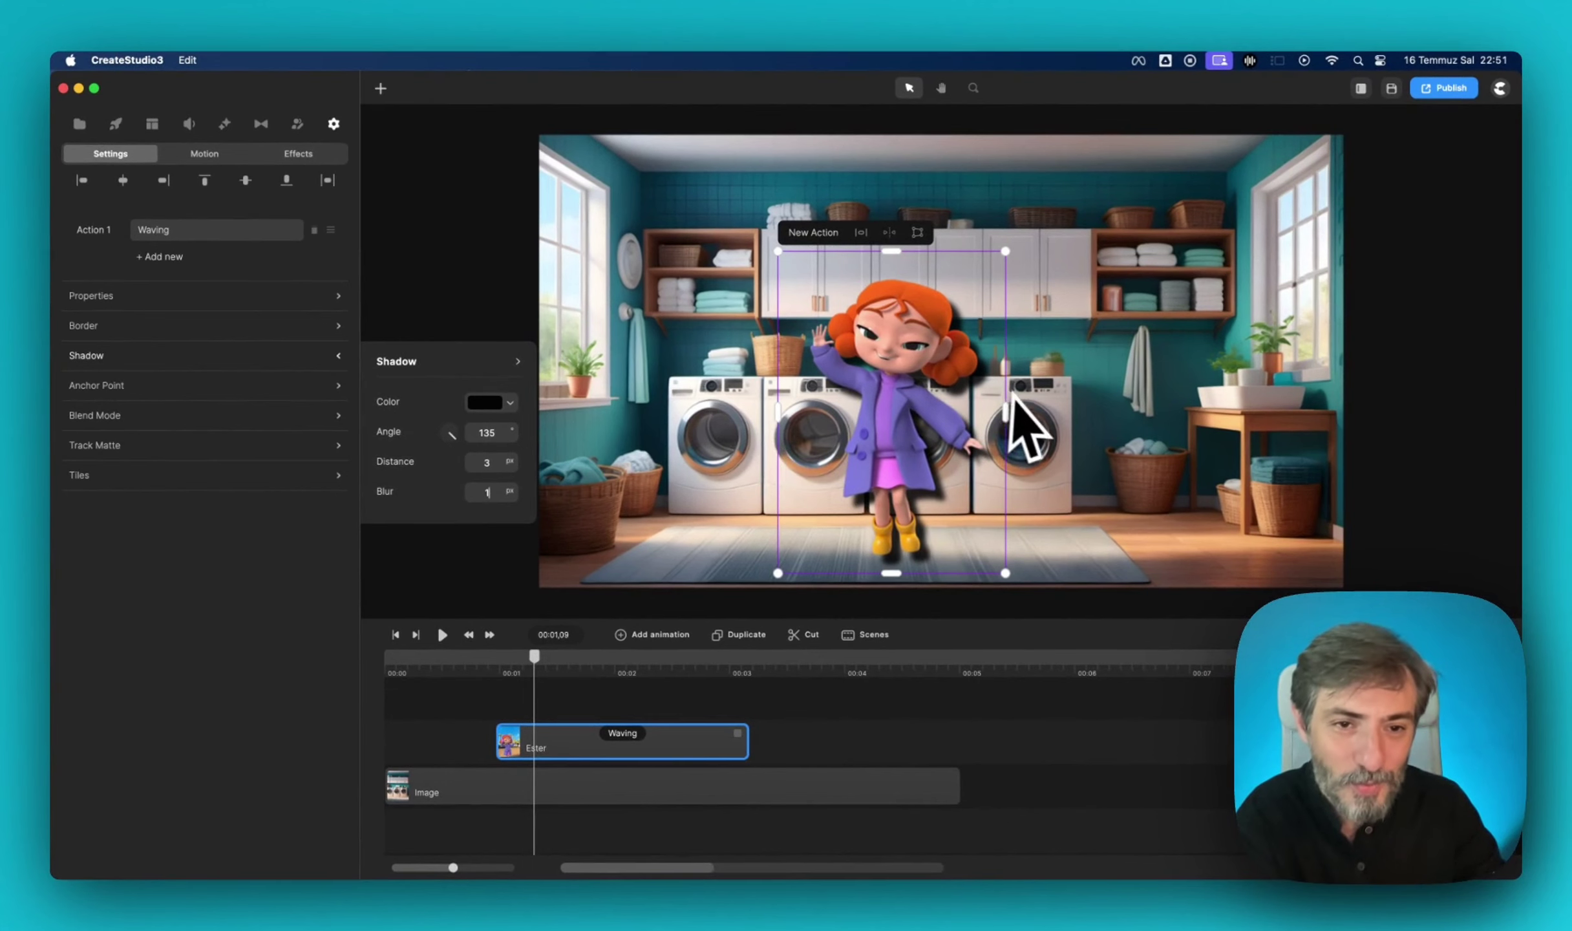
{"action": "left_click_drag", "start_coordinate": [453, 441], "coordinate": [457, 442]}
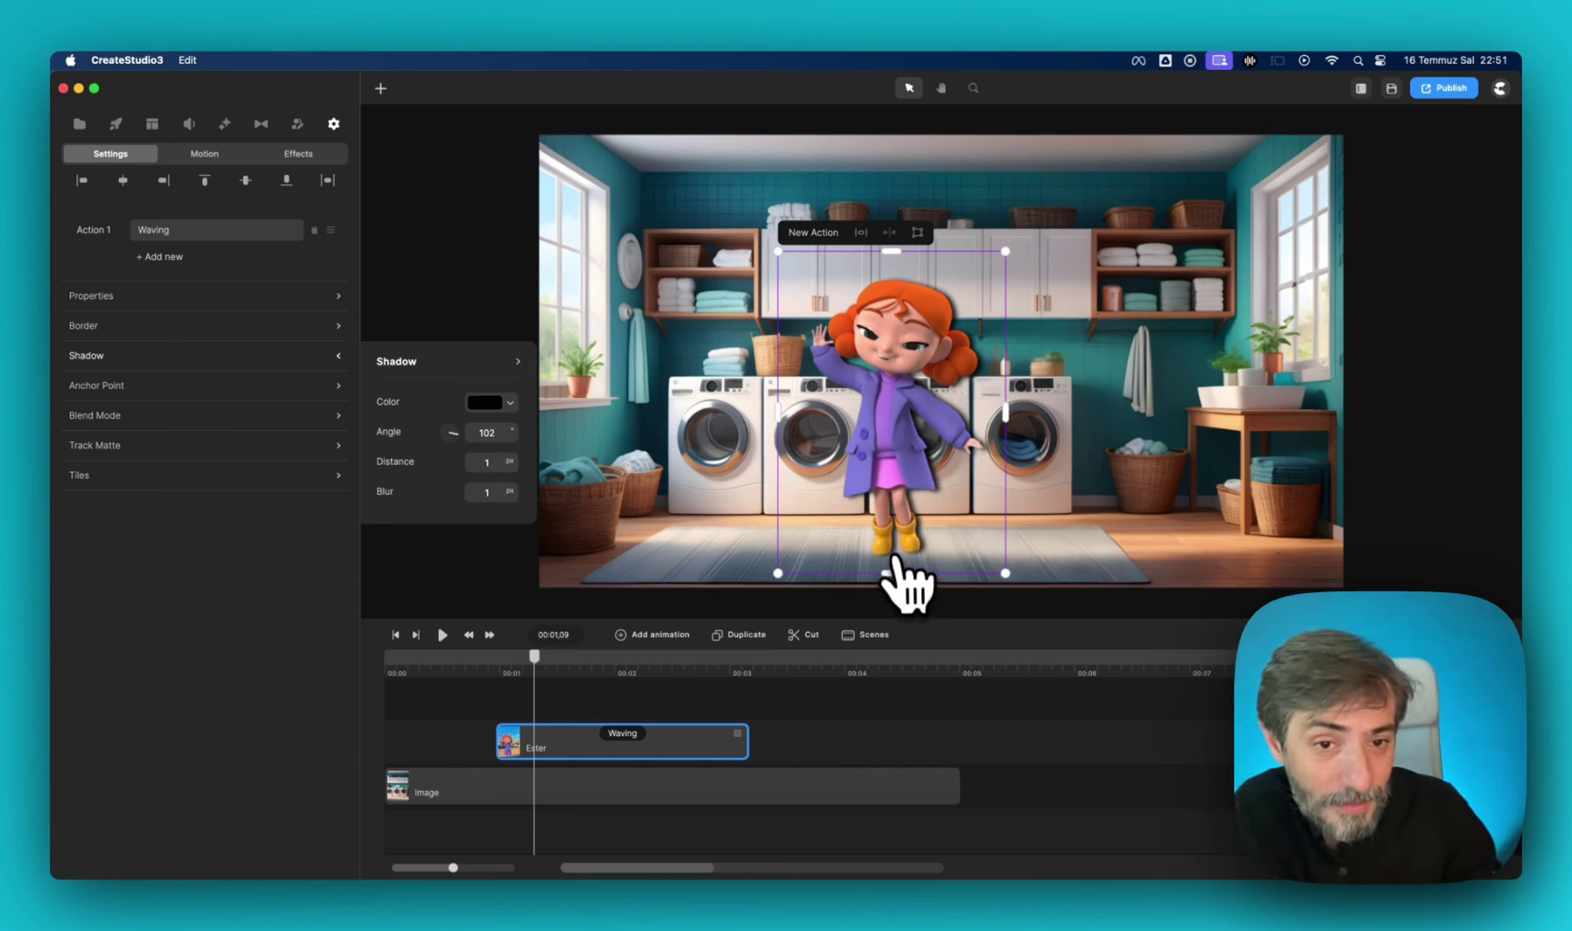
{"action": "left_click_drag", "start_coordinate": [896, 530], "coordinate": [898, 535]}
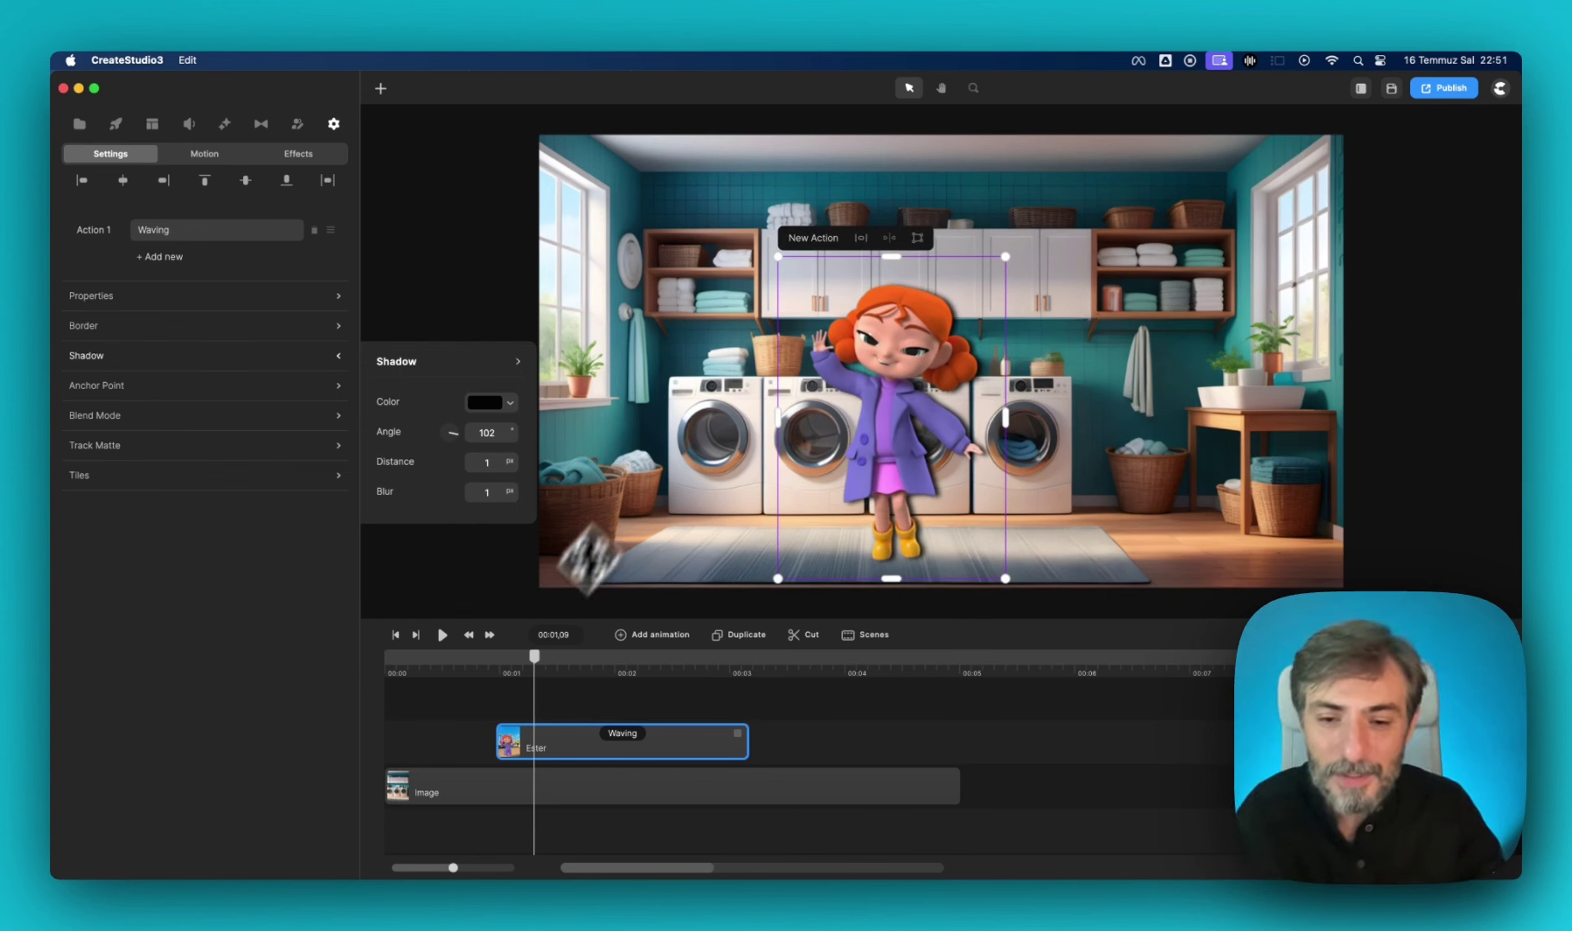
Preview Ester's waving animation from 00:00,24, just before her clip begins.
{"action": "left_click_drag", "start_coordinate": [541, 667], "coordinate": [485, 671]}
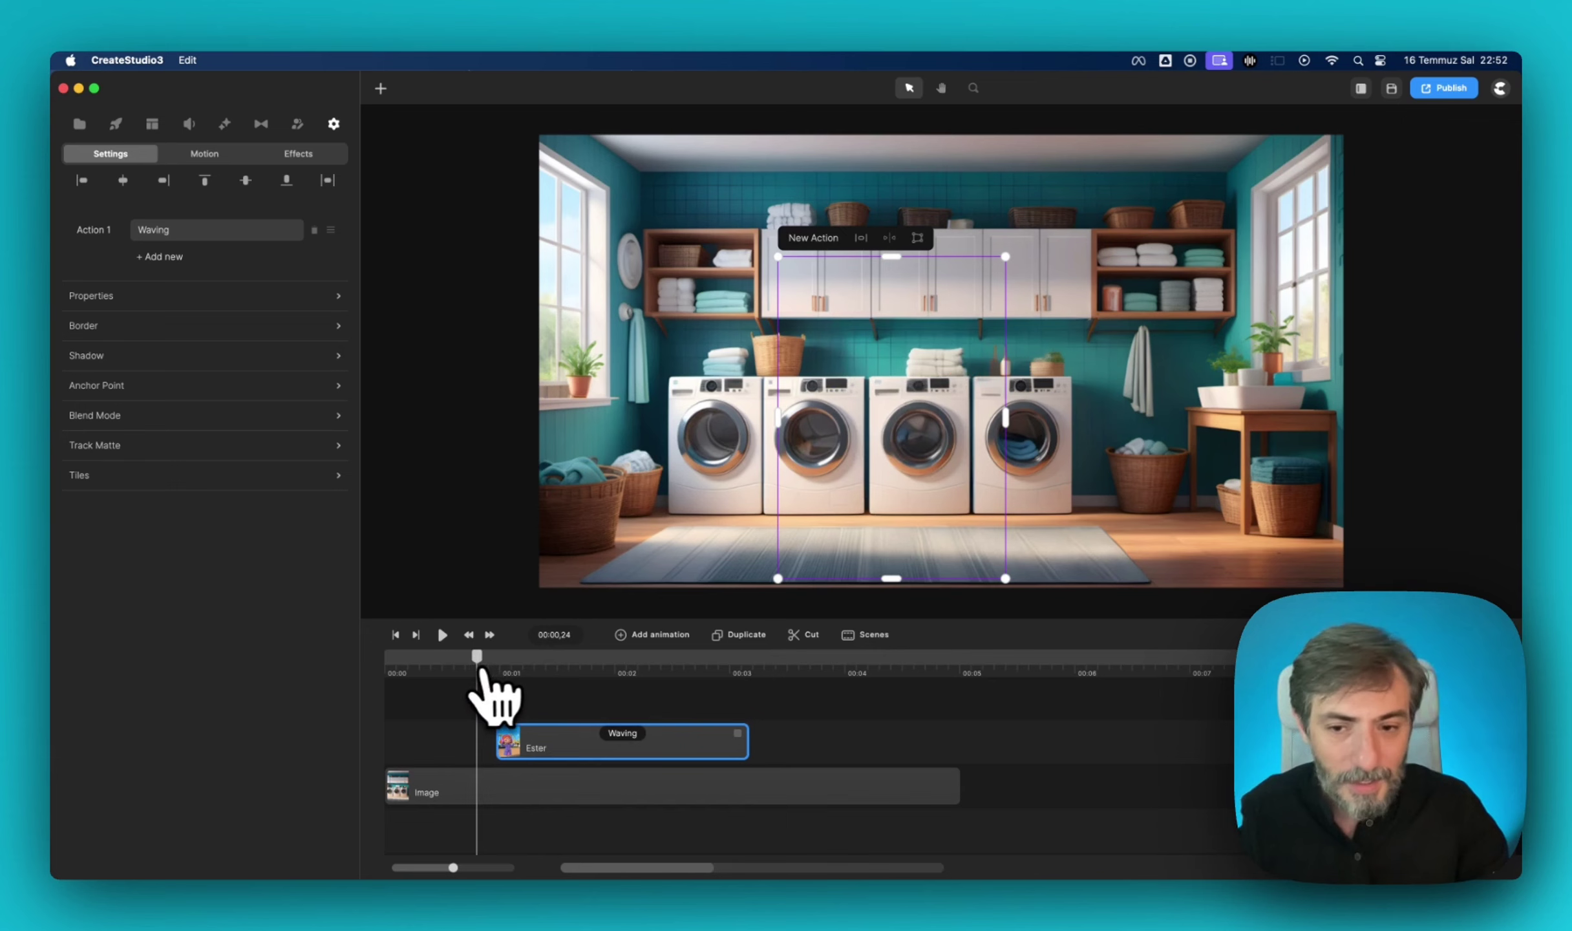
{"action": "key", "text": "space"}
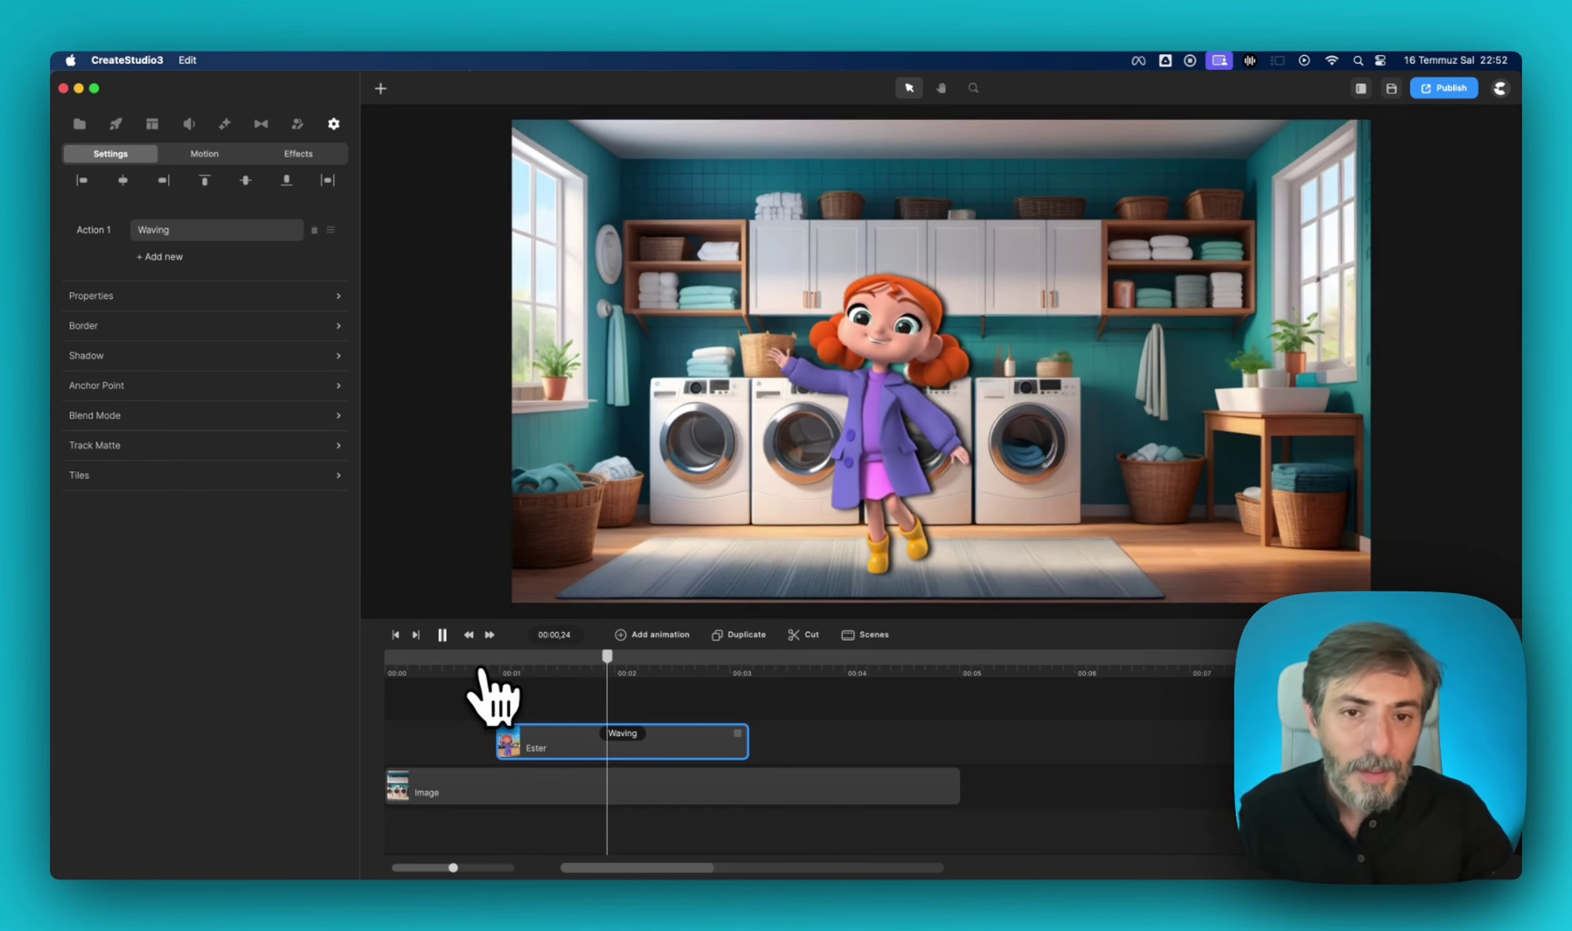
{"action": "key", "text": "space"}
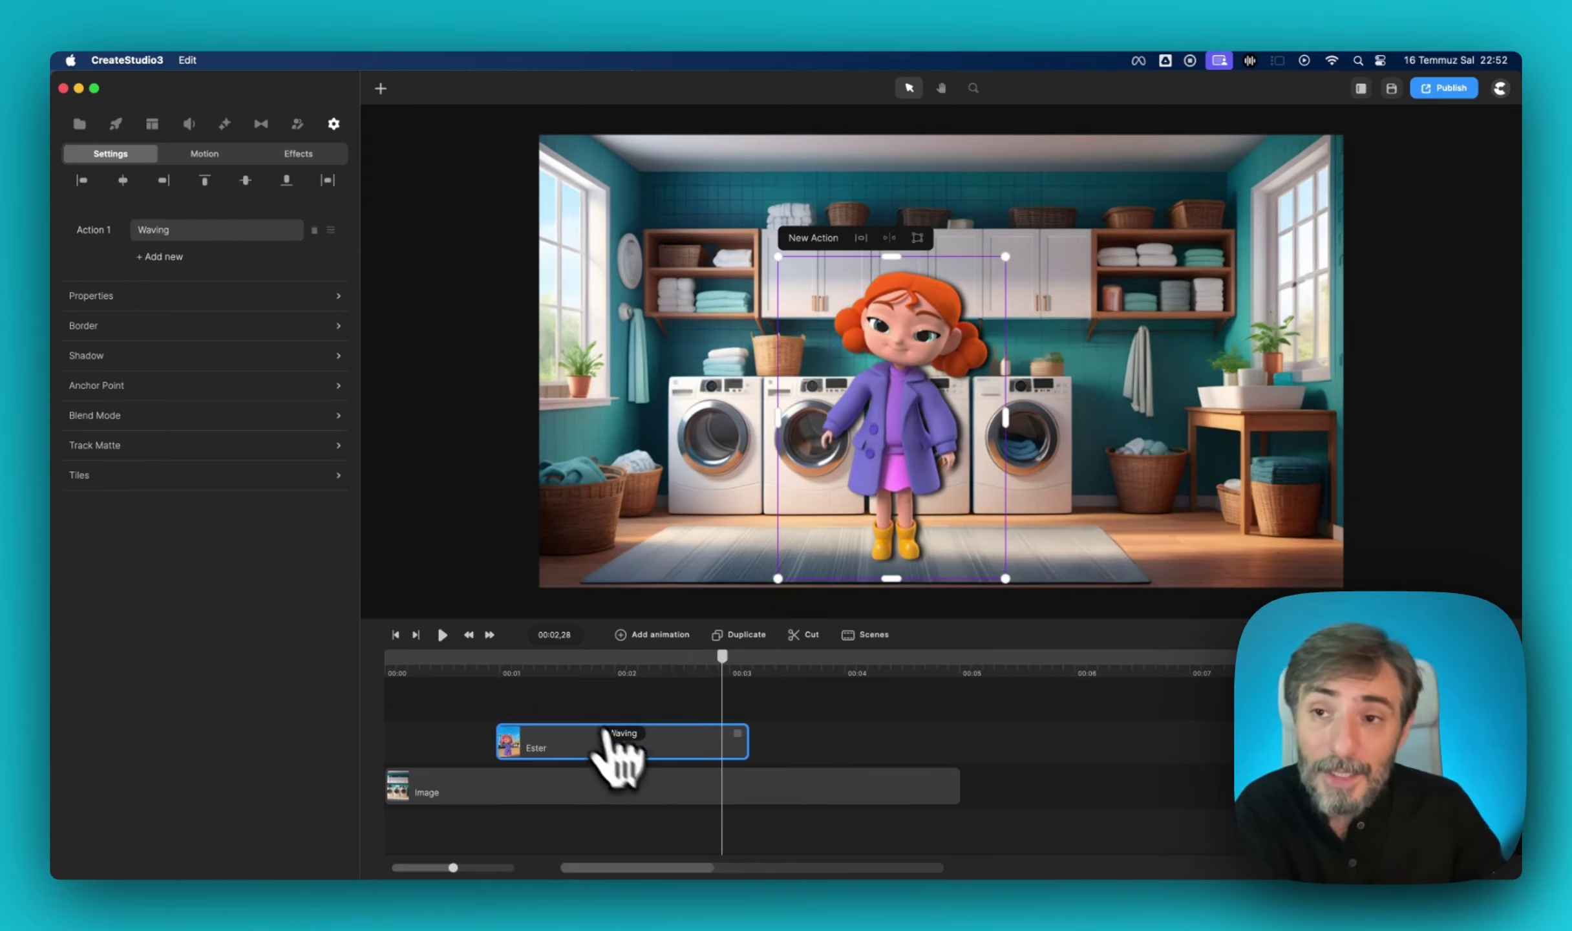
Import the 3. Ses Emma audio file and place it at the timeline's start on the track below the background.
{"action": "left_click", "coordinate": [97, 173]}
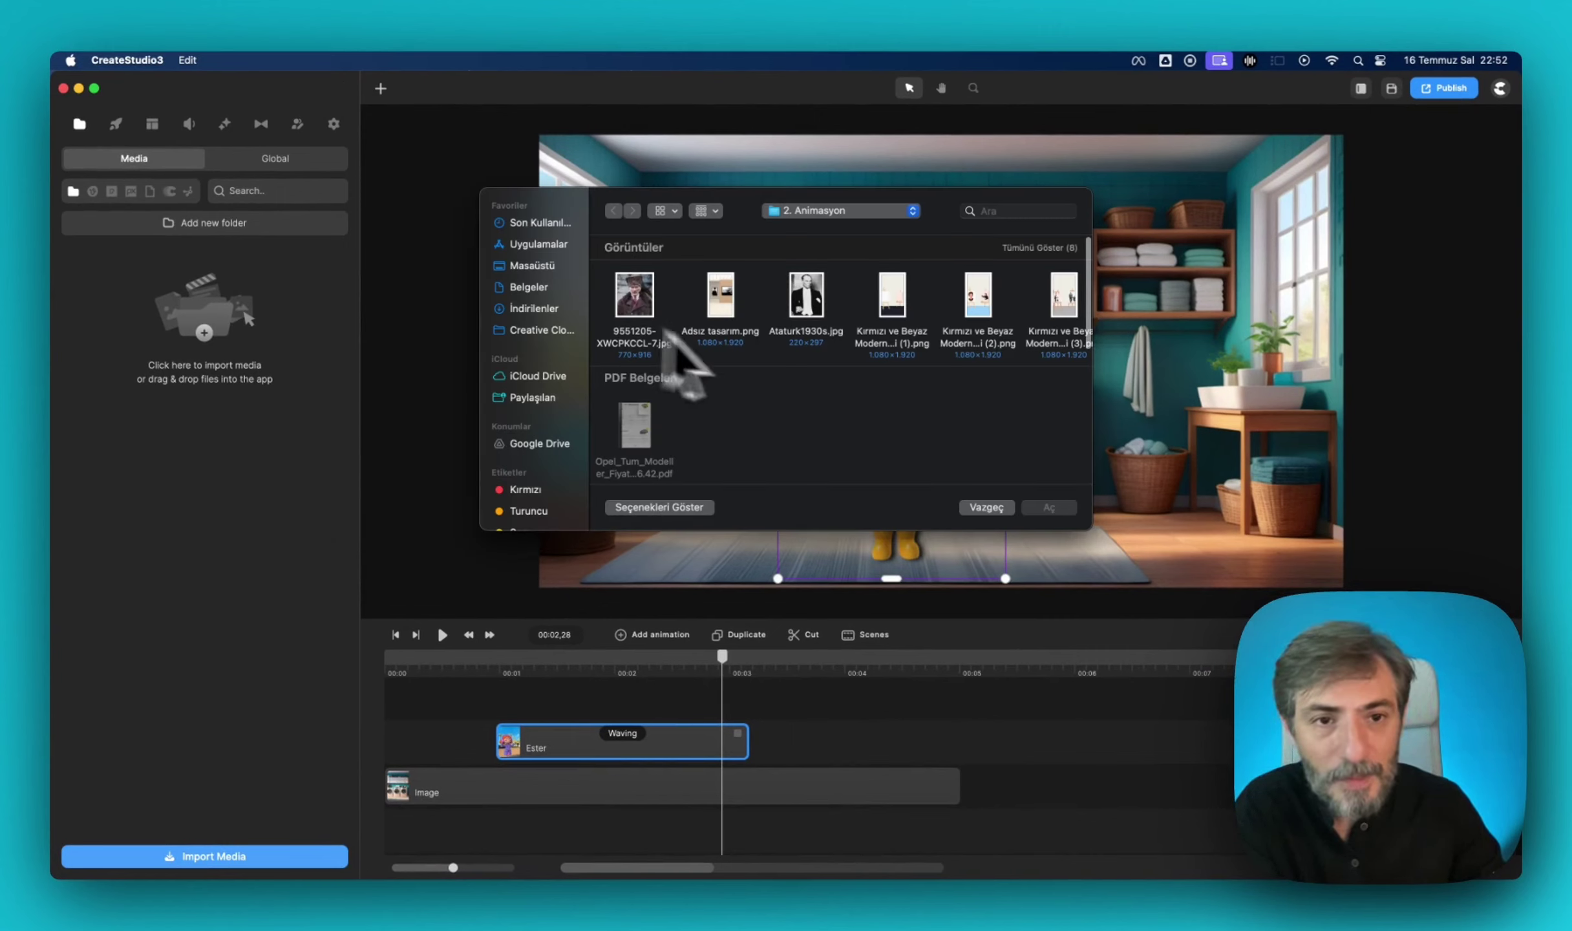
{"action": "scroll", "coordinate": [775, 336], "scroll_direction": "down", "scroll_amount": 5}
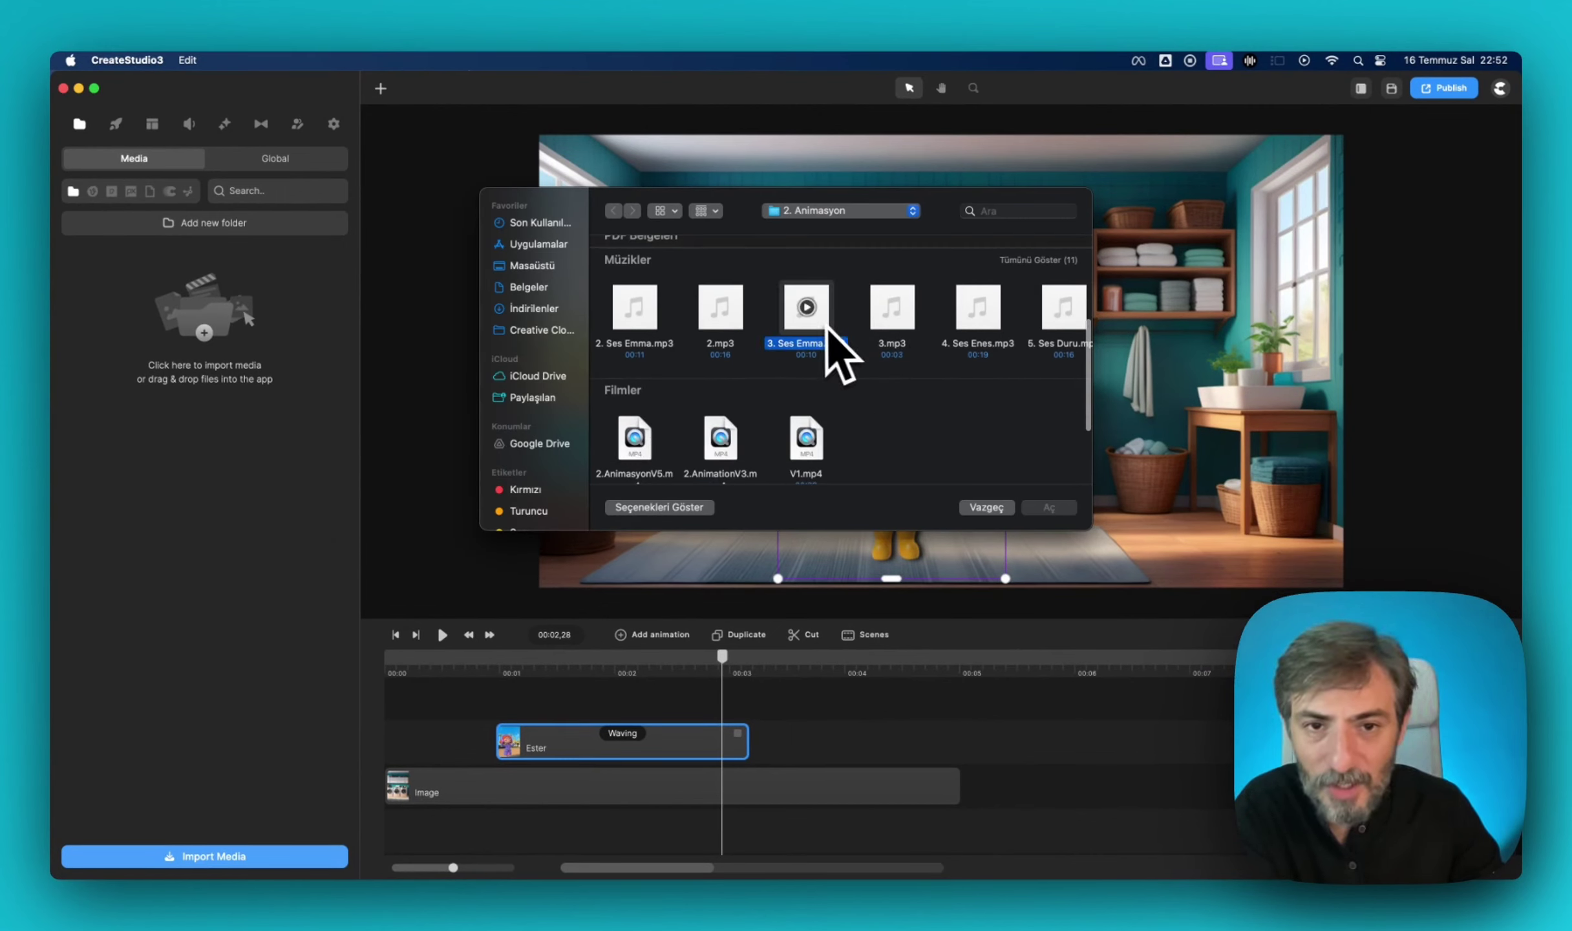
{"action": "left_click", "coordinate": [1050, 507]}
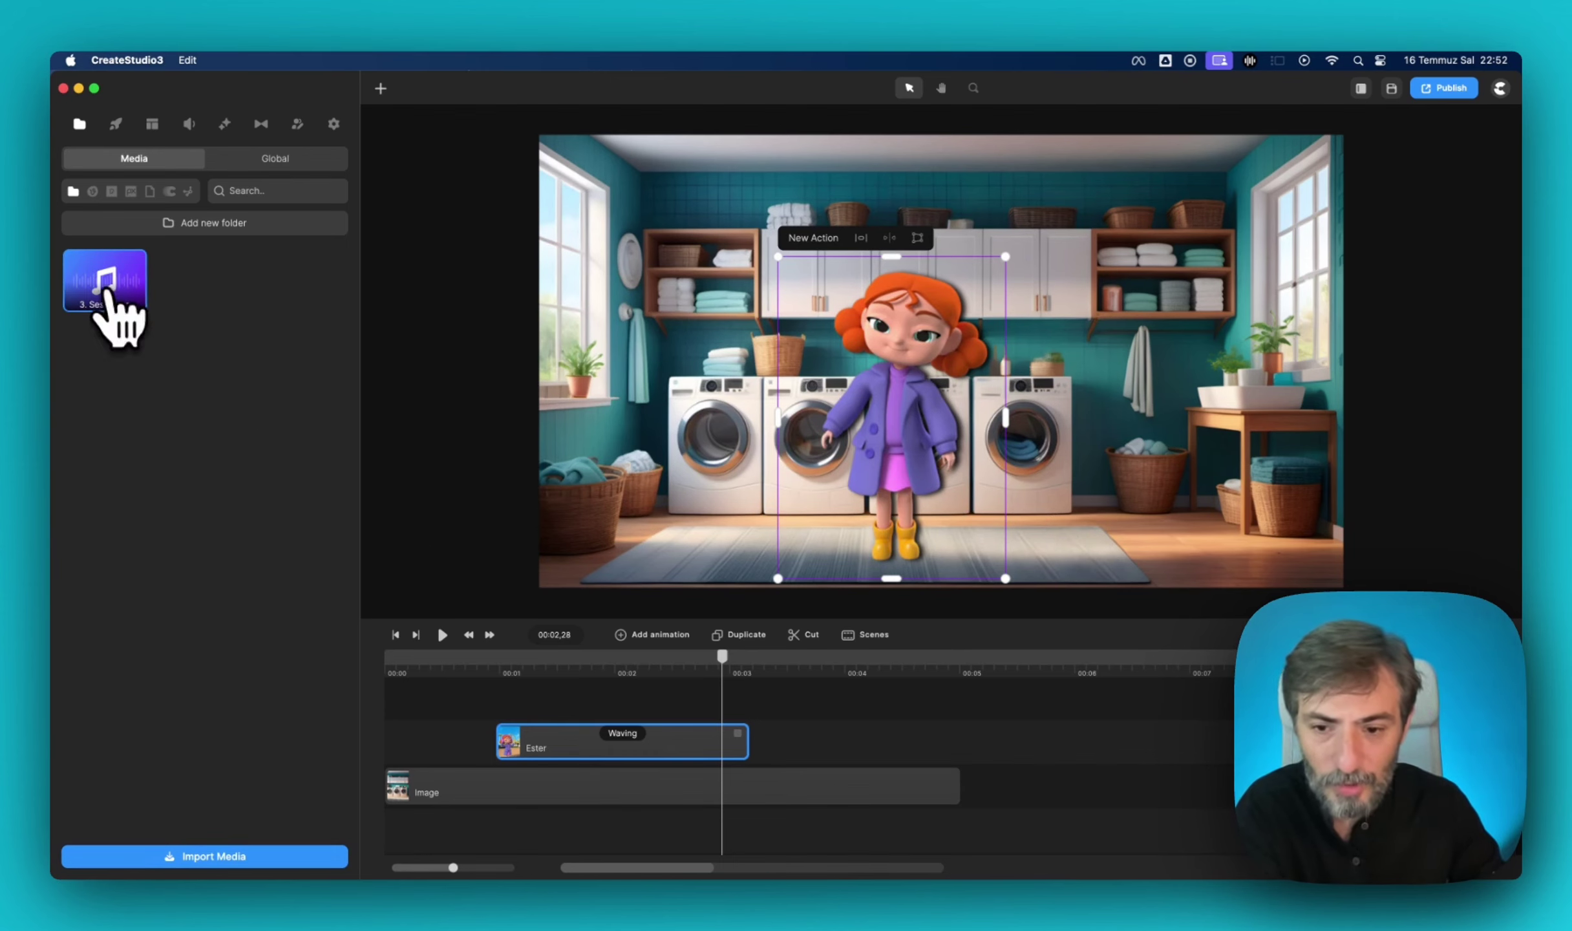
{"action": "left_click_drag", "start_coordinate": [120, 320], "coordinate": [400, 837]}
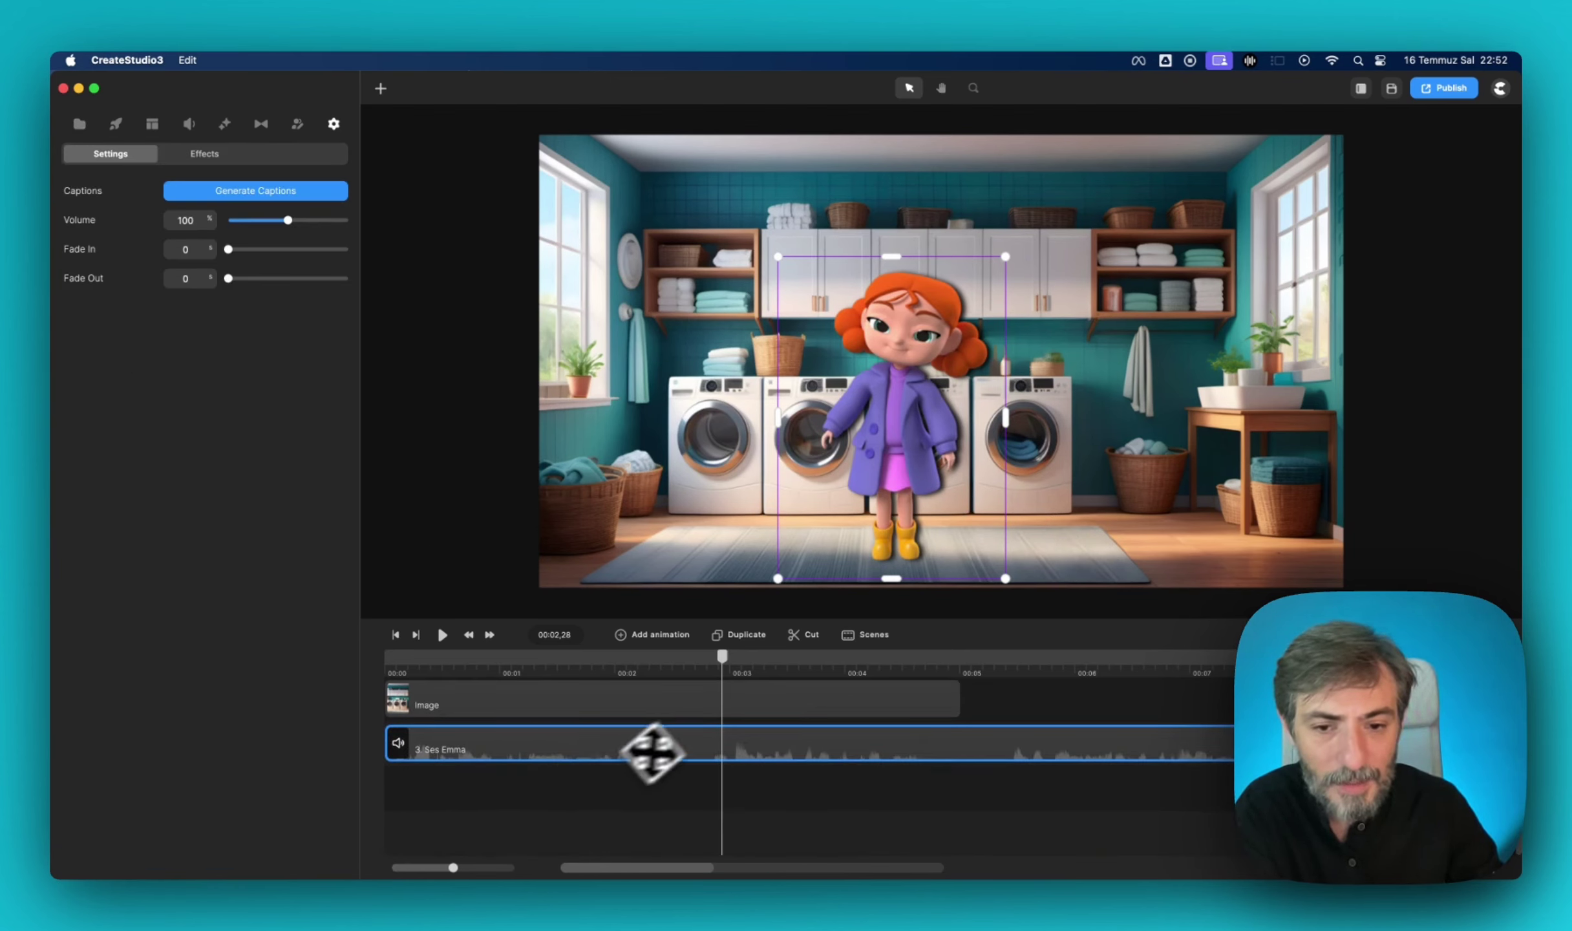
Preview the scene with the voice audio from 00:00,29, where Ester's clip begins.
{"action": "scroll", "coordinate": [702, 730], "scroll_direction": "up", "scroll_amount": 3}
{"action": "left_click_drag", "start_coordinate": [732, 661], "coordinate": [498, 675]}
{"action": "left_click", "coordinate": [505, 685]}
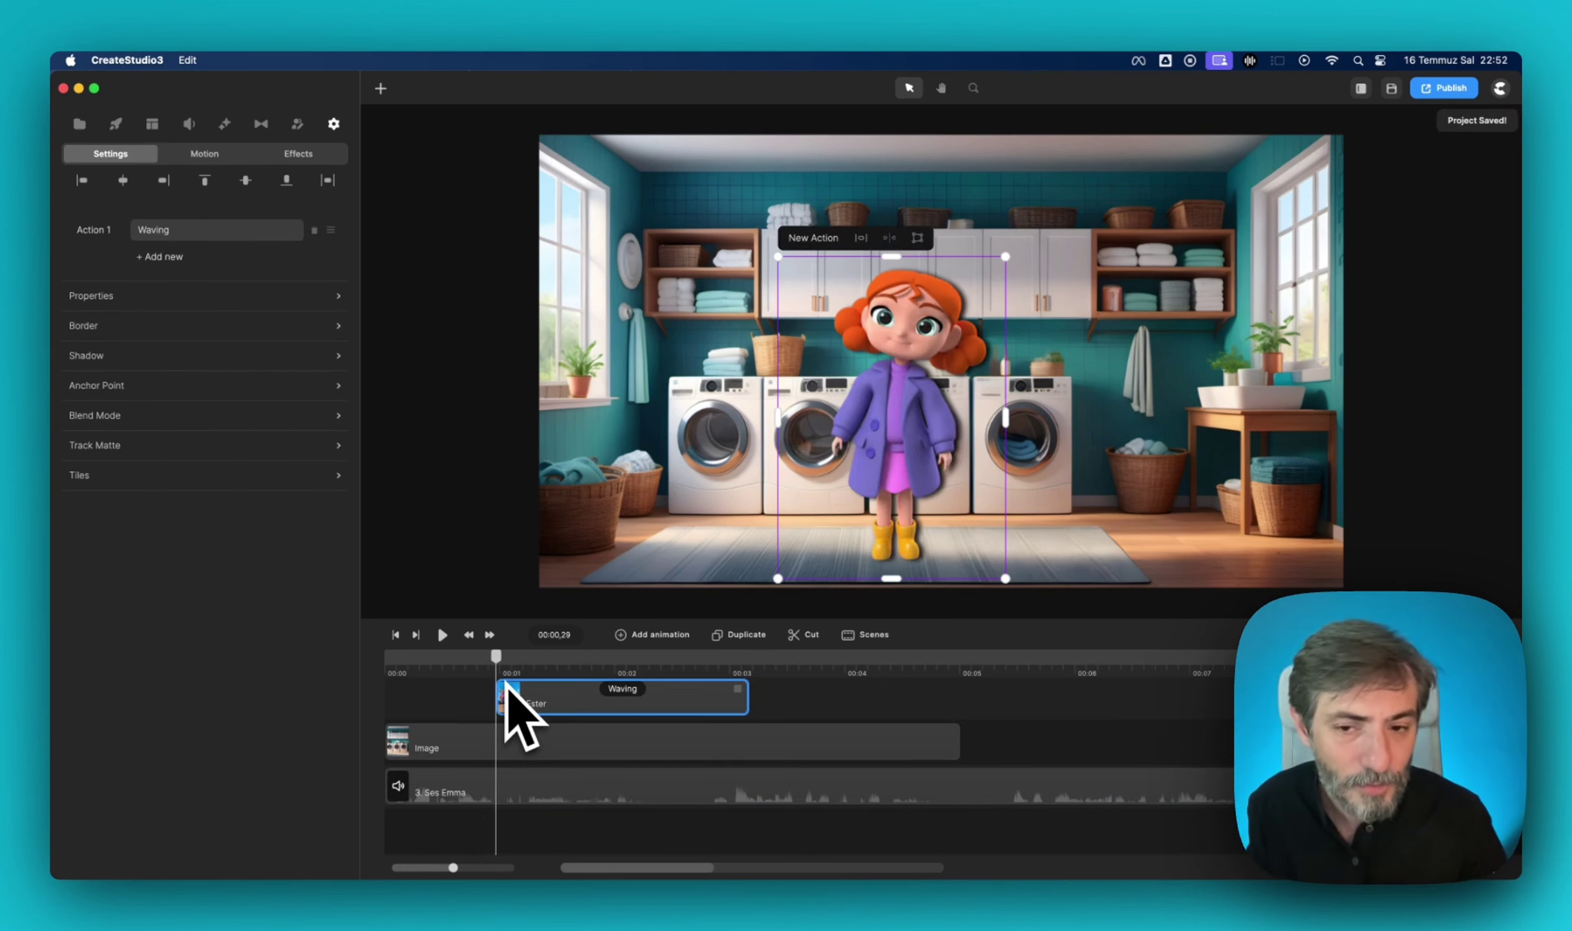
{"action": "key", "text": "space"}
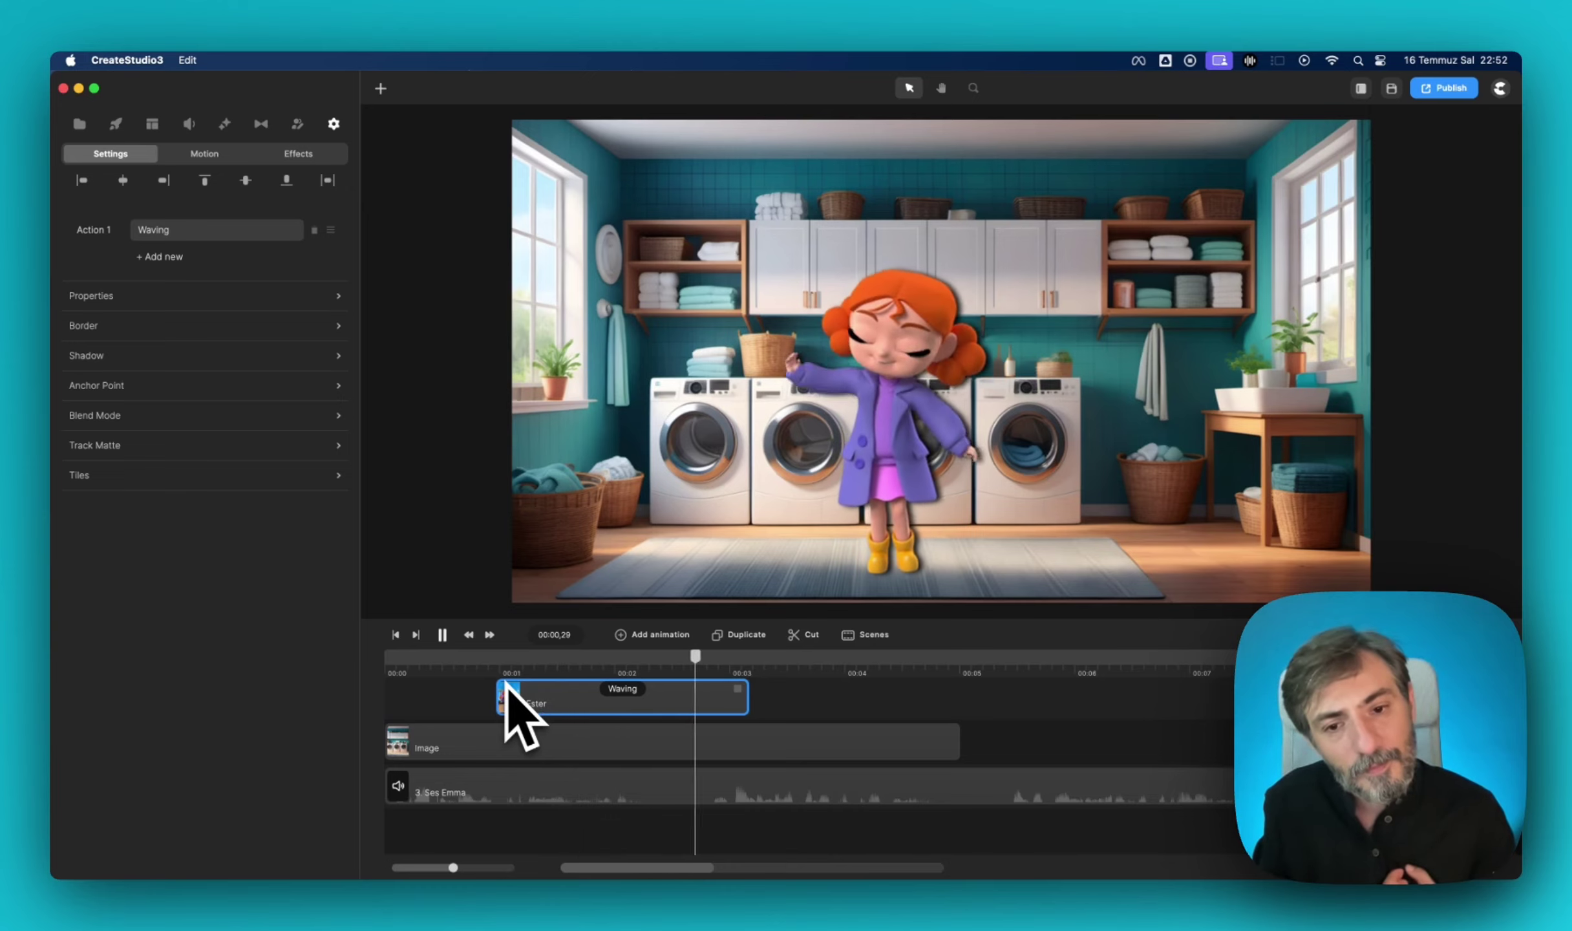
{"action": "key", "text": "space"}
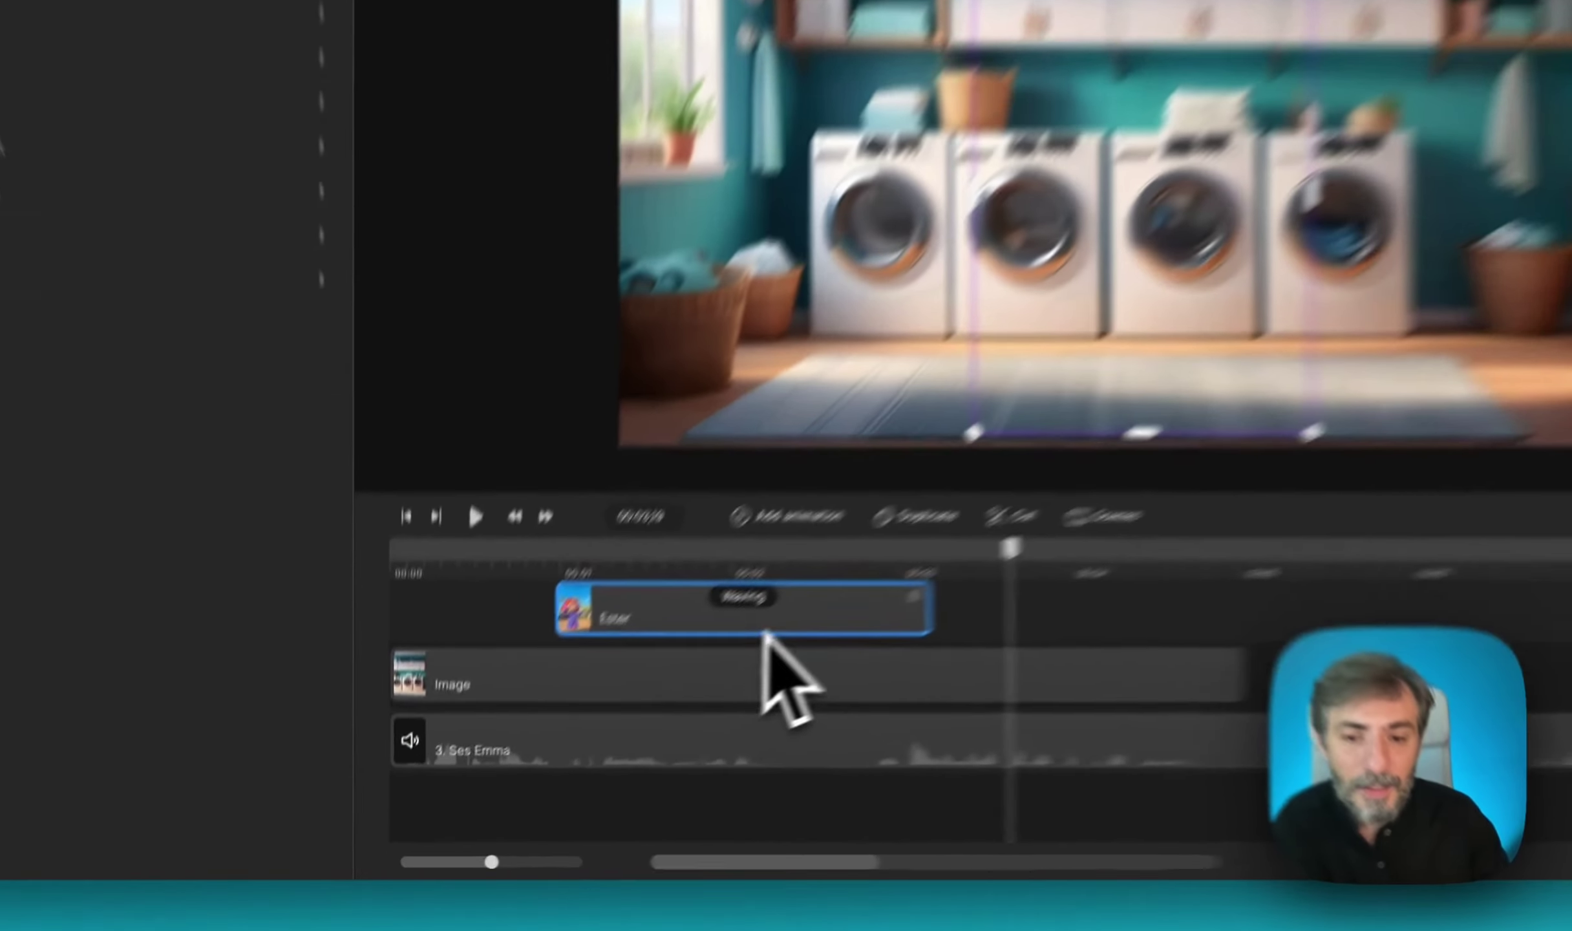
Move the Ester clip to the start of the timeline and set its end at about 2 seconds.
{"action": "left_click_drag", "start_coordinate": [640, 711], "coordinate": [541, 715]}
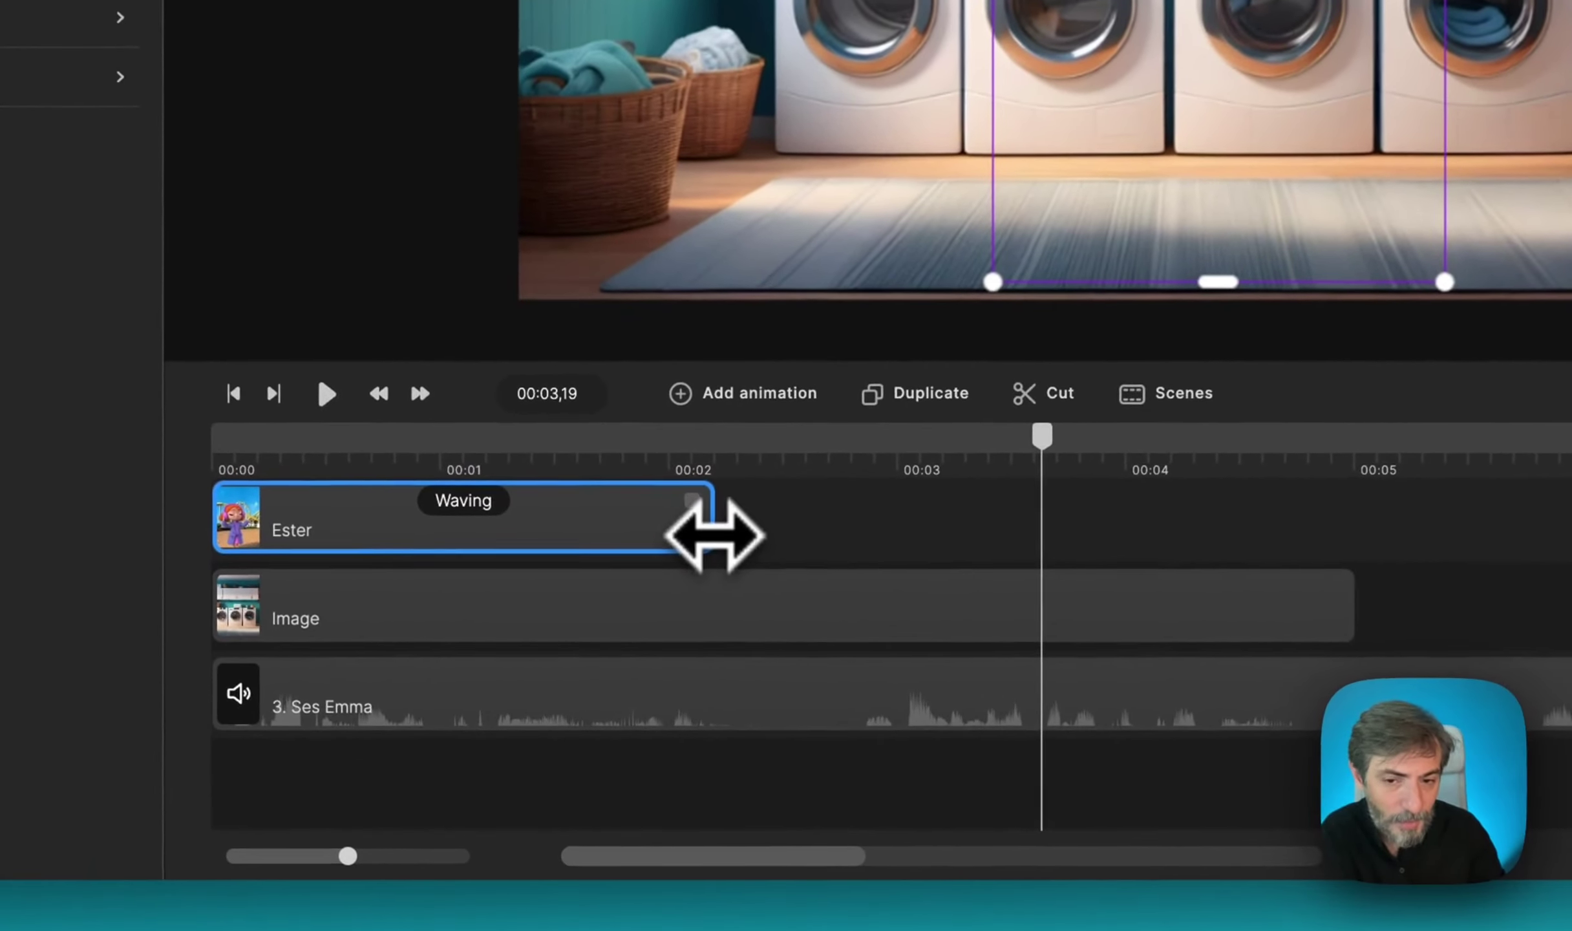
{"action": "left_click_drag", "start_coordinate": [636, 706], "coordinate": [593, 705]}
{"action": "left_click_drag", "start_coordinate": [626, 530], "coordinate": [567, 683]}
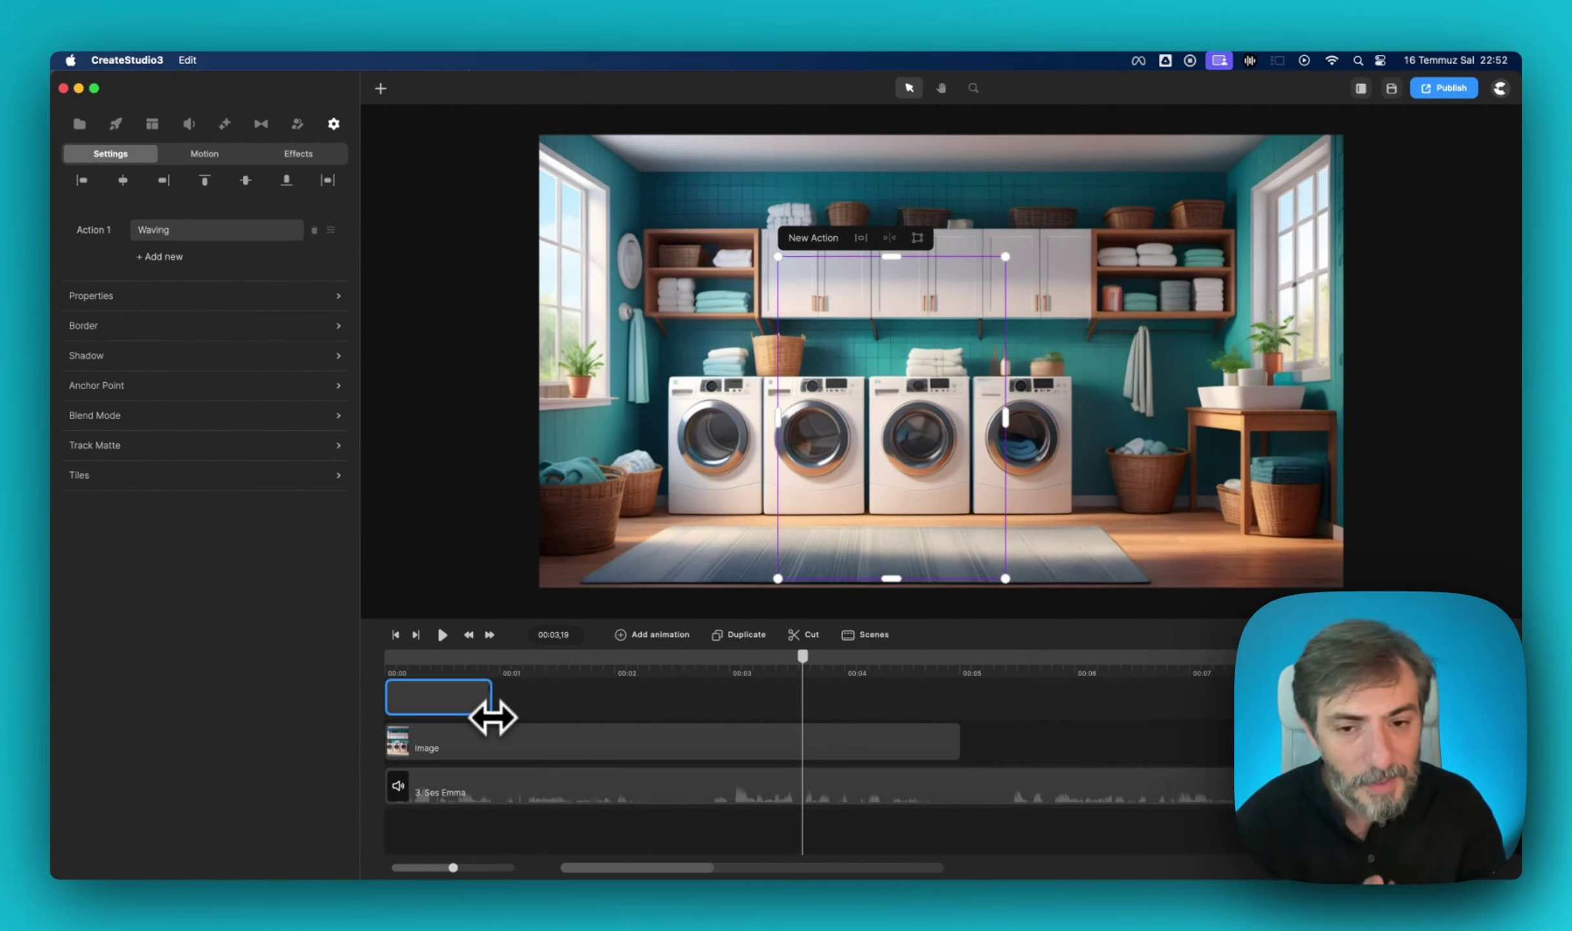
{"action": "left_click_drag", "start_coordinate": [491, 714], "coordinate": [724, 711]}
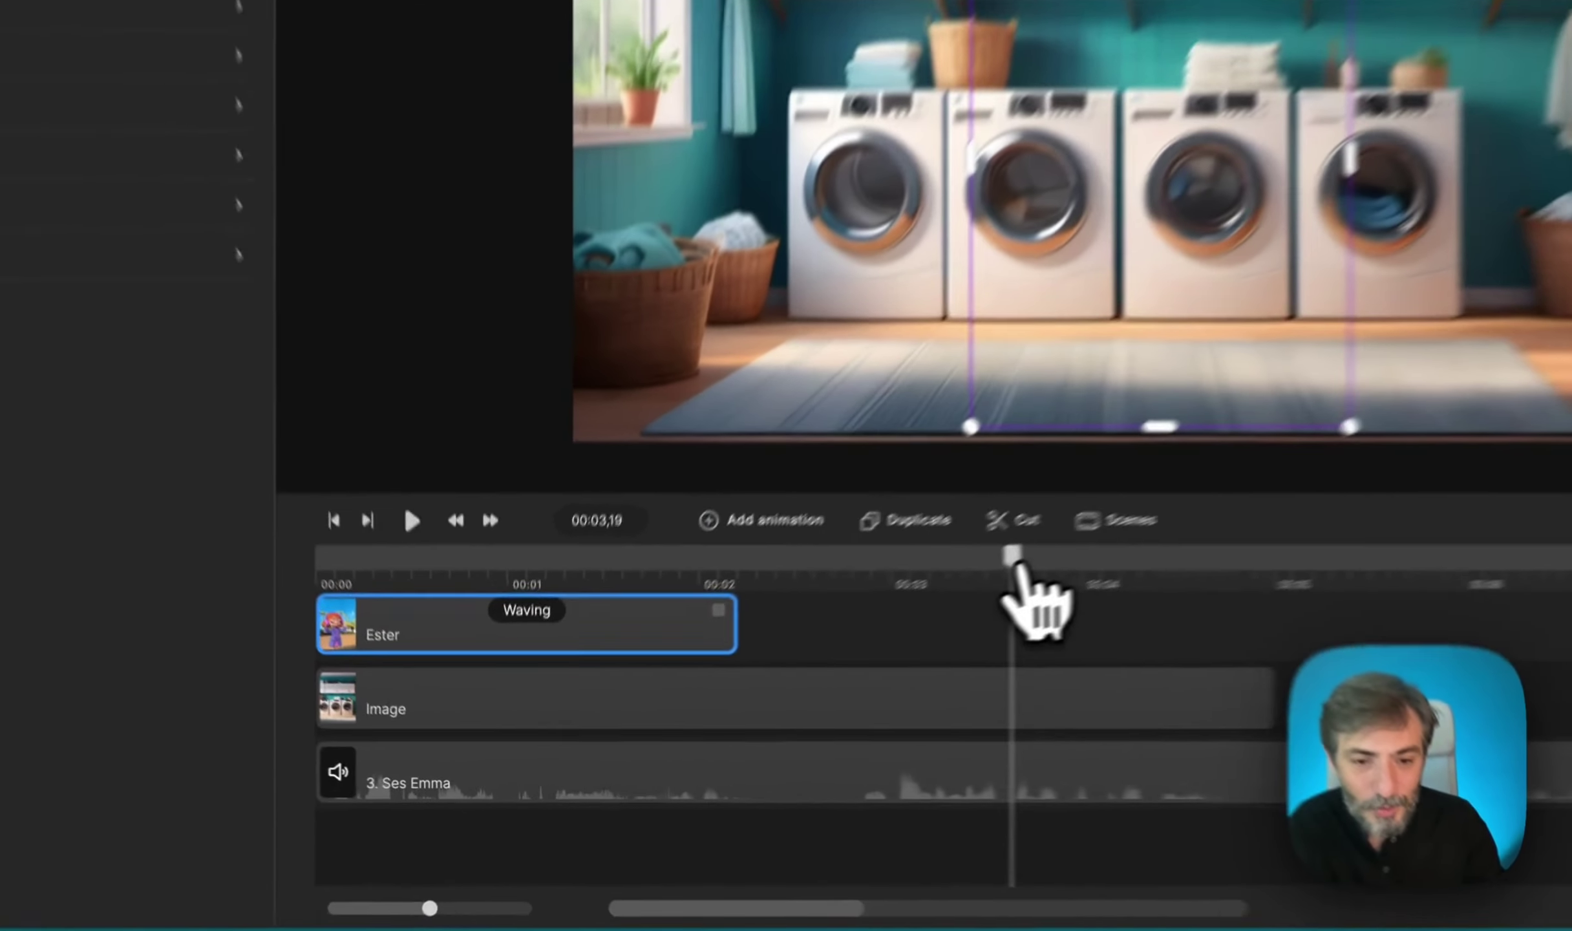
Move the playhead to 00:01,04 and view the properties that can be animated for Ester, without adding any.
{"action": "left_click_drag", "start_coordinate": [808, 660], "coordinate": [512, 666]}
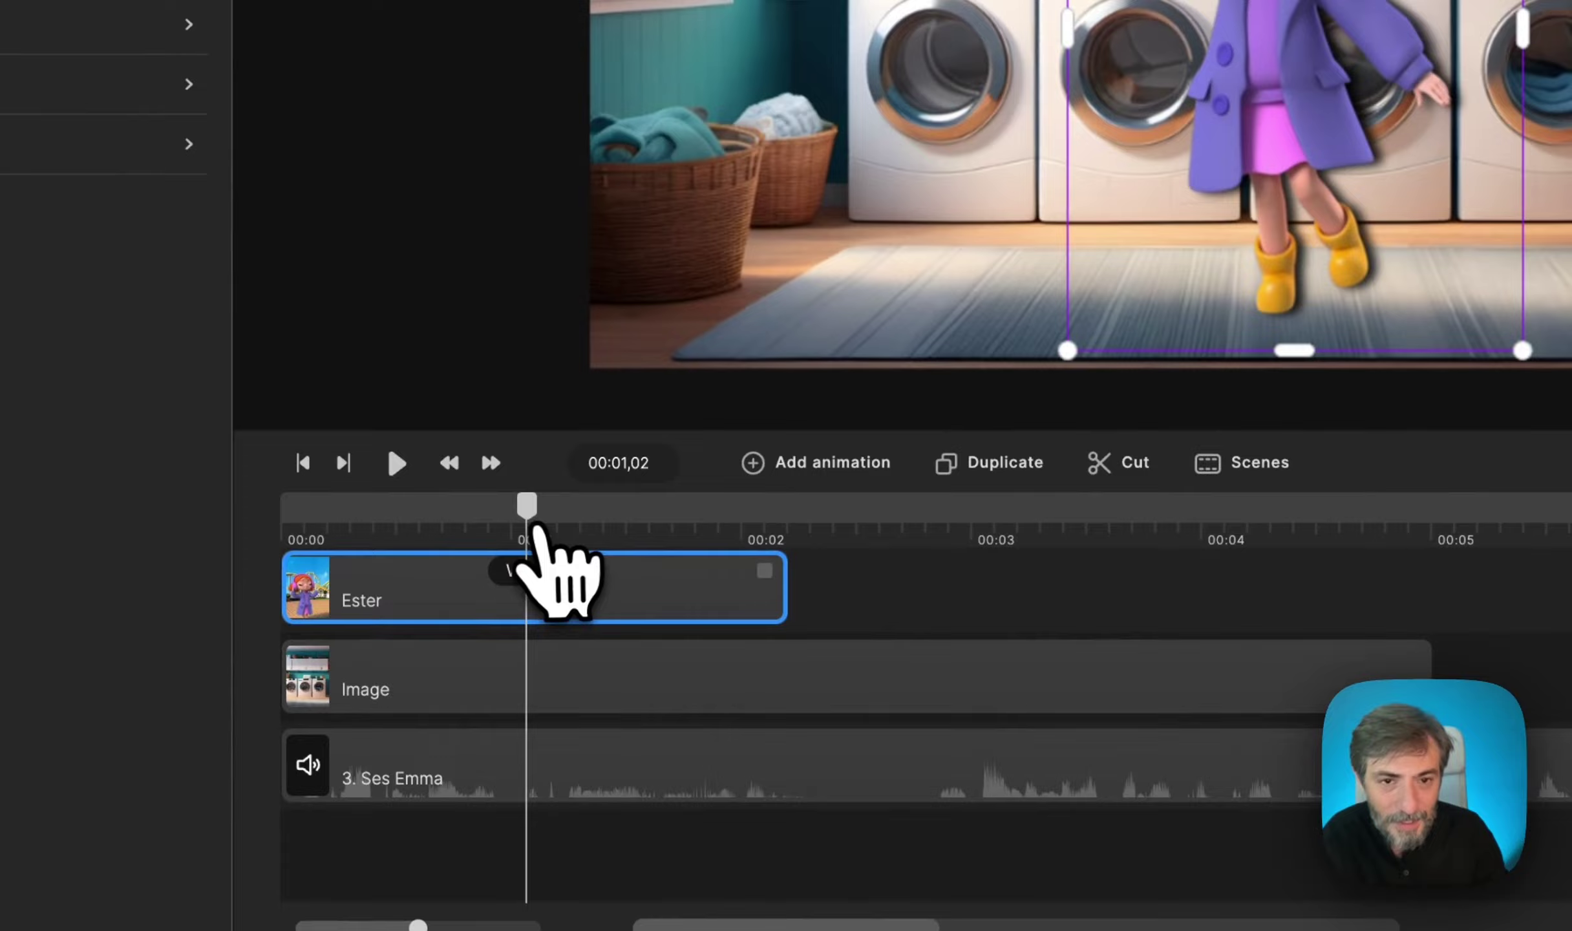
{"action": "left_click_drag", "start_coordinate": [535, 529], "coordinate": [543, 526]}
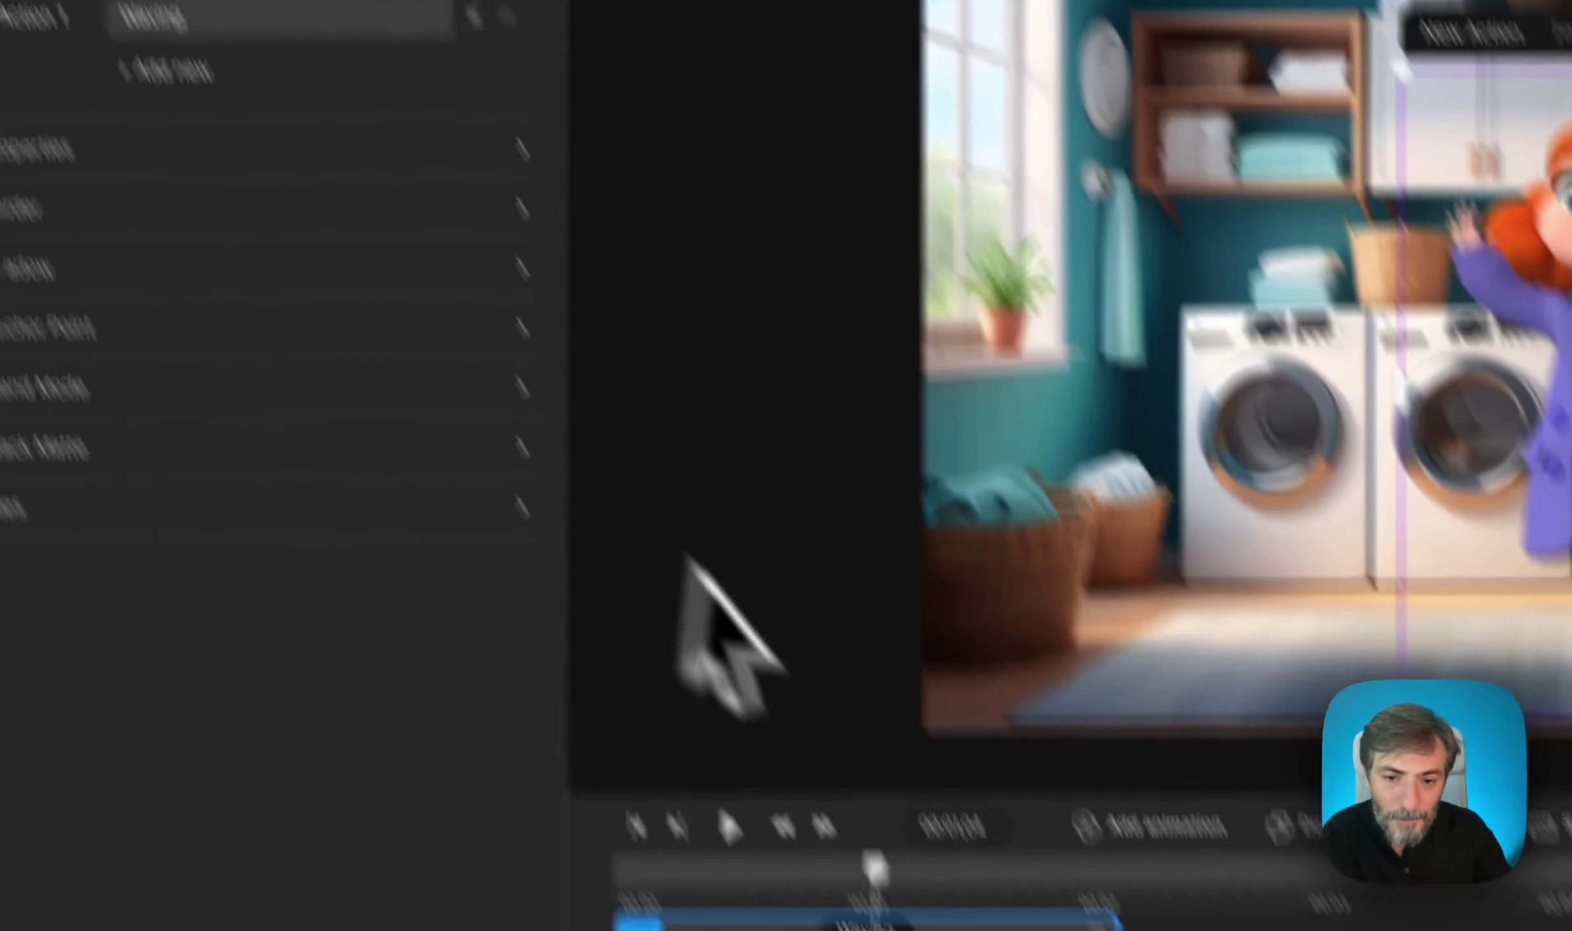
{"action": "left_click", "coordinate": [1161, 829]}
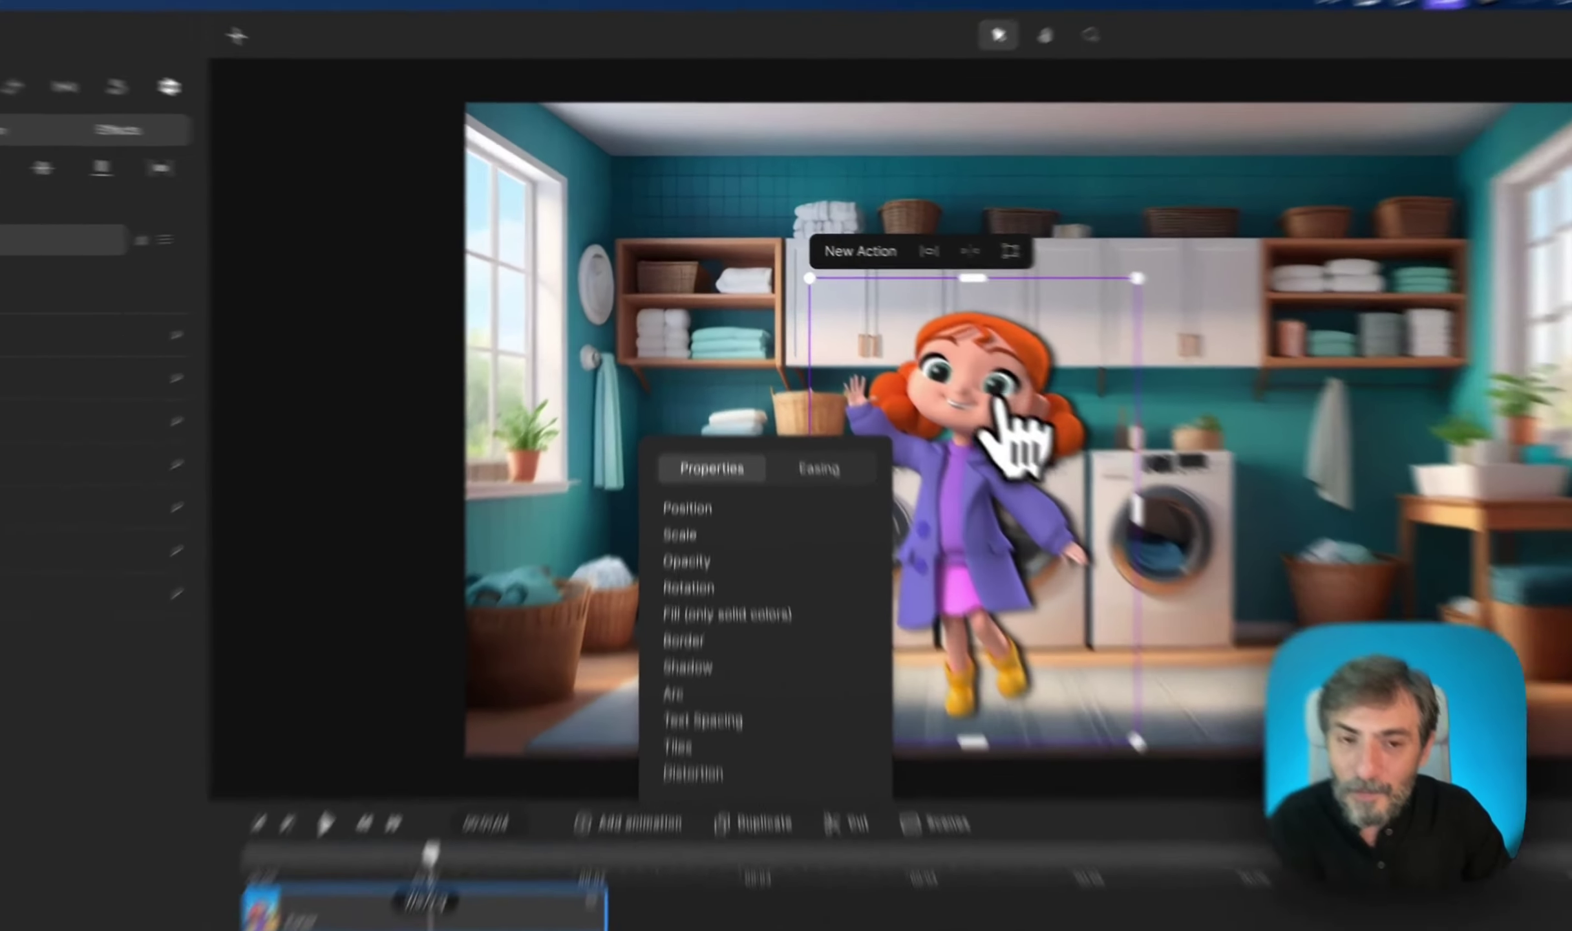
{"action": "left_click", "coordinate": [897, 337]}
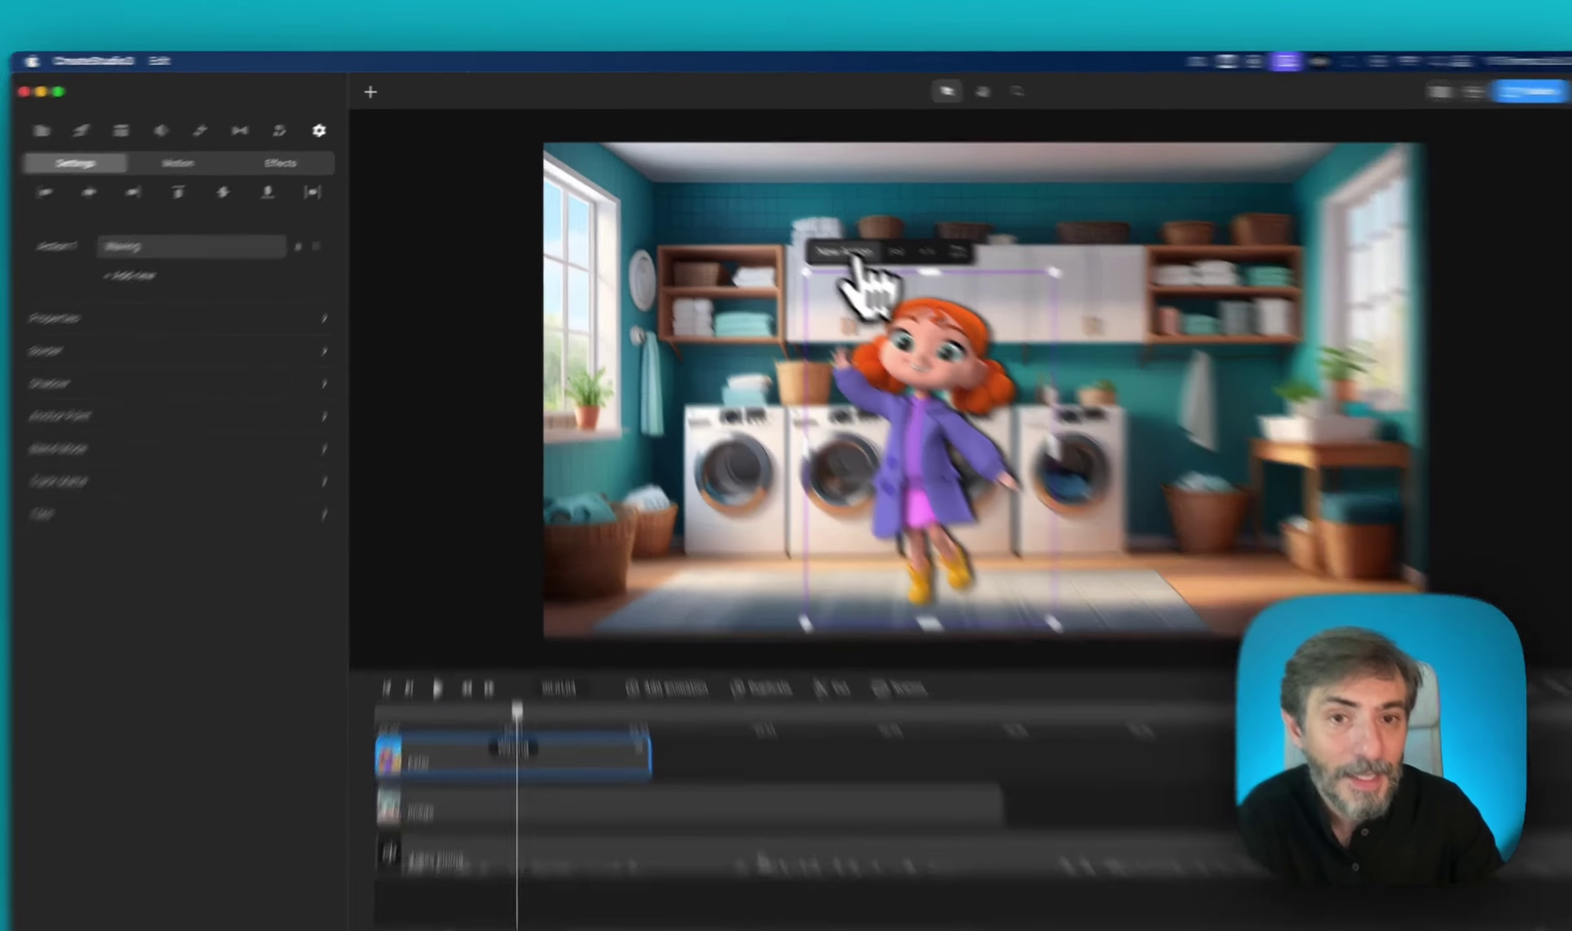
Add the Hugging a Dog, Pointing, Sitting and Selfie actions to Ester after Waving.
{"action": "left_click", "coordinate": [816, 235]}
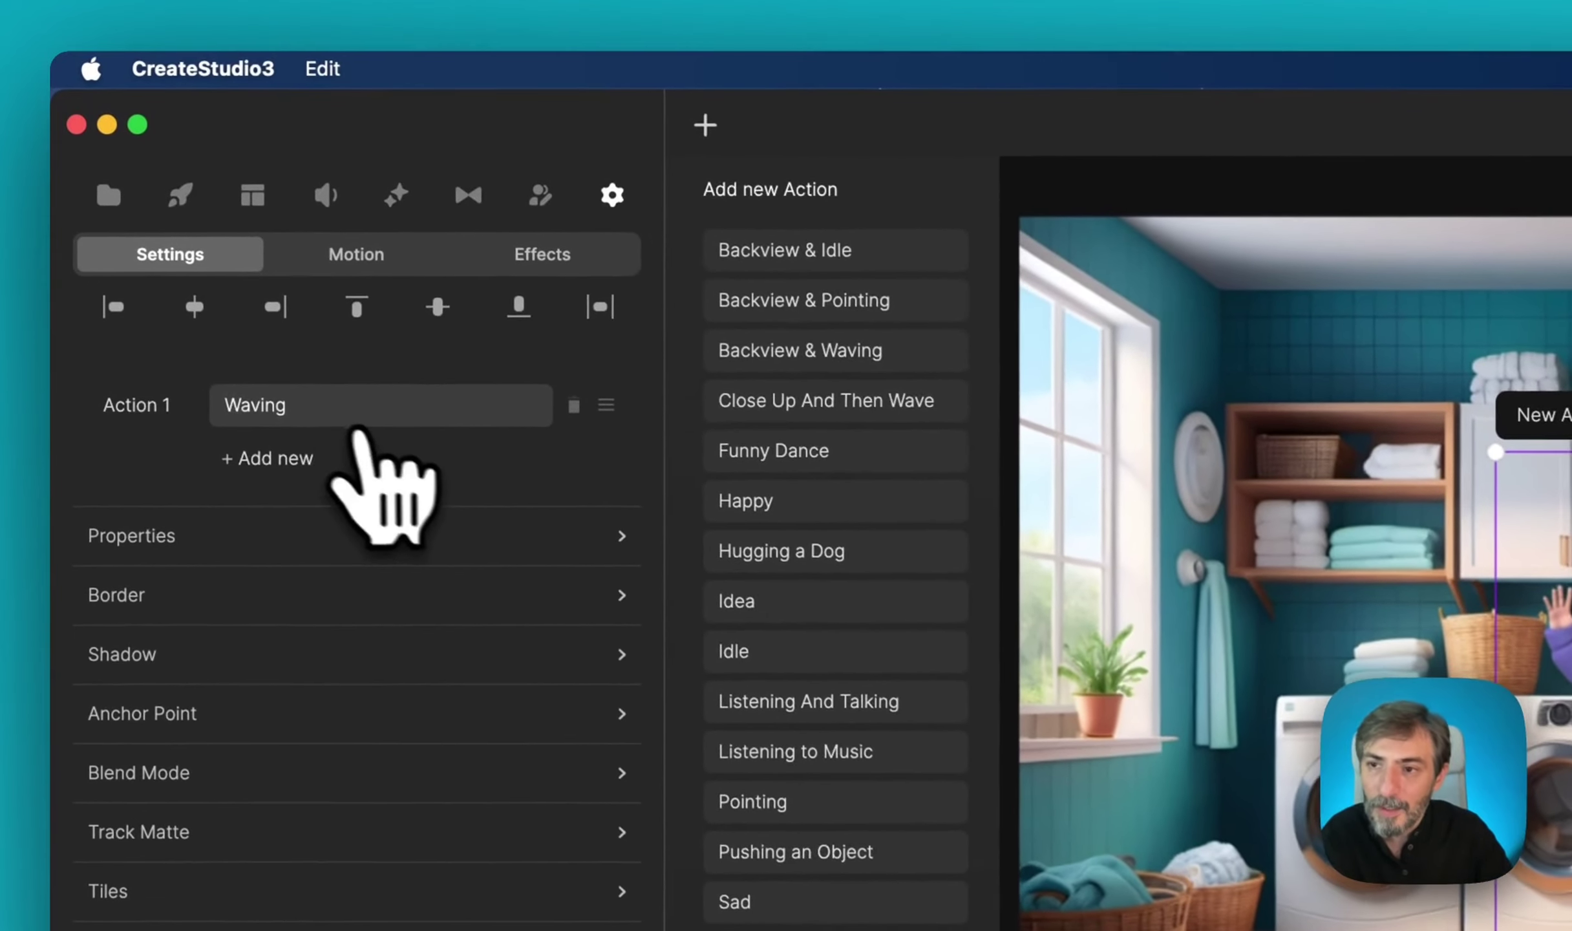
{"action": "left_click", "coordinate": [194, 230]}
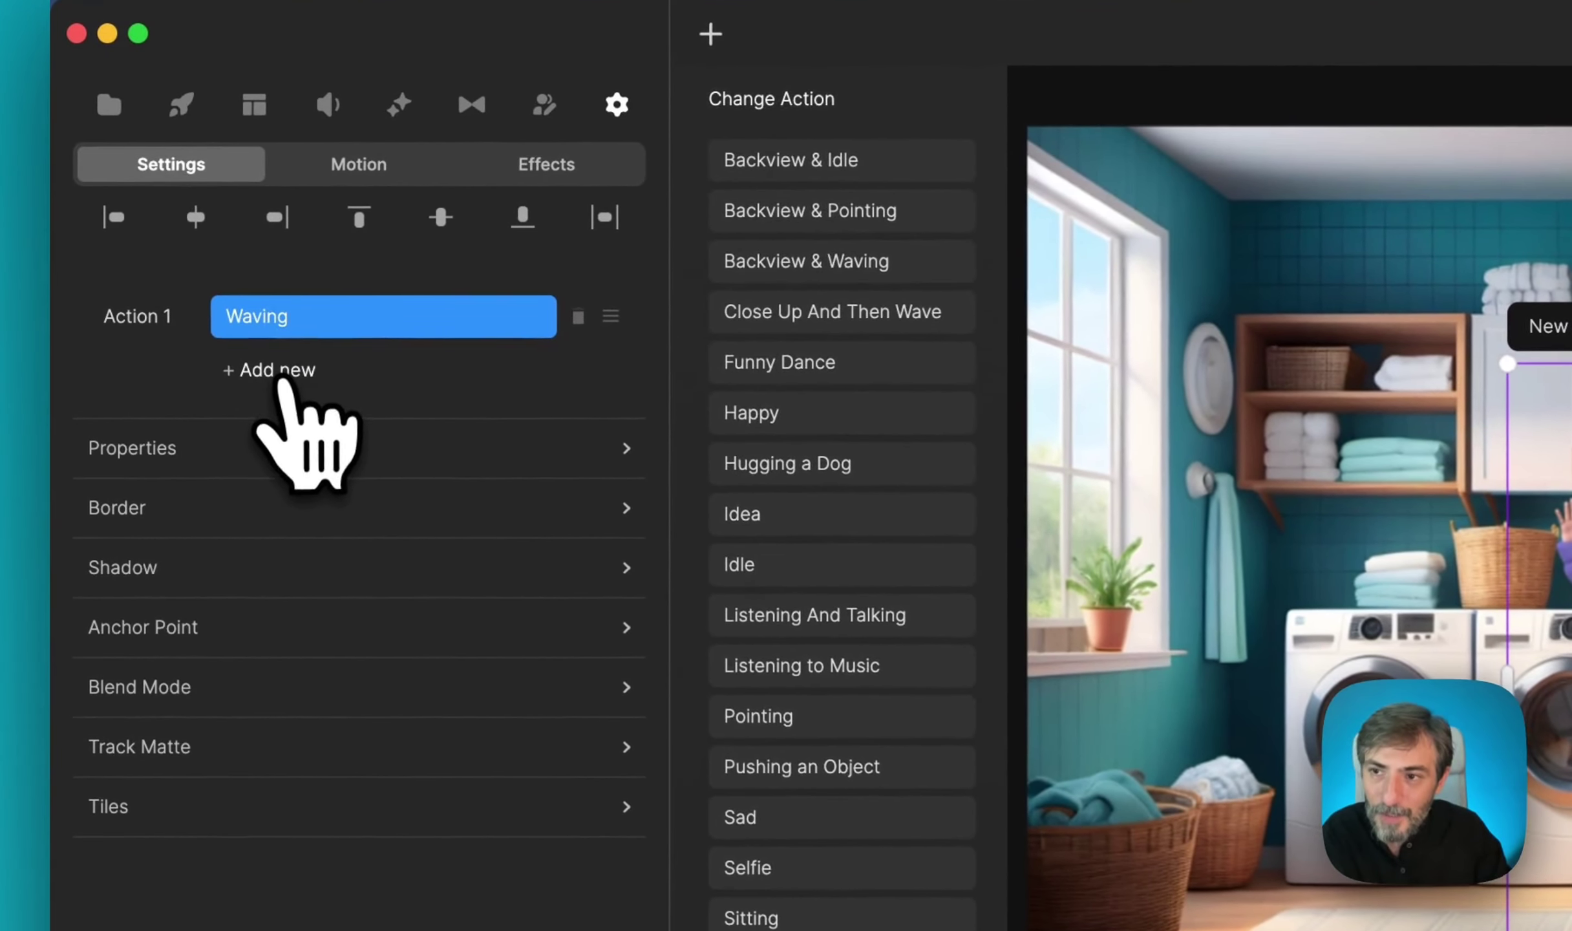
{"action": "left_click", "coordinate": [165, 259]}
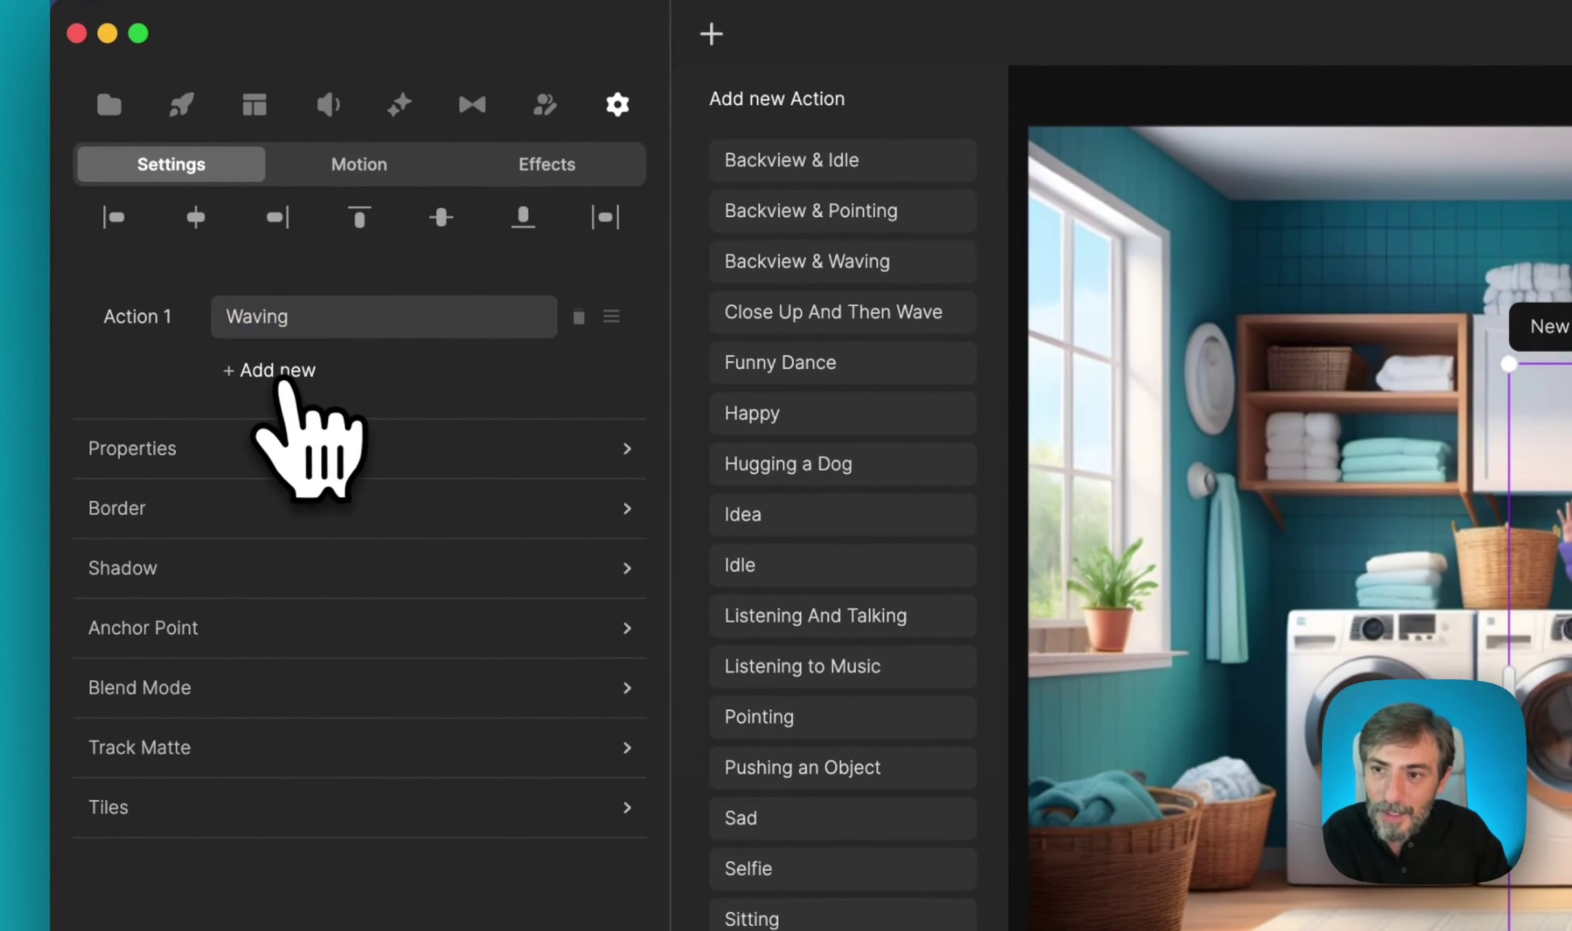
{"action": "left_click", "coordinate": [772, 476]}
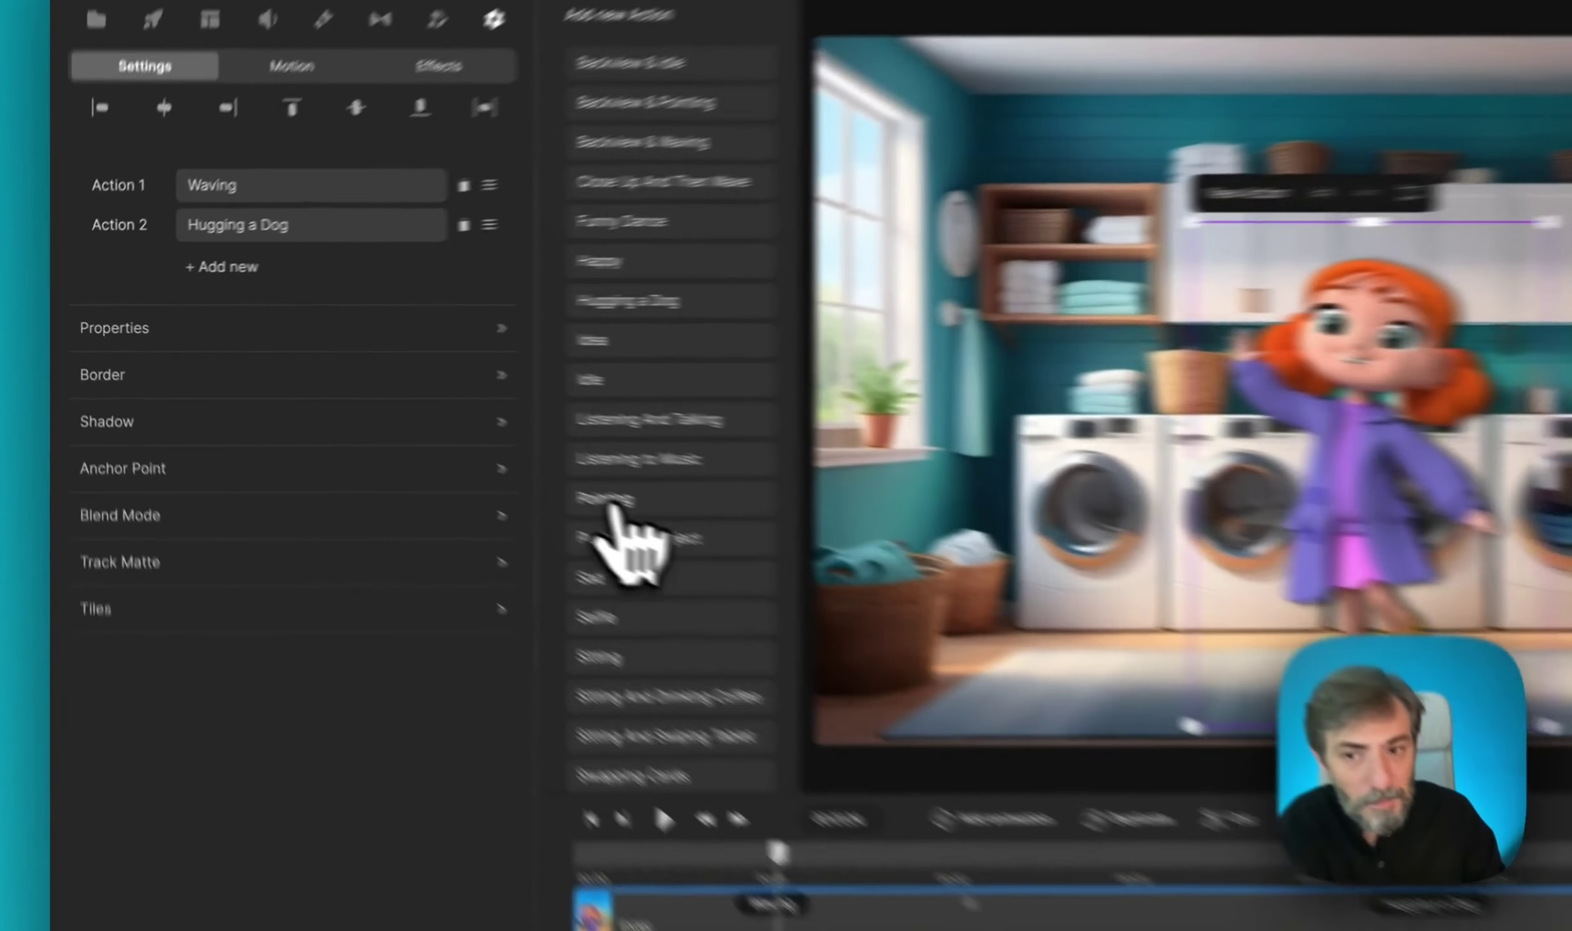
{"action": "left_click", "coordinate": [405, 430]}
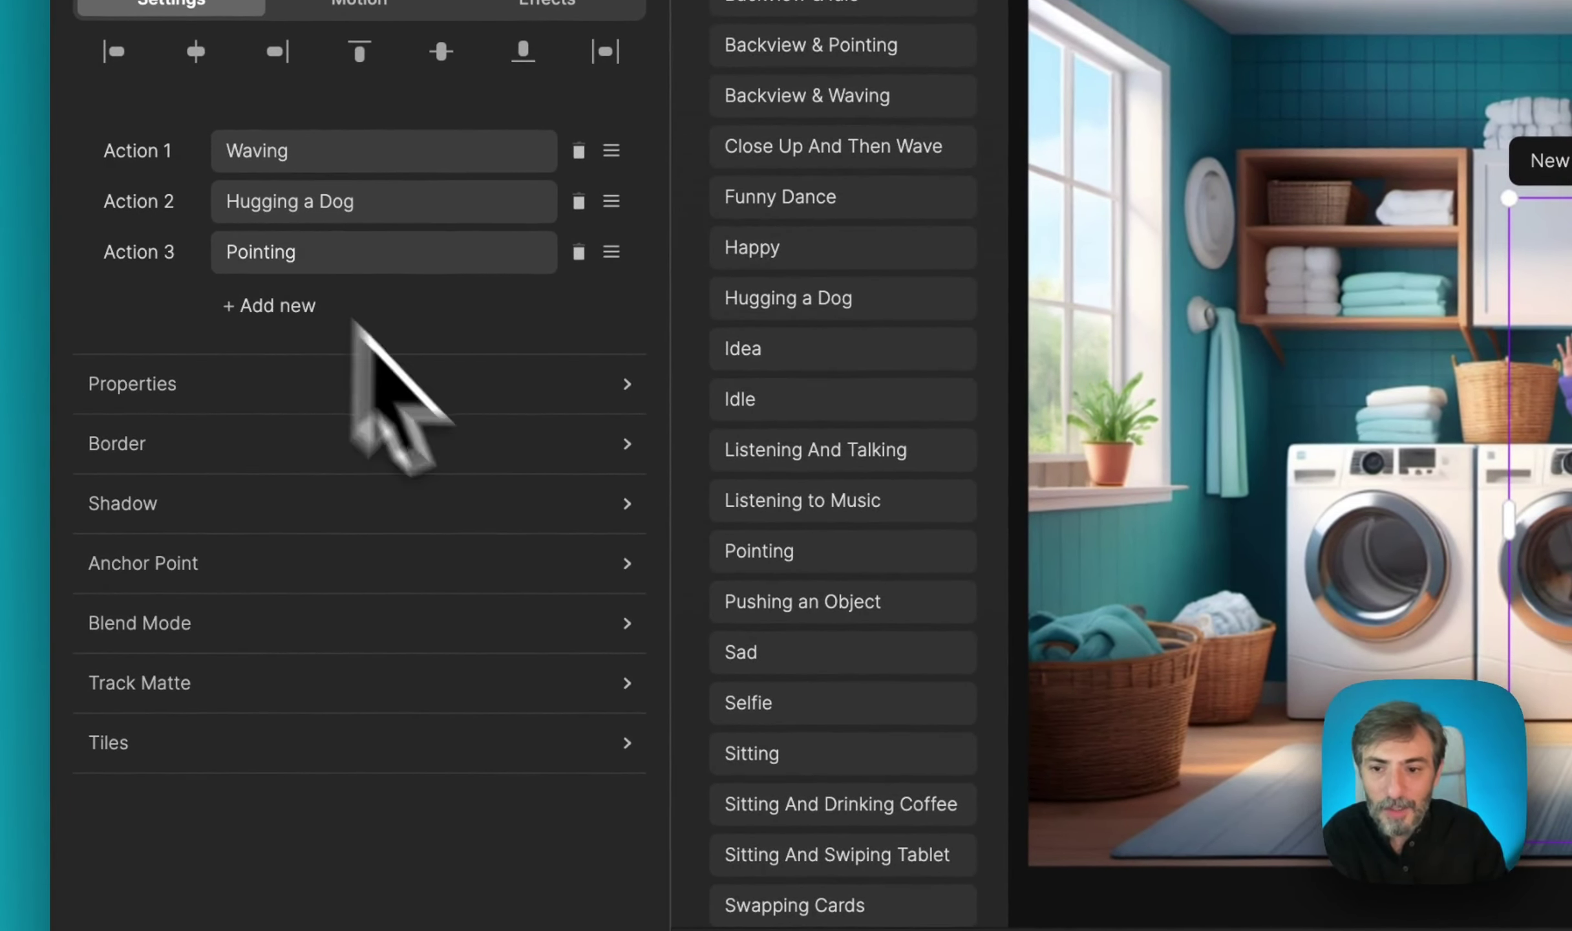
{"action": "left_click", "coordinate": [763, 756]}
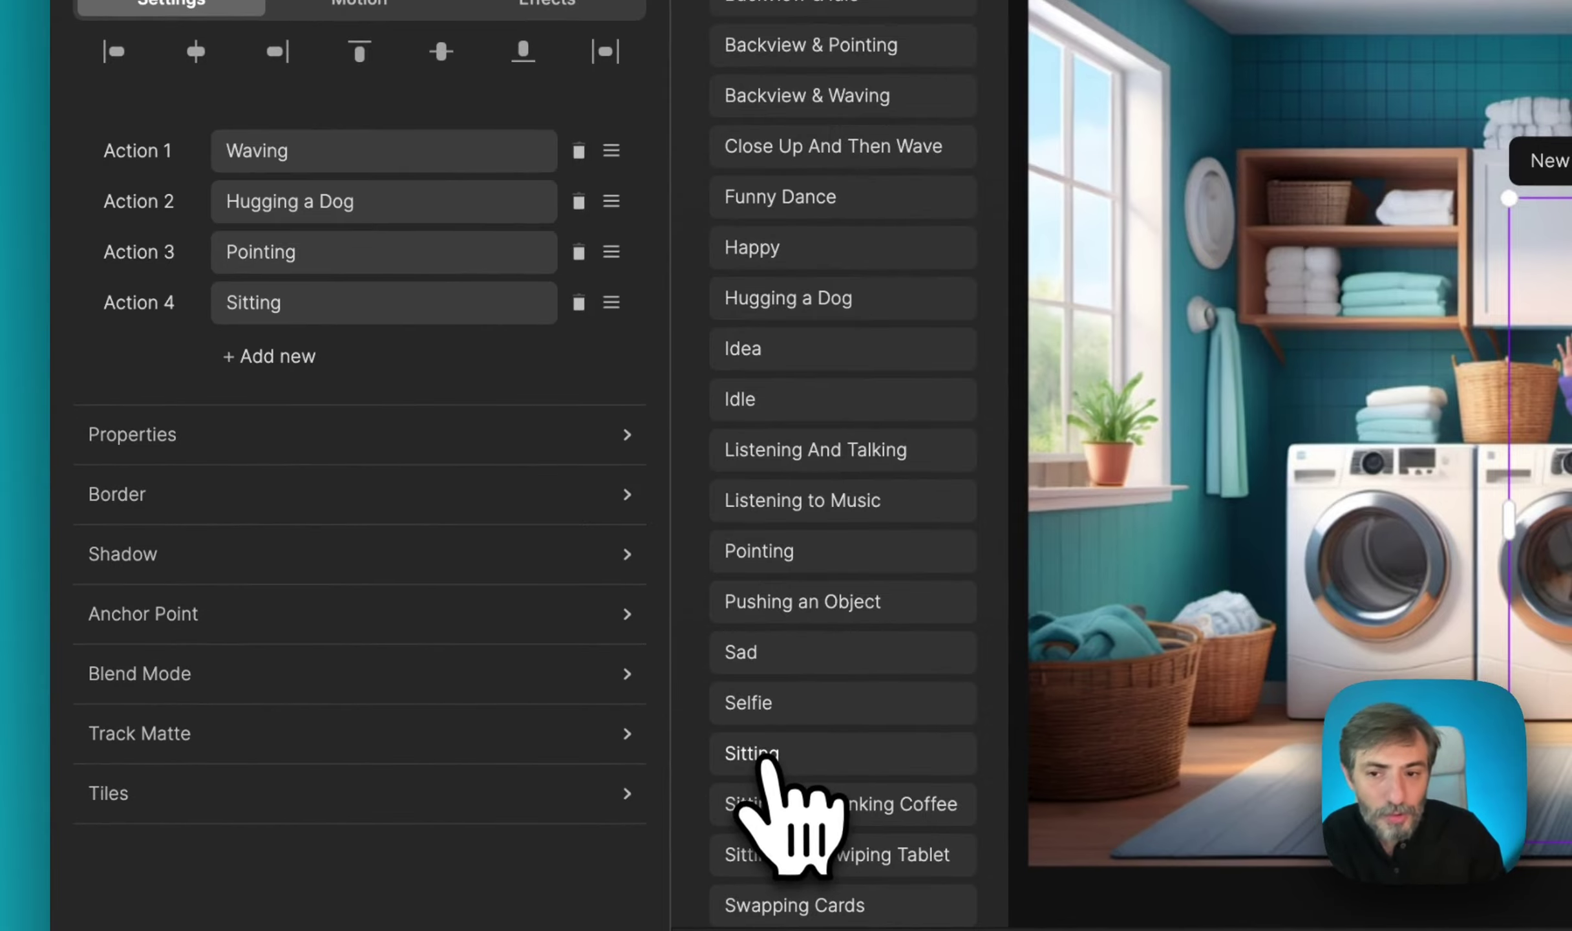
{"action": "left_click", "coordinate": [759, 705]}
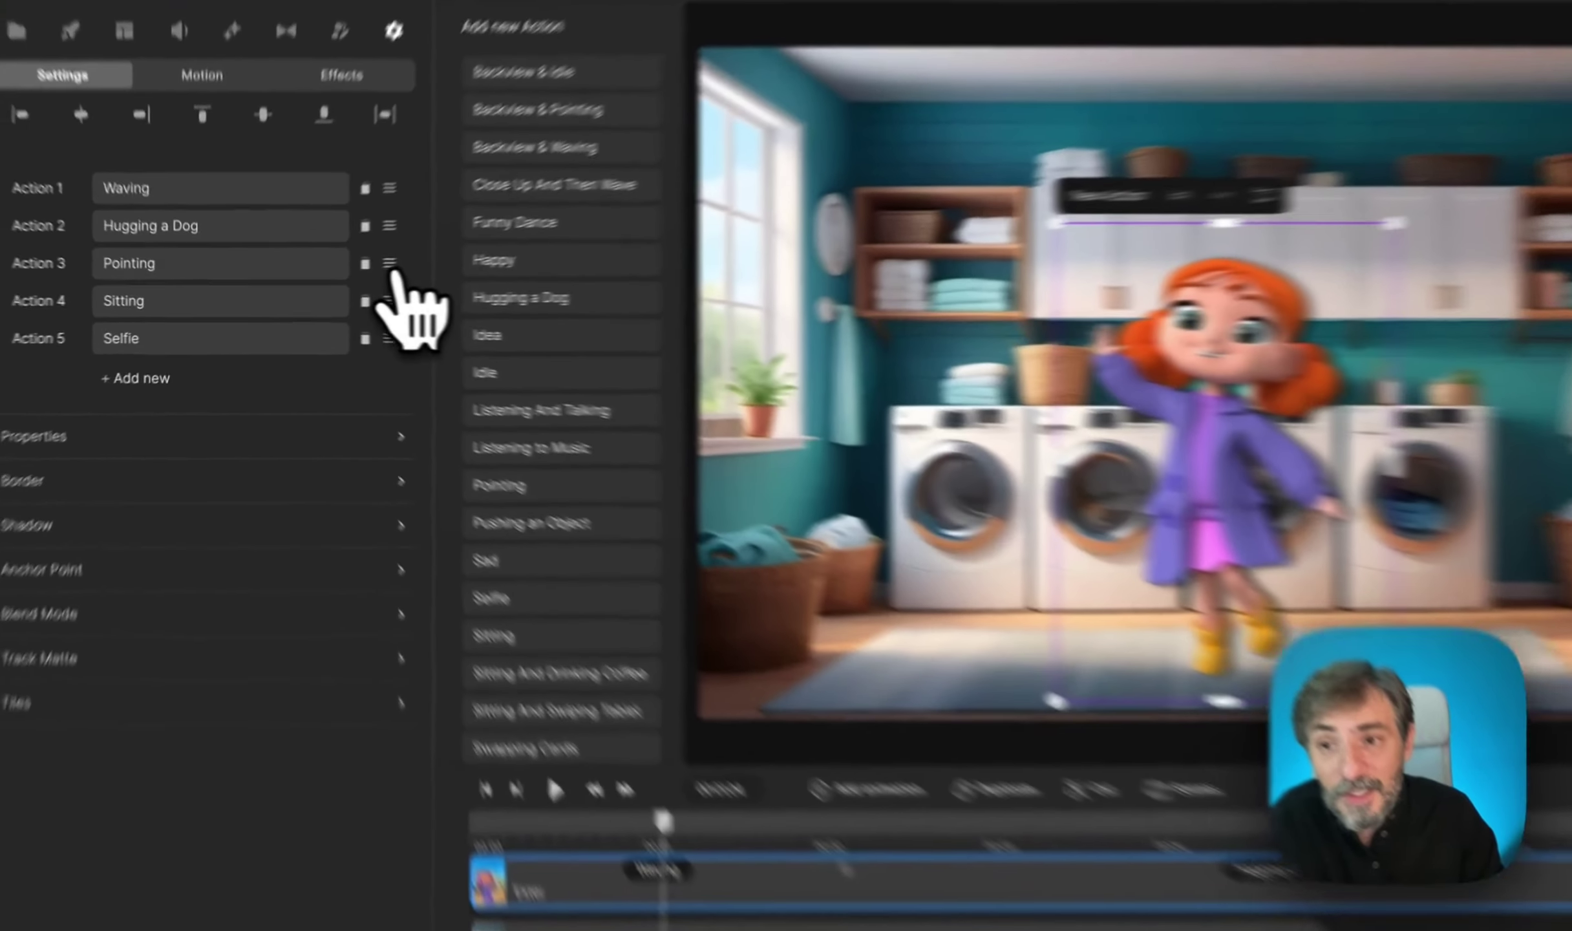
Reorder Ester's actions to Waving, Pointing, Sitting, Hugging a Dog and Selfie.
{"action": "left_click_drag", "start_coordinate": [334, 284], "coordinate": [335, 256]}
{"action": "left_click_drag", "start_coordinate": [452, 296], "coordinate": [455, 247]}
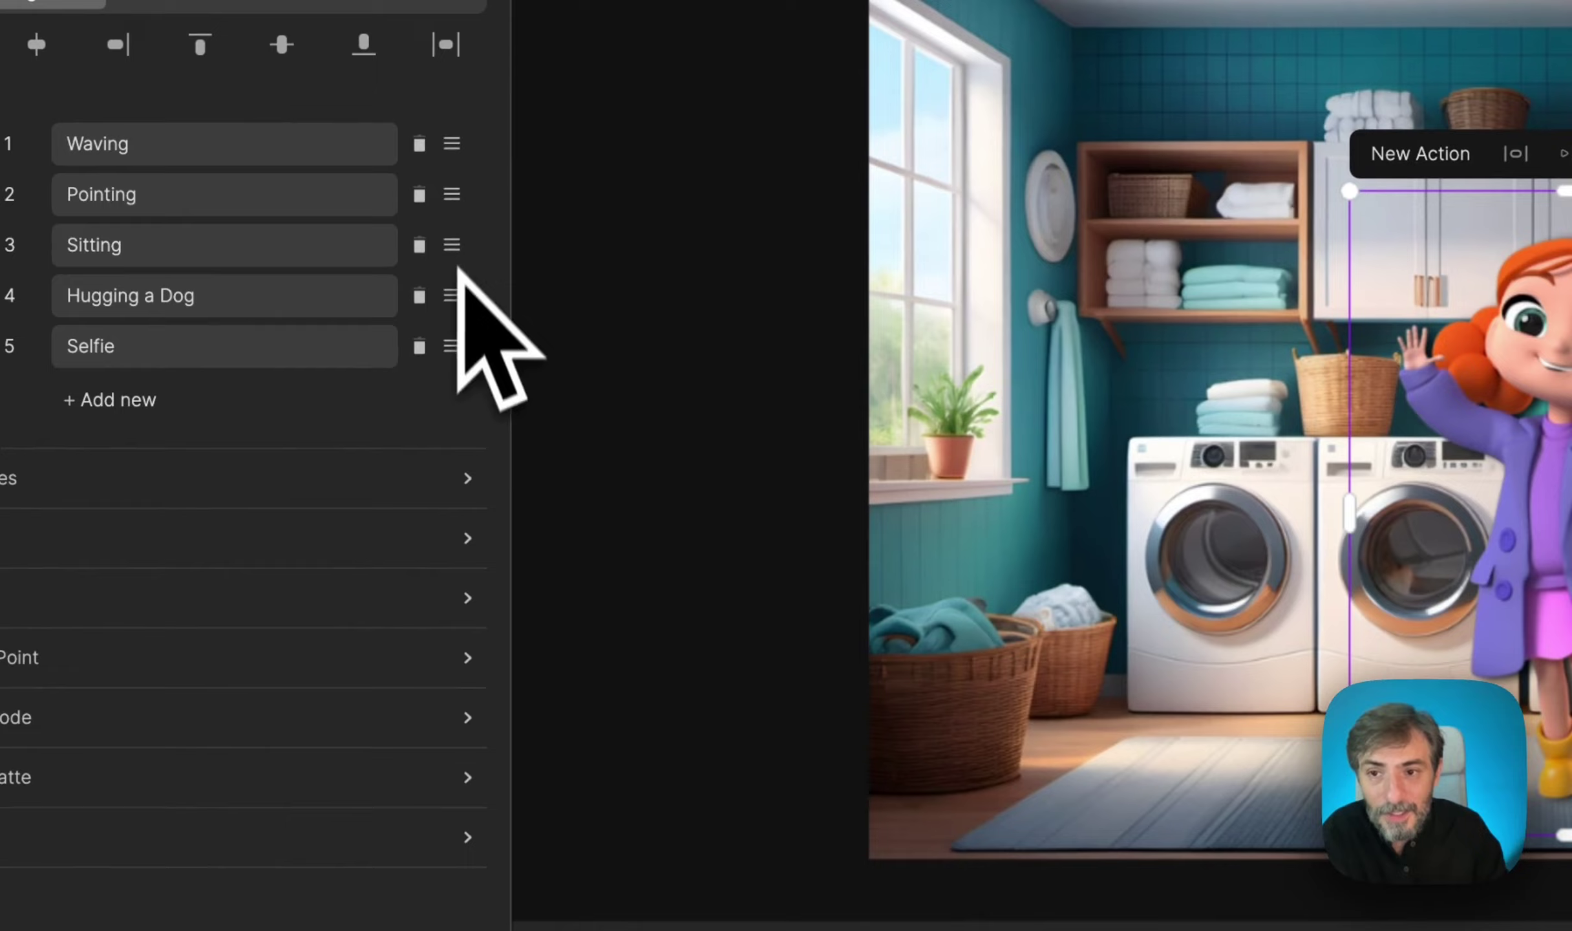
Move Selfie ahead of Hugging a Dog in Ester's action order and preview the animation from 00:00,27.
{"action": "left_click_drag", "start_coordinate": [452, 345], "coordinate": [455, 296]}
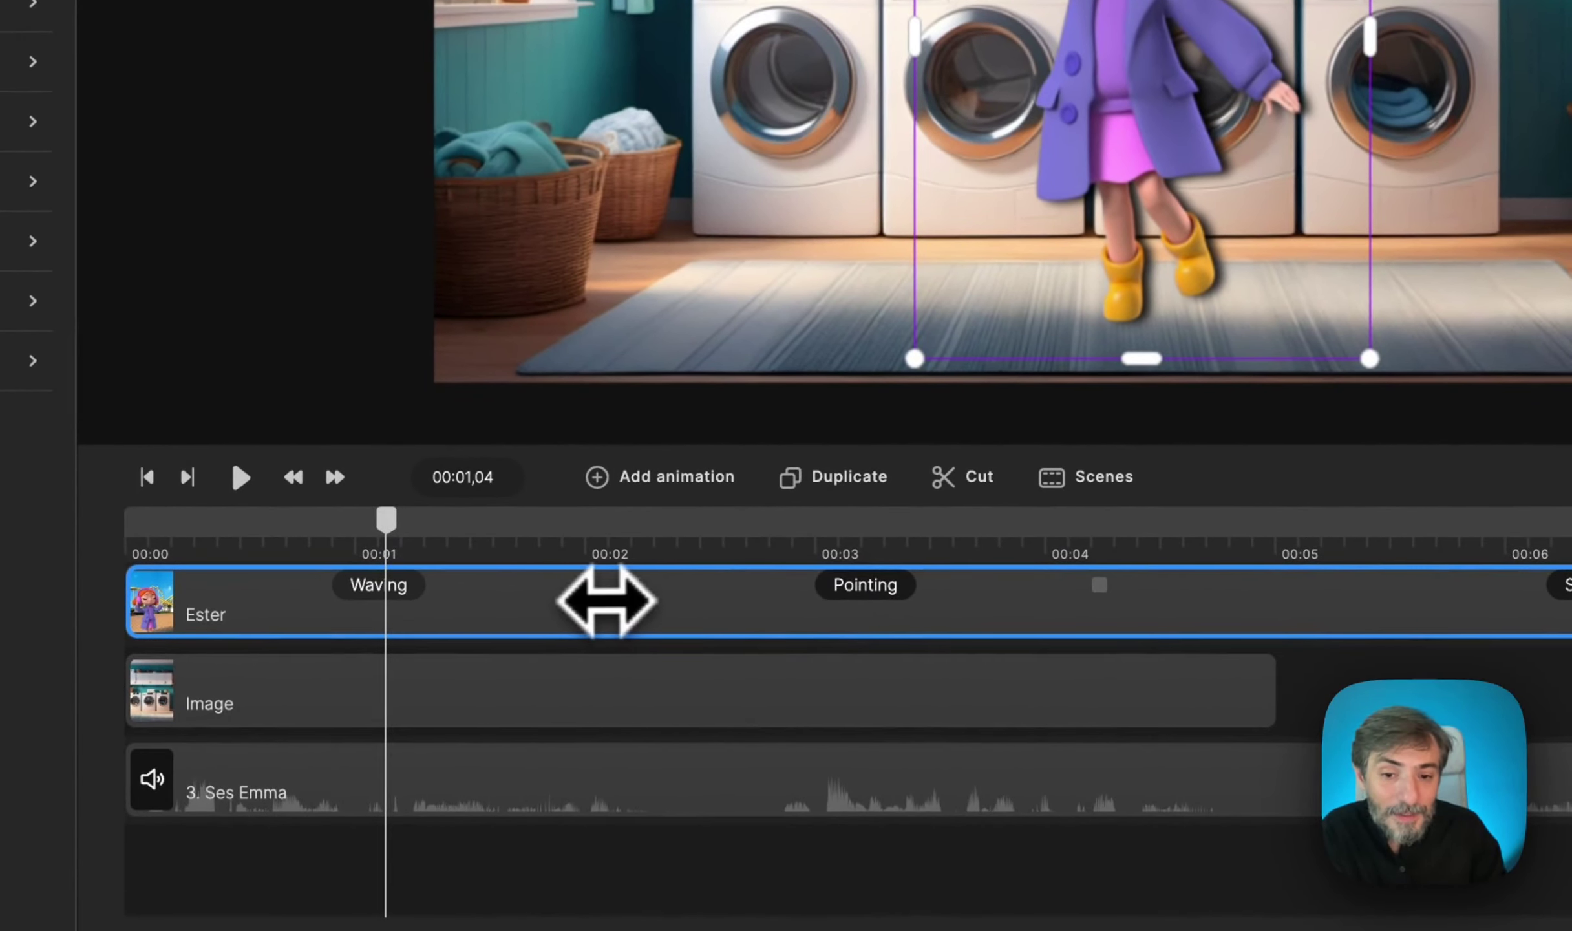
{"action": "mouse_move", "coordinate": [610, 607]}
{"action": "left_mouse_down"}
{"action": "mouse_move", "coordinate": [1155, 621]}
{"action": "mouse_move", "coordinate": [449, 604]}
{"action": "left_mouse_up"}
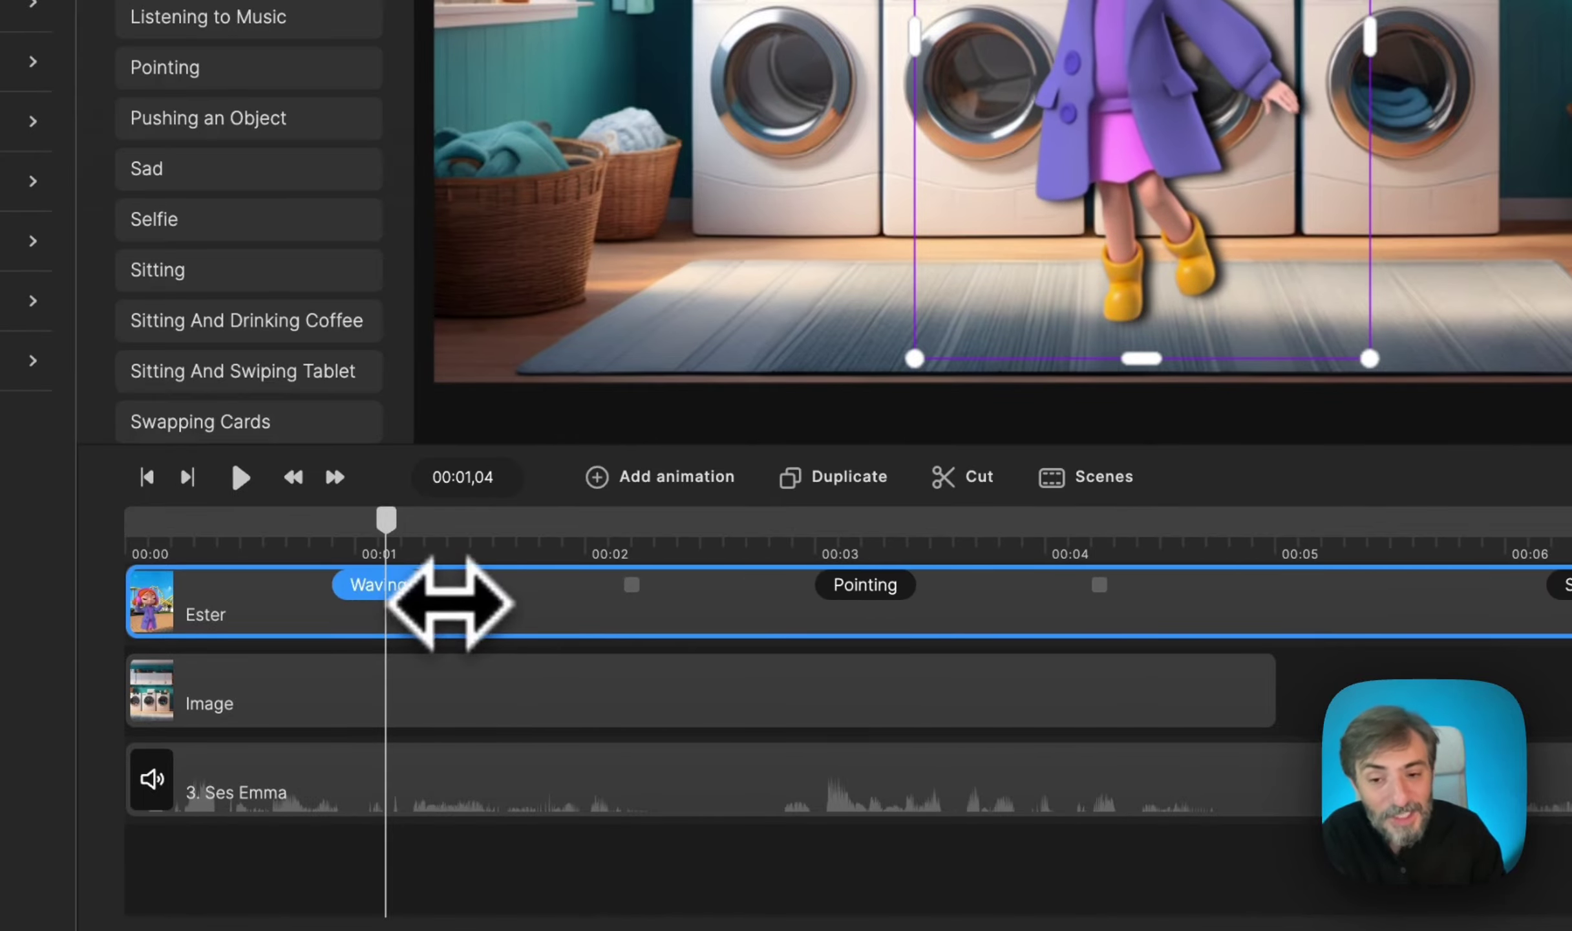
{"action": "left_click_drag", "start_coordinate": [624, 510], "coordinate": [557, 501]}
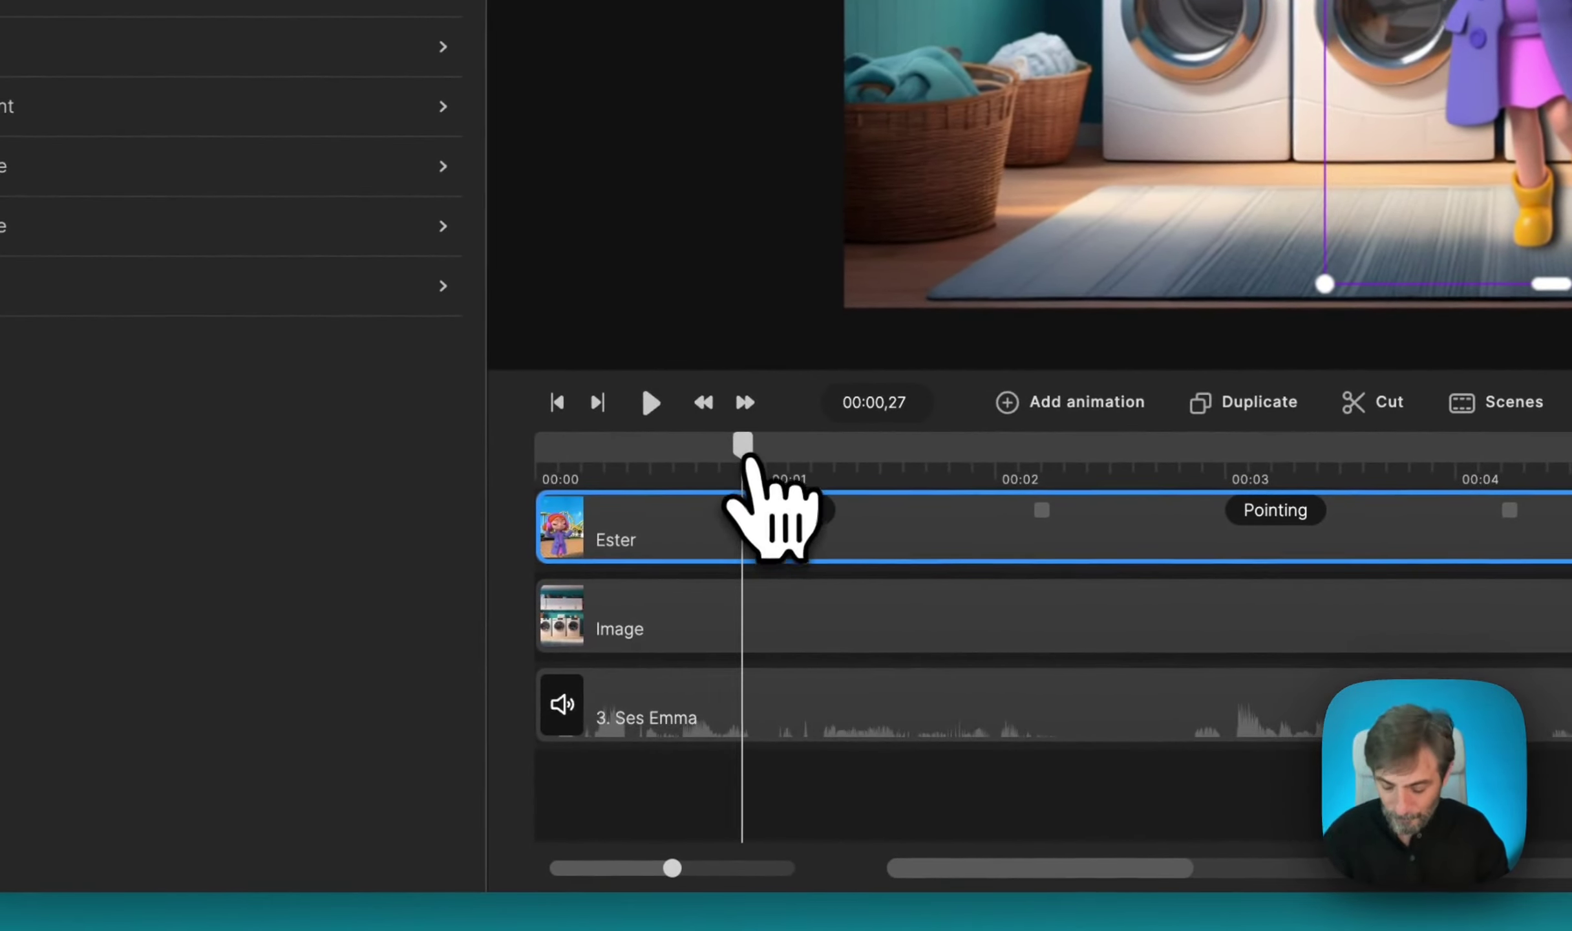
{"action": "key", "text": "space"}
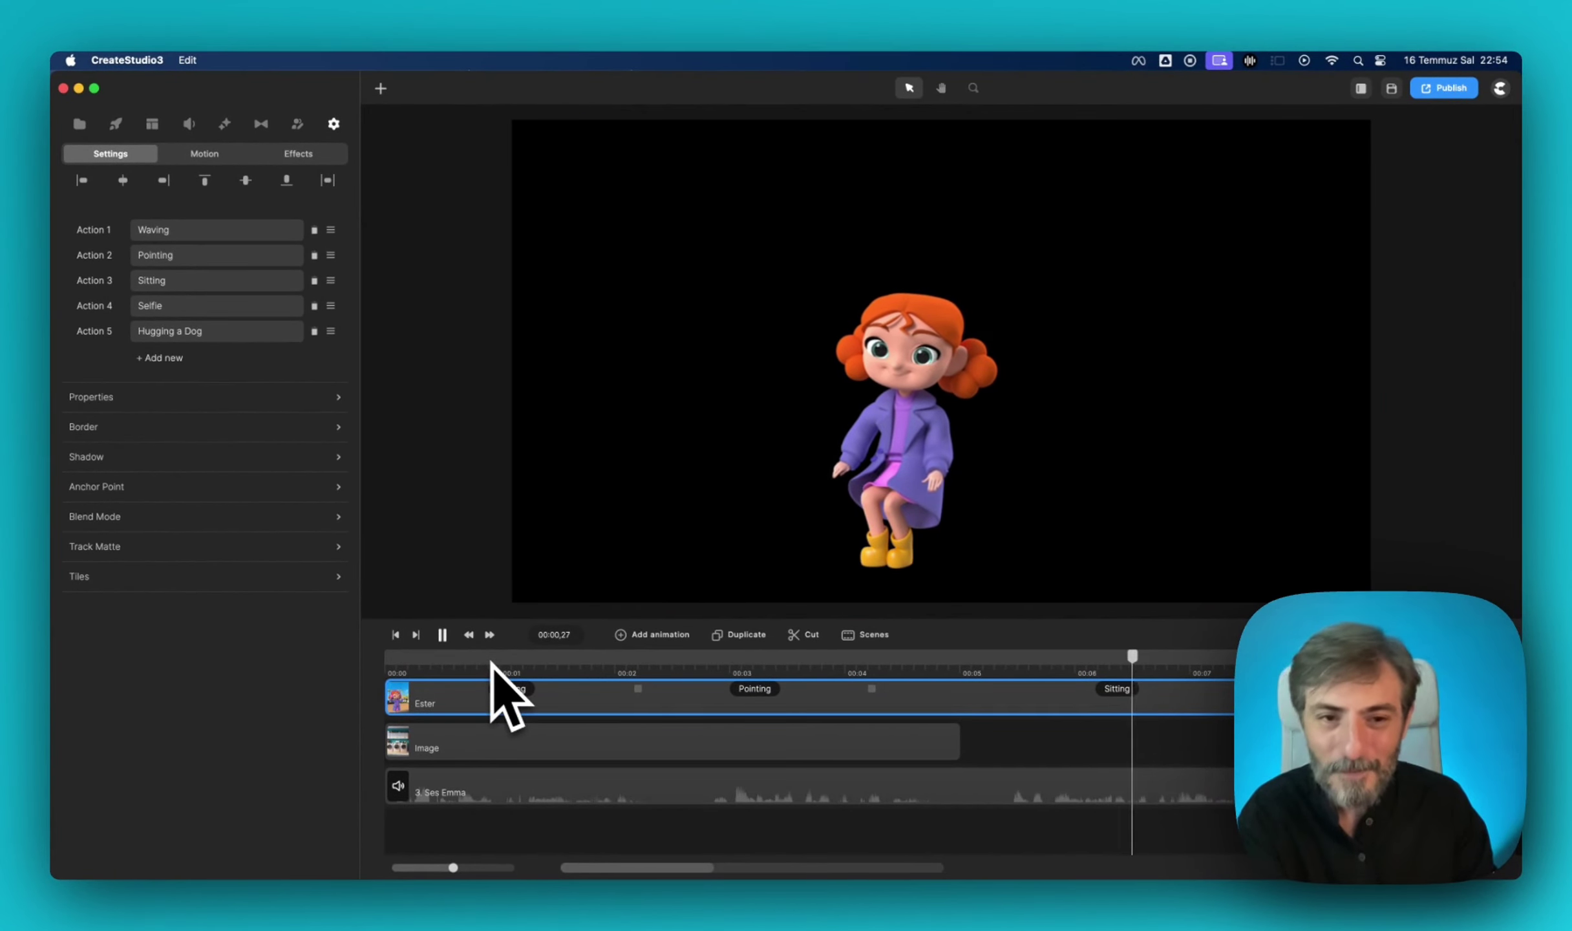
{"action": "key", "text": "space"}
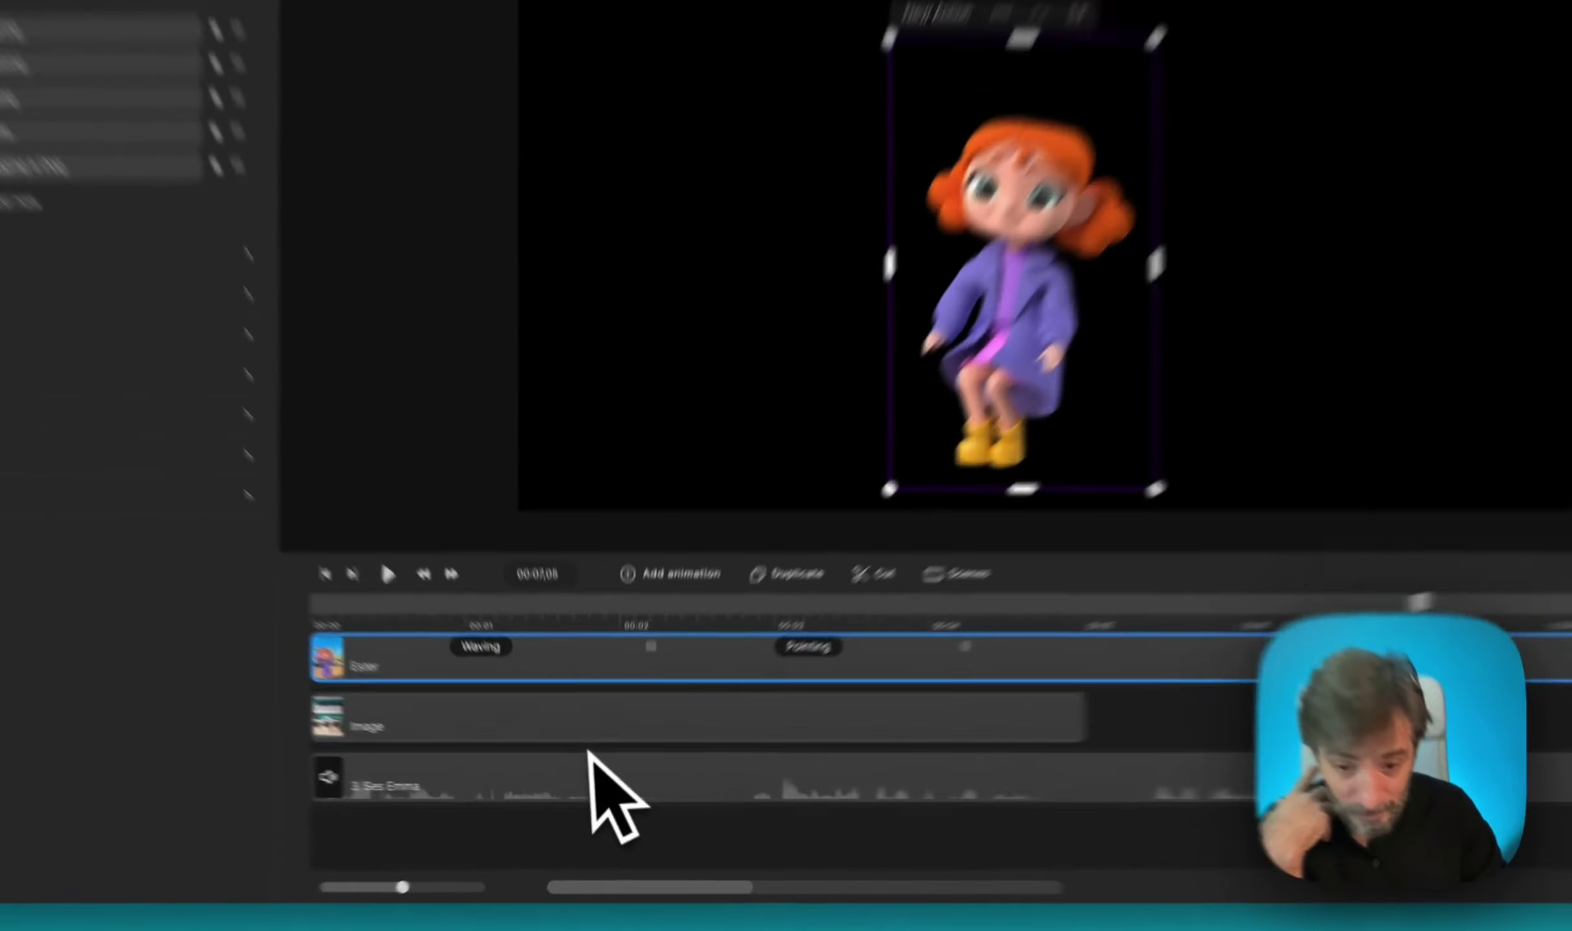
Extend the laundry room image clip to the end of the Ester clip at about 17 seconds and preview from 00:07,06.
{"action": "left_click", "coordinate": [588, 736]}
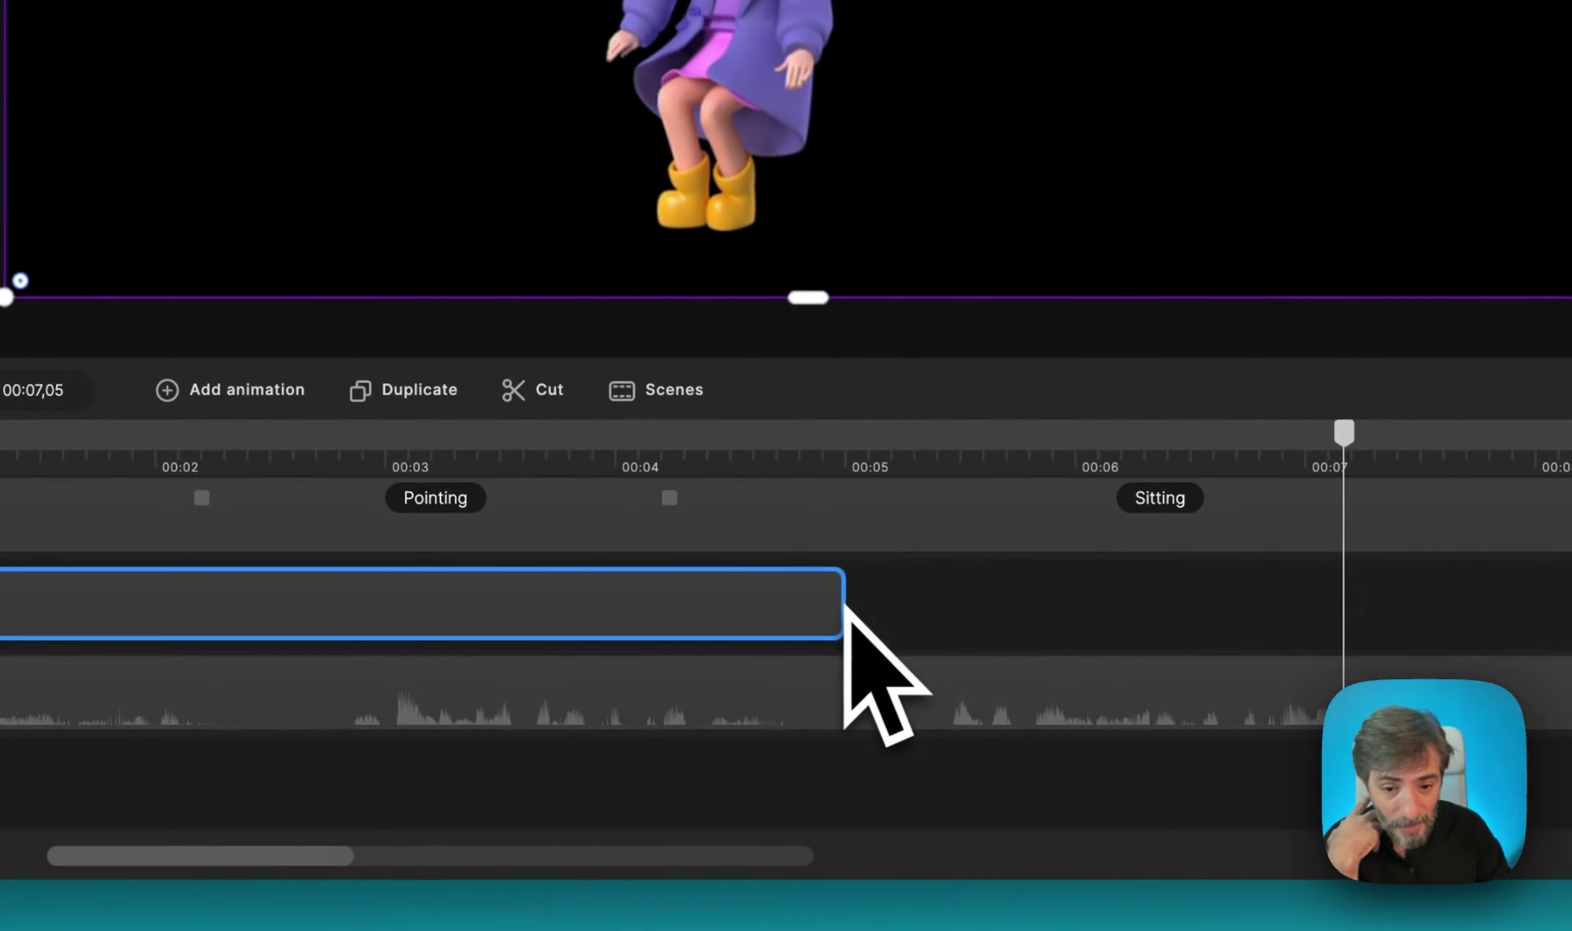
{"action": "left_click_drag", "start_coordinate": [844, 614], "coordinate": [1571, 624]}
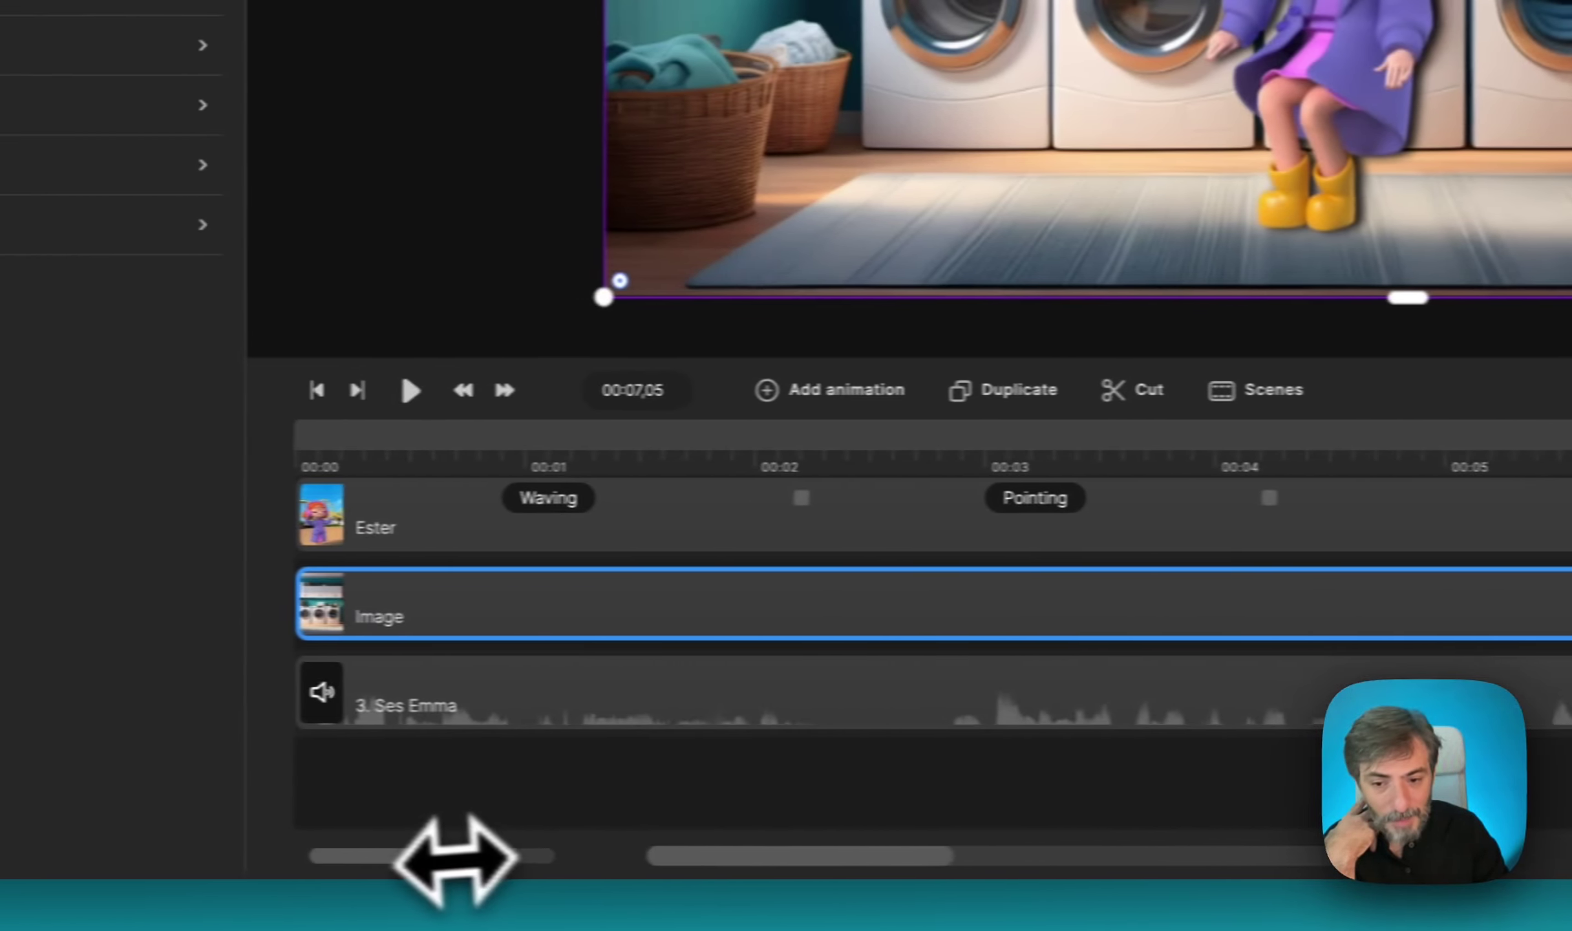
{"action": "left_click_drag", "start_coordinate": [456, 859], "coordinate": [420, 860]}
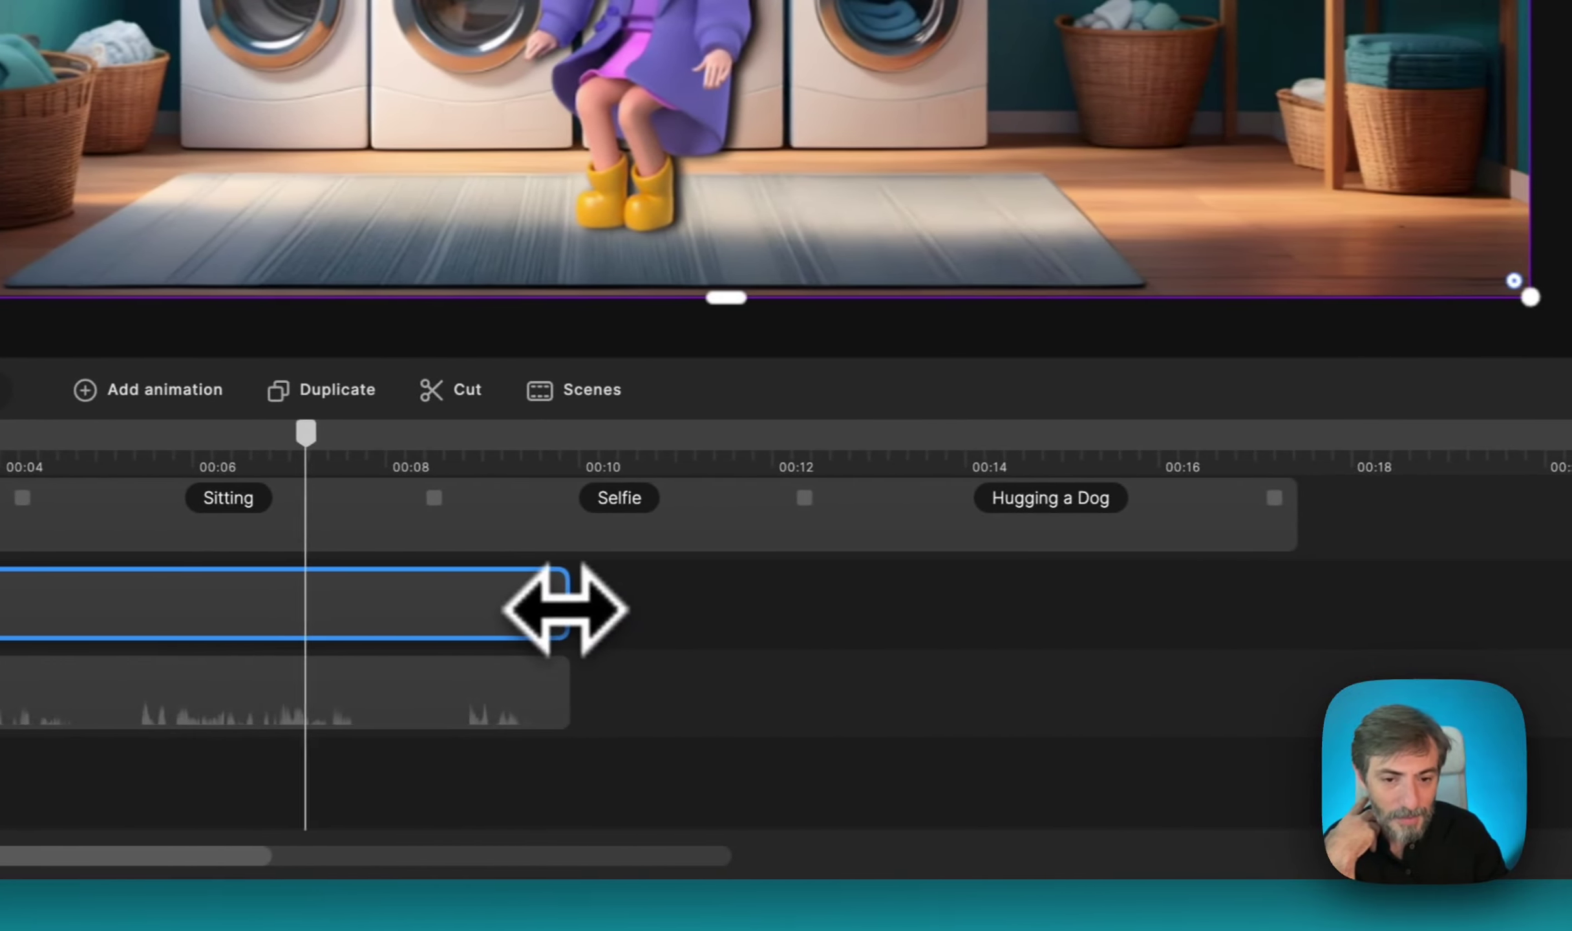
{"action": "left_click_drag", "start_coordinate": [566, 607], "coordinate": [1297, 614]}
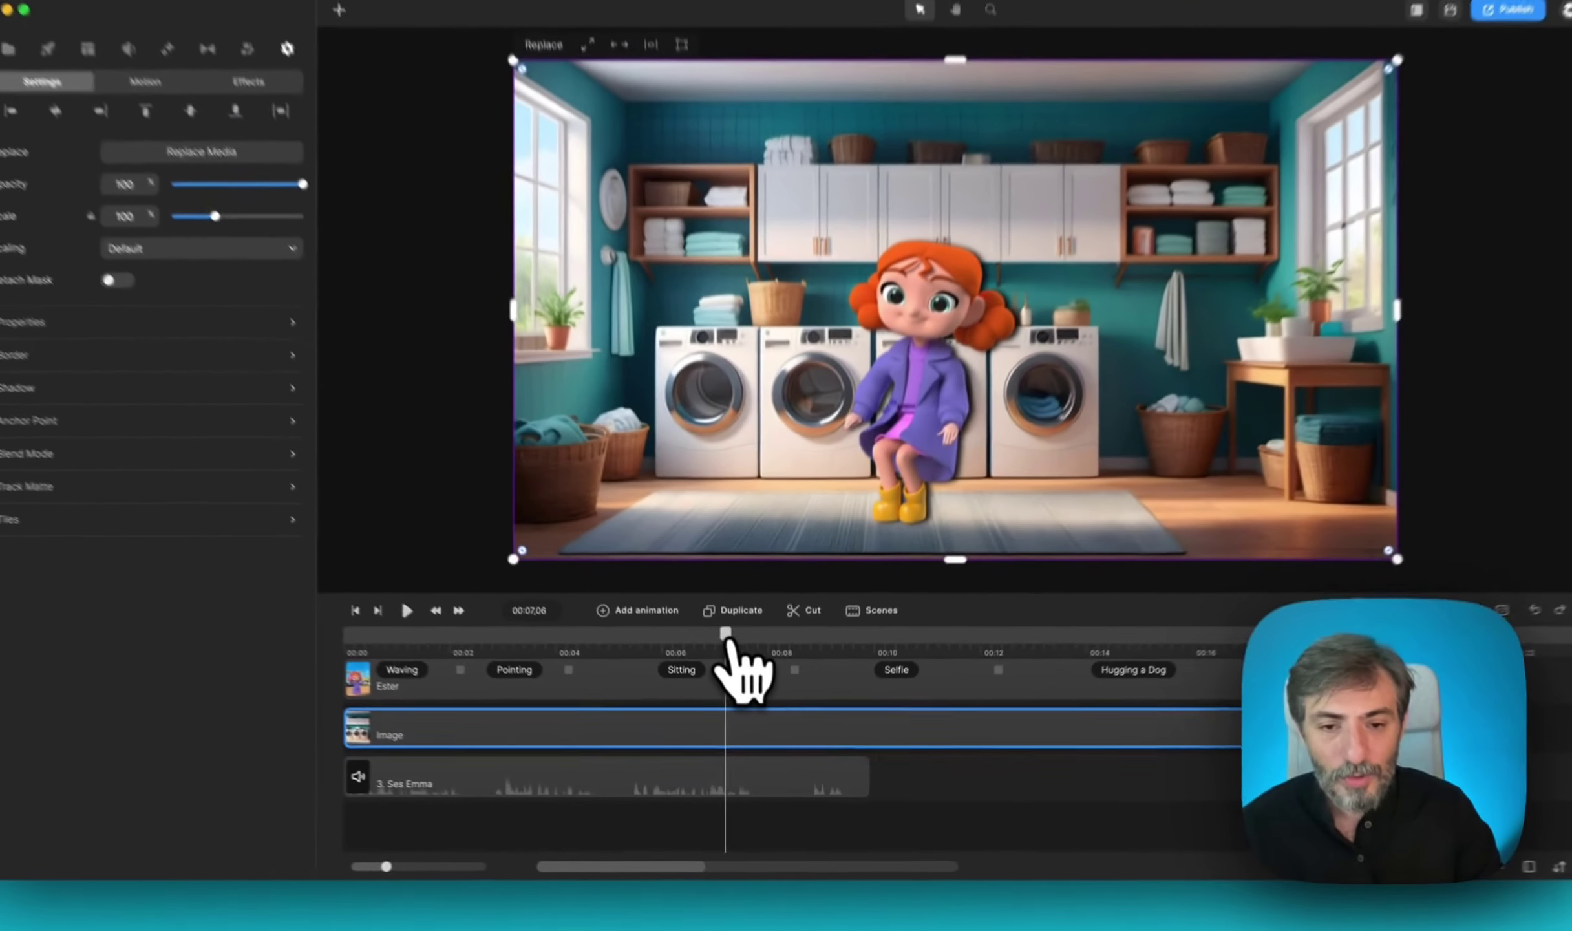
{"action": "key", "text": "space"}
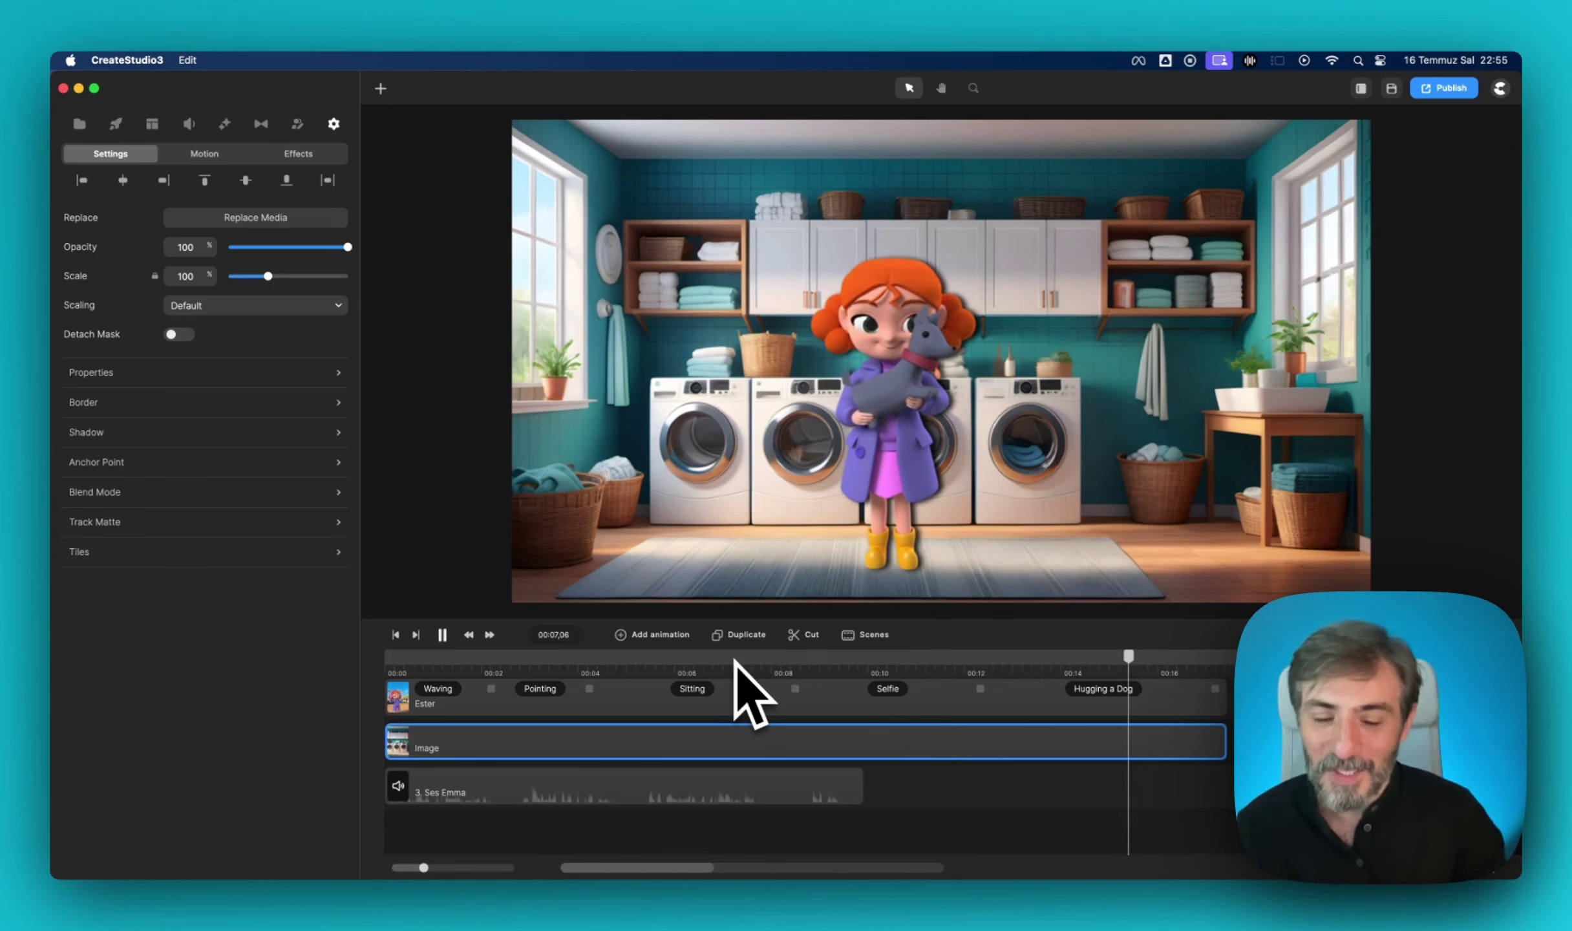
{"action": "key", "text": "space"}
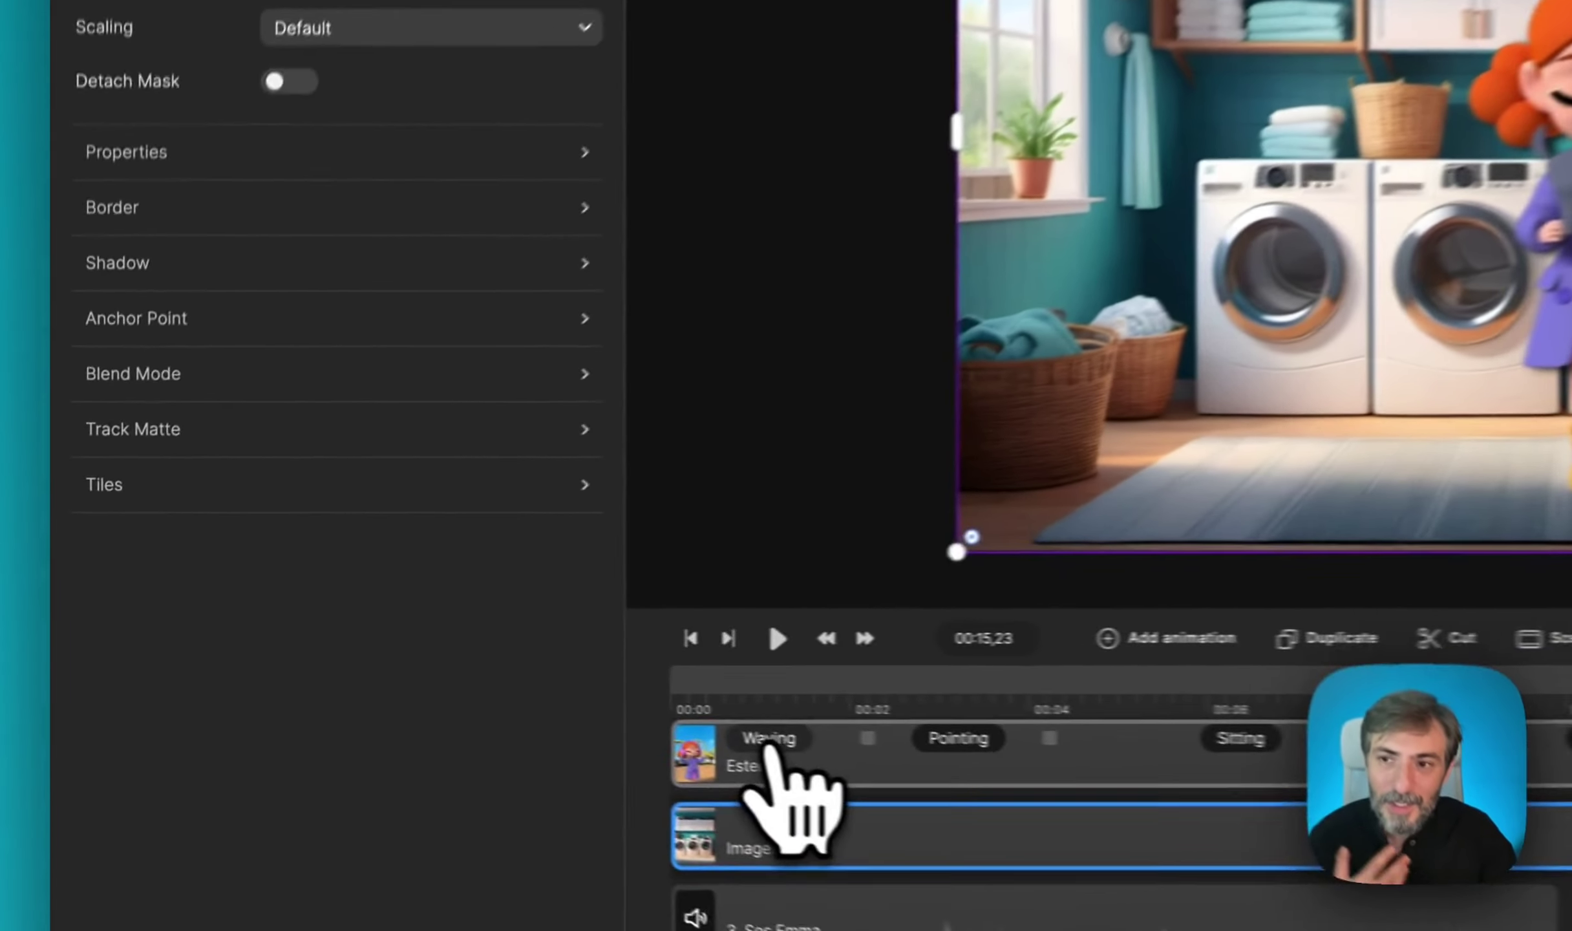
Look through the replacement actions available for Ester's Waving action, without changing it.
{"action": "left_click", "coordinate": [438, 690]}
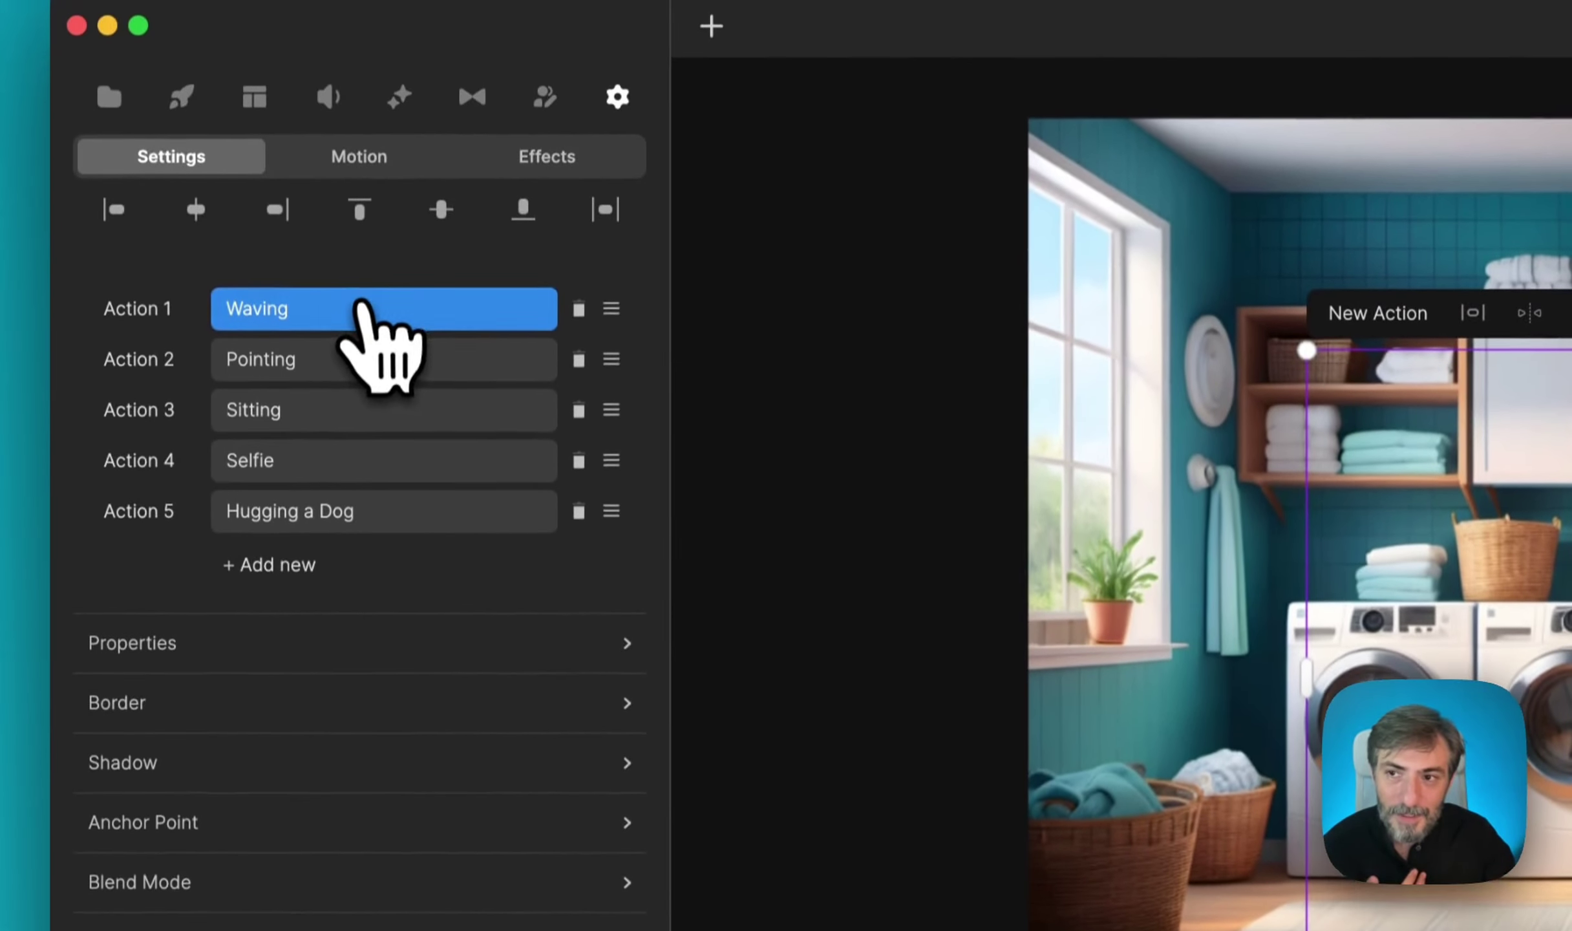
{"action": "left_click", "coordinate": [361, 309]}
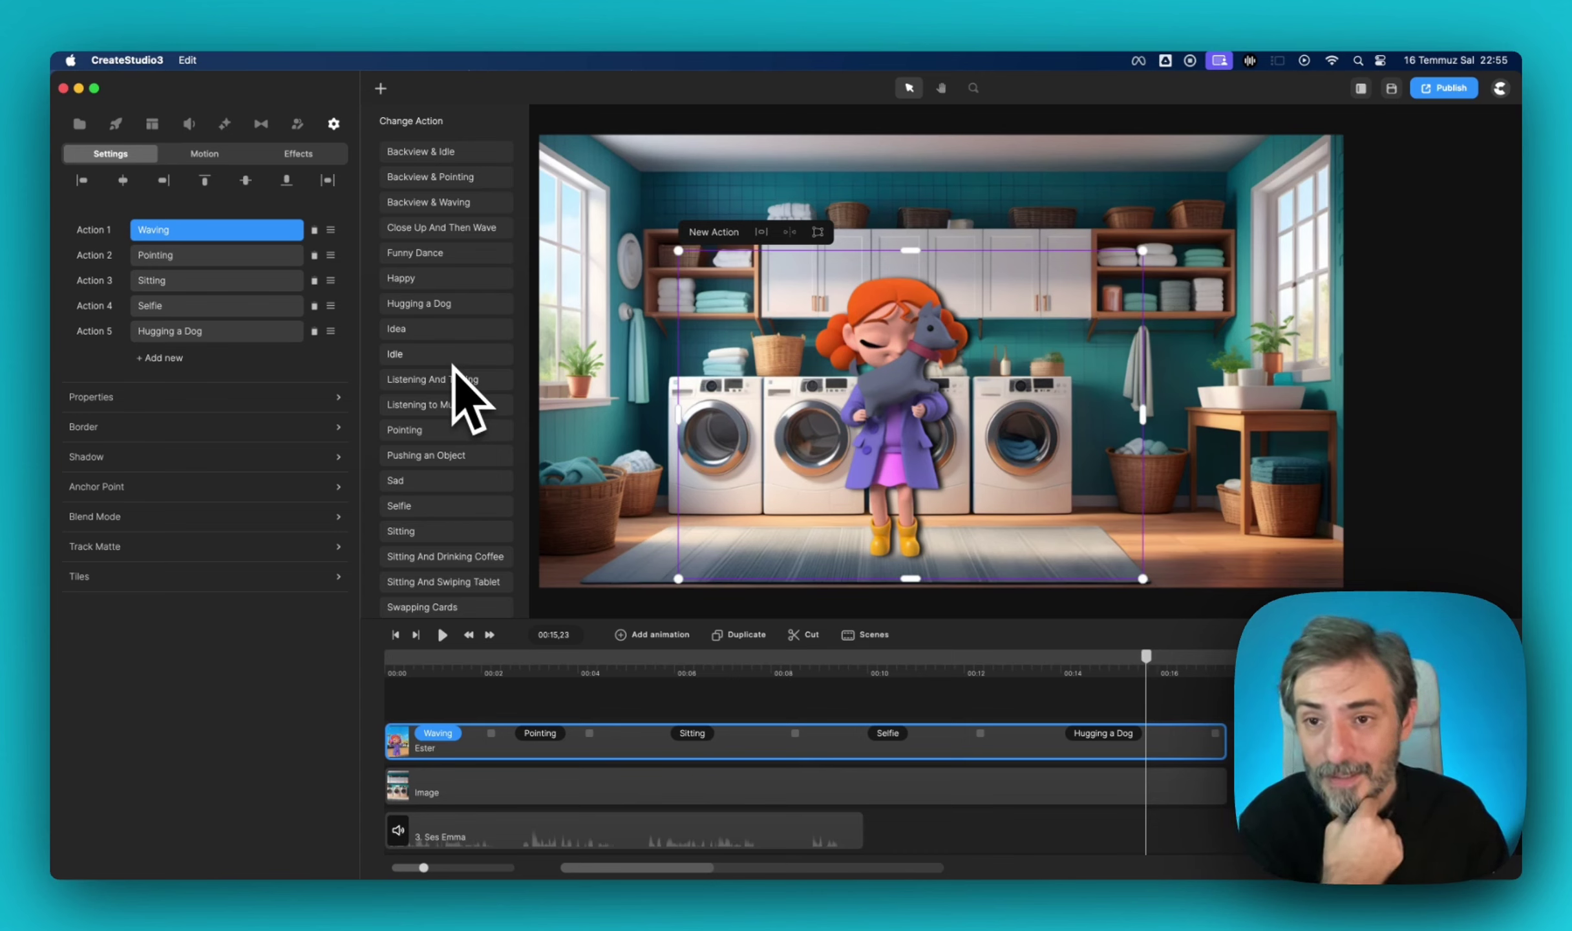
{"action": "scroll", "coordinate": [452, 366], "scroll_direction": "down", "scroll_amount": 10}
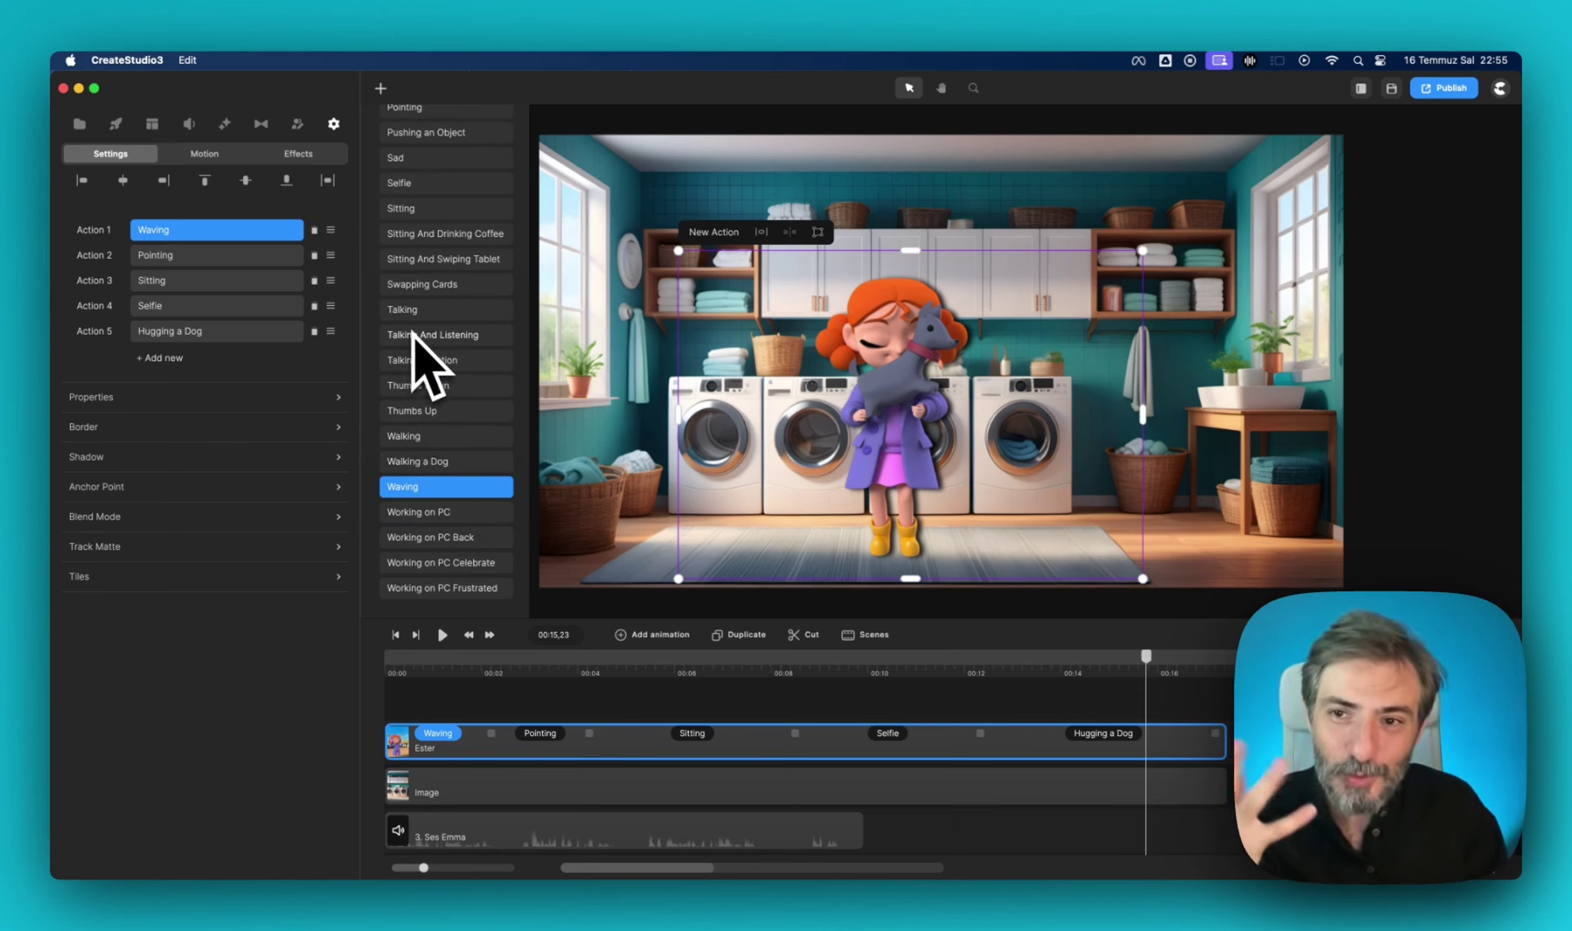
{"action": "scroll", "coordinate": [413, 326], "scroll_direction": "up", "scroll_amount": 4}
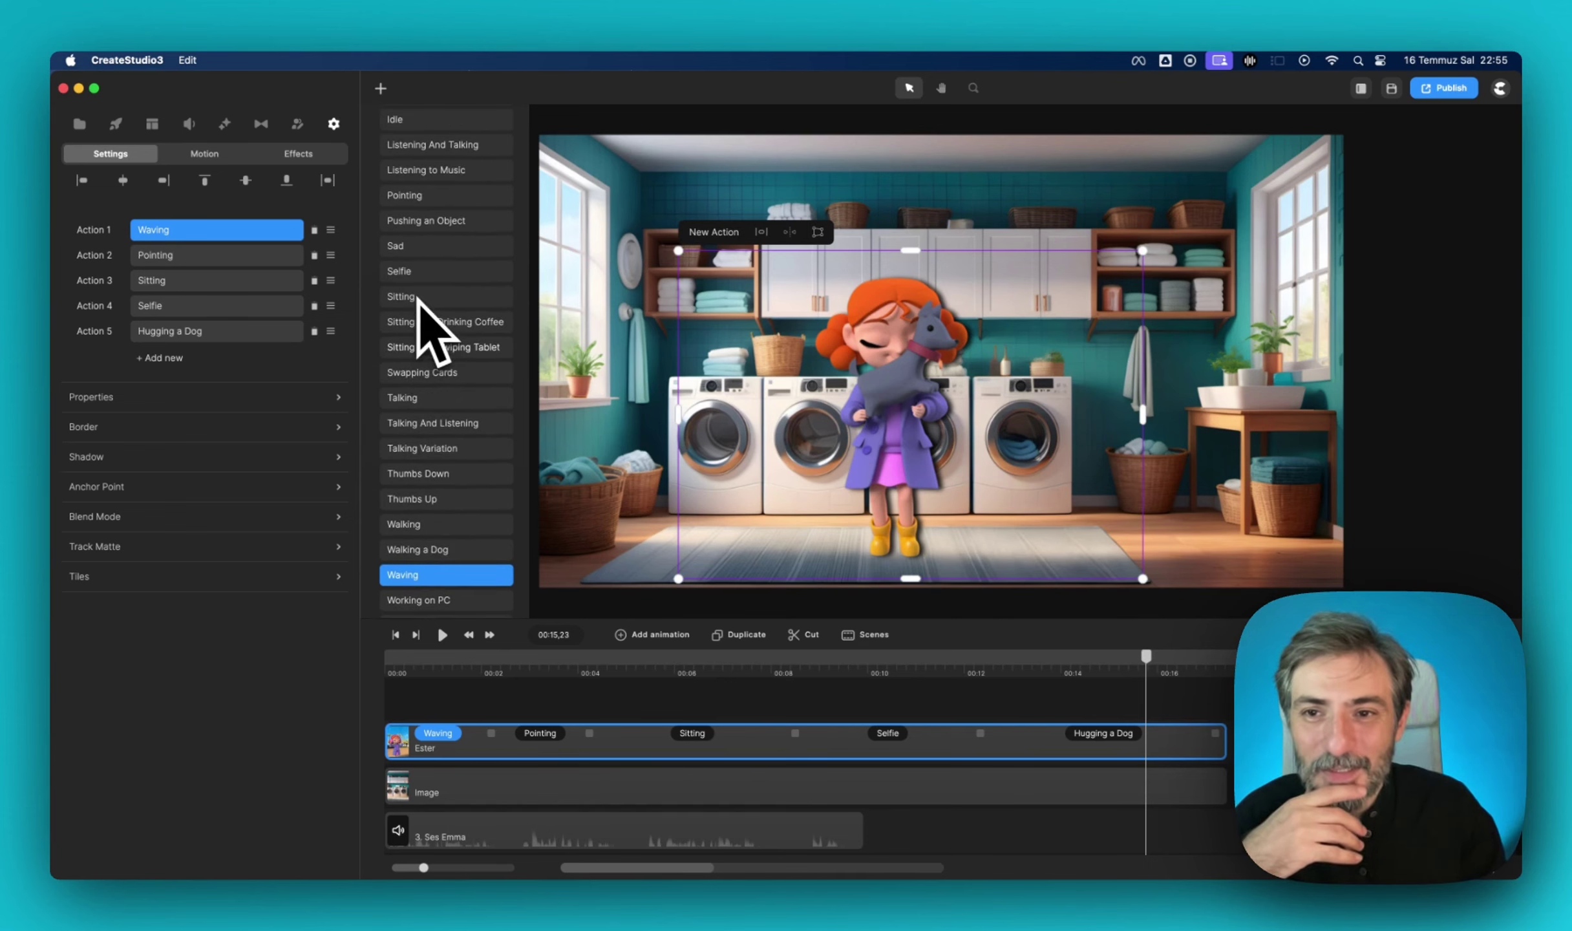
{"action": "scroll", "coordinate": [417, 287], "scroll_direction": "up", "scroll_amount": 2}
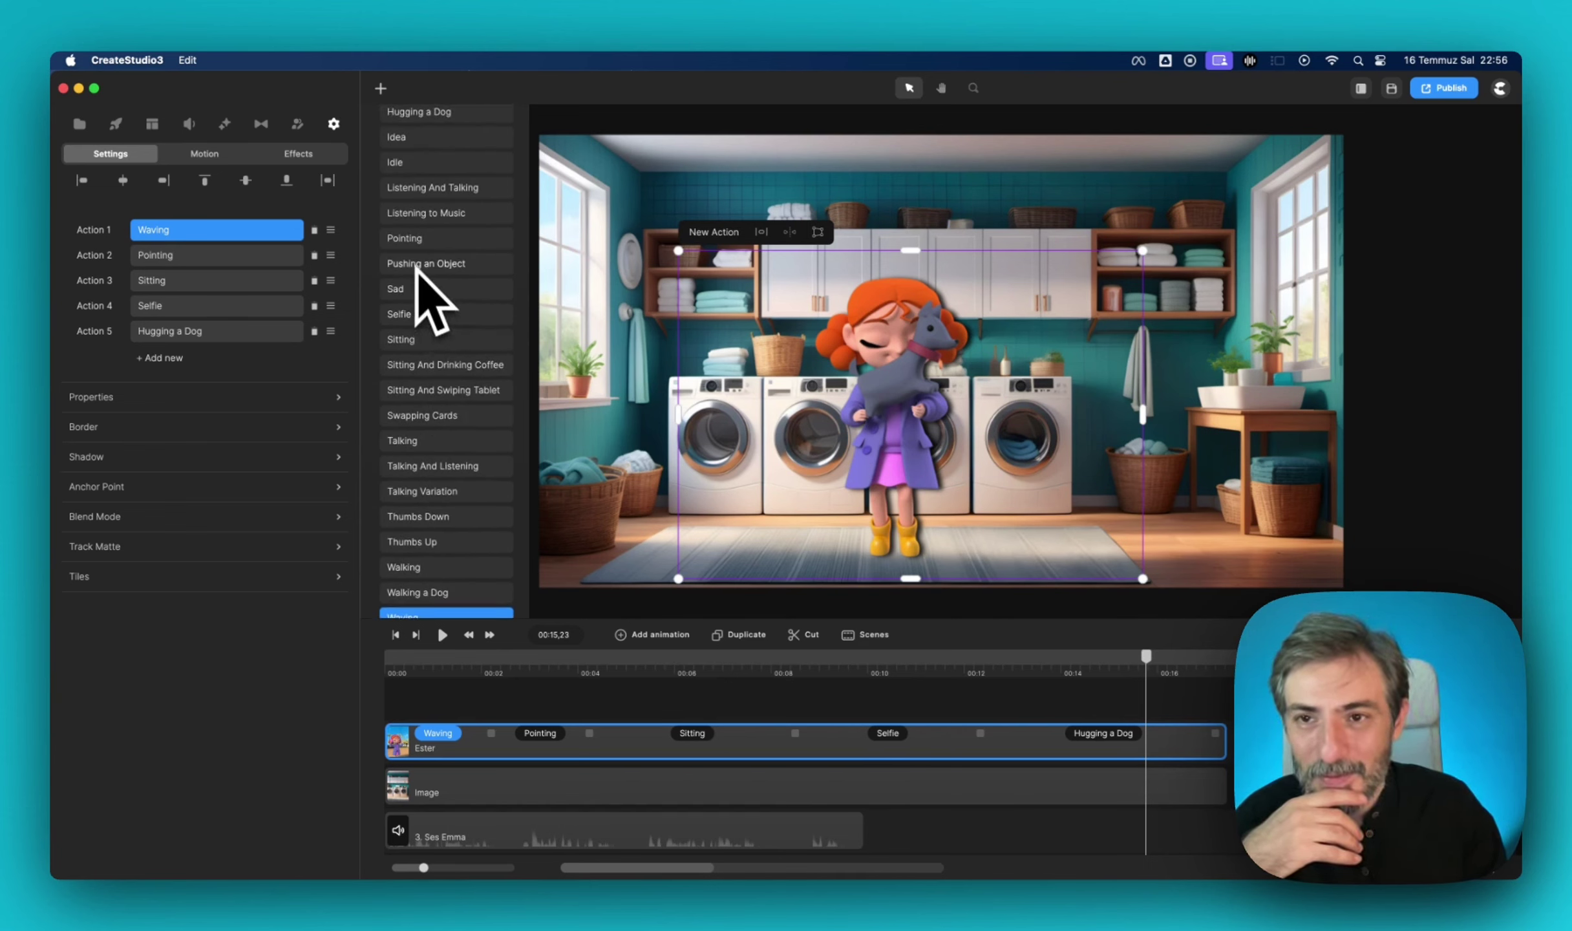
{"action": "scroll", "coordinate": [416, 266], "scroll_direction": "up", "scroll_amount": 8}
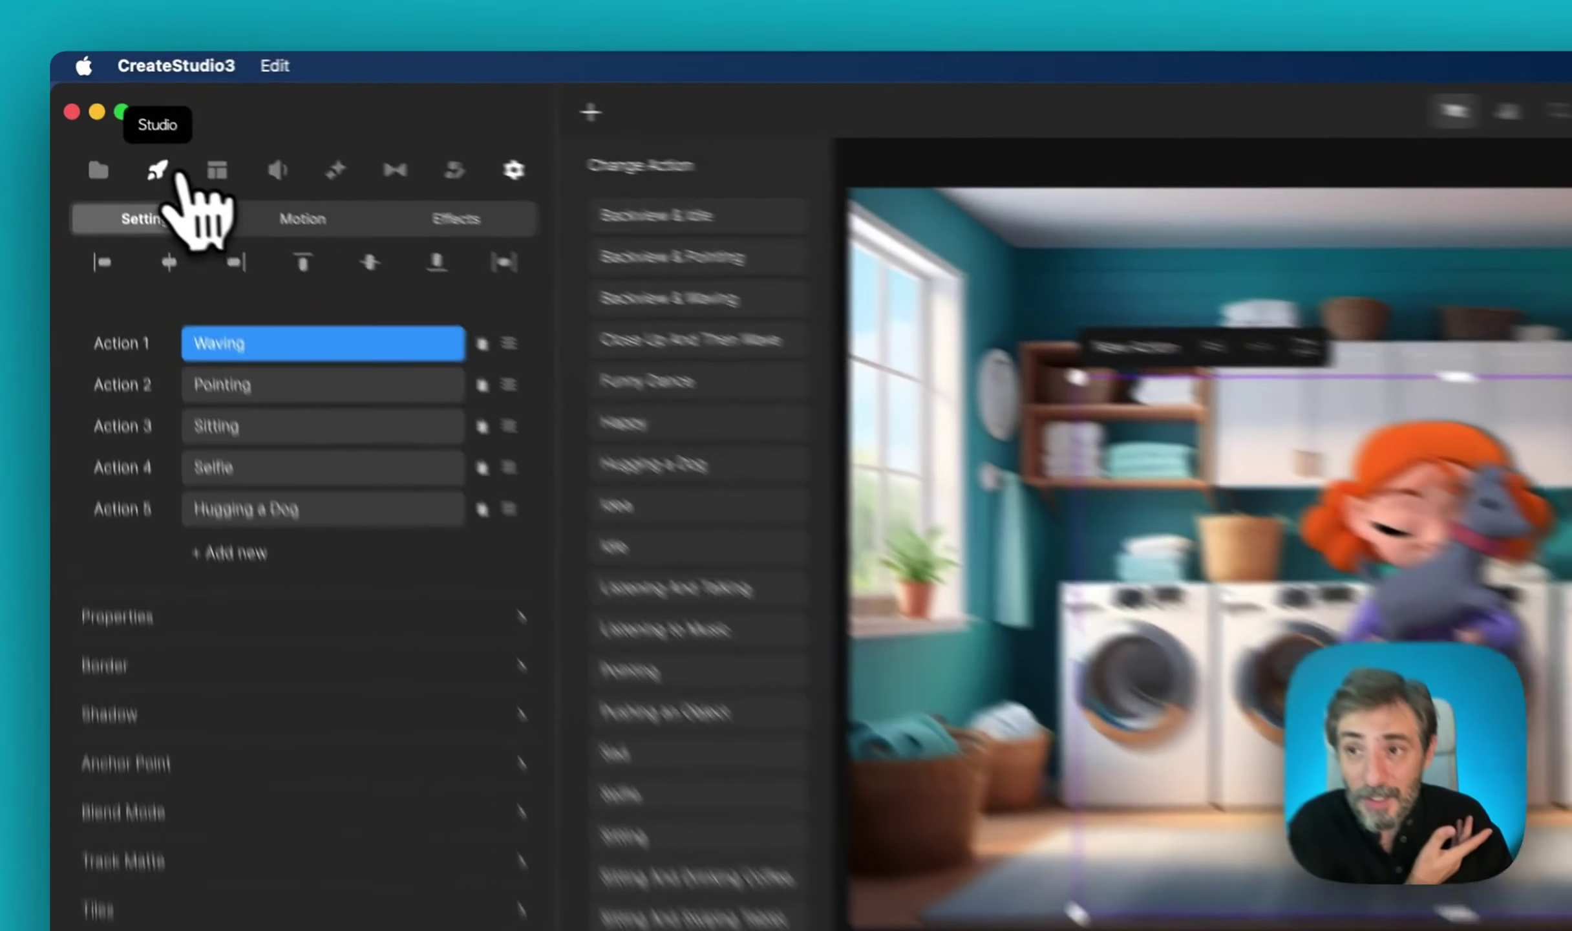
Add a Typewriter element from the Studio library on its own track above Ester, starting at about 3 seconds.
{"action": "left_click", "coordinate": [116, 124]}
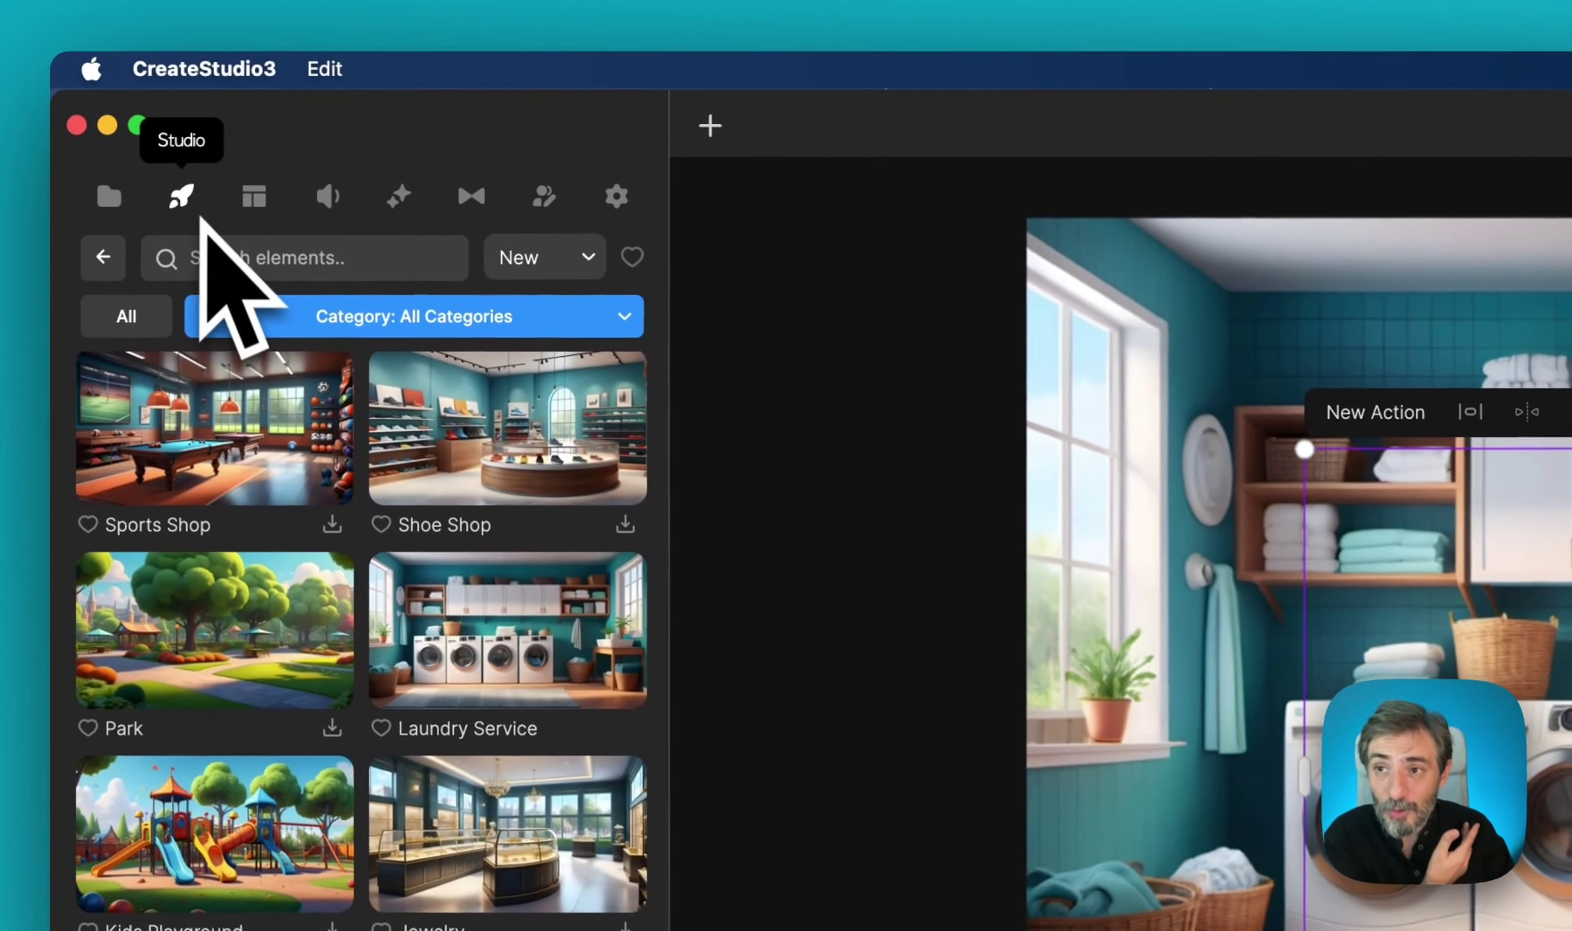
{"action": "left_click", "coordinate": [103, 257]}
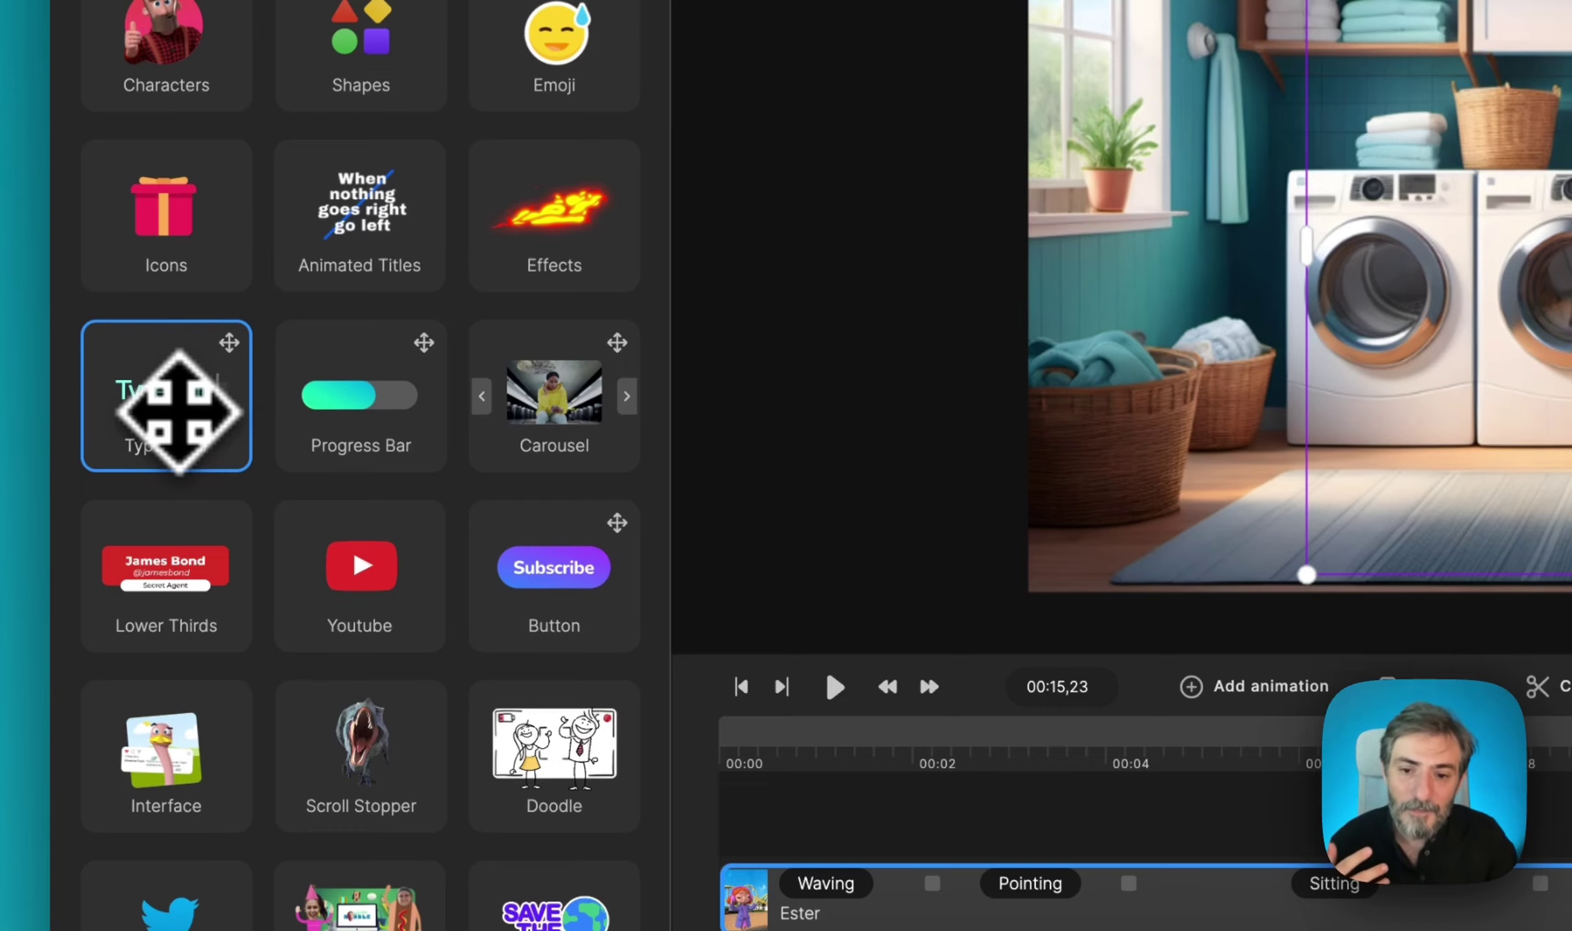
{"action": "left_click_drag", "start_coordinate": [179, 411], "coordinate": [1112, 811]}
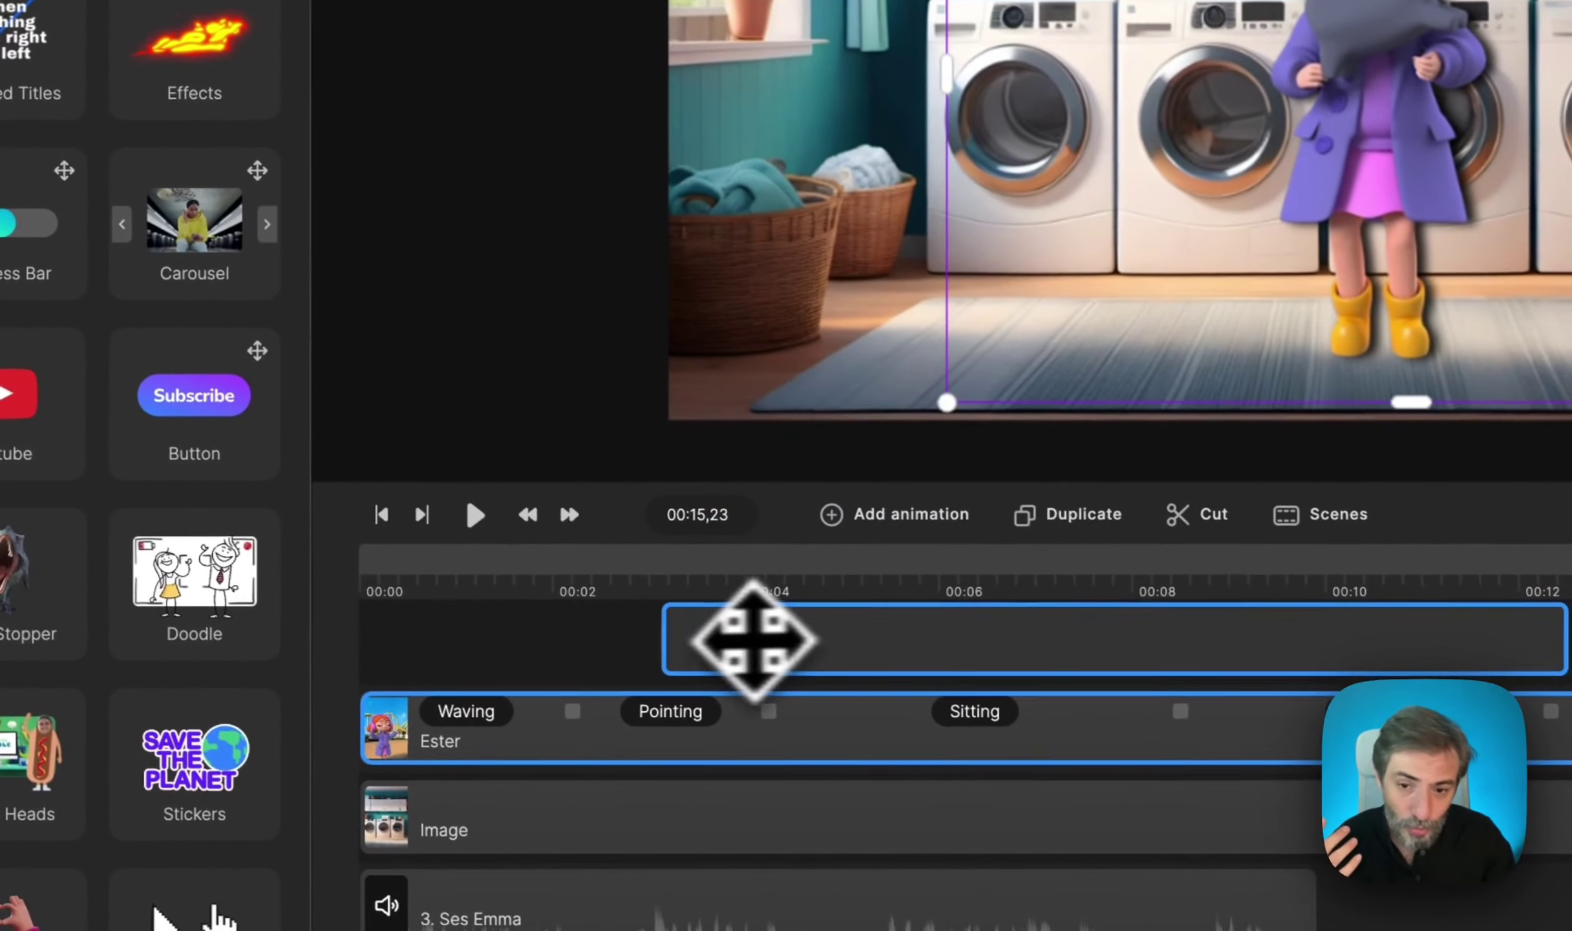
{"action": "left_click_drag", "start_coordinate": [752, 640], "coordinate": [736, 638]}
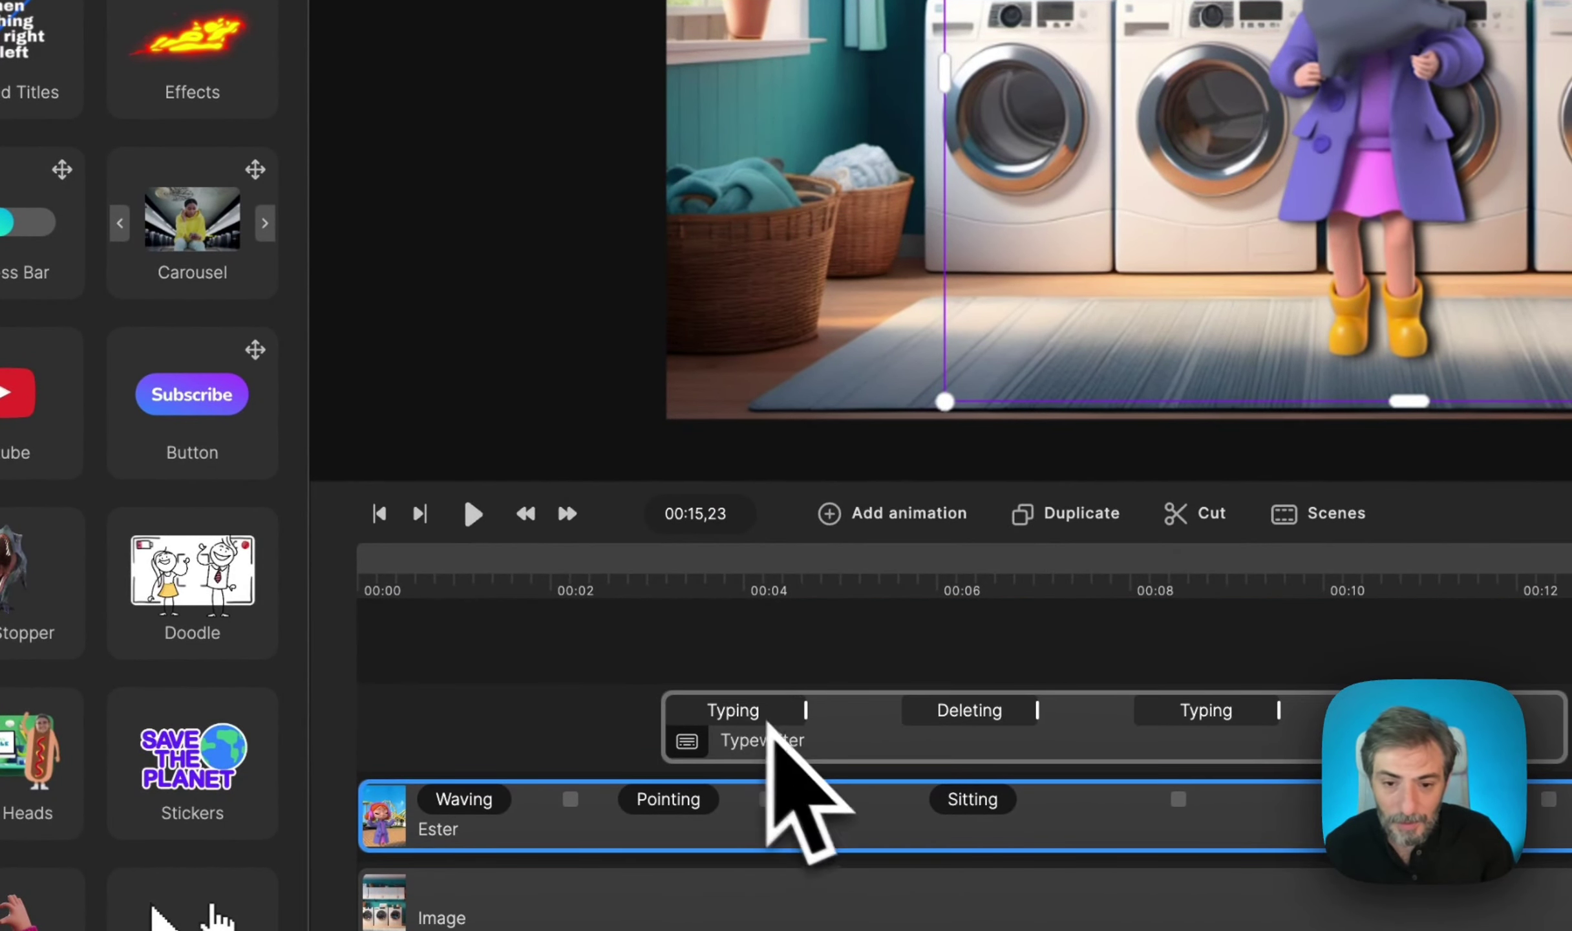
Set the playhead to 00:03,29 and move the typewriter text down over the laundry basket beside the character.
{"action": "left_click", "coordinate": [890, 744]}
{"action": "left_click", "coordinate": [651, 591]}
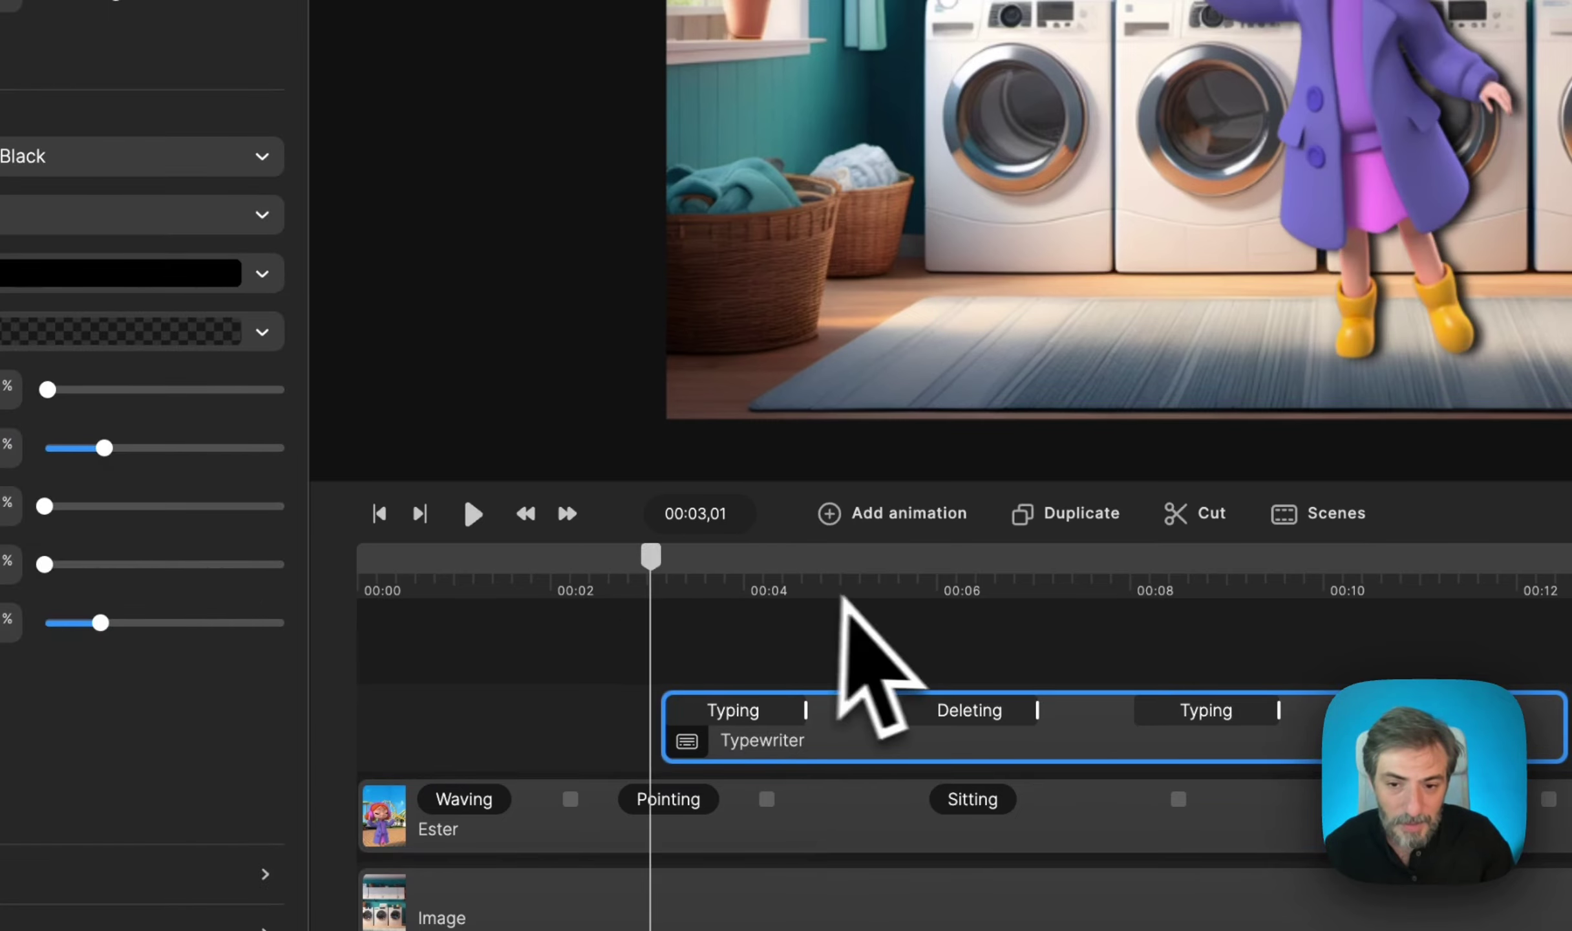
{"action": "left_click_drag", "start_coordinate": [650, 557], "coordinate": [740, 557]}
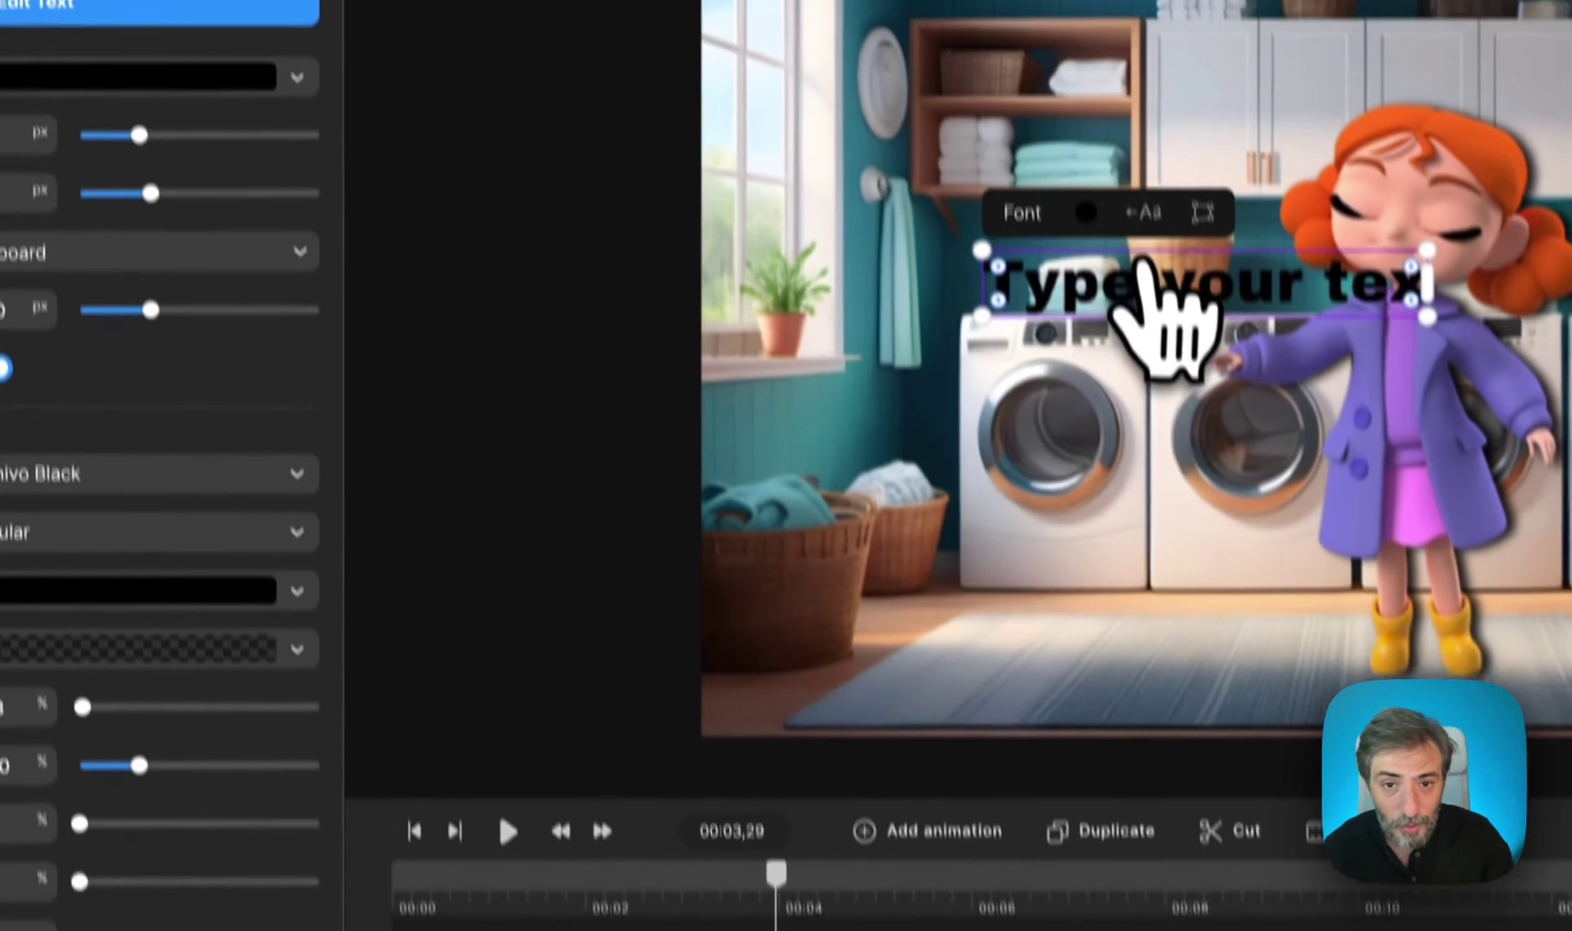
{"action": "left_click_drag", "start_coordinate": [1141, 265], "coordinate": [948, 560]}
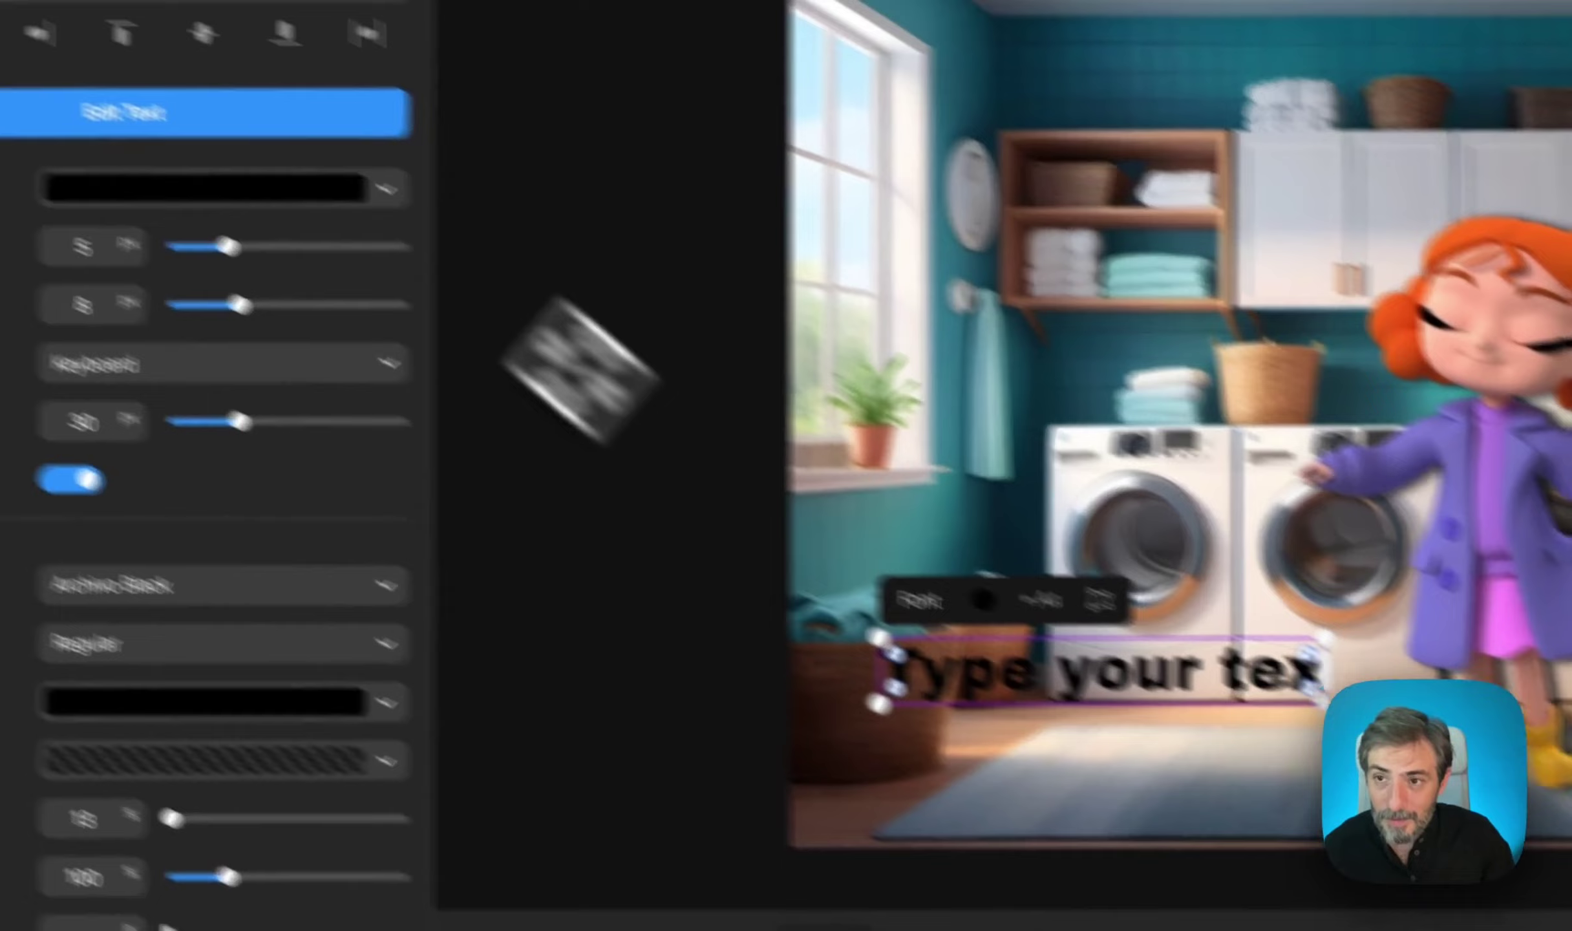
Set both the cursor color and the text color of the typewriter element to white (ffffff).
{"action": "left_click", "coordinate": [377, 191]}
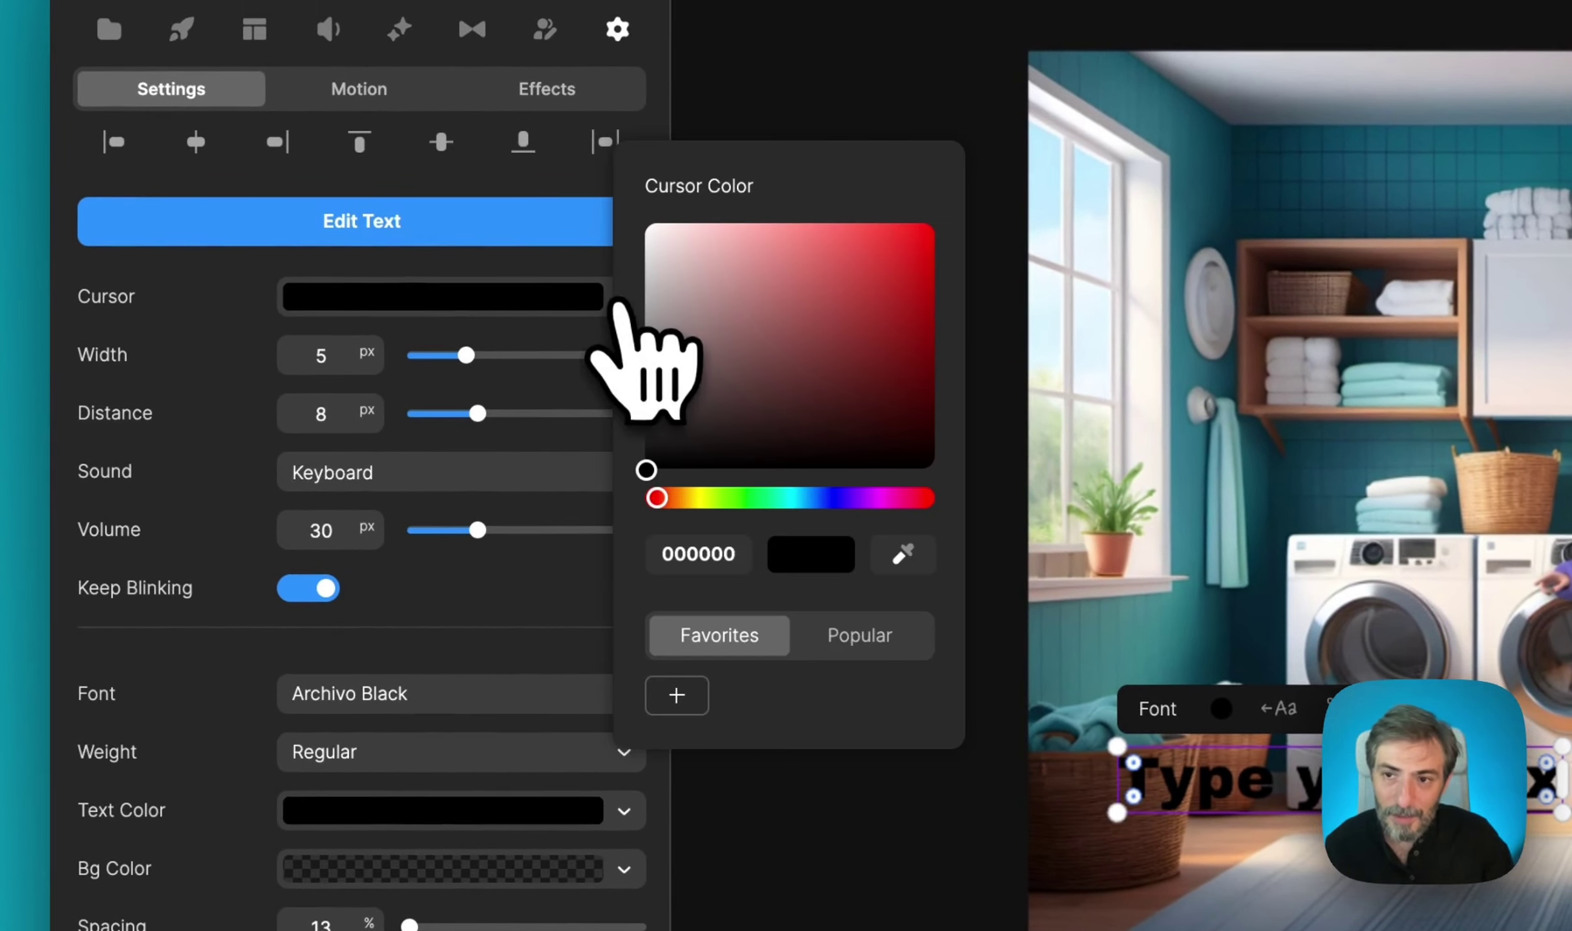
{"action": "mouse_move", "coordinate": [672, 297]}
{"action": "left_mouse_down"}
{"action": "mouse_move", "coordinate": [698, 271]}
{"action": "mouse_move", "coordinate": [607, 201]}
{"action": "left_mouse_up"}
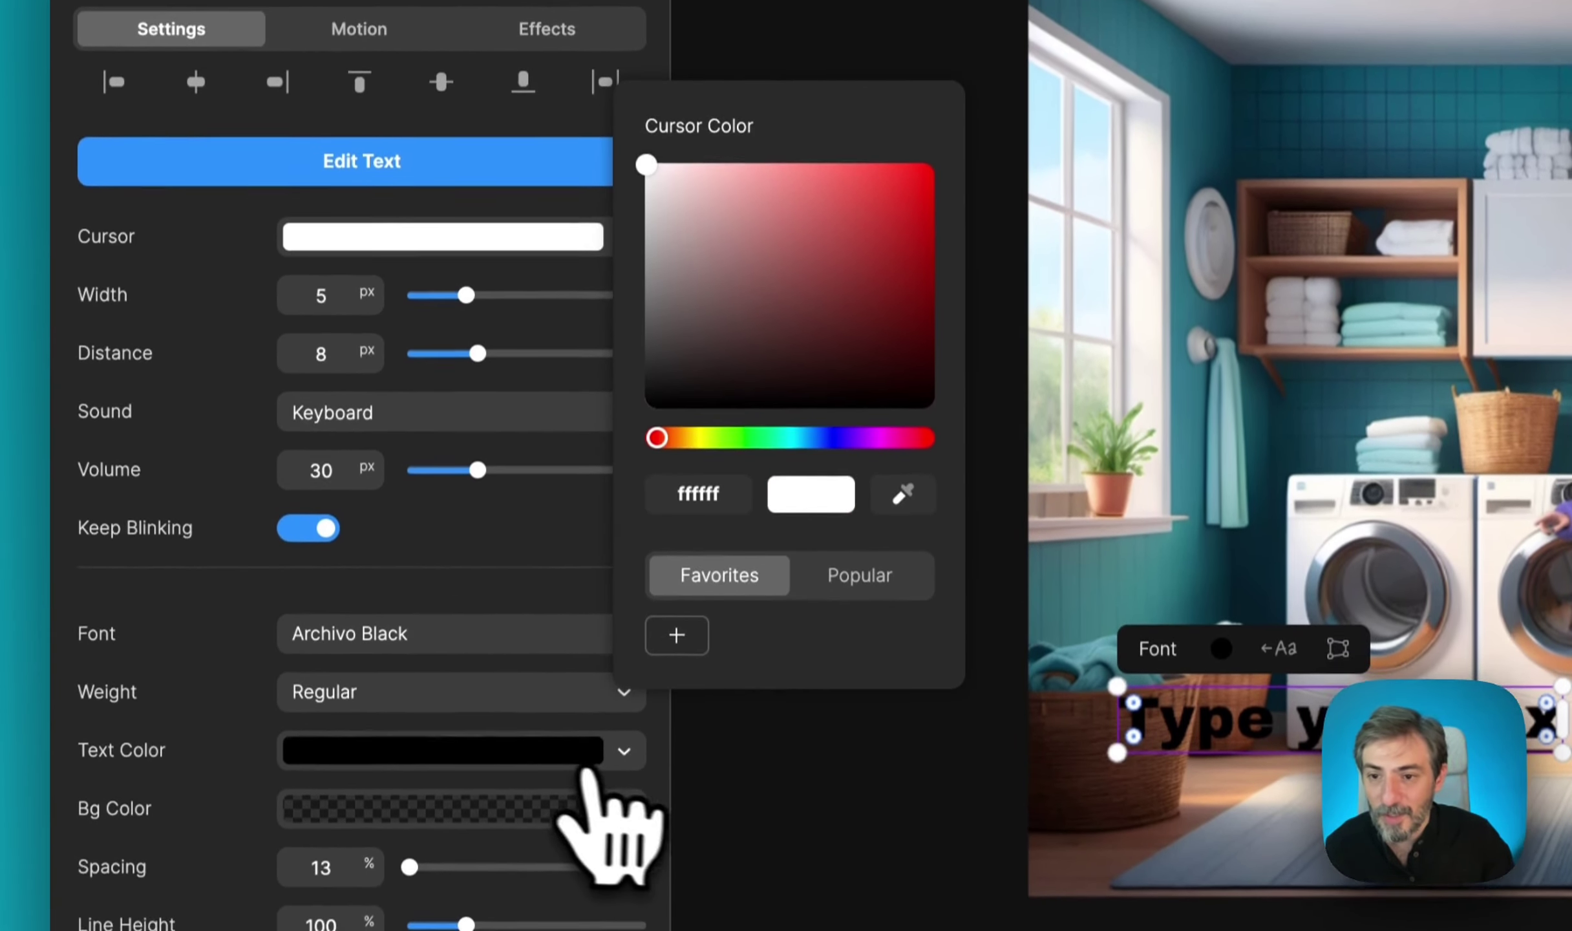
{"action": "left_click", "coordinate": [621, 810]}
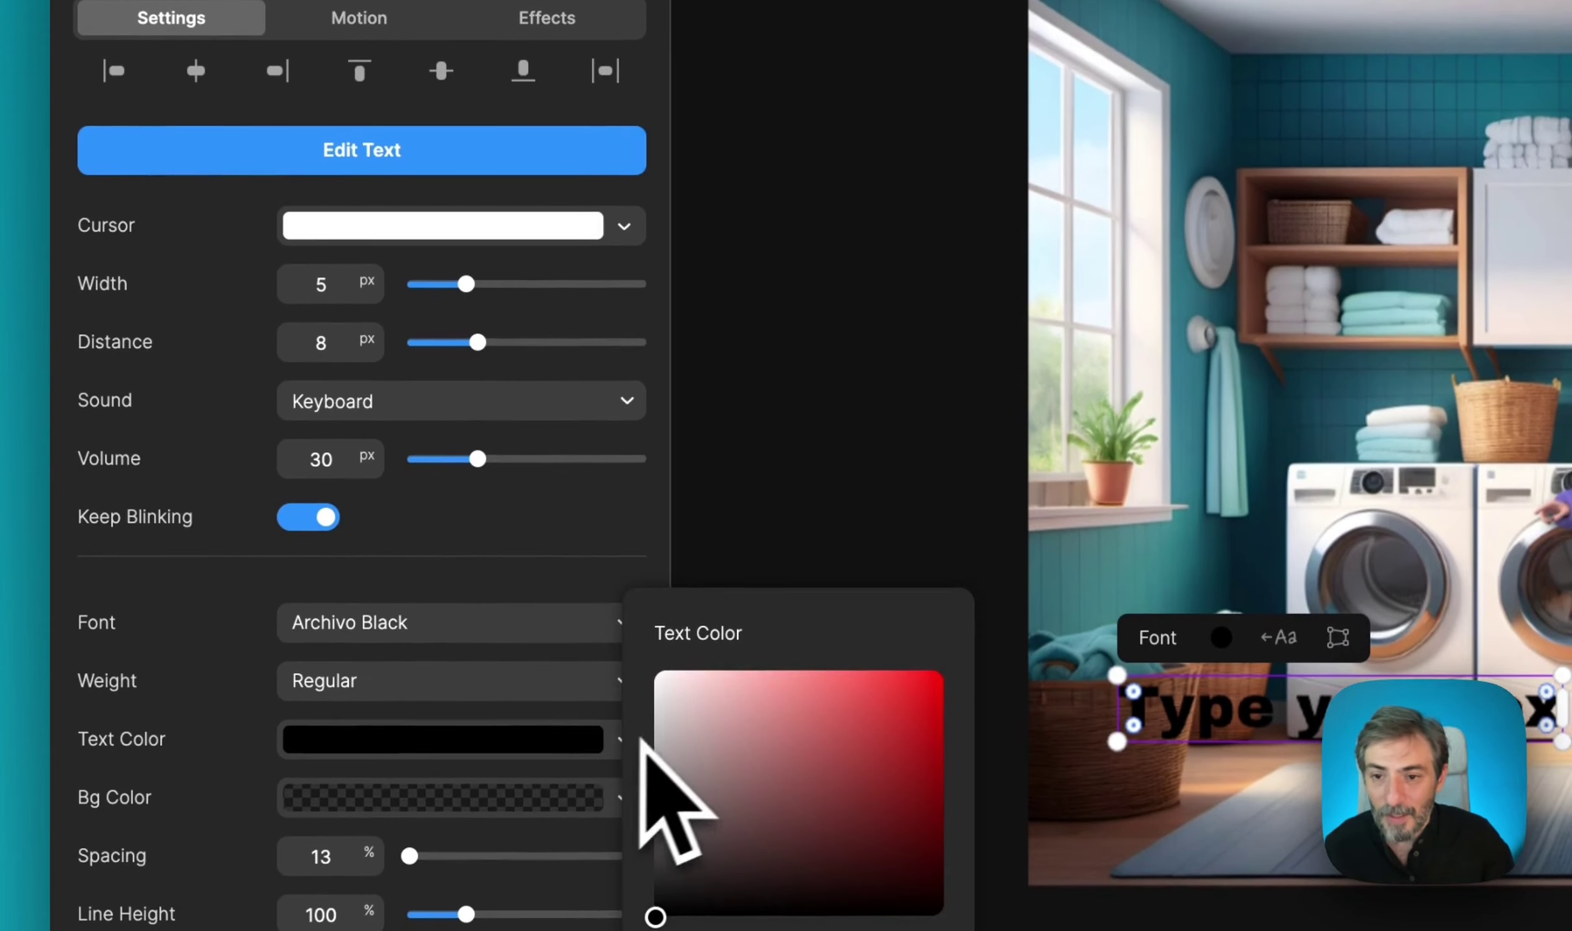
{"action": "left_click_drag", "start_coordinate": [640, 736], "coordinate": [632, 620]}
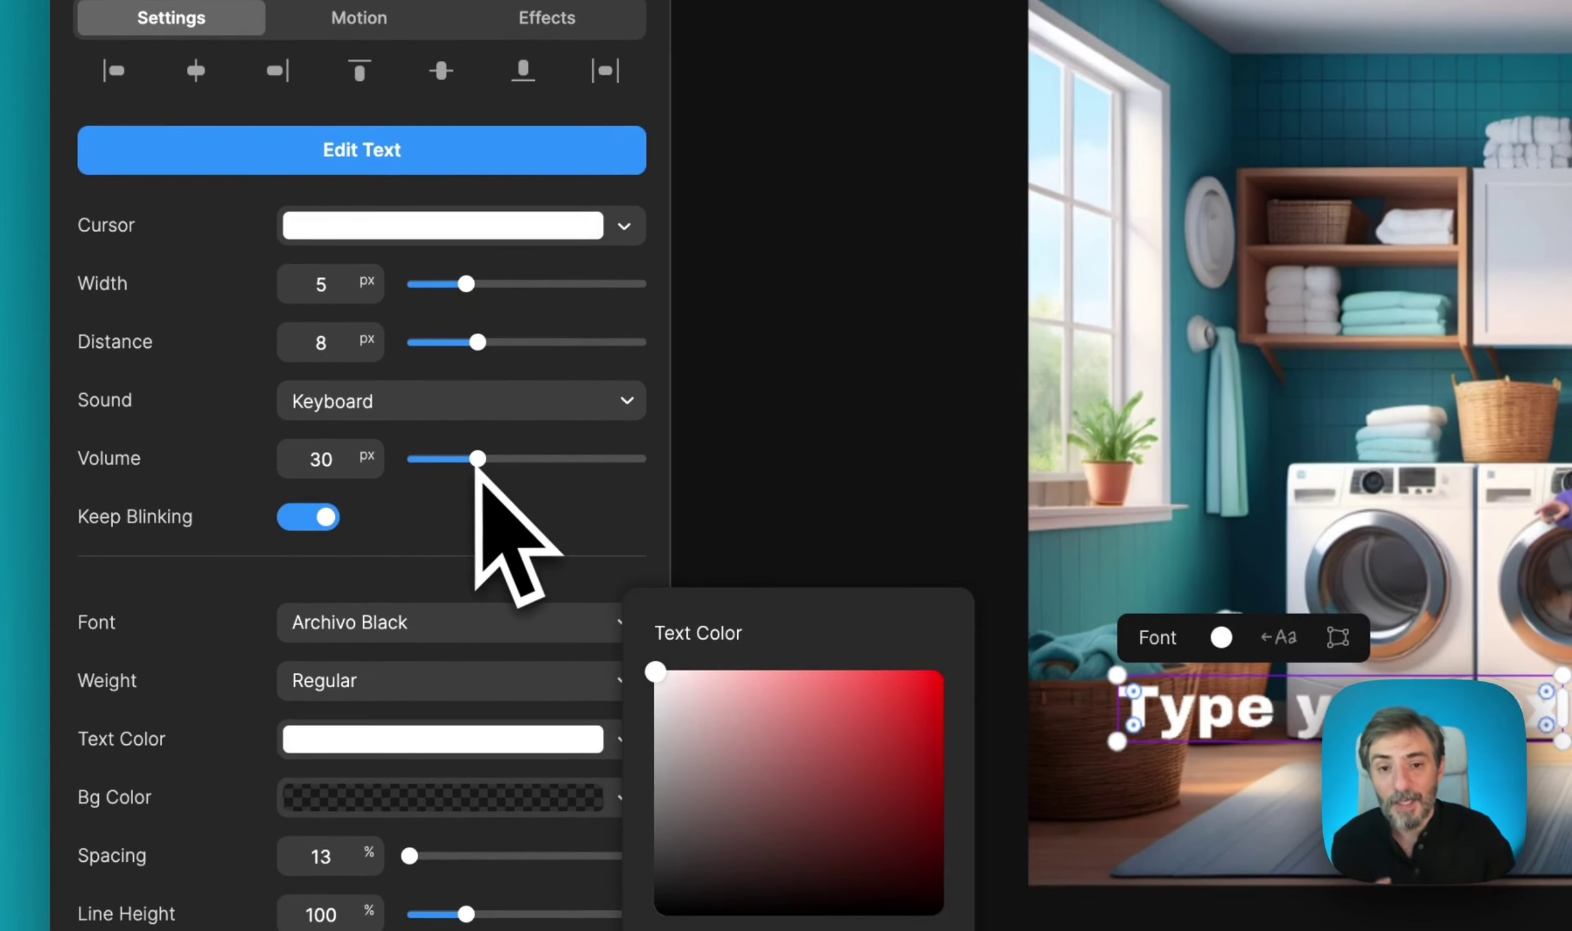
{"action": "left_click", "coordinate": [623, 226]}
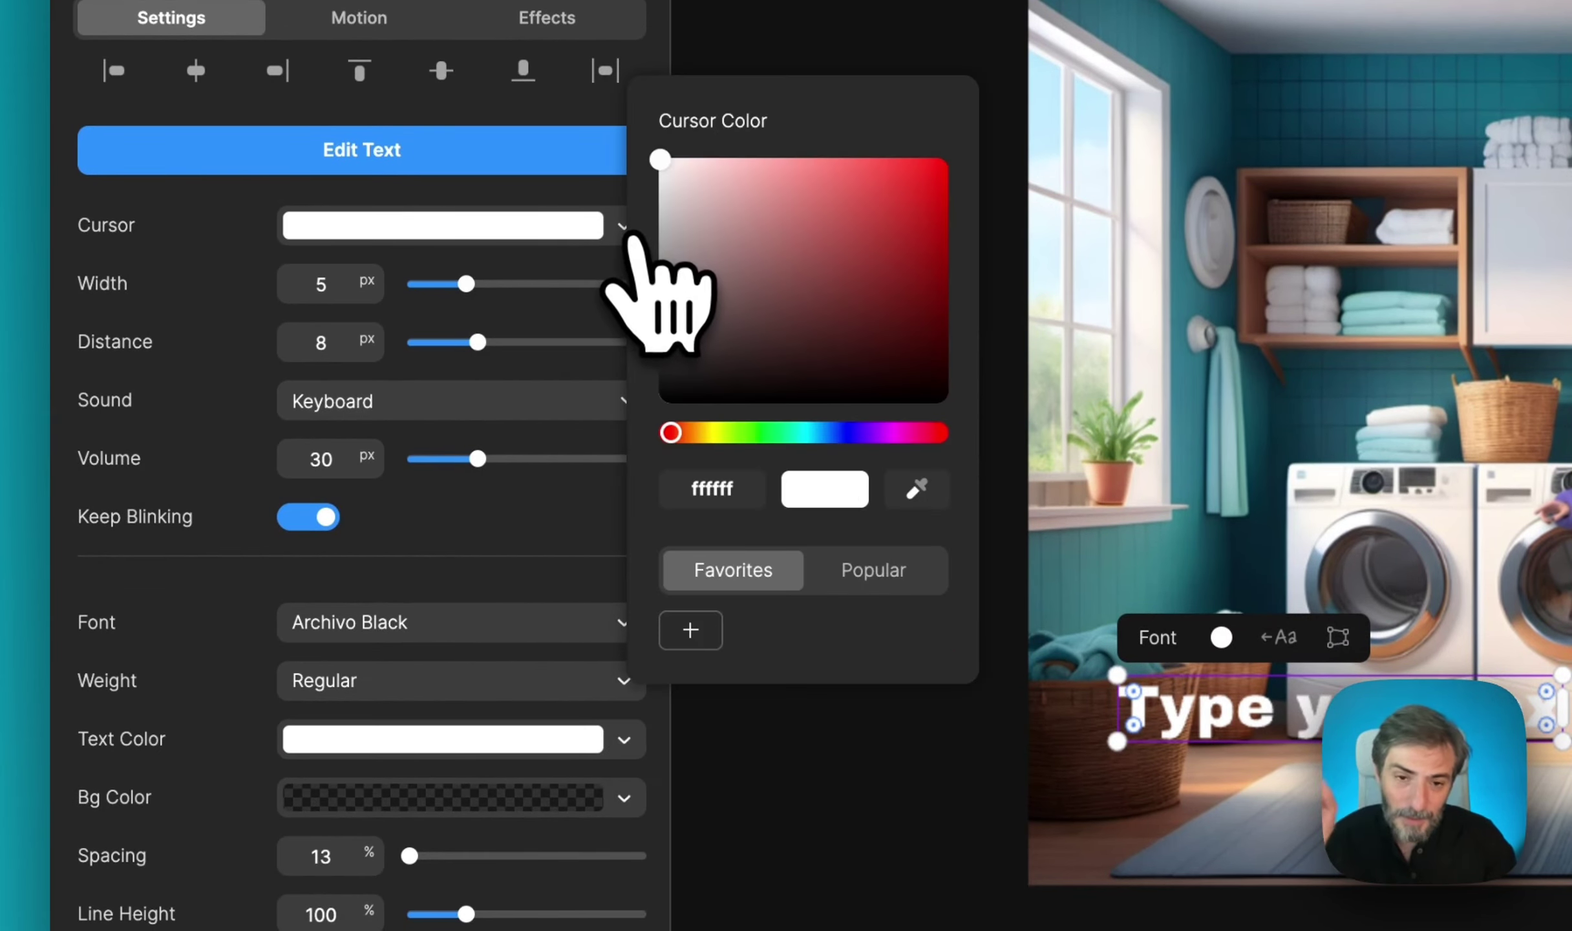
{"action": "left_click", "coordinate": [492, 537]}
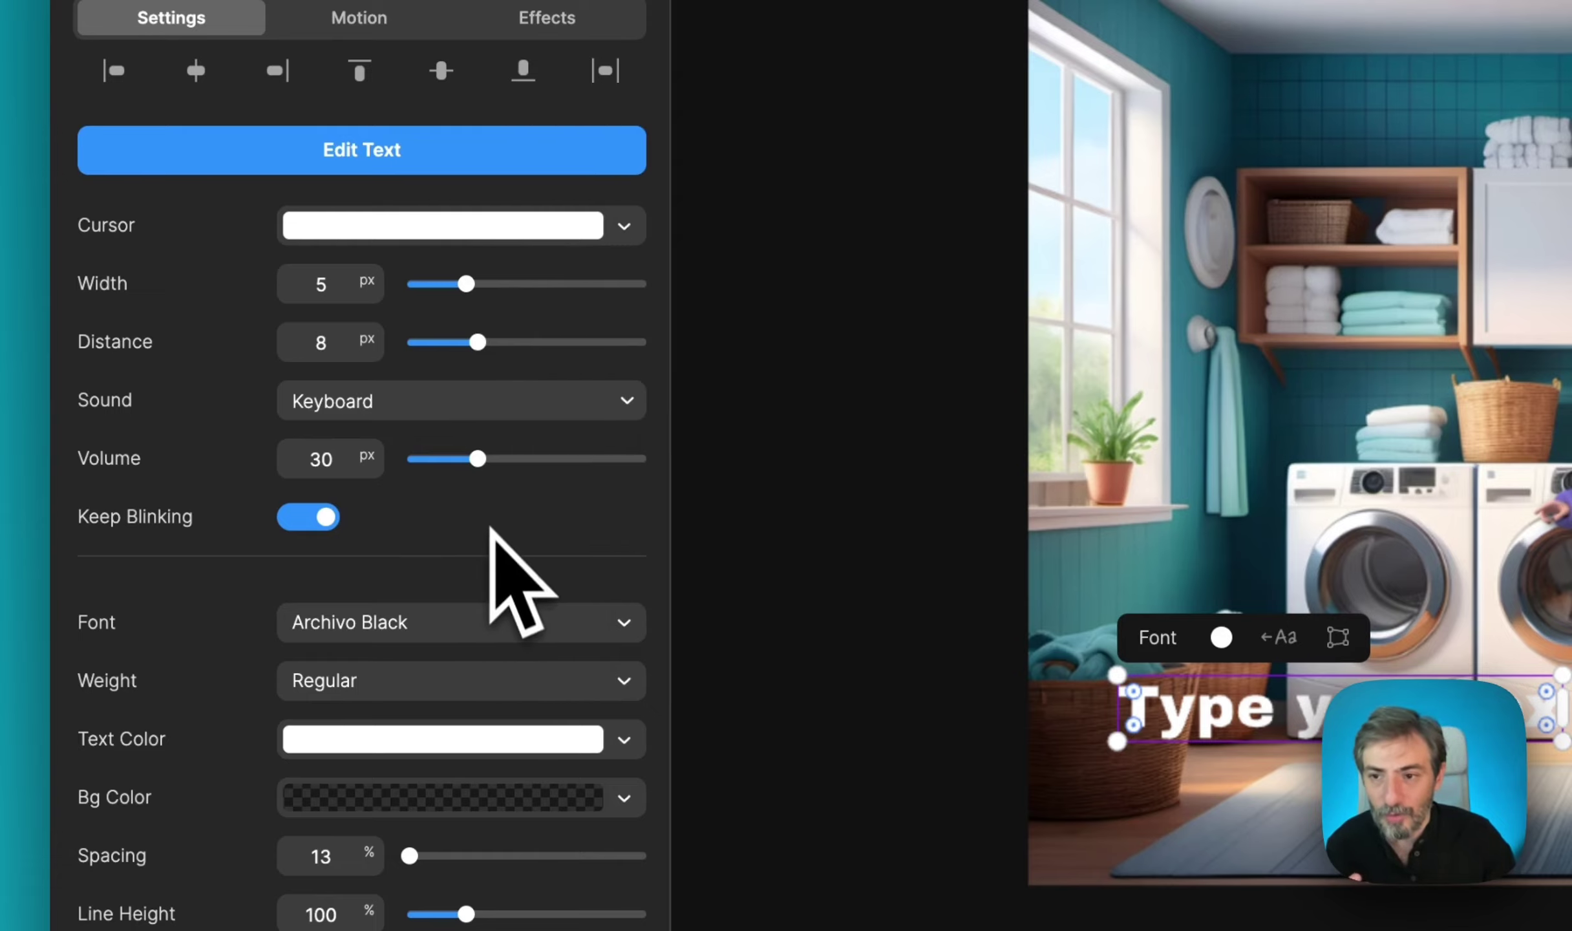
Replace the typewriter's two sentences with "Selam herkese" and "Umarım bu iyi bir eğitimdir".
{"action": "scroll", "coordinate": [490, 520], "scroll_direction": "down", "scroll_amount": 1}
{"action": "scroll", "coordinate": [491, 520], "scroll_direction": "down", "scroll_amount": 5}
{"action": "scroll", "coordinate": [491, 521], "scroll_direction": "up", "scroll_amount": 6}
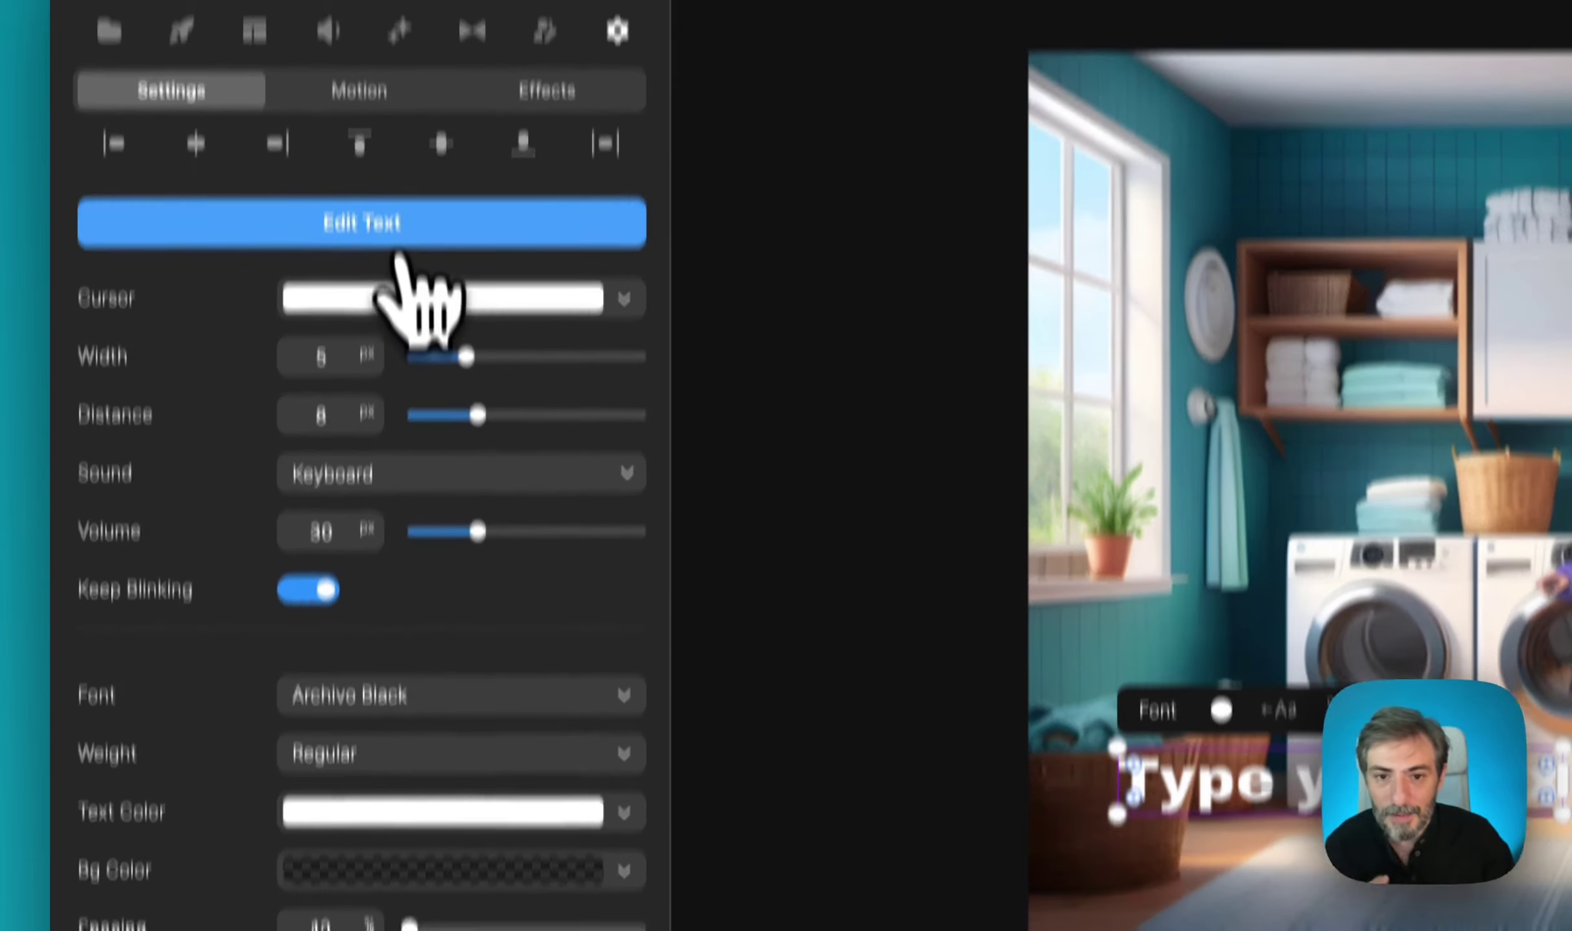
{"action": "left_click", "coordinate": [394, 146]}
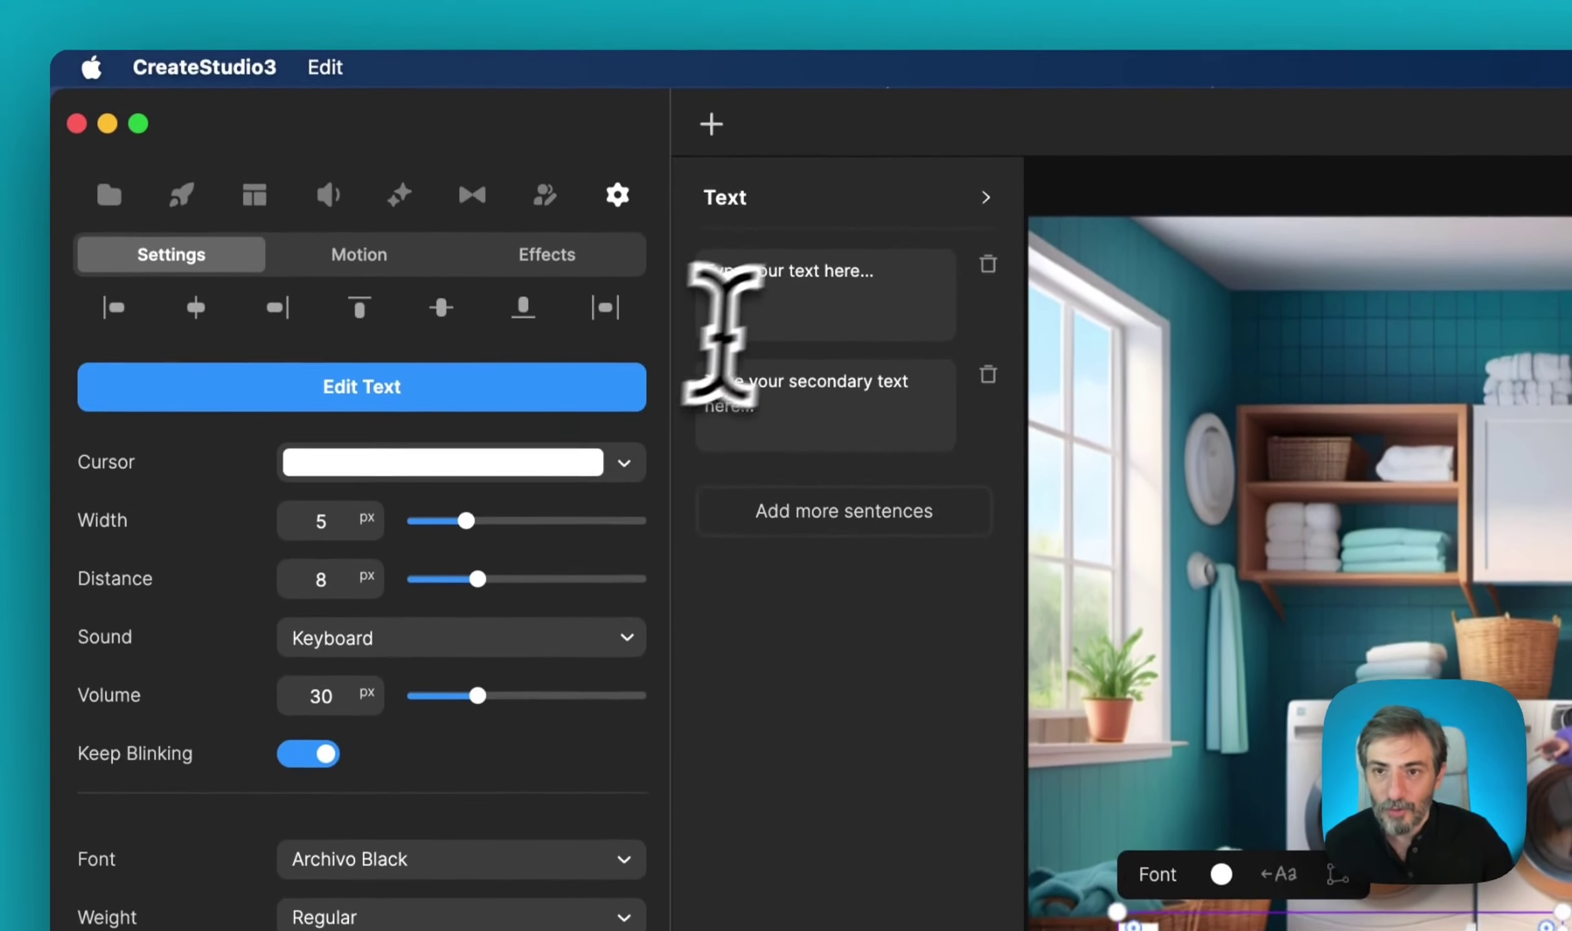
{"action": "left_click", "coordinate": [882, 273]}
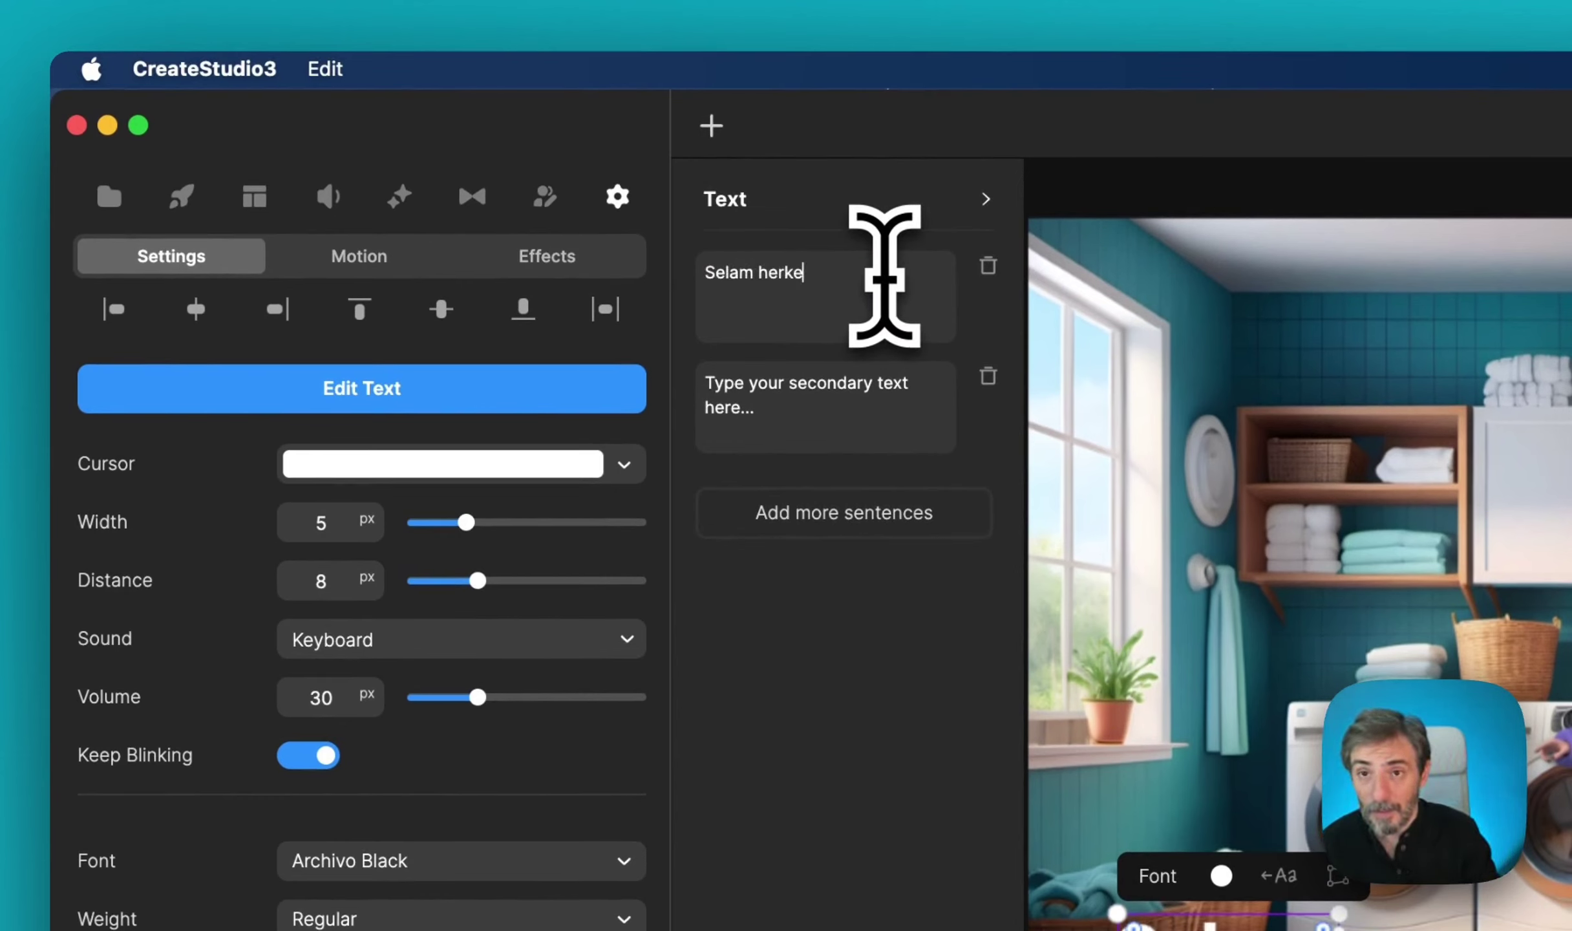
{"action": "left_click", "coordinate": [754, 411]}
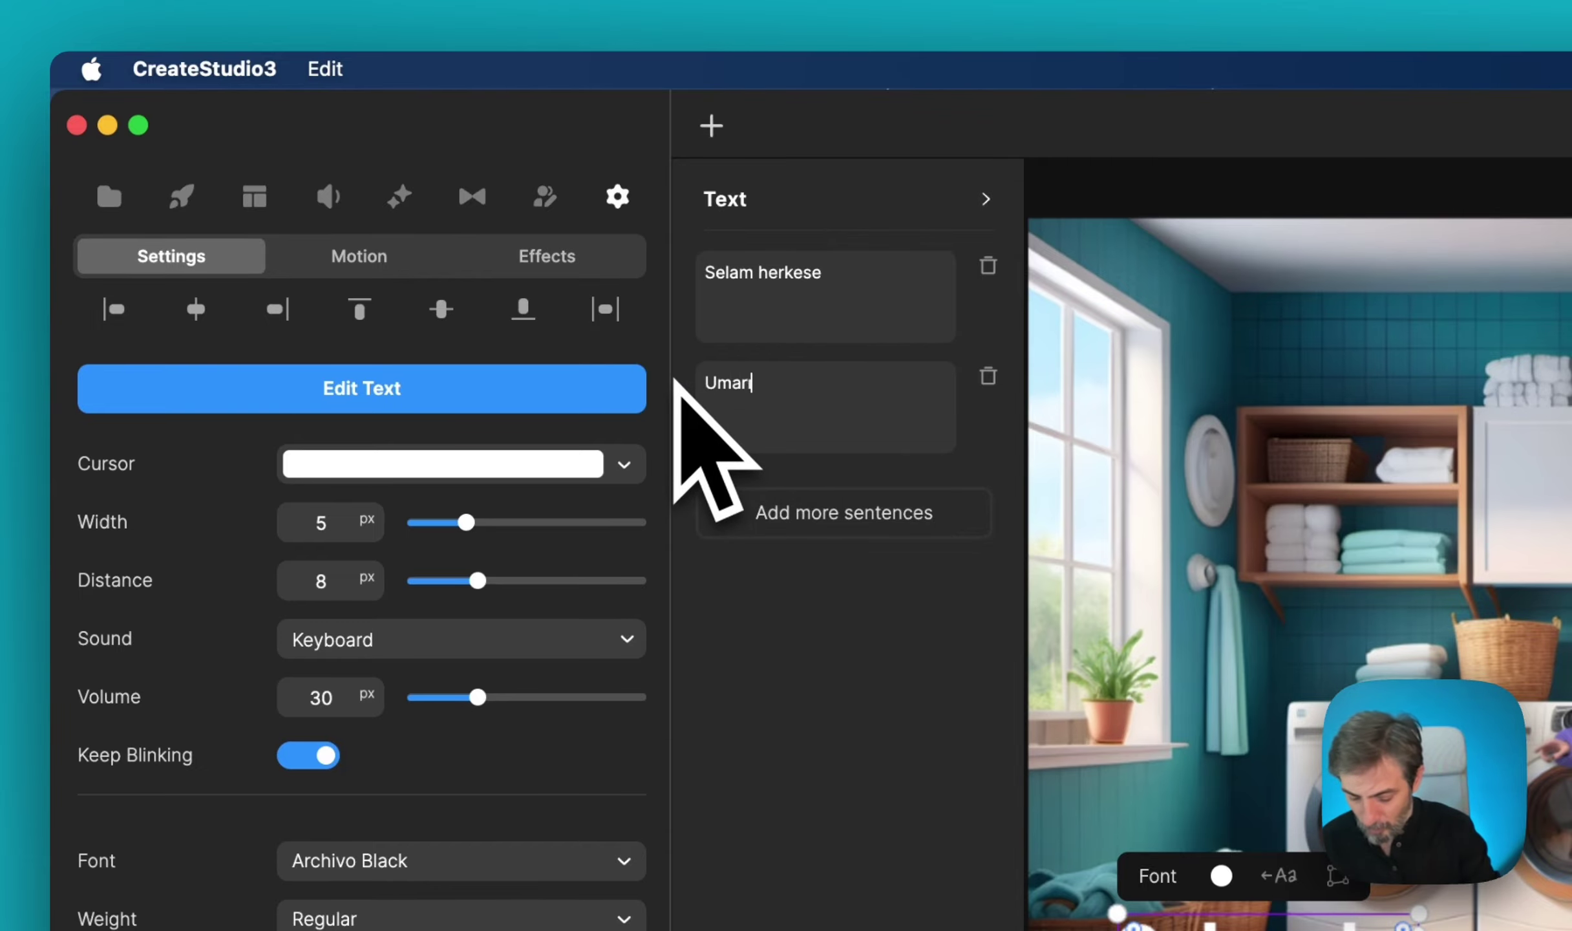
{"action": "type", "text": "Umarım bu iyi bir eğitimdir"}
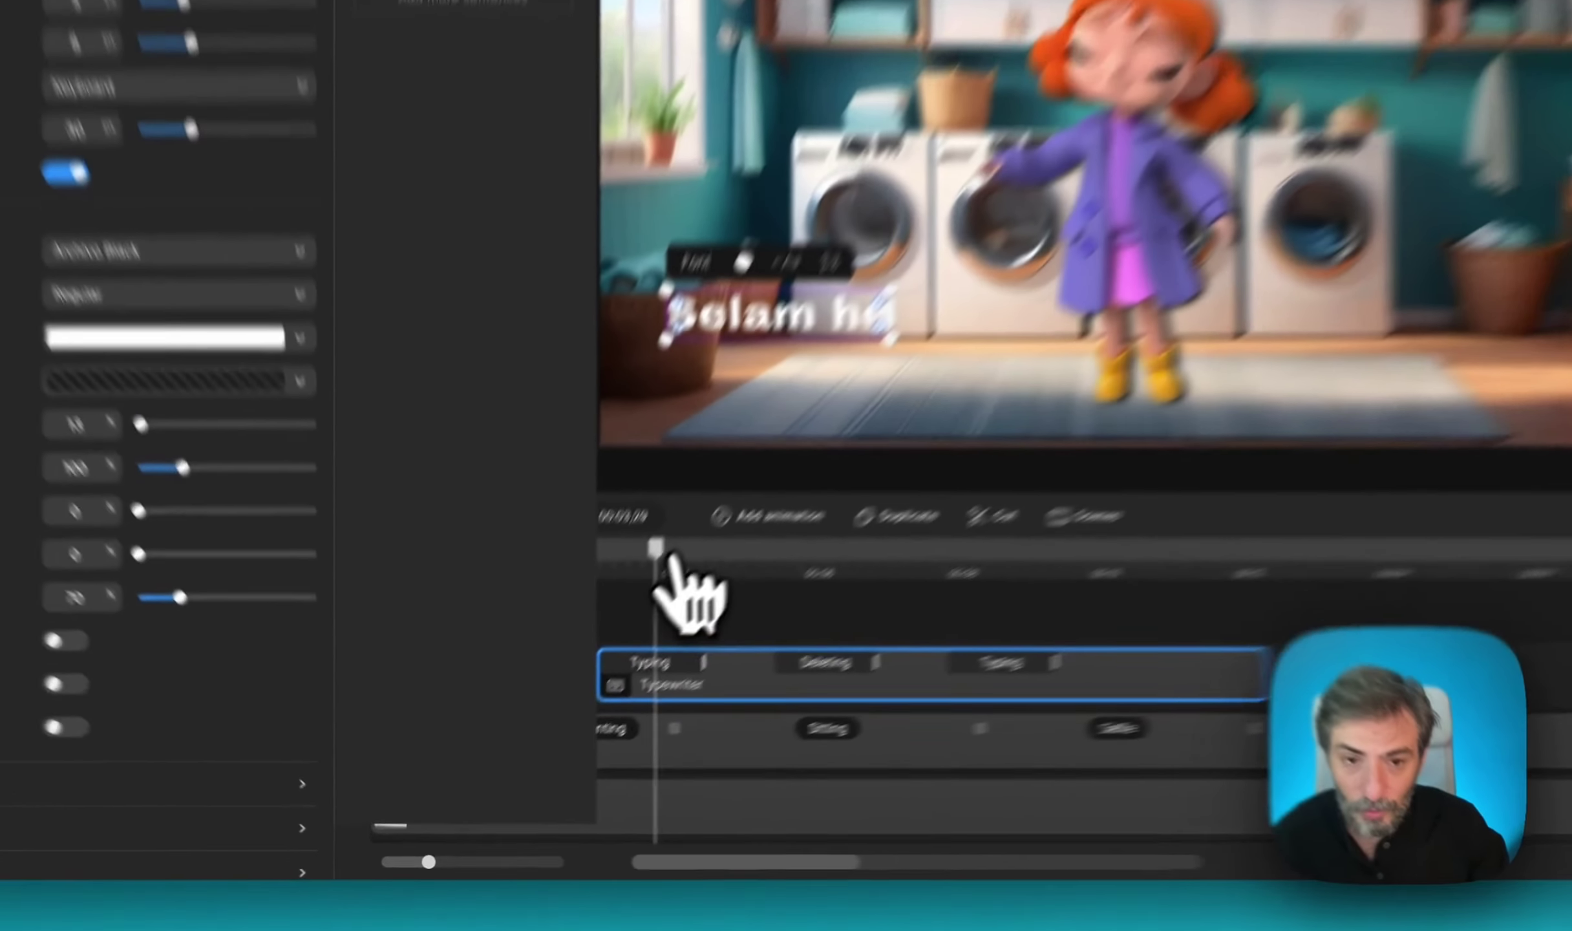
Delete the "3. Ses Emma" voice audio clip from the bottom track and set the playhead at about 3 seconds.
{"action": "left_click_drag", "start_coordinate": [579, 657], "coordinate": [530, 671]}
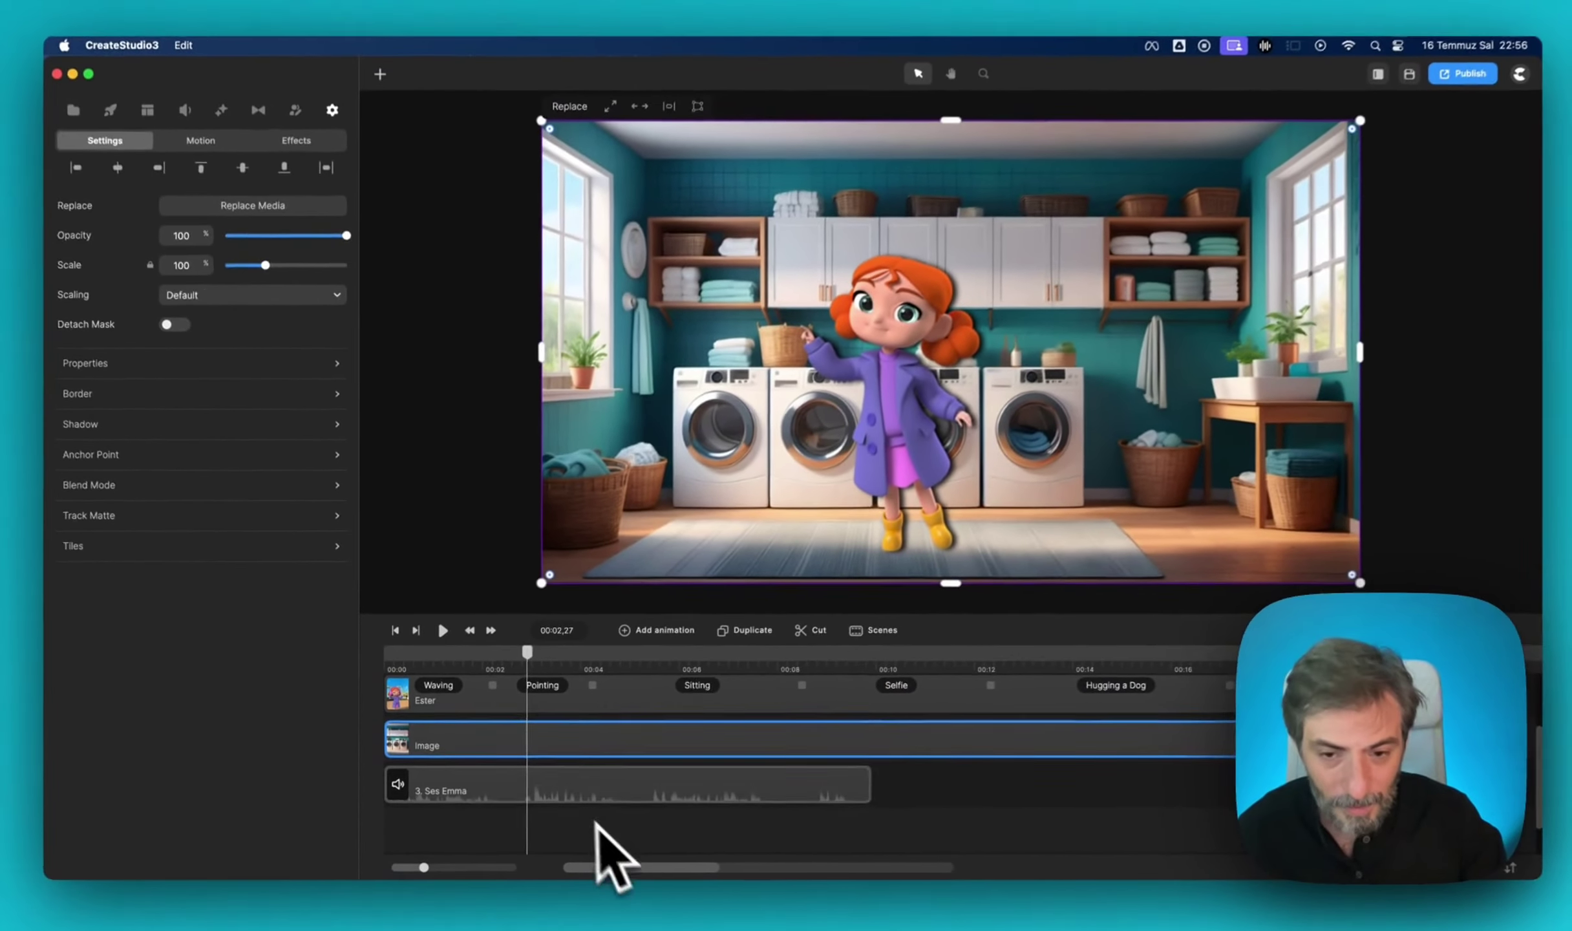
{"action": "left_click", "coordinate": [575, 795]}
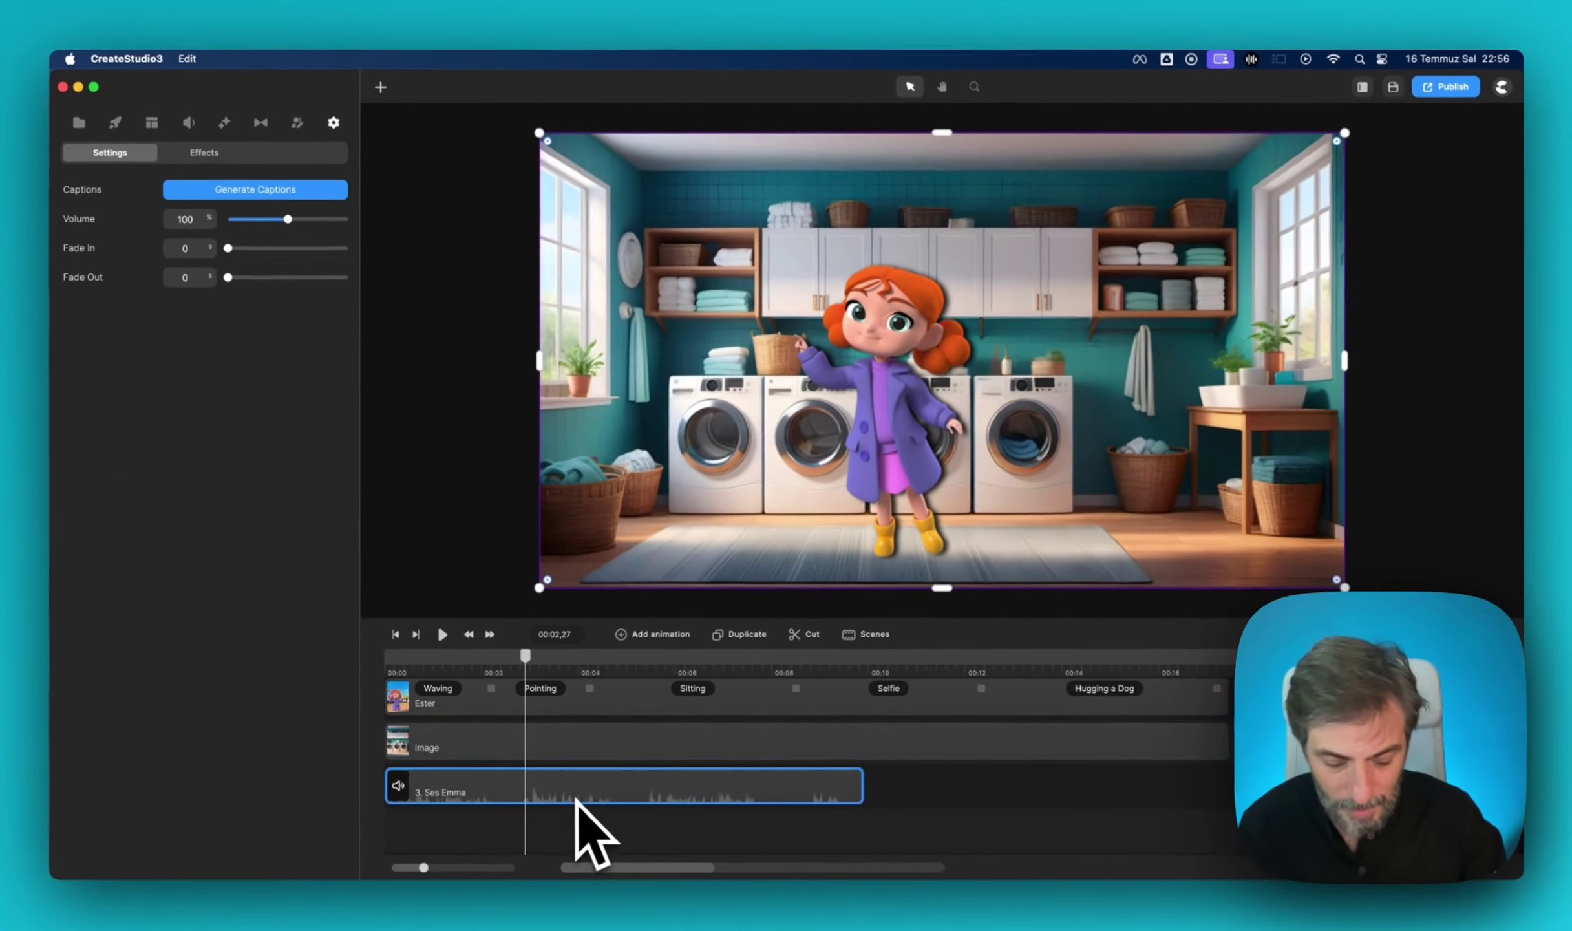
{"action": "key", "text": "BackSpace"}
{"action": "scroll", "coordinate": [498, 763], "scroll_direction": "up", "scroll_amount": 2}
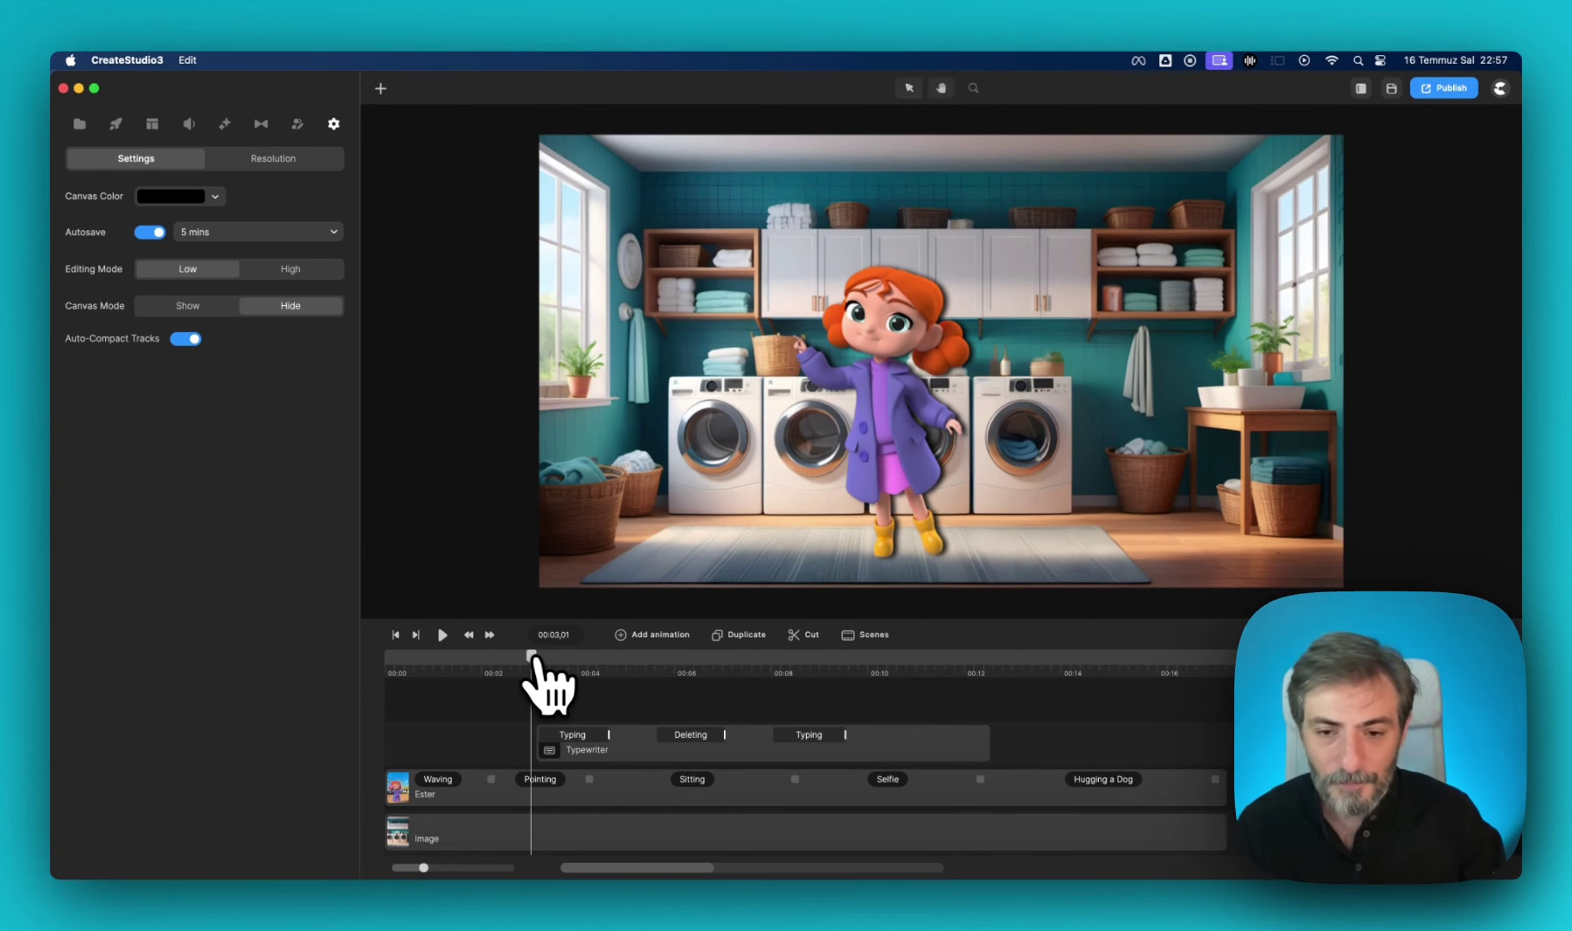
Play the typewriter animation from 00:03,01 and delete the Typewriter element from its track.
{"action": "key", "text": "space"}
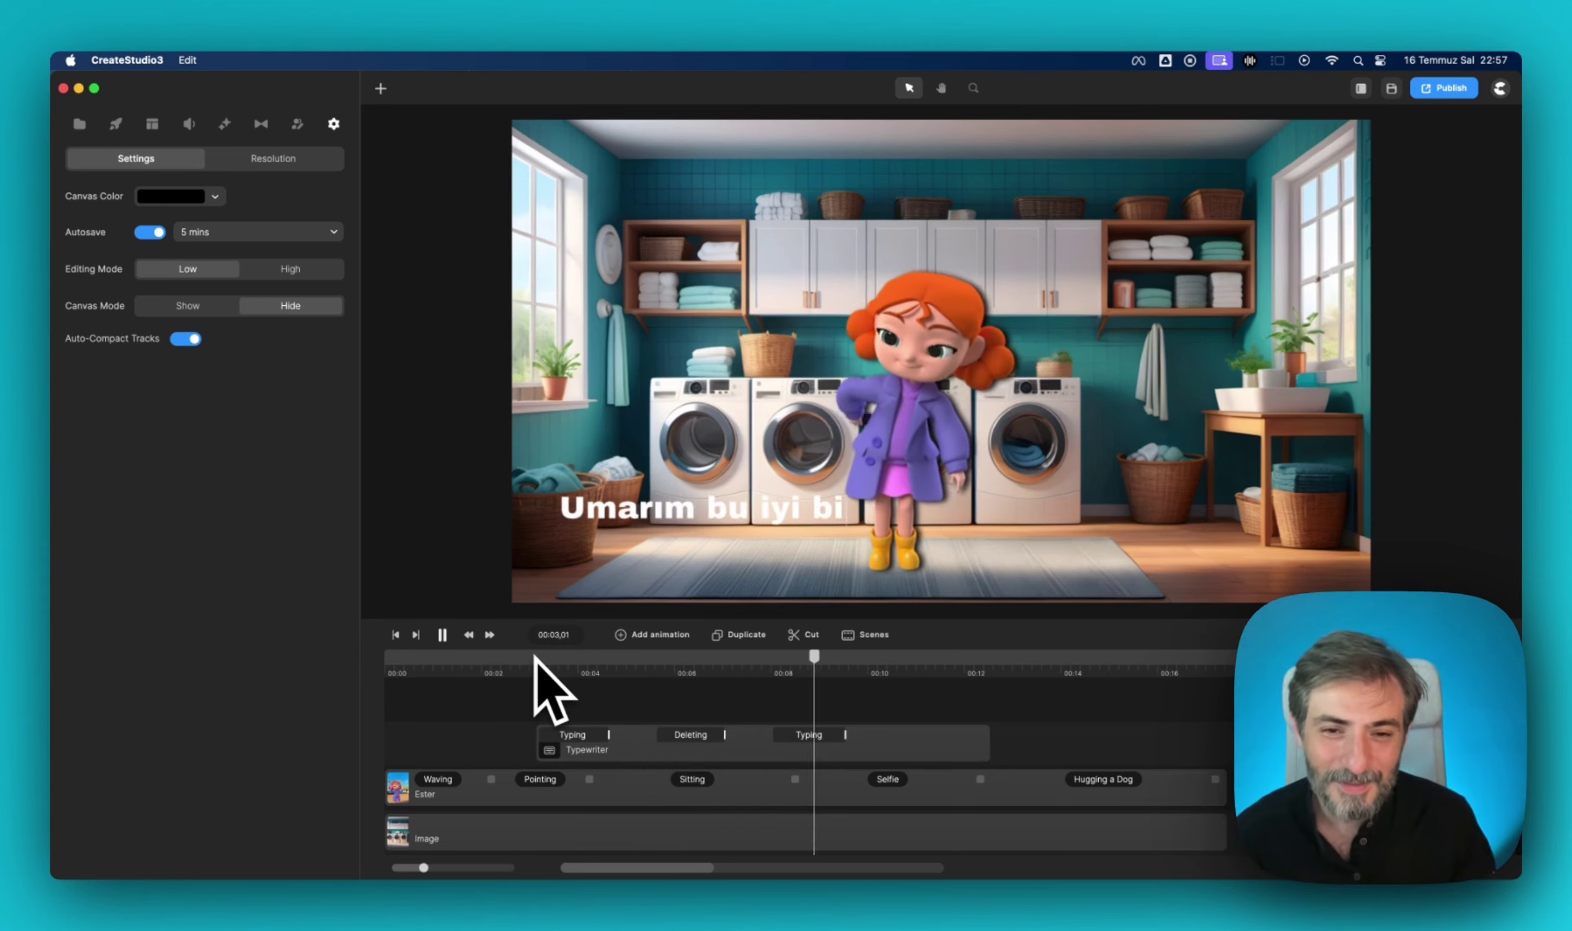
{"action": "key", "text": "space"}
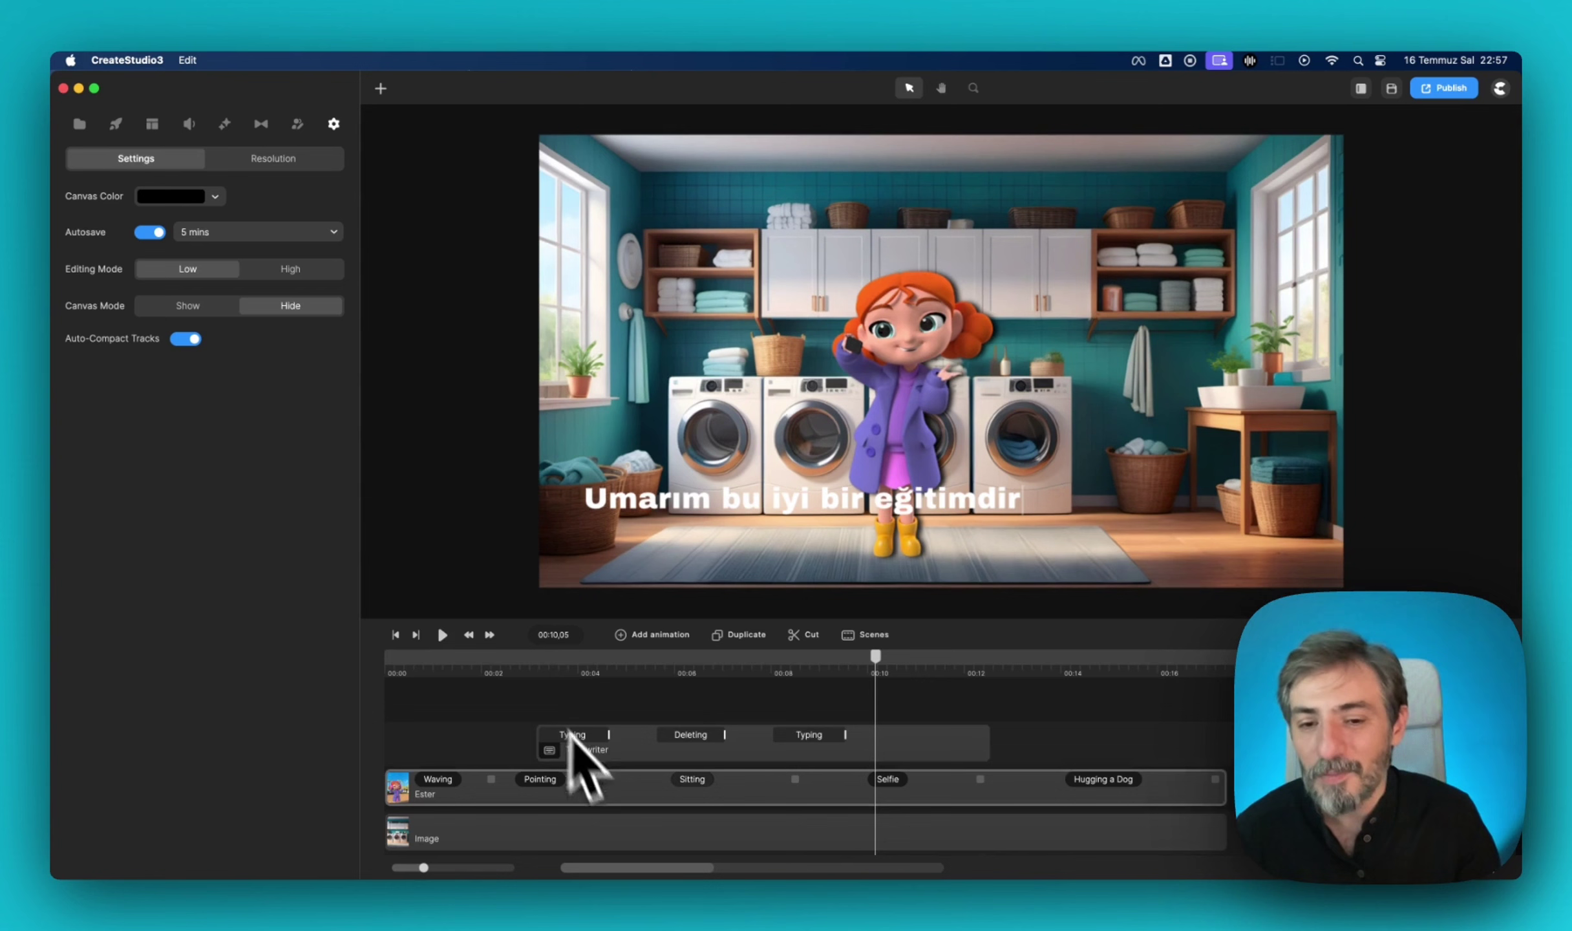
{"action": "left_click", "coordinate": [614, 749]}
{"action": "key", "text": "Delete"}
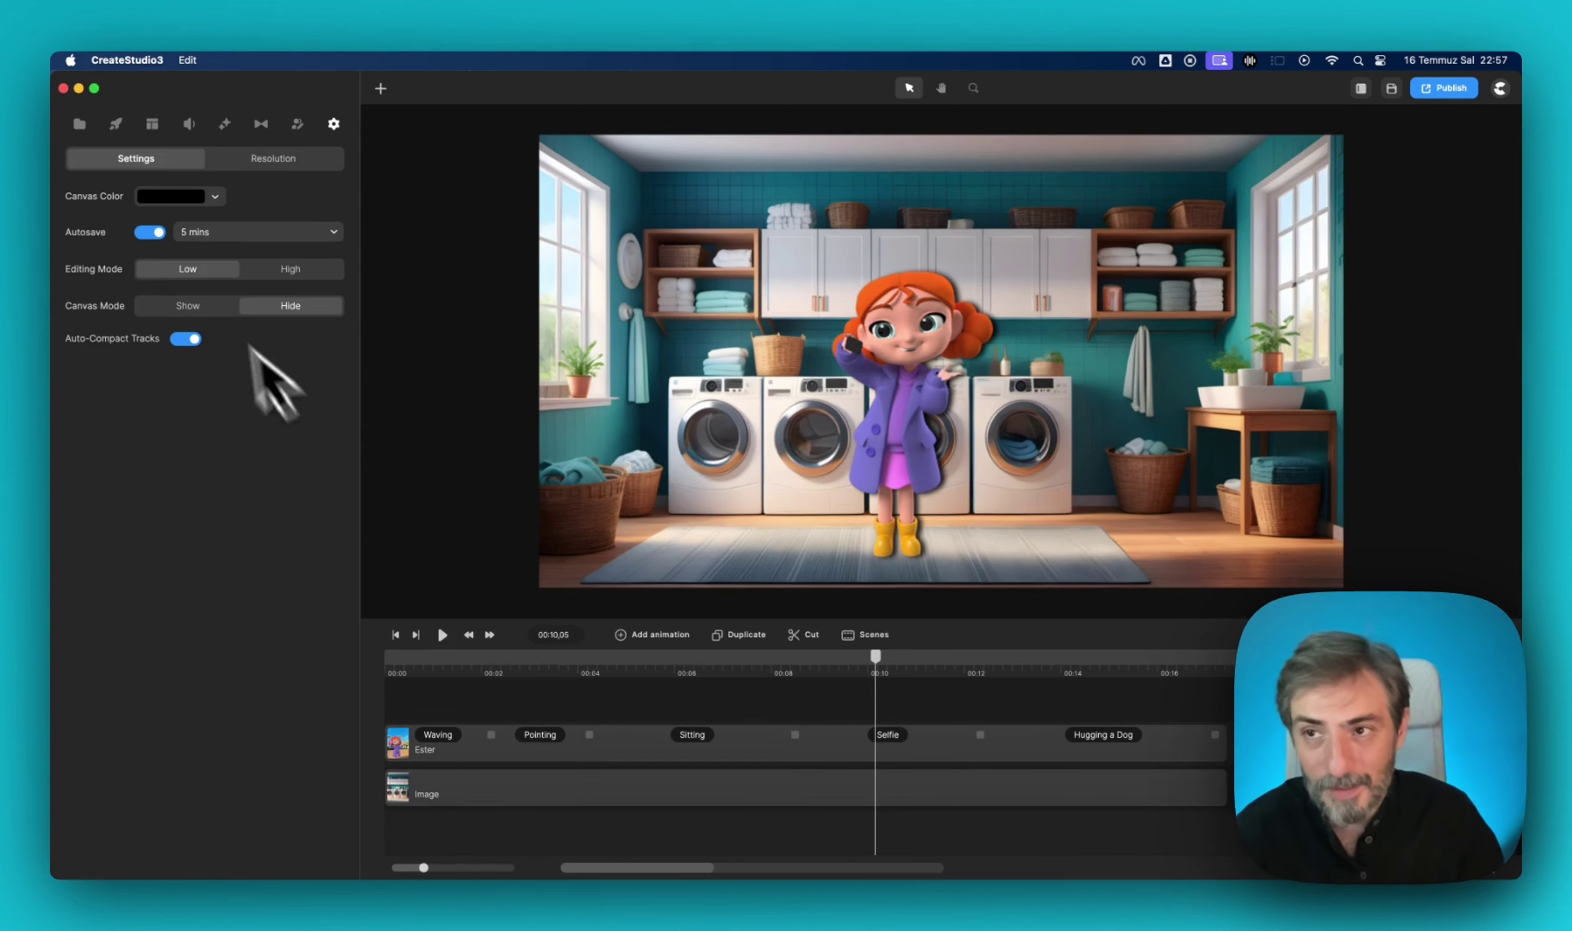
Download the purple Star element from the Studio library and add it to the scene at 00:10,05.
{"action": "left_click", "coordinate": [116, 125]}
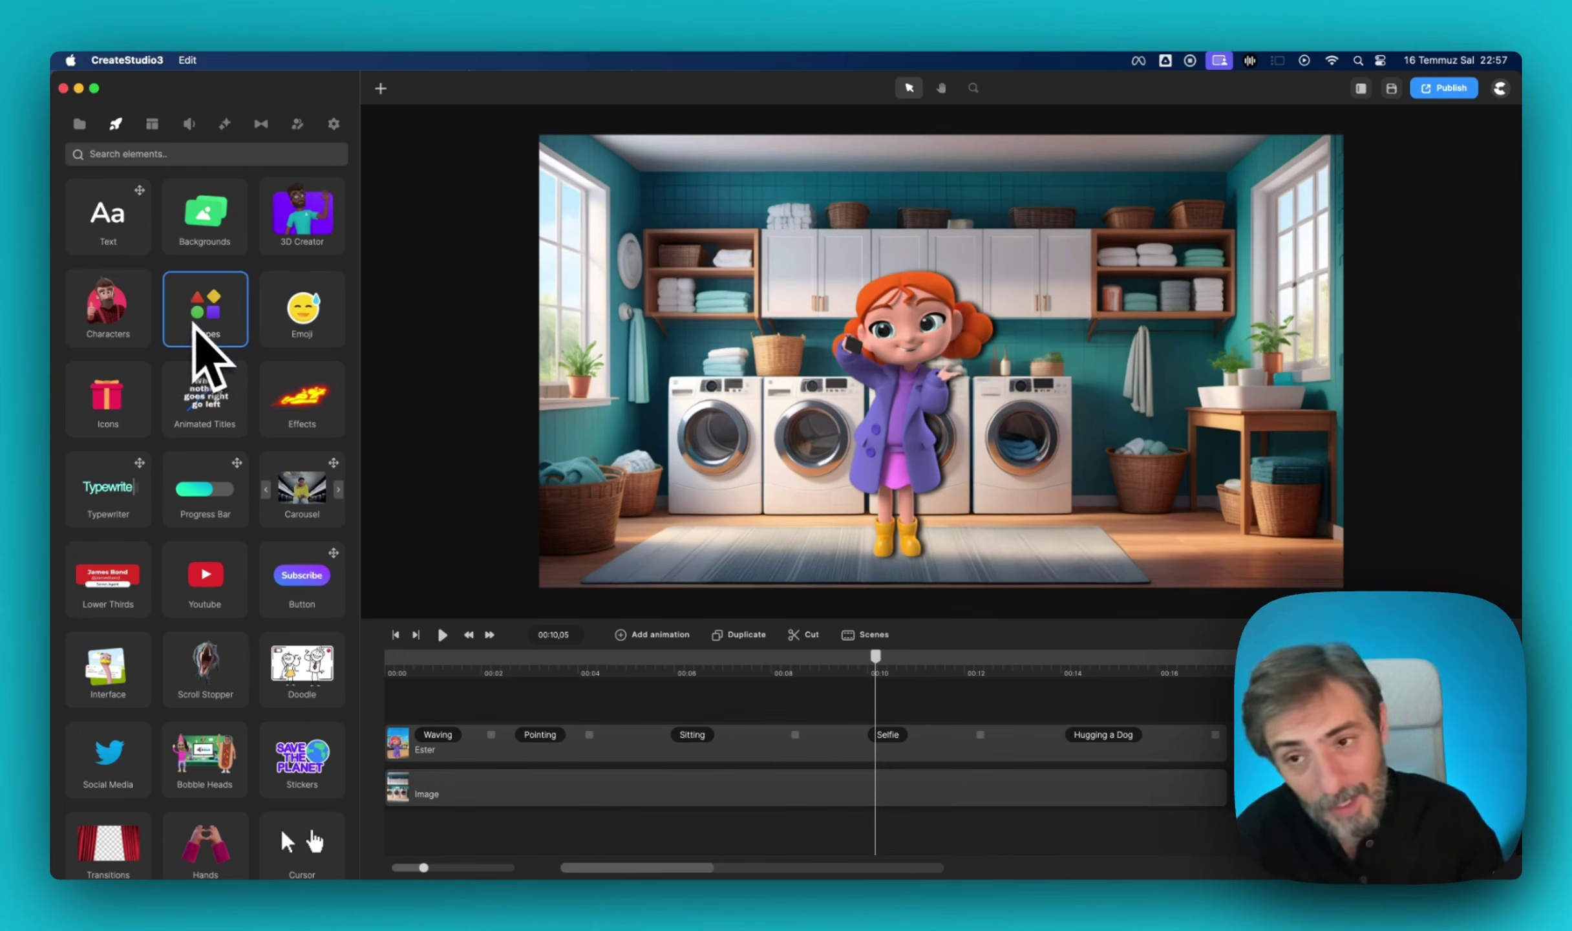
{"action": "left_click", "coordinate": [173, 395]}
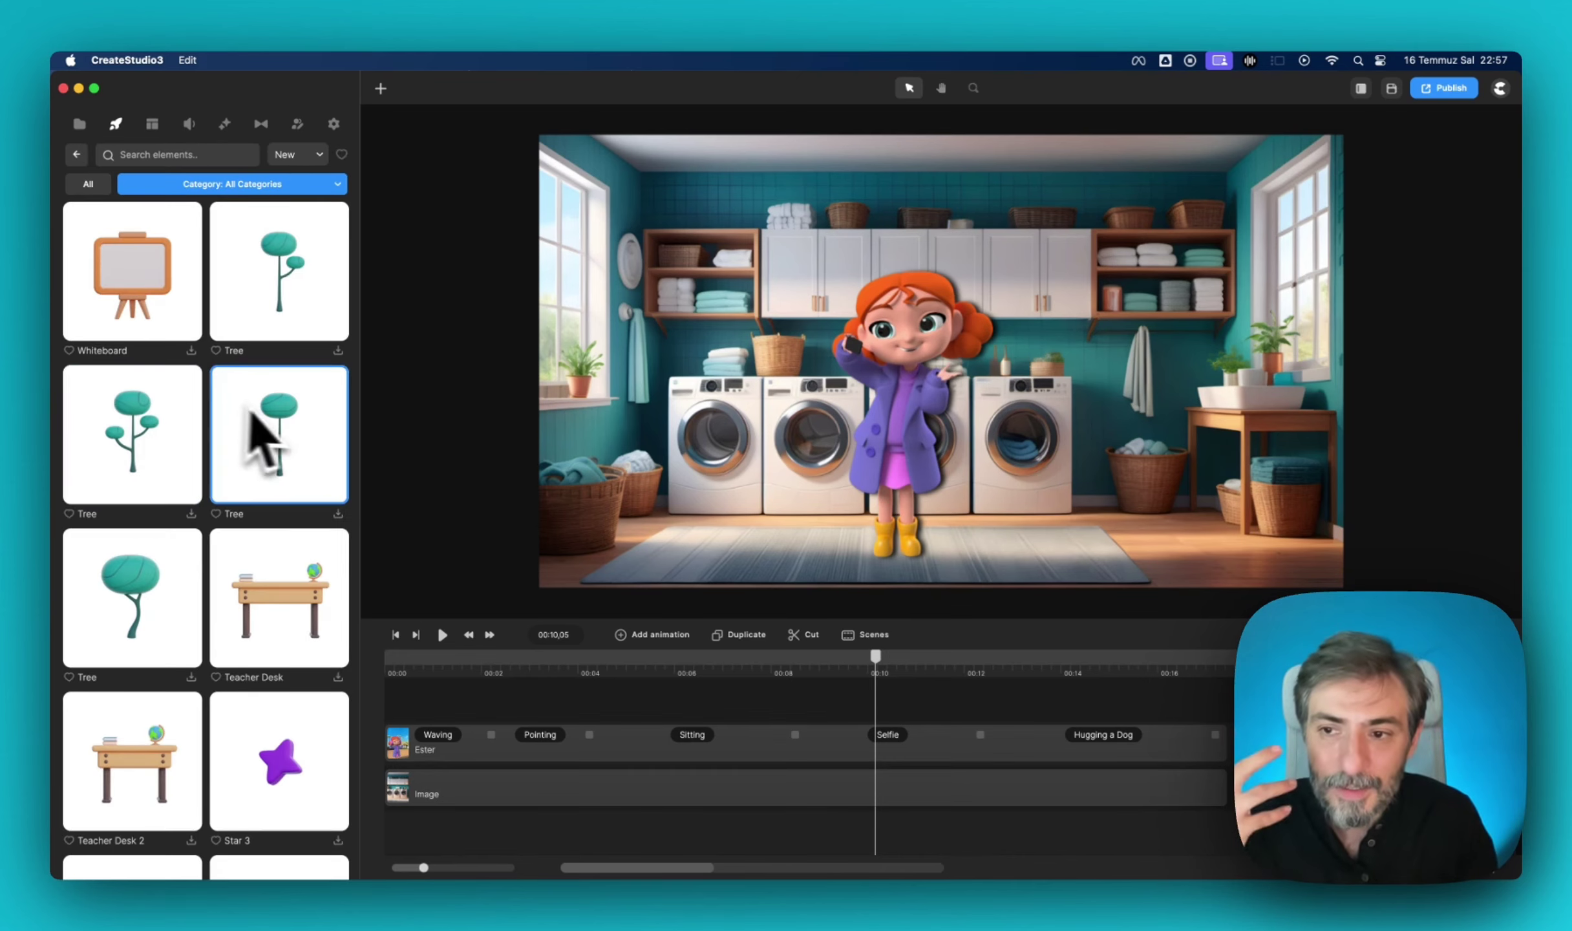
{"action": "scroll", "coordinate": [246, 433], "scroll_direction": "down", "scroll_amount": 8}
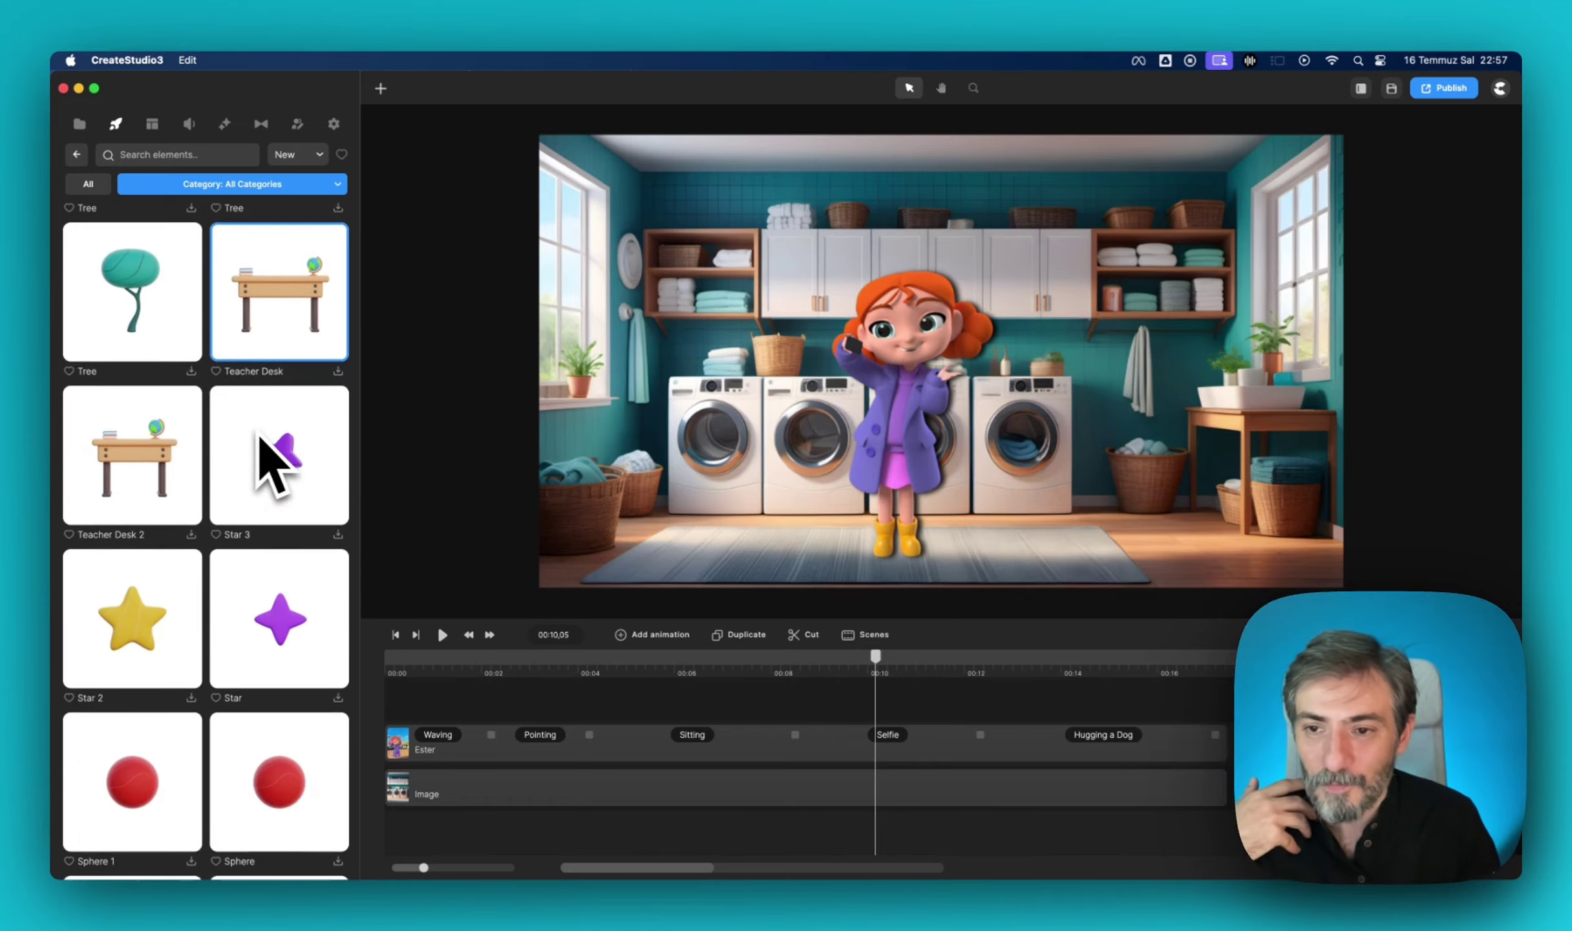
{"action": "left_click", "coordinate": [337, 458]}
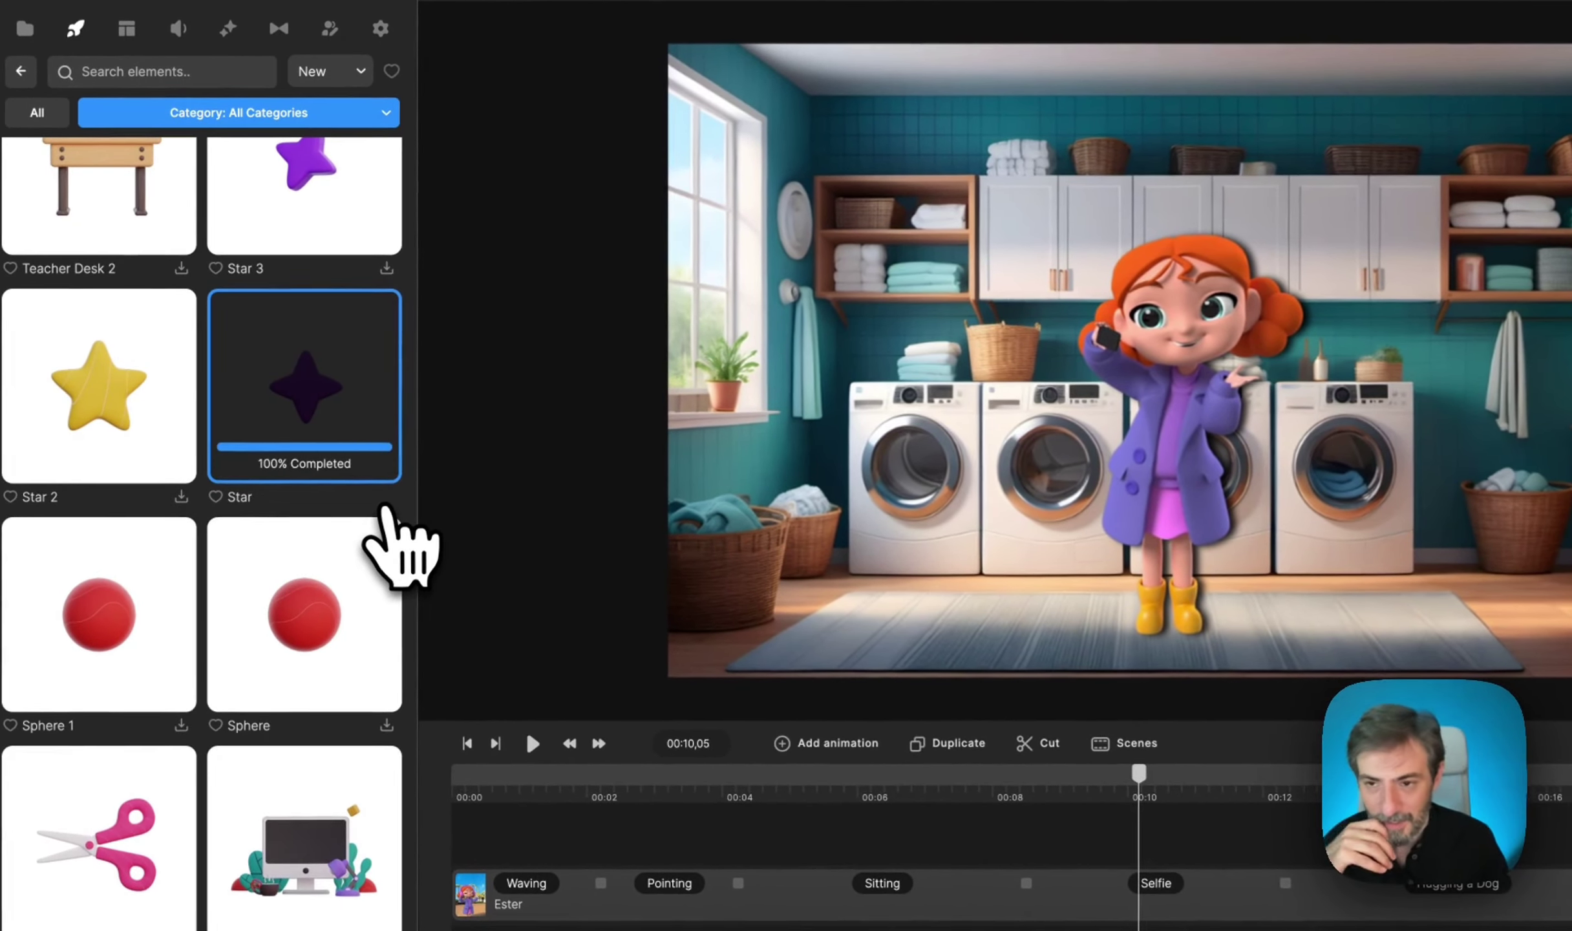
{"action": "left_click_drag", "start_coordinate": [309, 420], "coordinate": [1224, 366]}
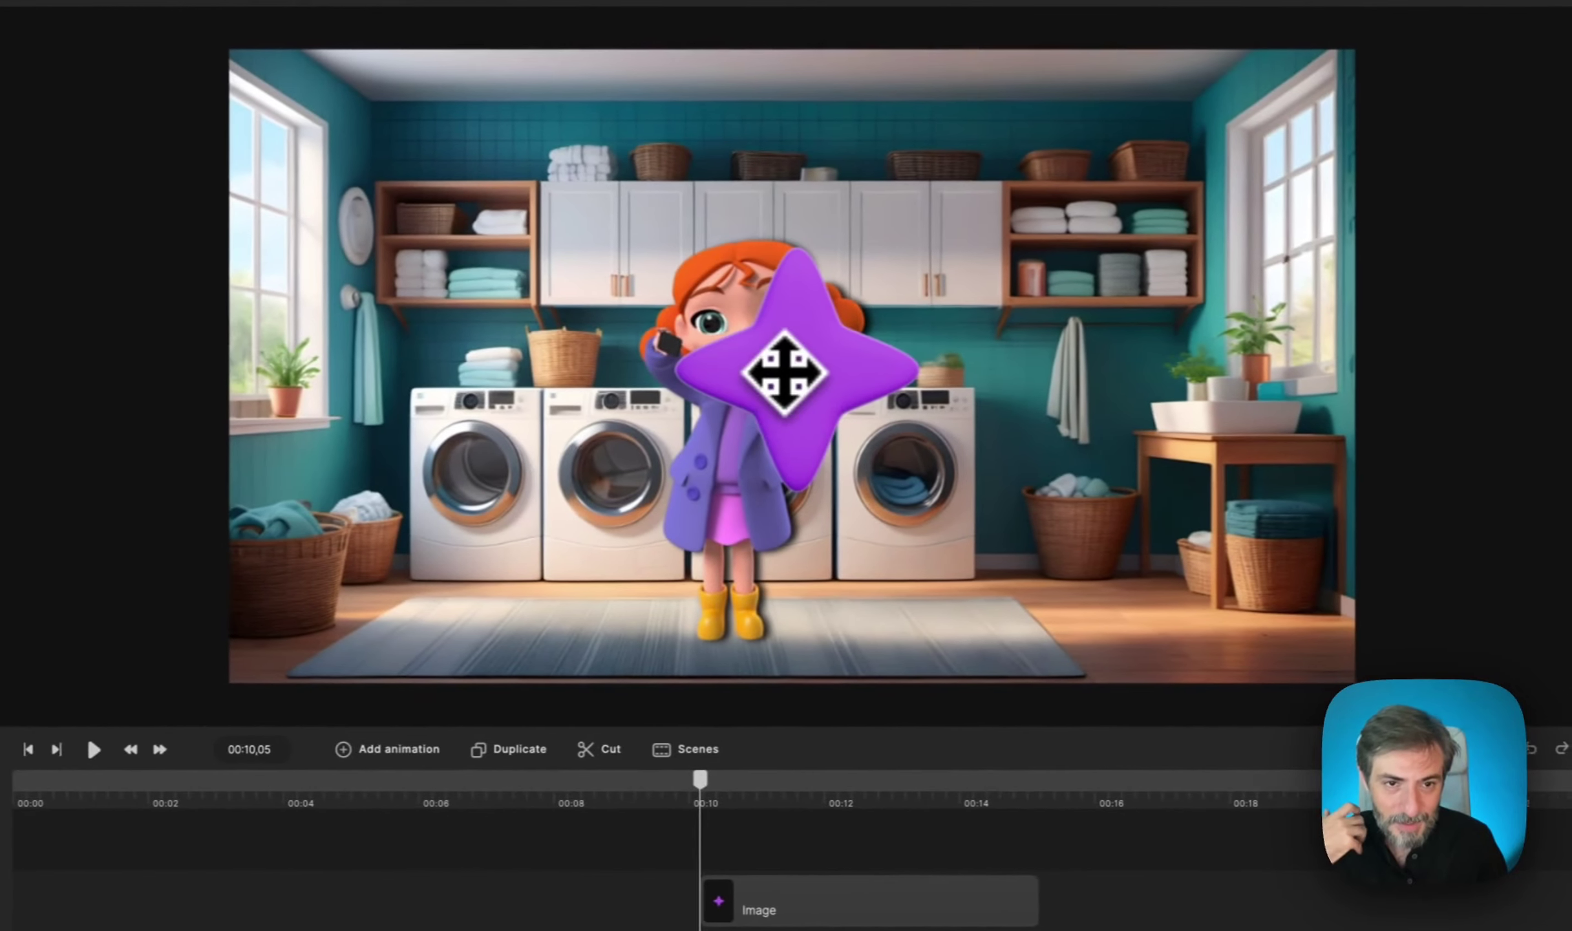
Scale the star down to 25% and place it beside the character, near the wooden sink table.
{"action": "left_click_drag", "start_coordinate": [784, 371], "coordinate": [1056, 403]}
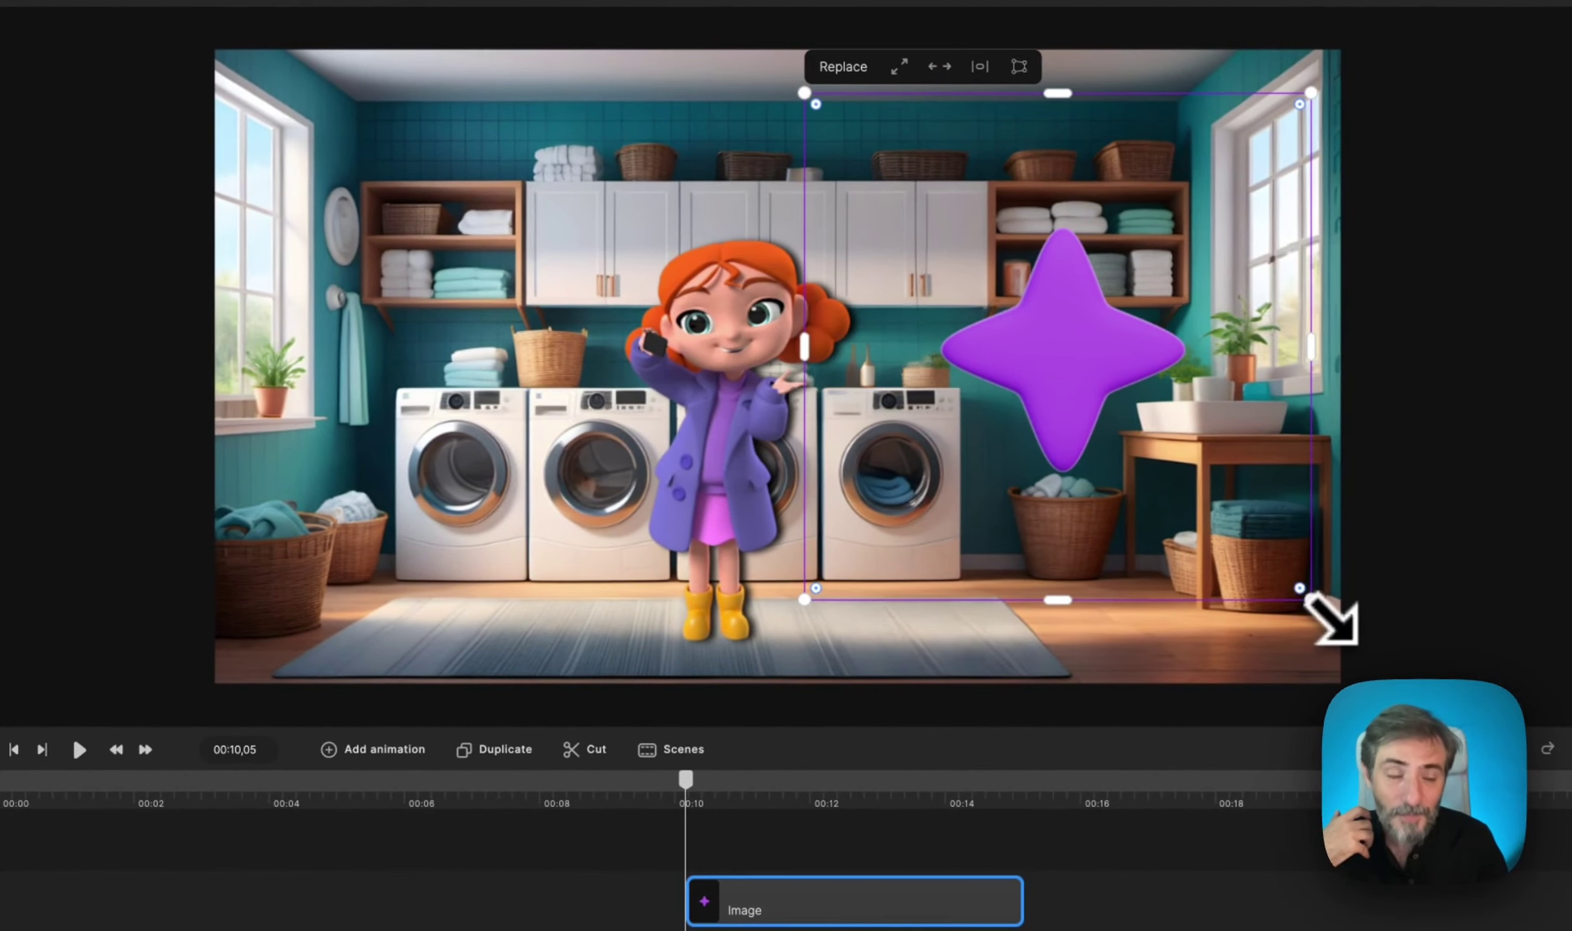
{"action": "left_click_drag", "start_coordinate": [1330, 621], "coordinate": [1063, 411]}
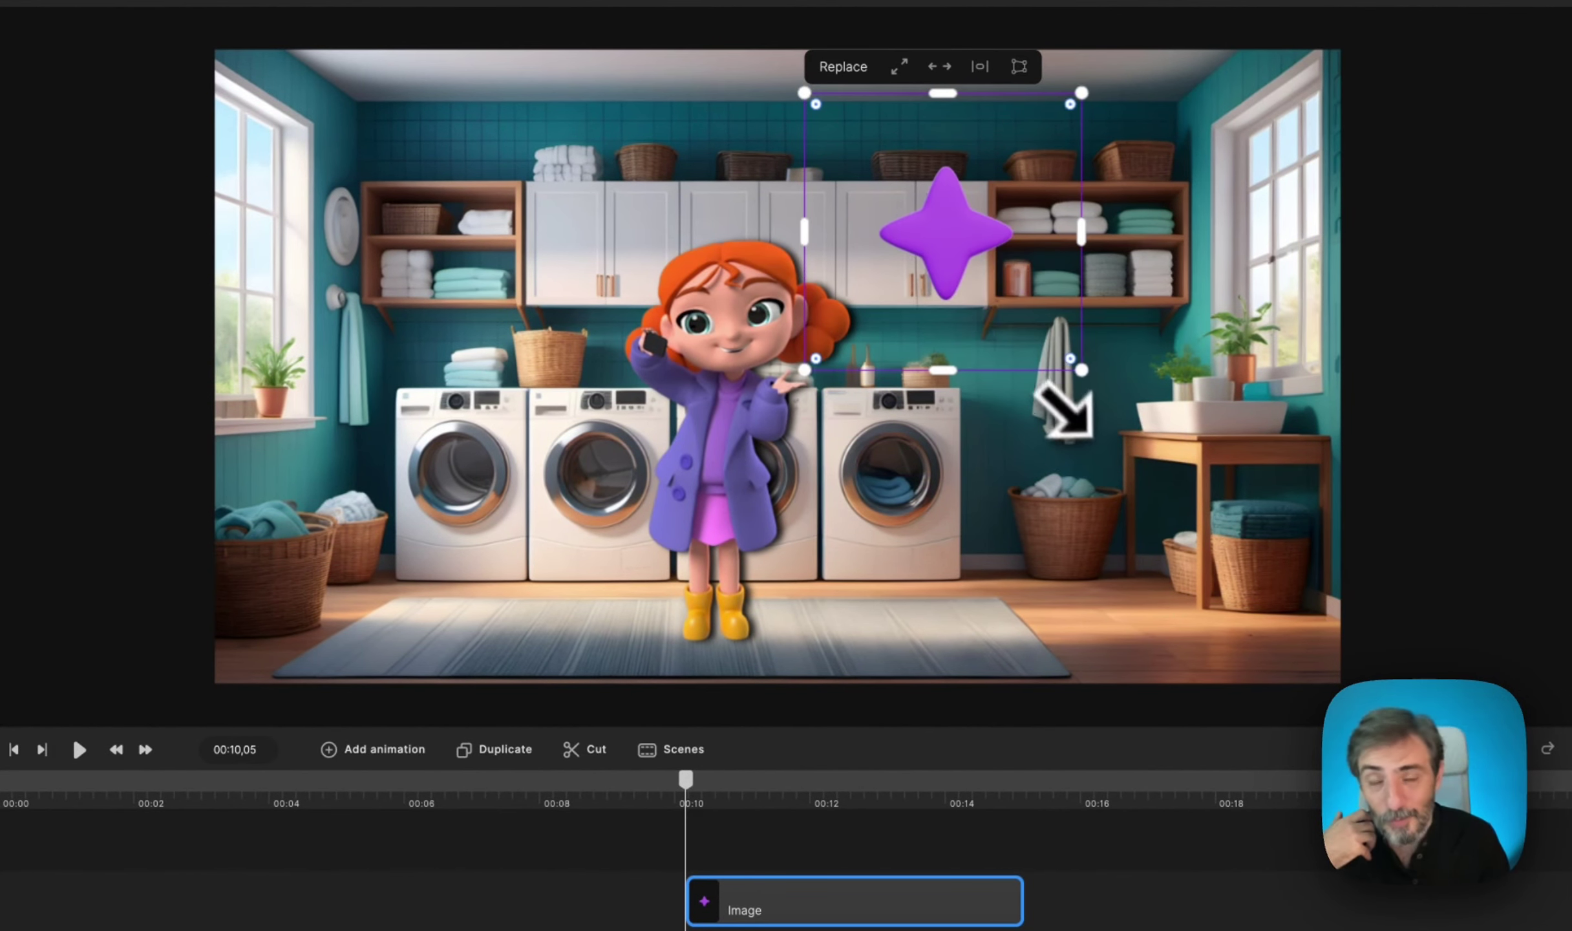
{"action": "left_click_drag", "start_coordinate": [981, 264], "coordinate": [1134, 360]}
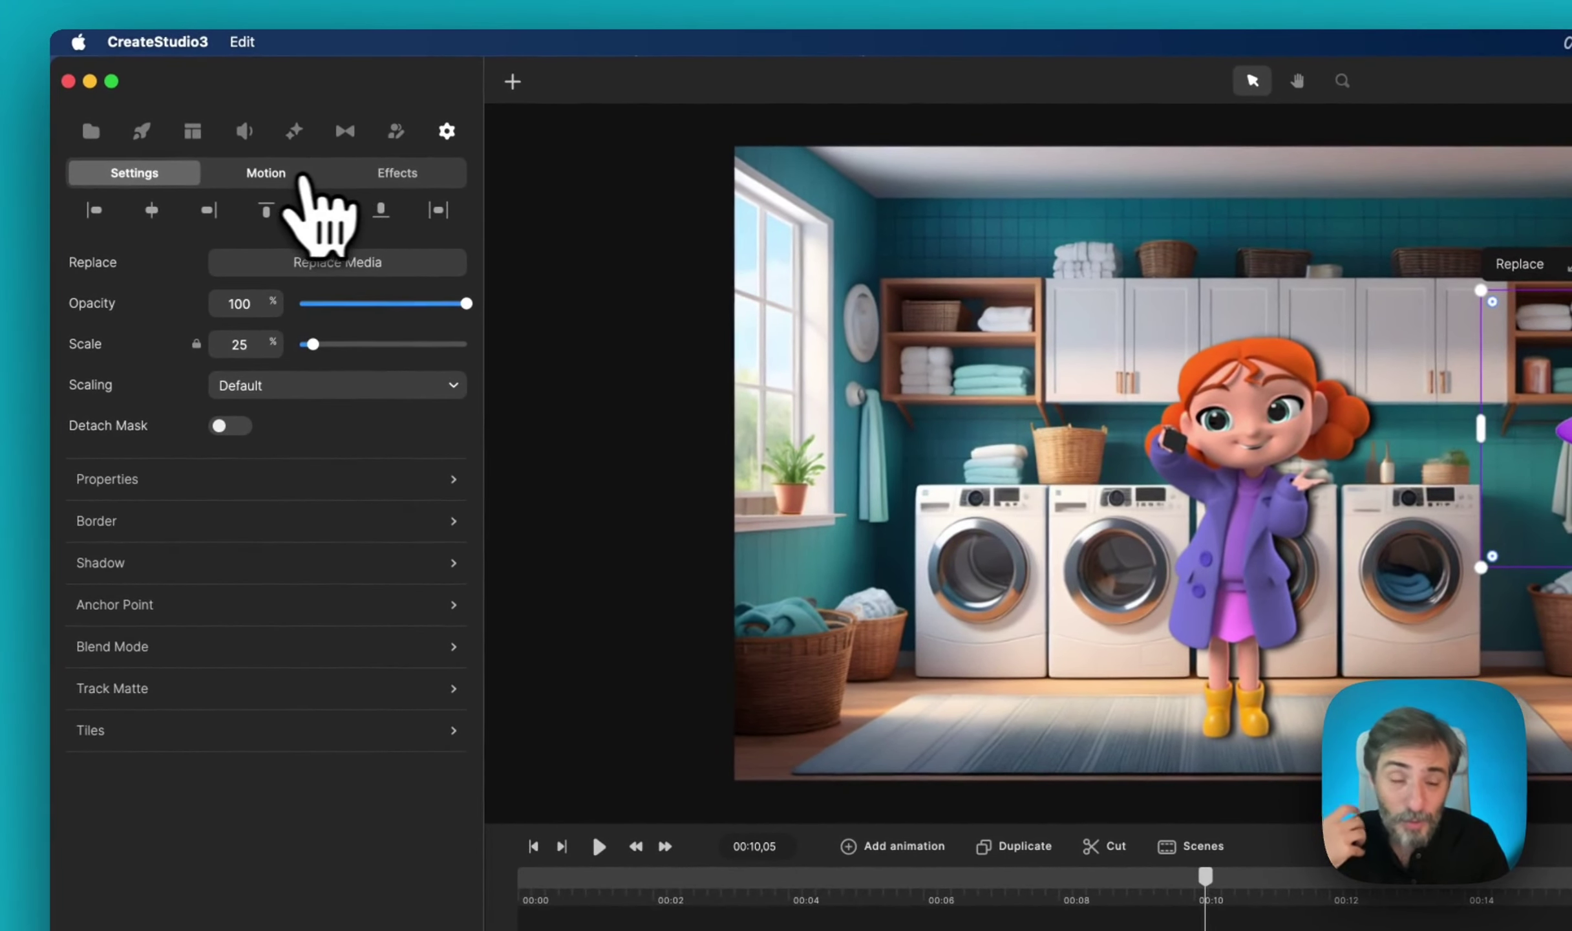
Give the star a Left position preset as its Out motion.
{"action": "left_click", "coordinate": [372, 176]}
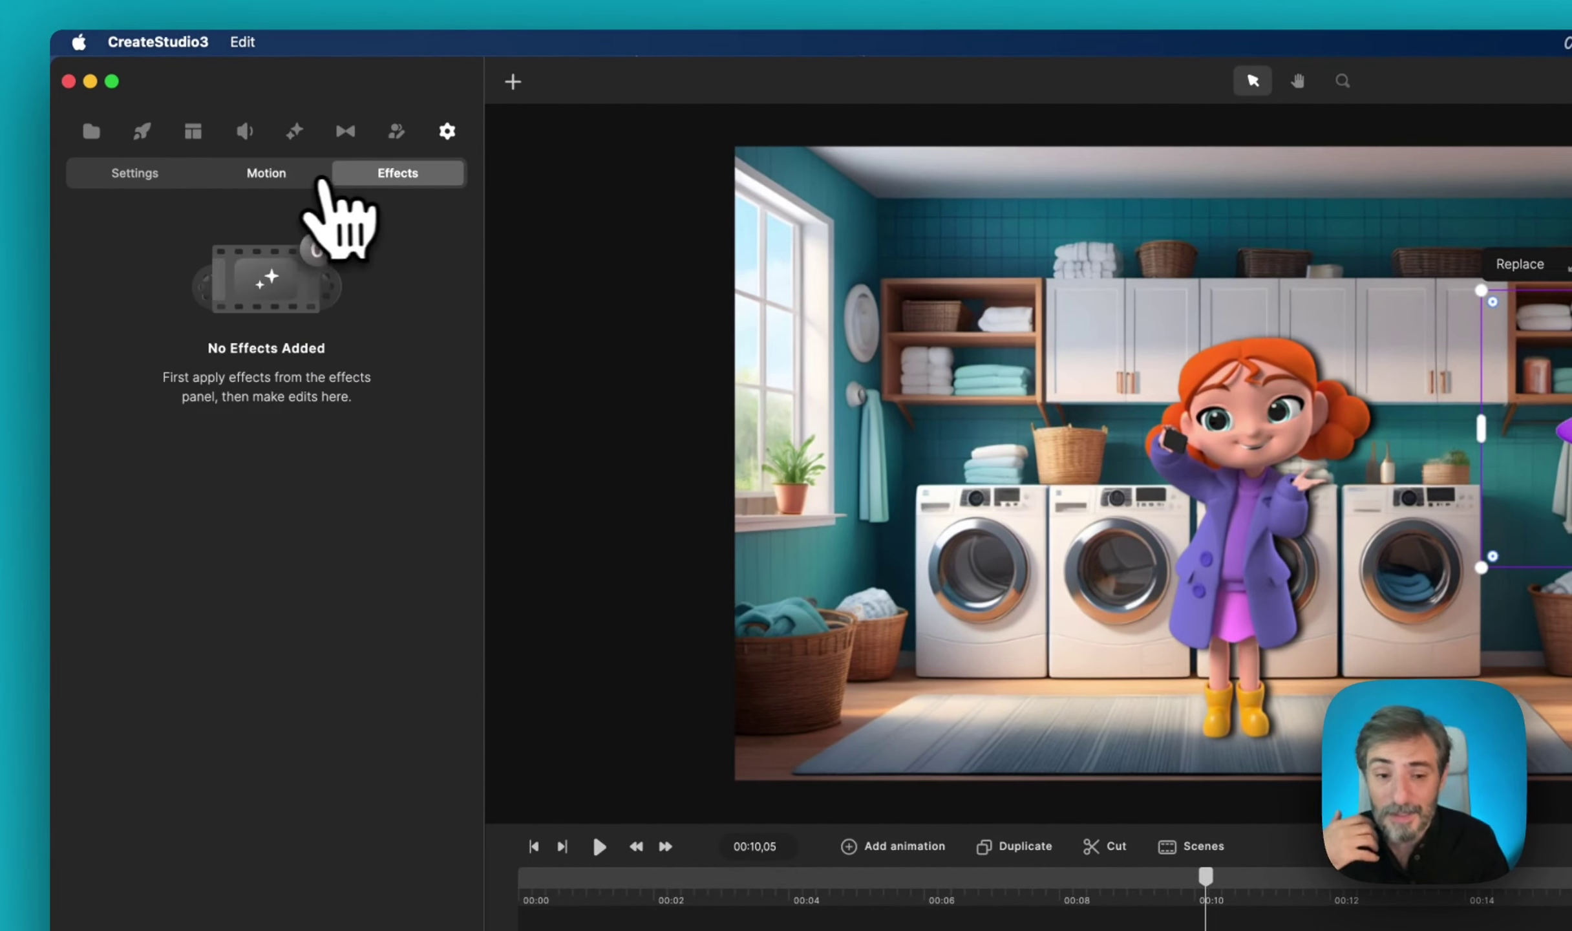
{"action": "left_click", "coordinate": [266, 178]}
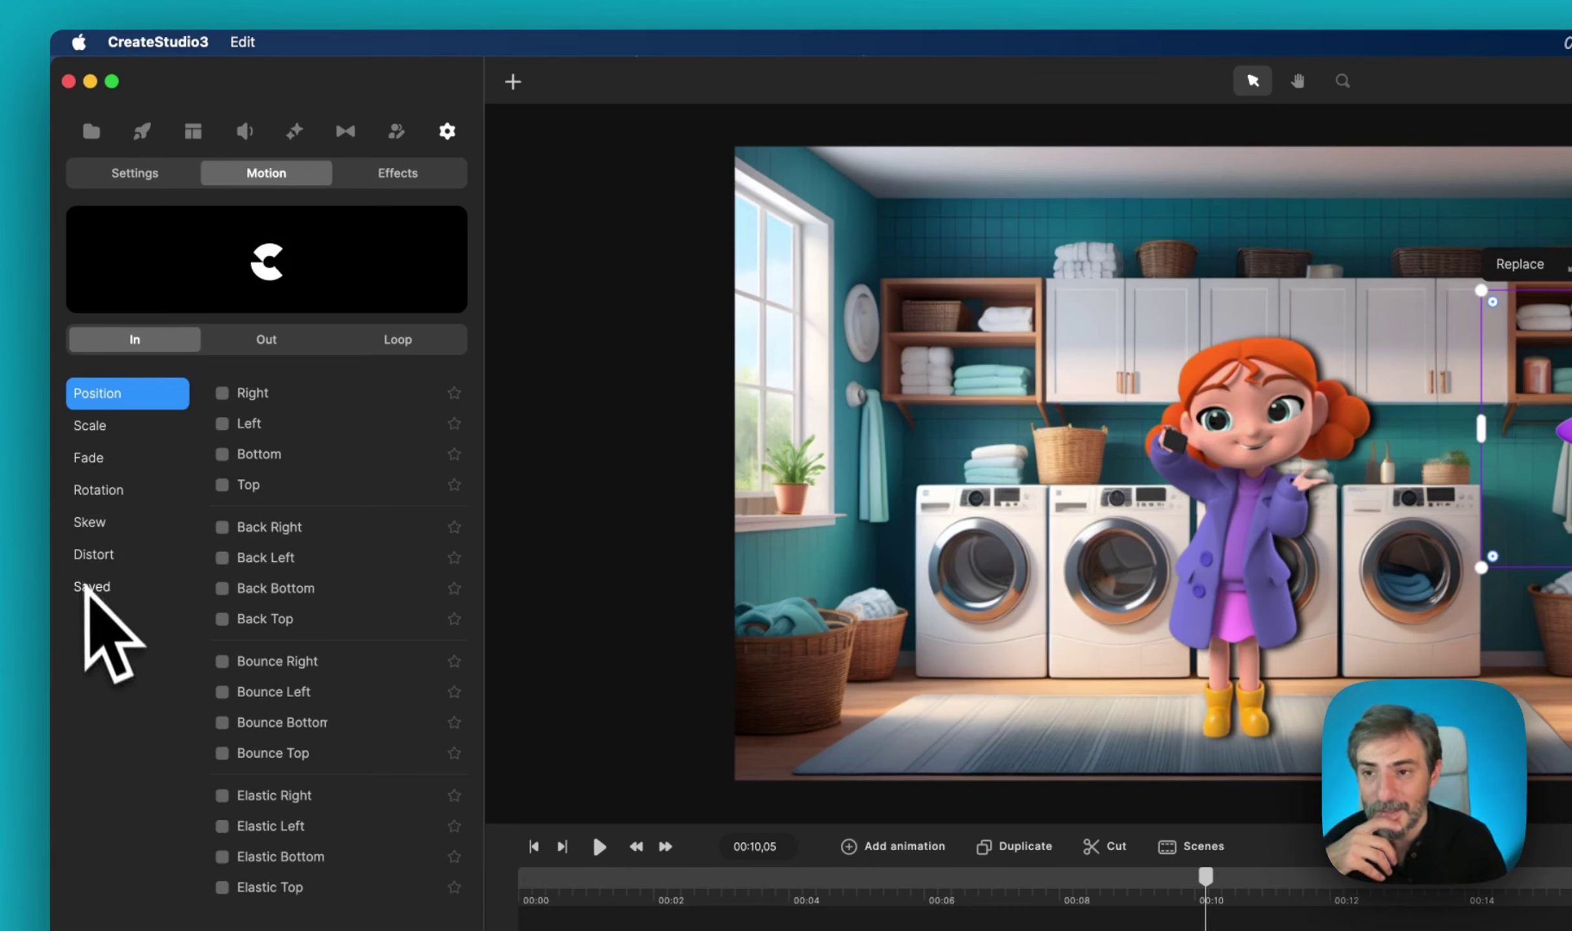
{"action": "left_click", "coordinate": [268, 342]}
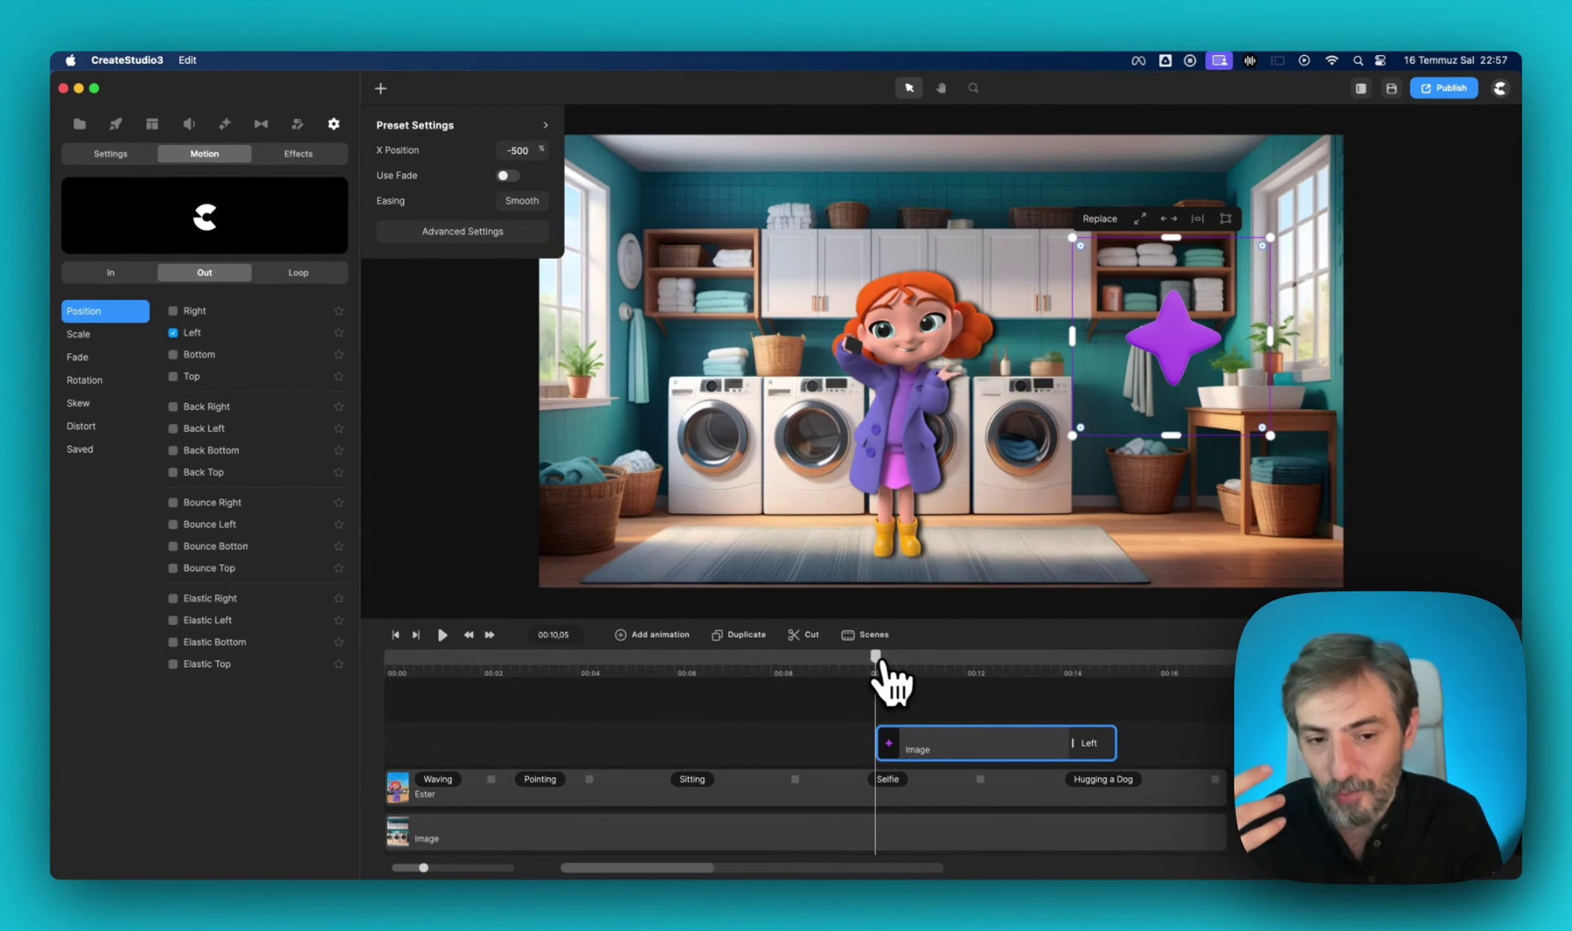
Play the star's exit motion from 00:09,16 and delete the star from the timeline.
{"action": "left_click_drag", "start_coordinate": [880, 662], "coordinate": [851, 663]}
{"action": "key", "text": "space"}
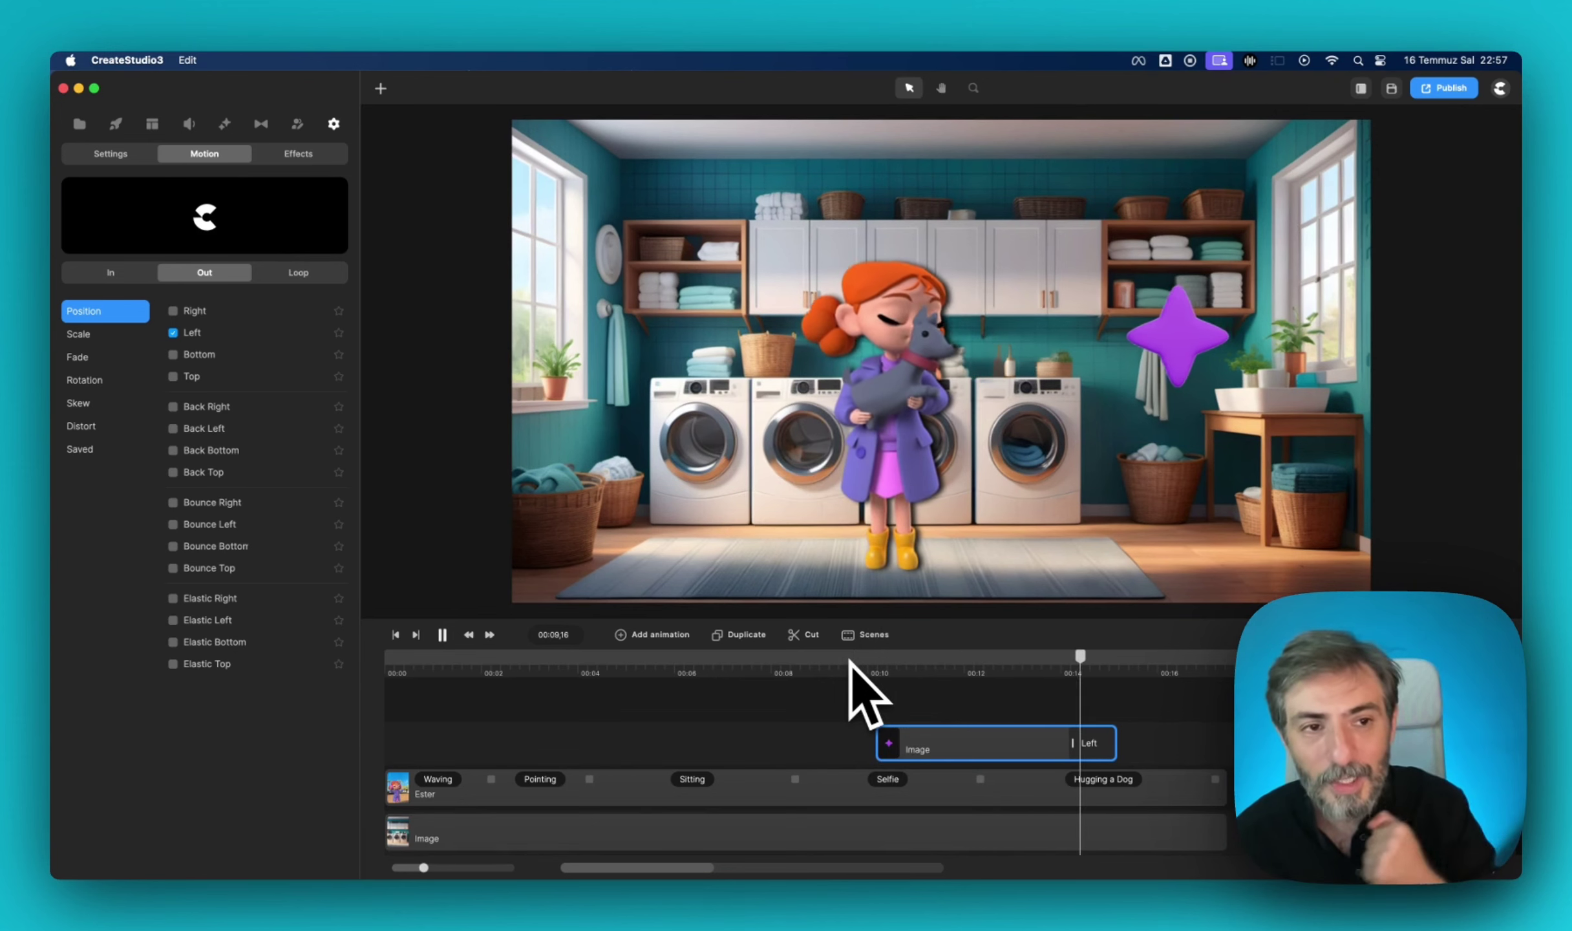
{"action": "key", "text": "space"}
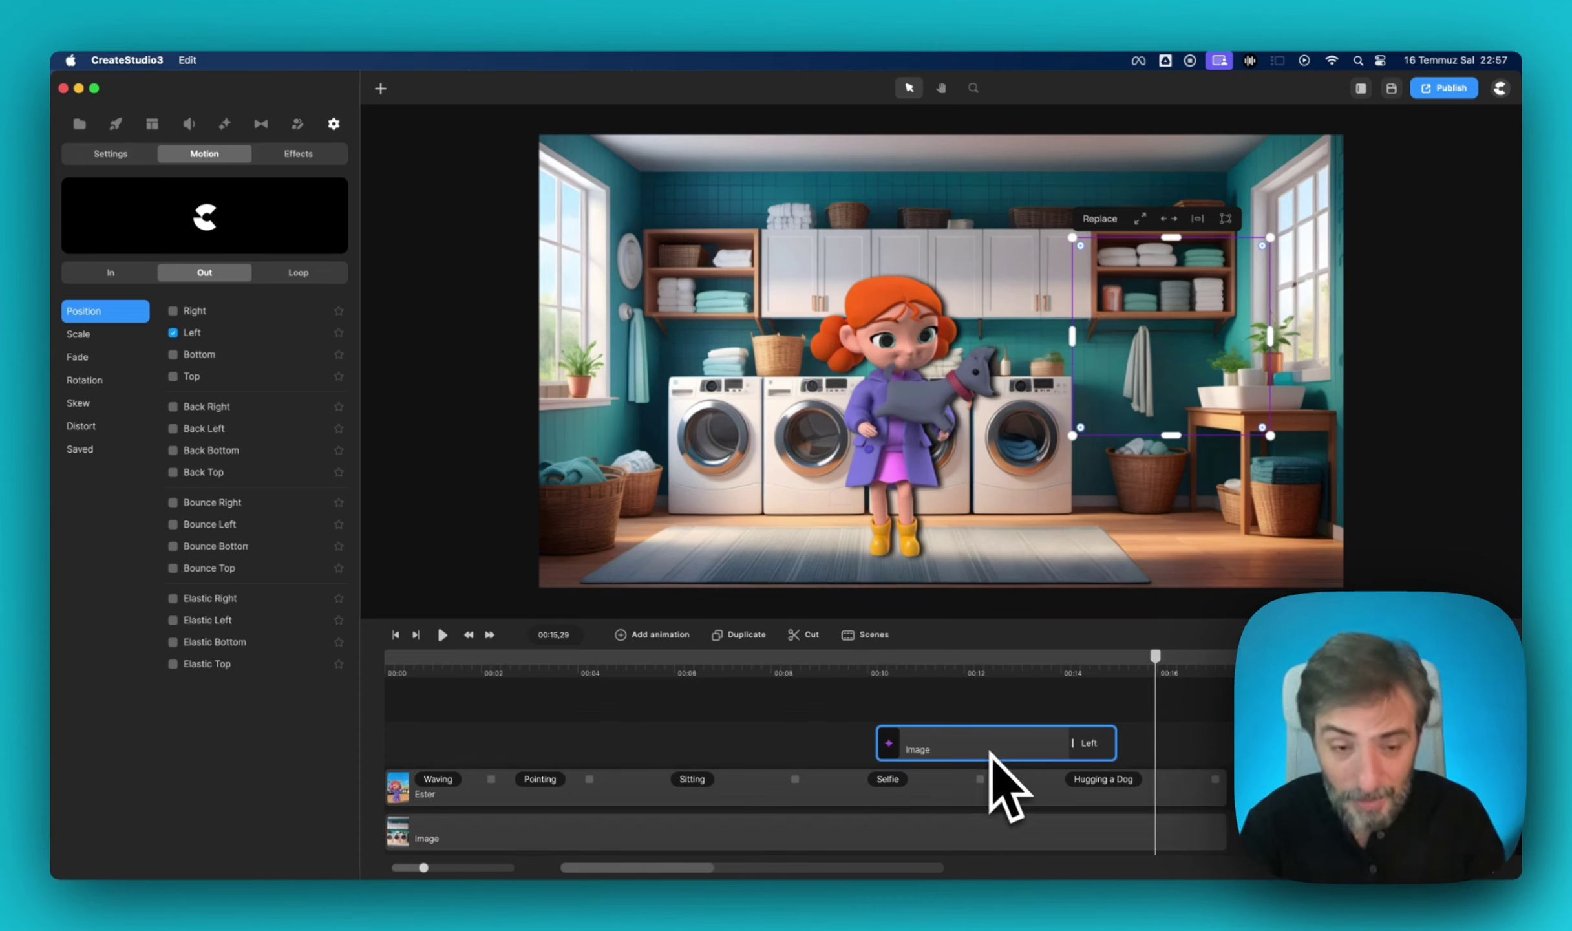
{"action": "key", "text": "BackSpace"}
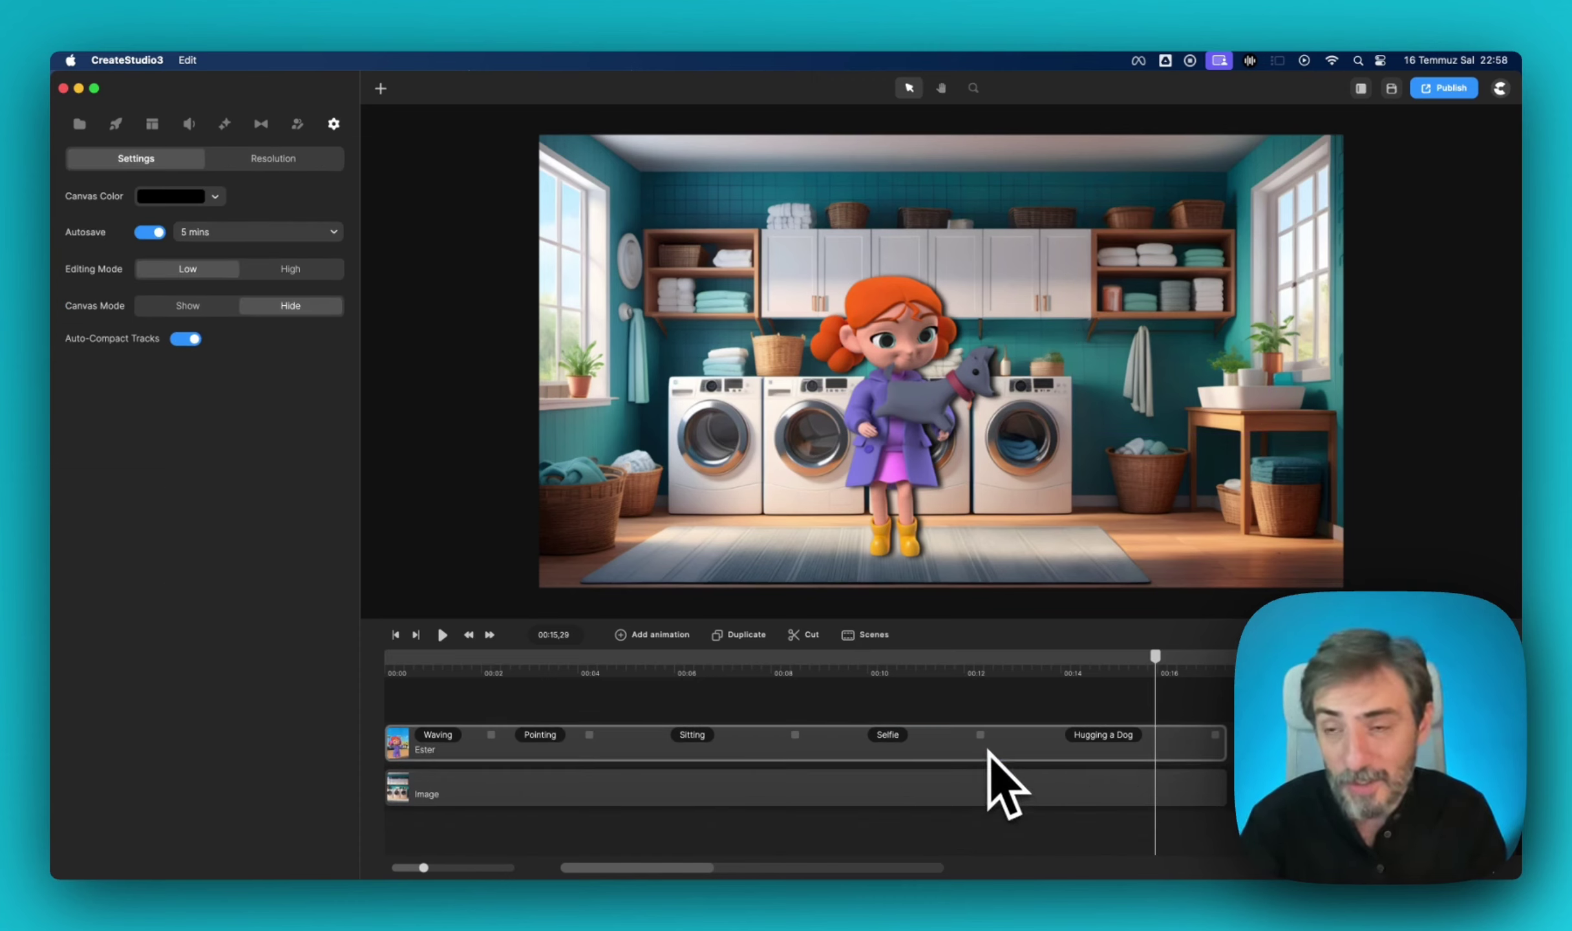
Browse the YouTube category of the Studio library for end screens, subscribe animations and logo reveals.
{"action": "left_click", "coordinate": [116, 125]}
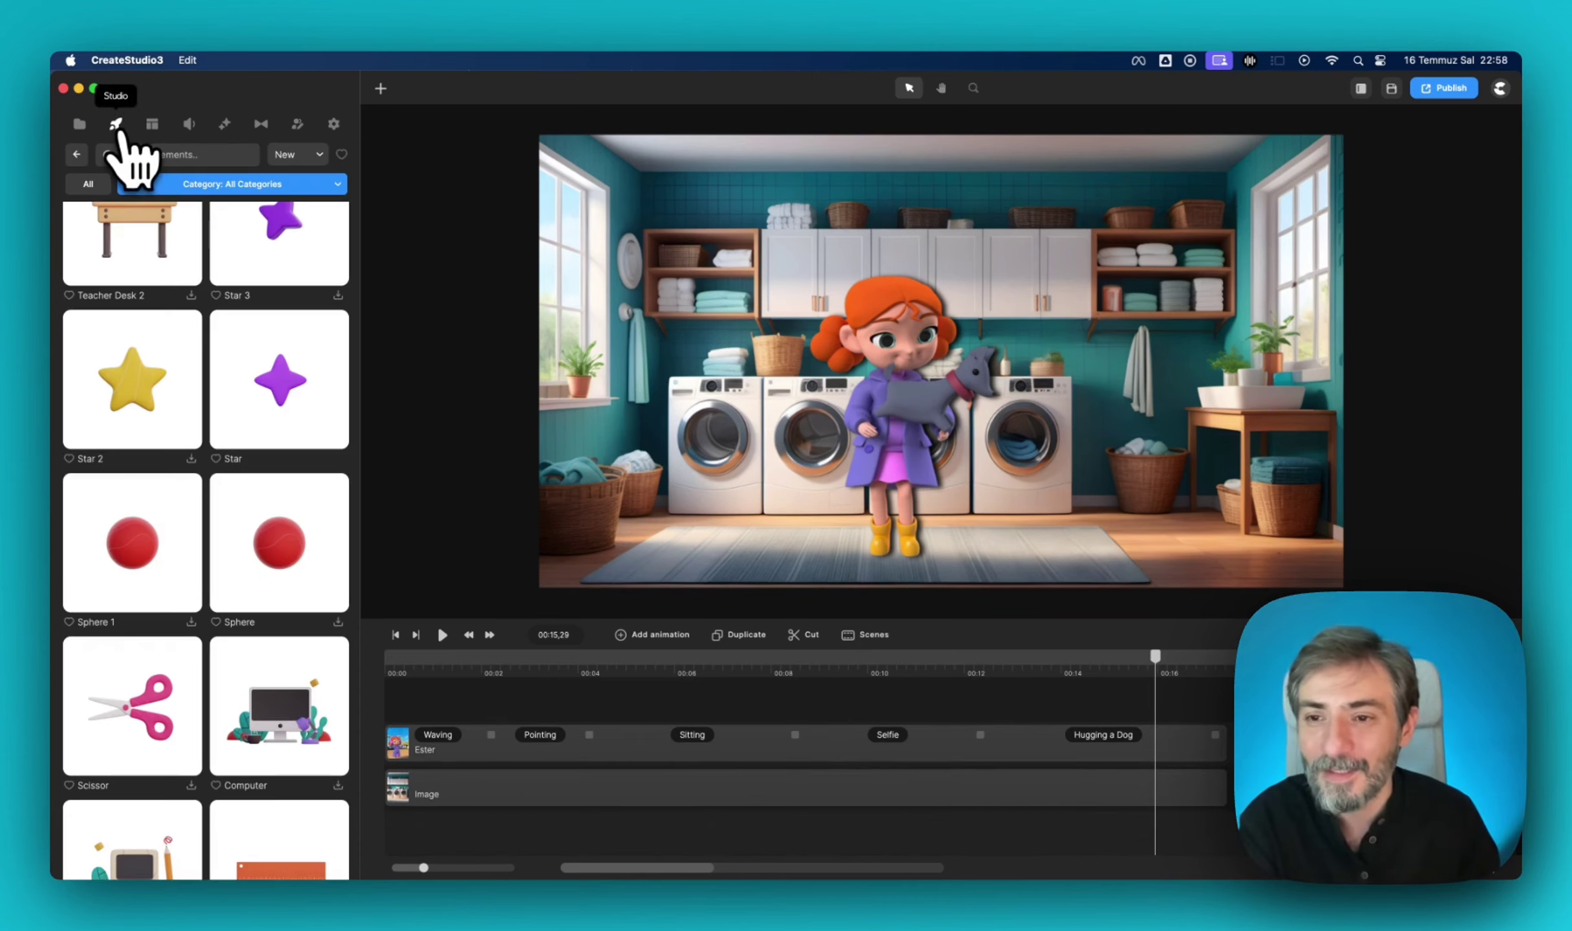
{"action": "left_click", "coordinate": [76, 160]}
{"action": "scroll", "coordinate": [291, 491], "scroll_direction": "down", "scroll_amount": 5}
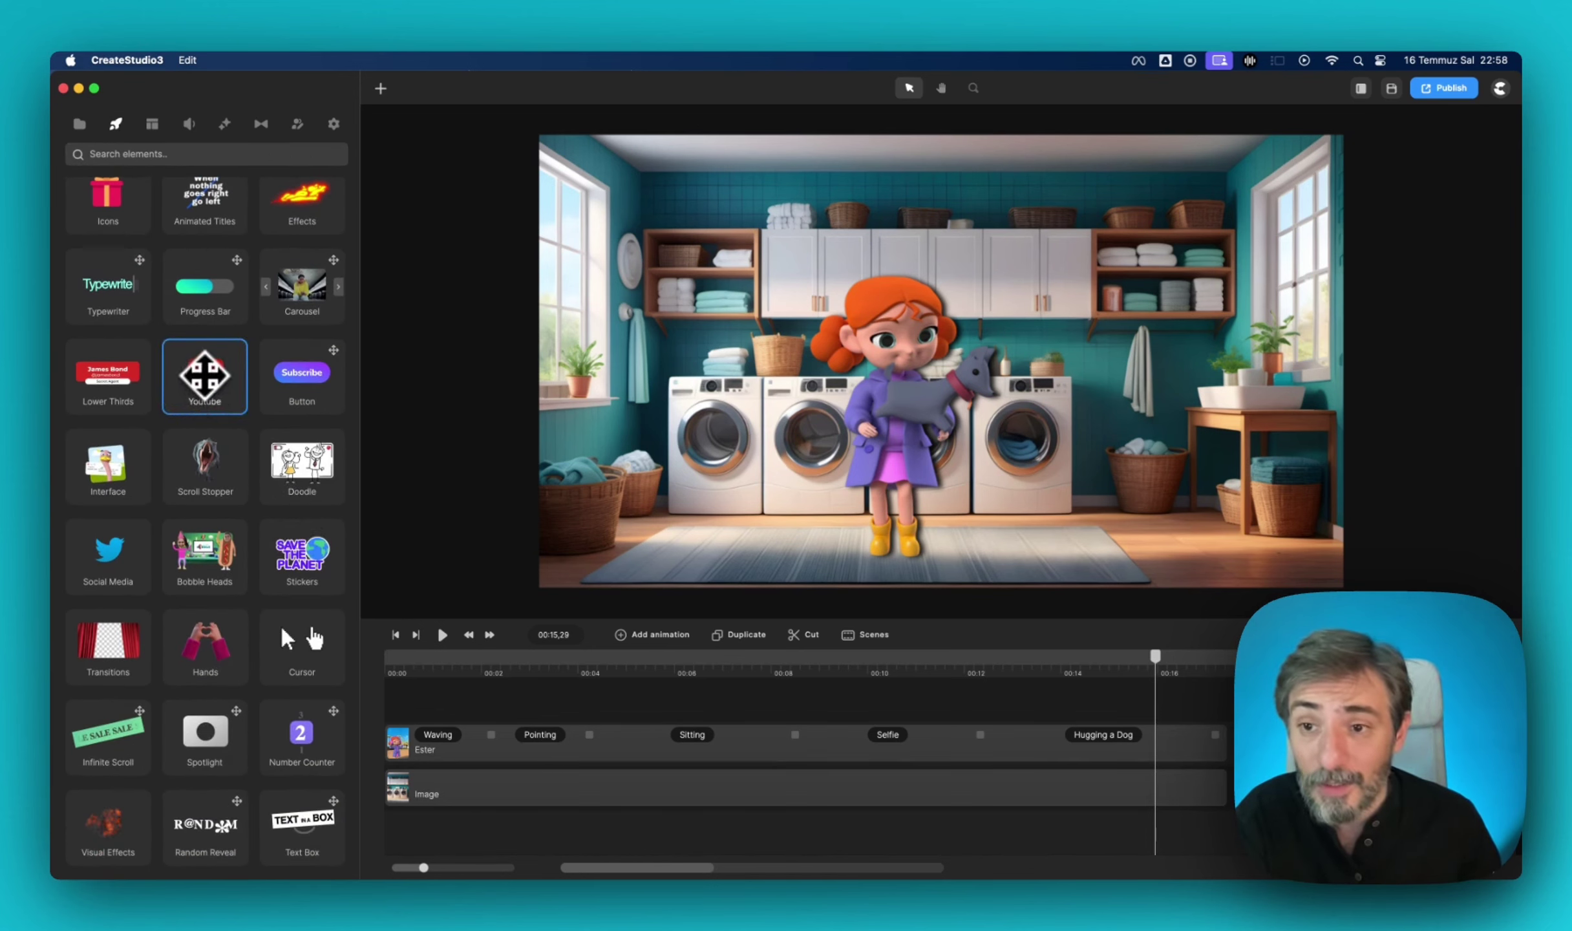
{"action": "left_click", "coordinate": [204, 375]}
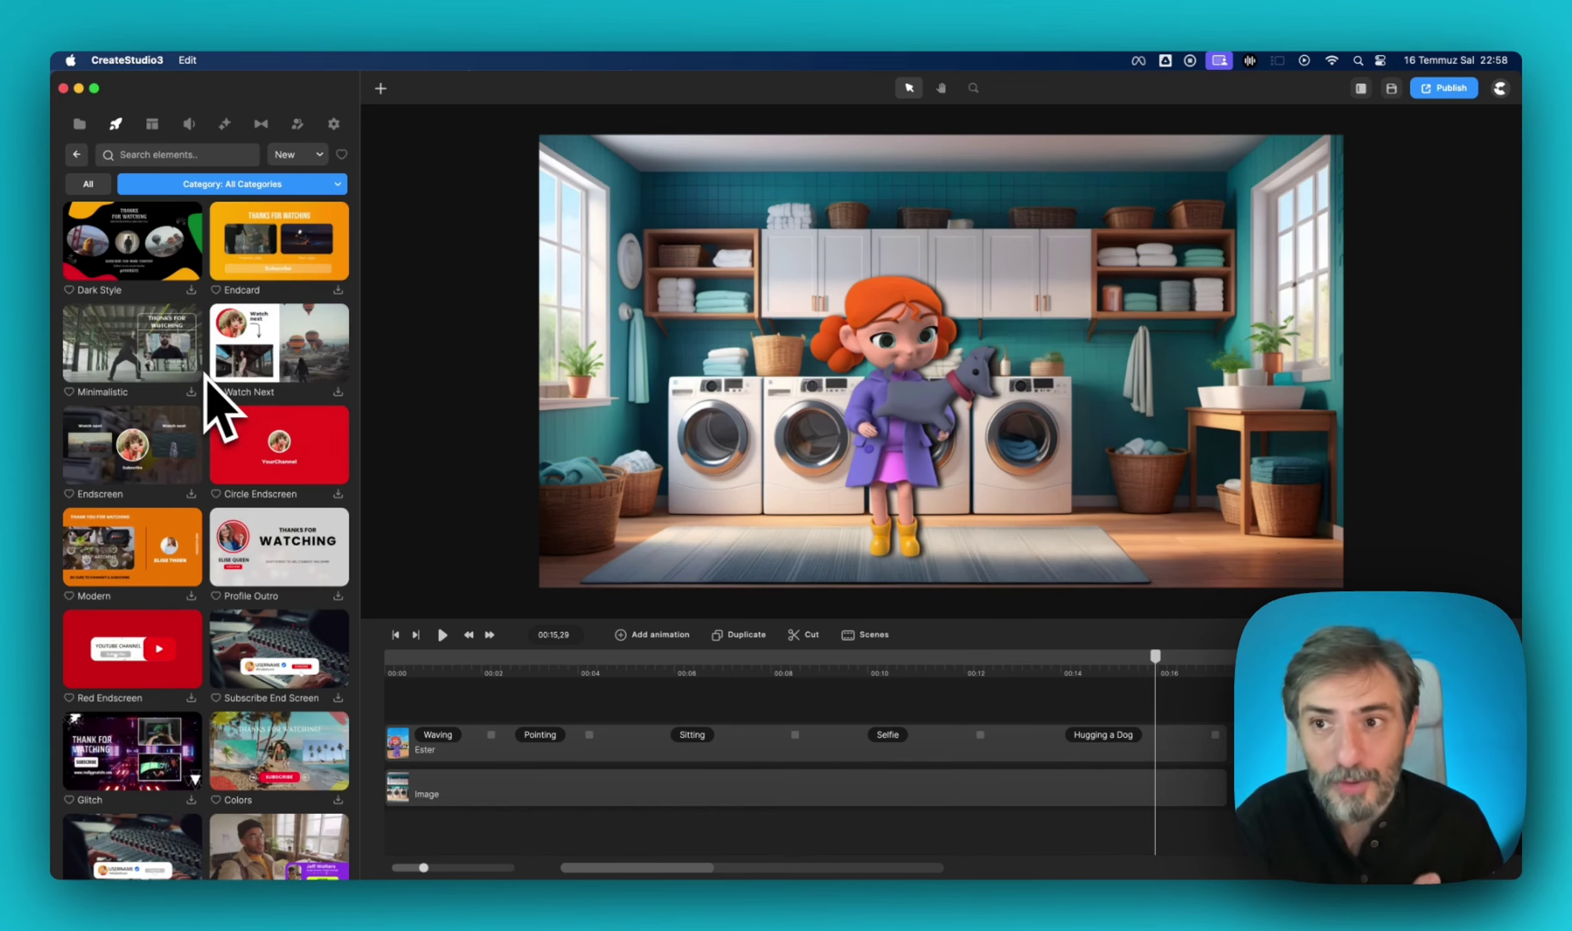
{"action": "scroll", "coordinate": [210, 387], "scroll_direction": "down", "scroll_amount": 15}
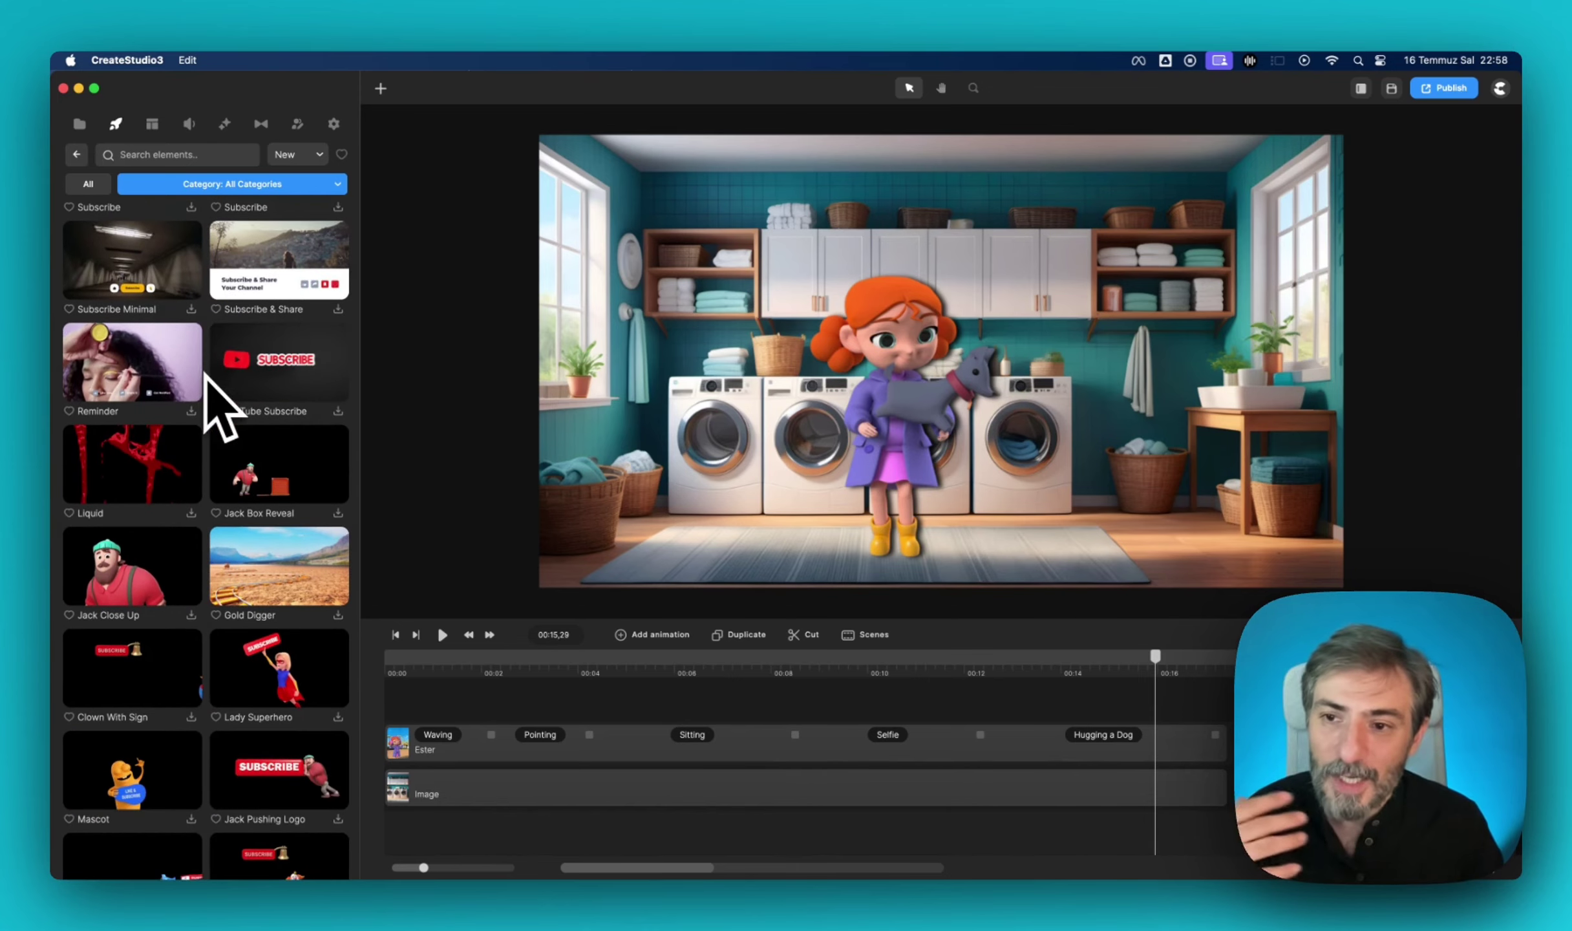
{"action": "scroll", "coordinate": [241, 378], "scroll_direction": "down", "scroll_amount": 4}
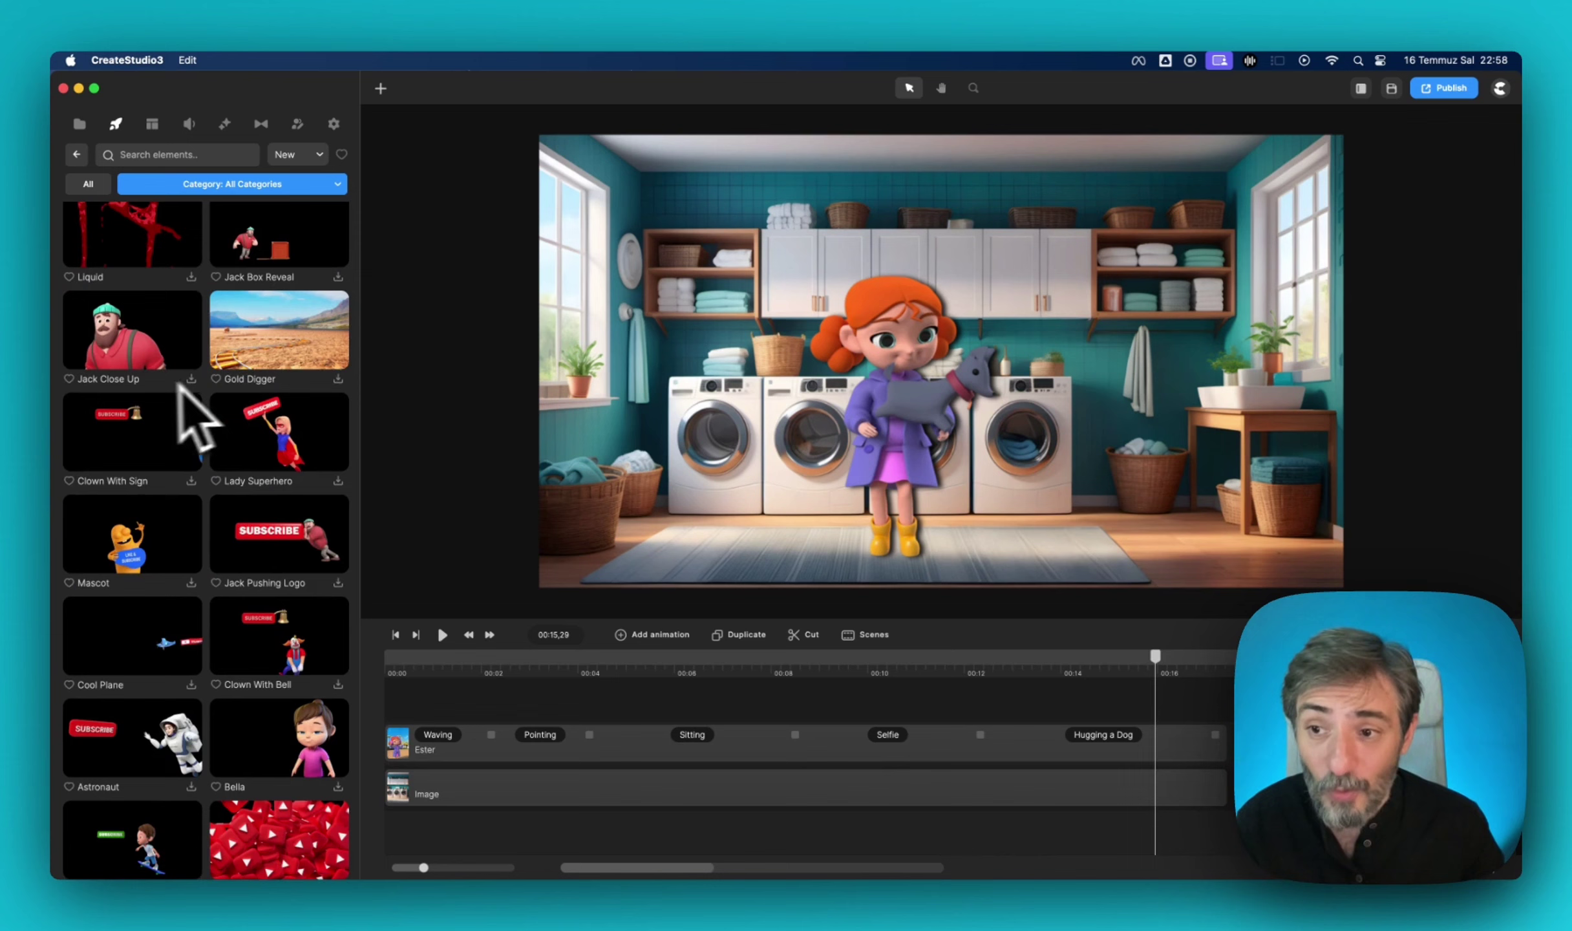
{"action": "scroll", "coordinate": [187, 452], "scroll_direction": "down", "scroll_amount": 4}
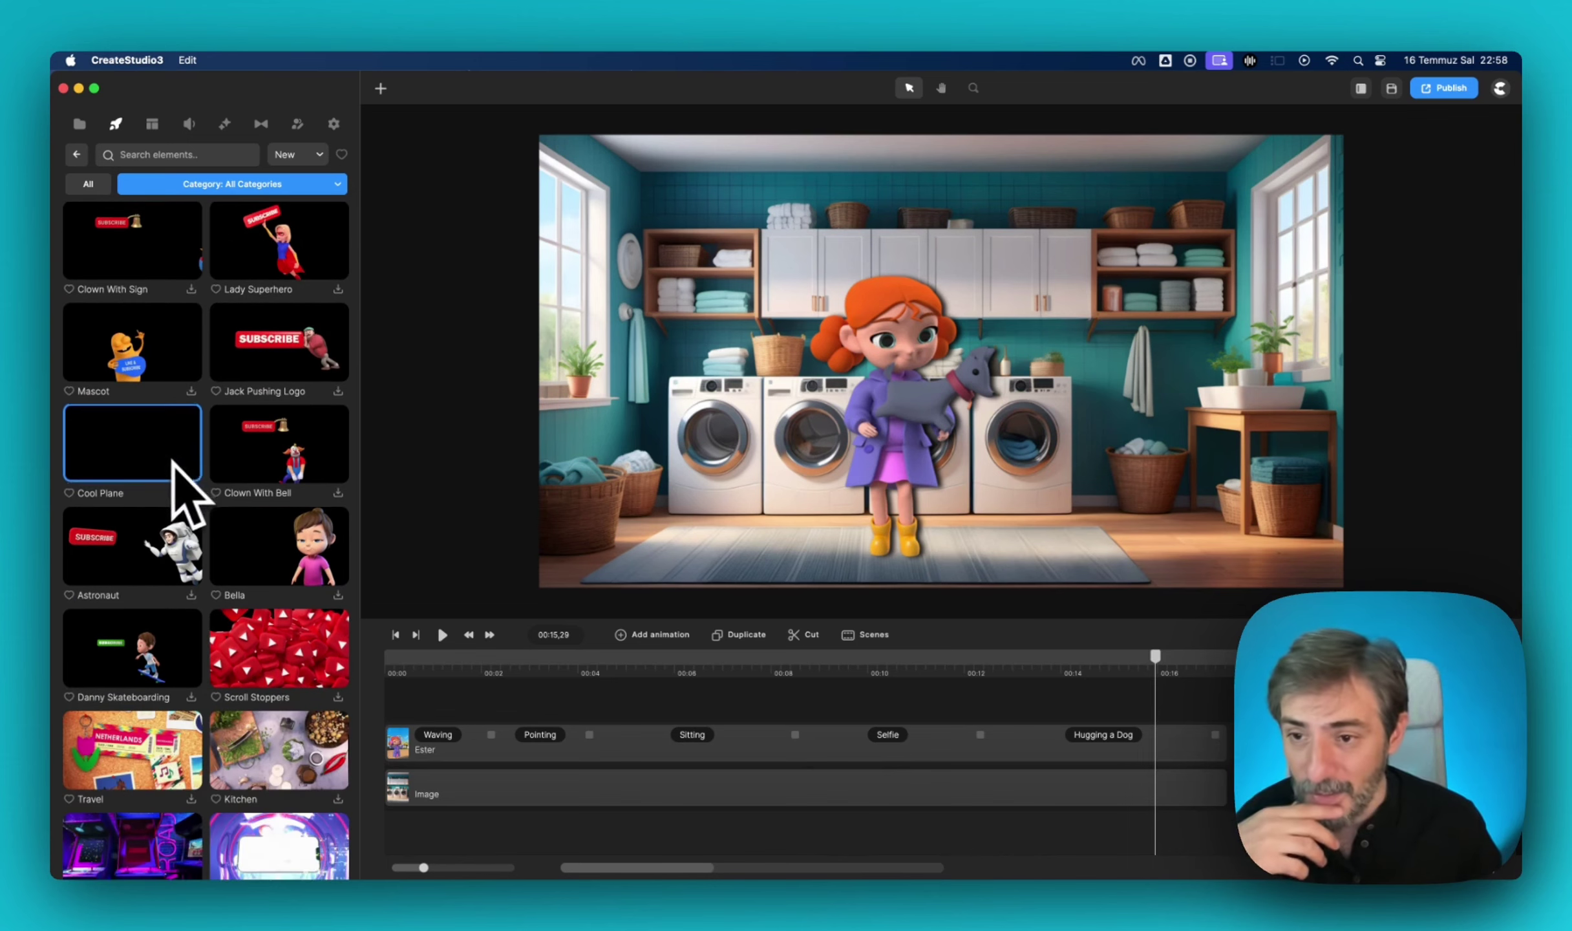
{"action": "scroll", "coordinate": [155, 475], "scroll_direction": "down", "scroll_amount": 5}
{"action": "scroll", "coordinate": [137, 481], "scroll_direction": "down", "scroll_amount": 15}
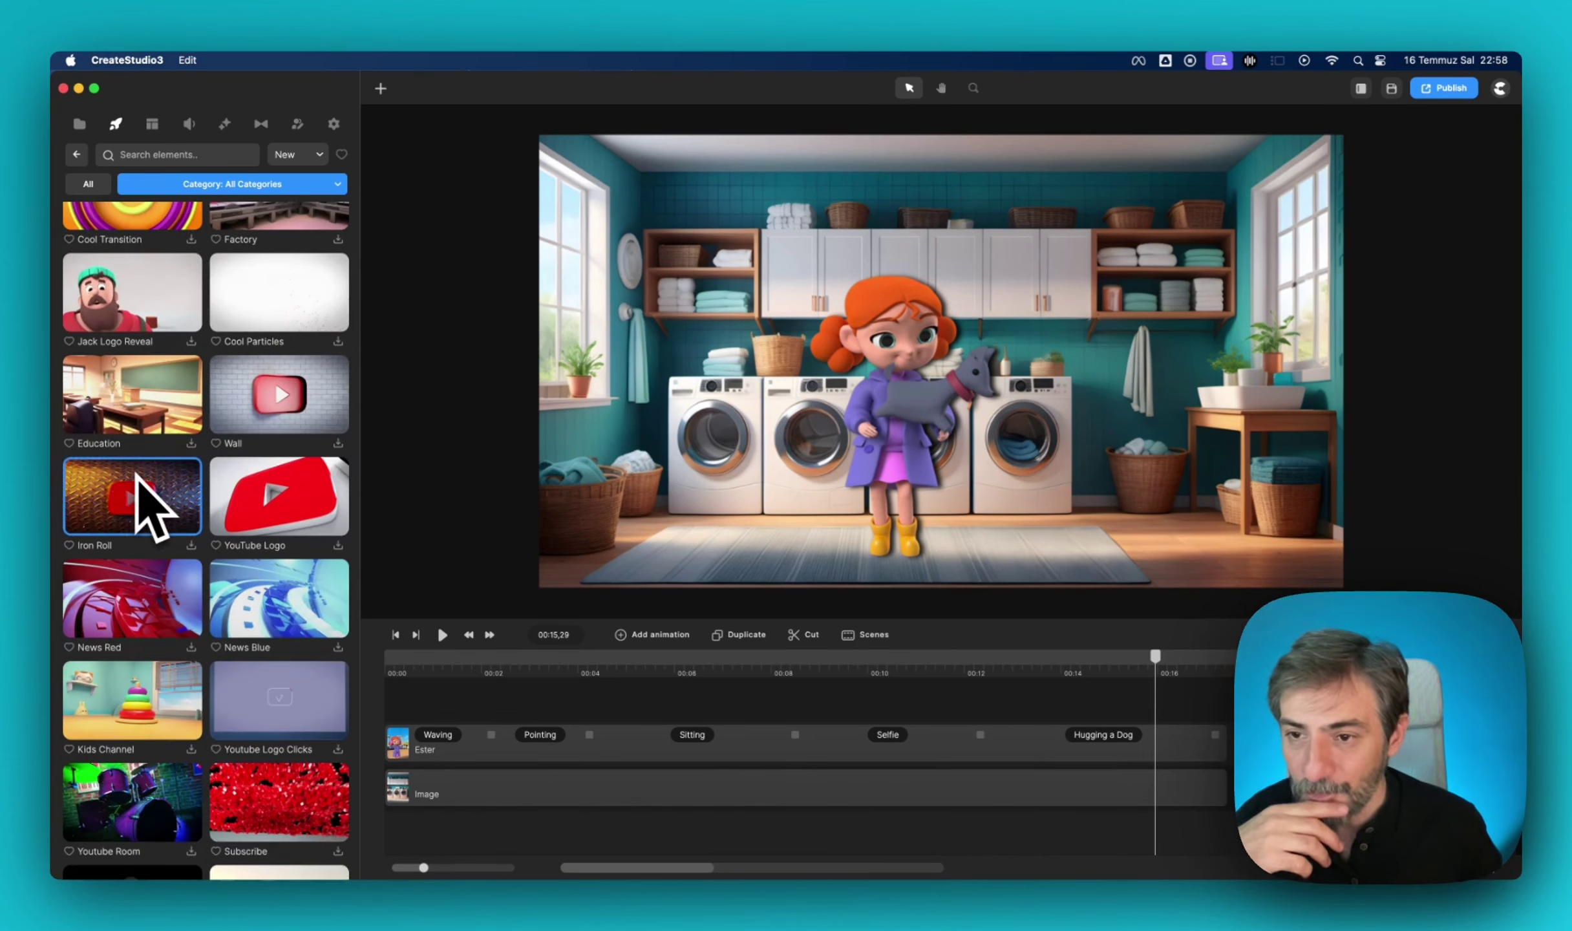
{"action": "scroll", "coordinate": [137, 476], "scroll_direction": "up", "scroll_amount": 20}
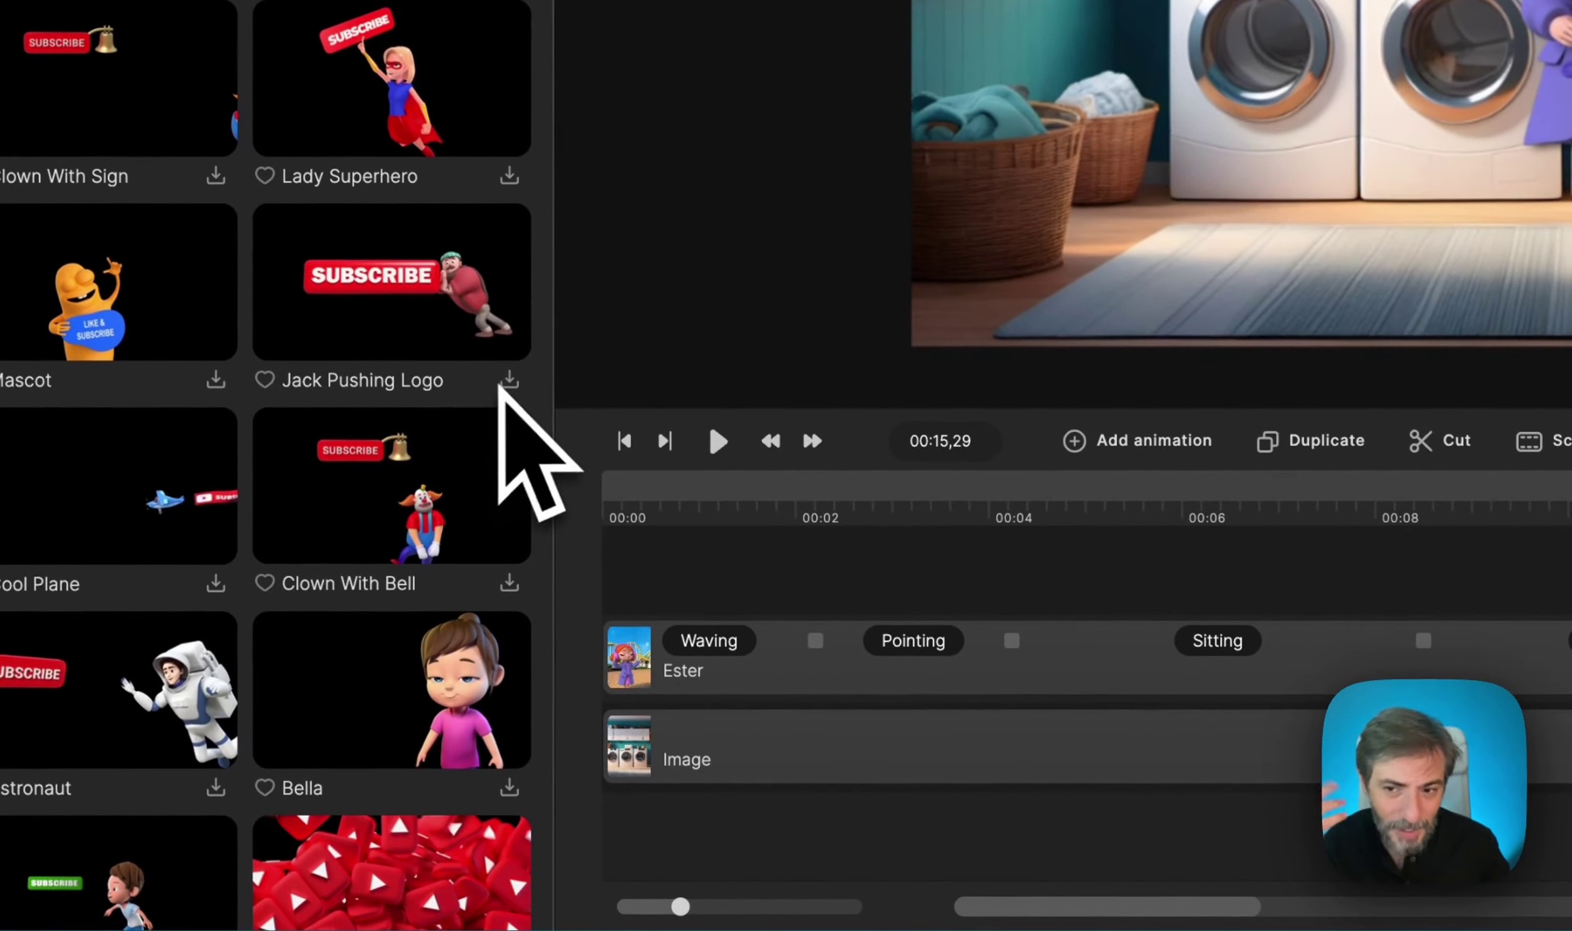
Download Jack Pushing Logo, add it on a track above Ester at about 4 seconds, and play it from 00:03,24.
{"action": "left_click", "coordinate": [510, 382]}
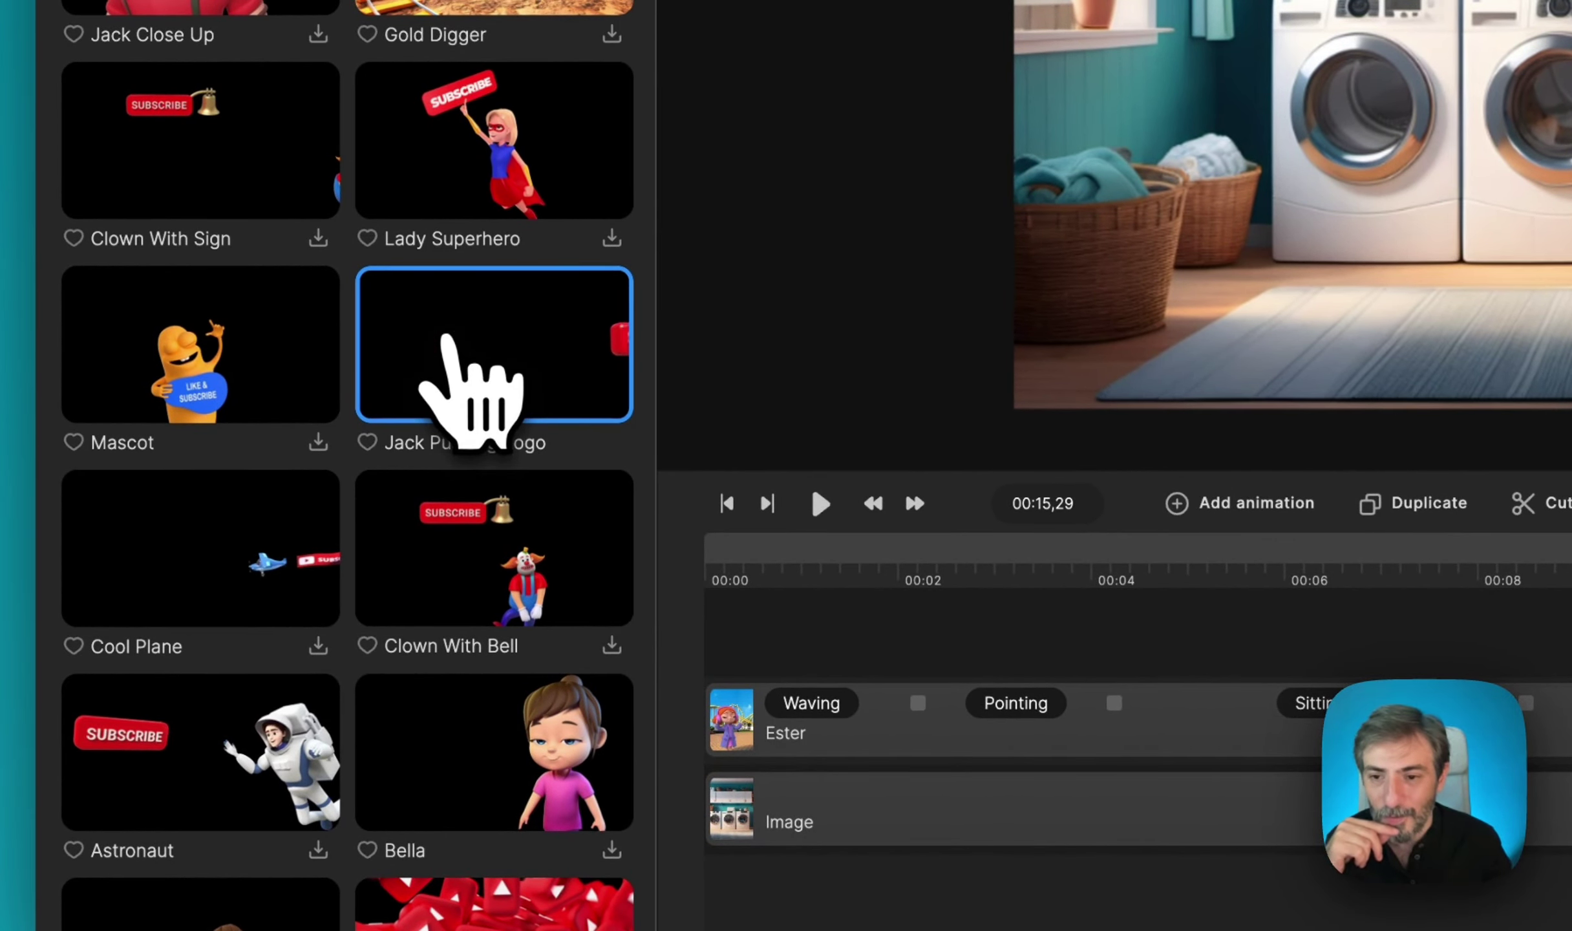
{"action": "left_click_drag", "start_coordinate": [446, 336], "coordinate": [1173, 630]}
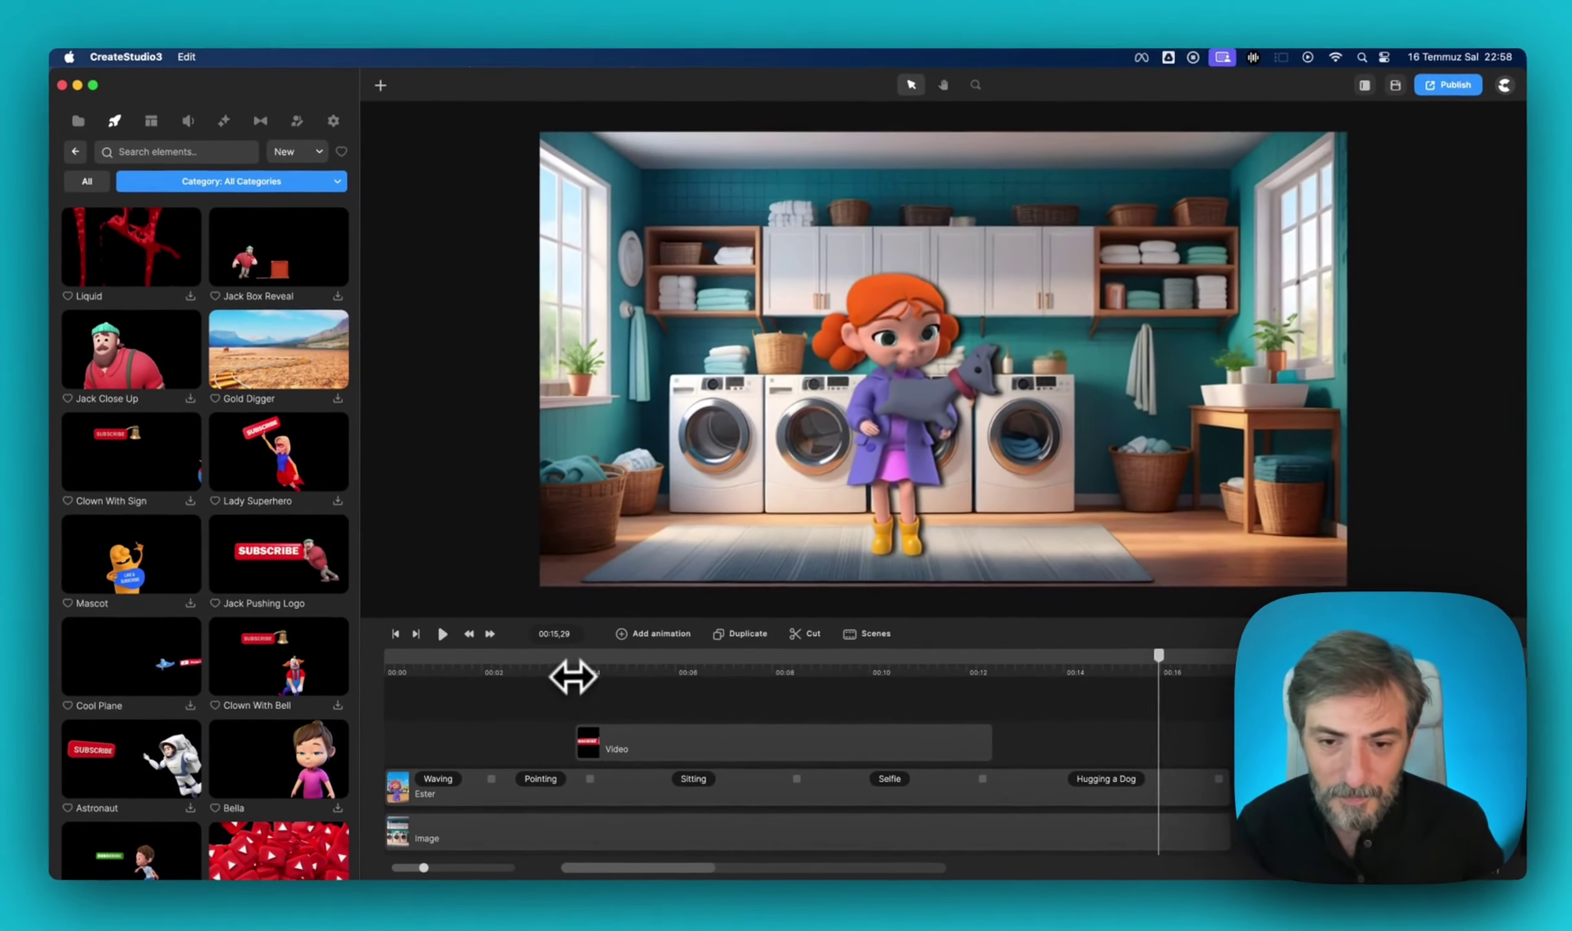
{"action": "left_click", "coordinate": [572, 672]}
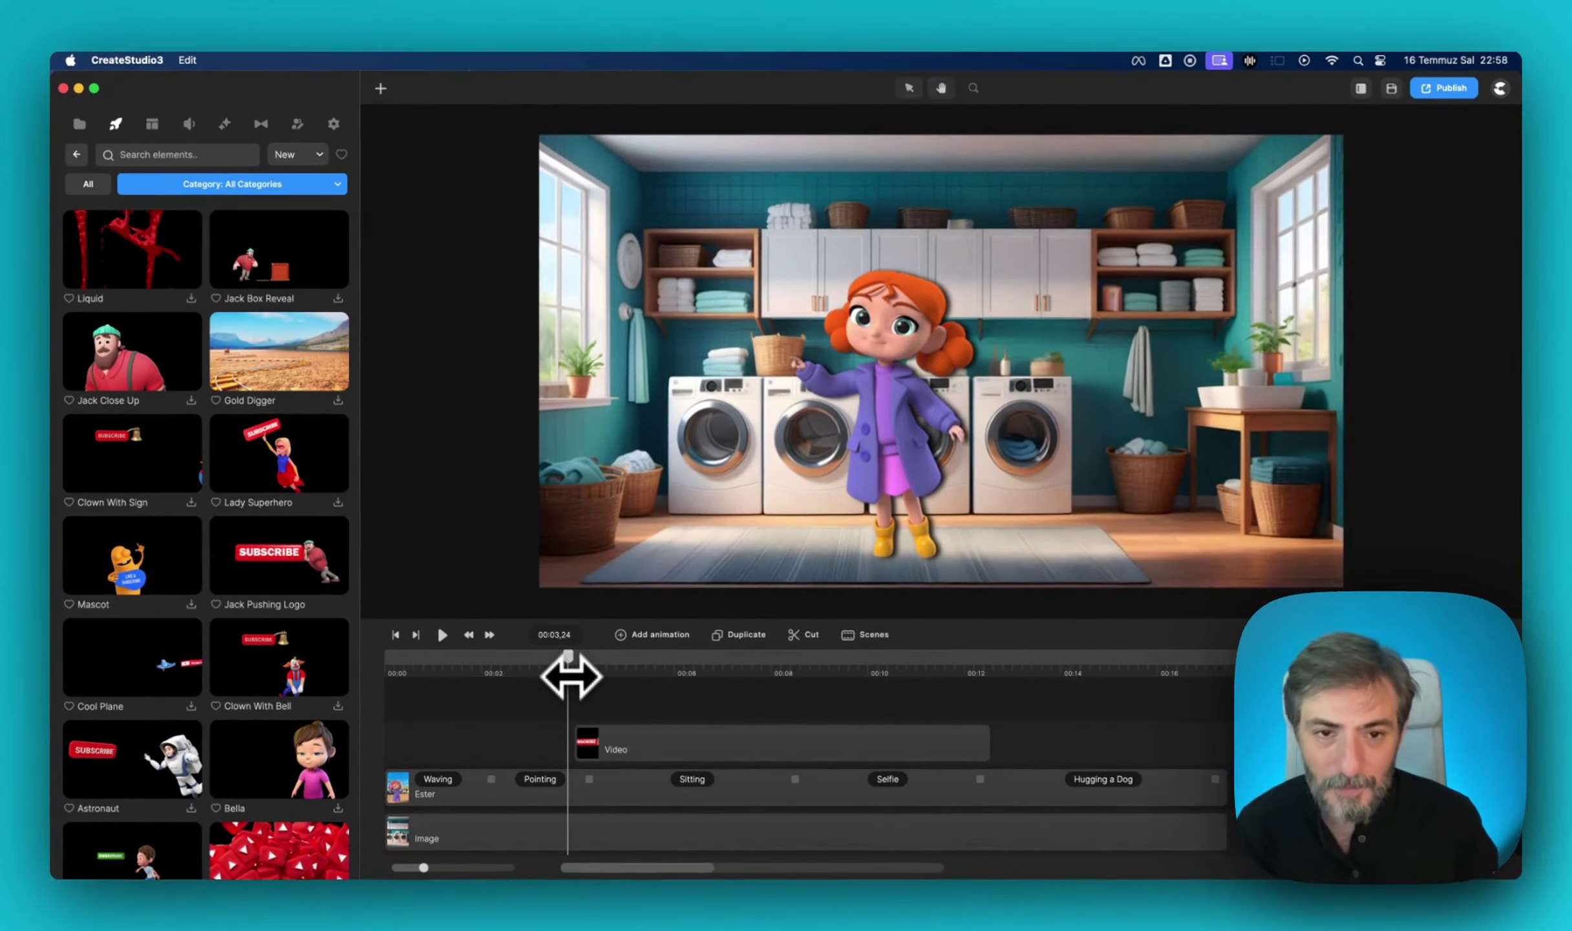
{"action": "key", "text": "space"}
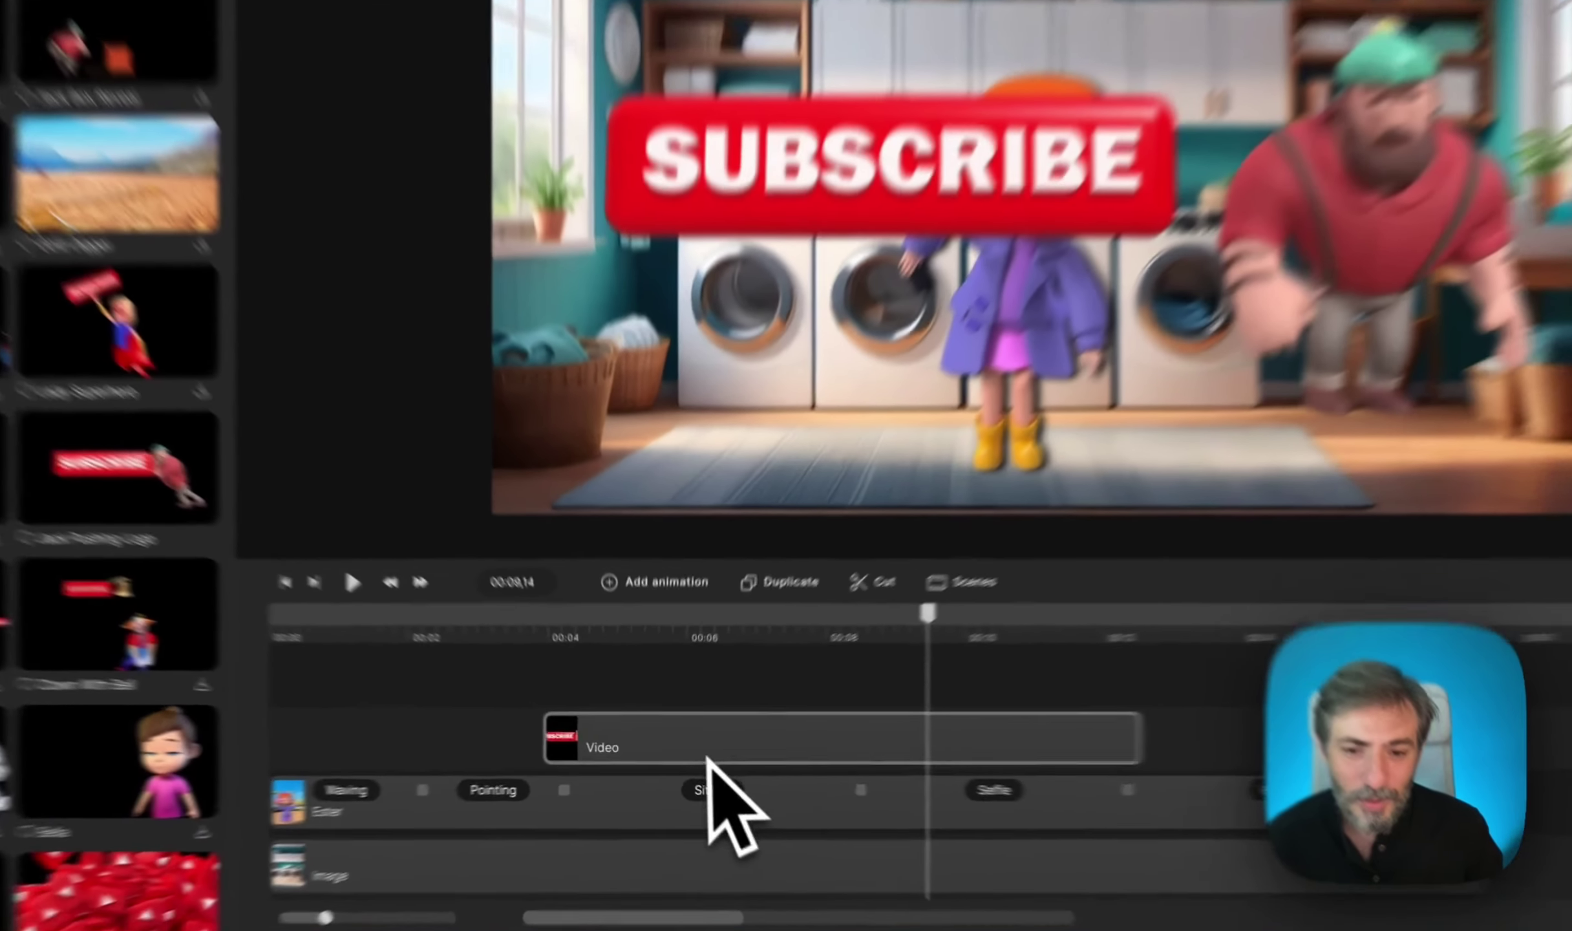
Review the subscribe video clip's caption and media settings and delete the clip from the timeline.
{"action": "left_click", "coordinate": [697, 749]}
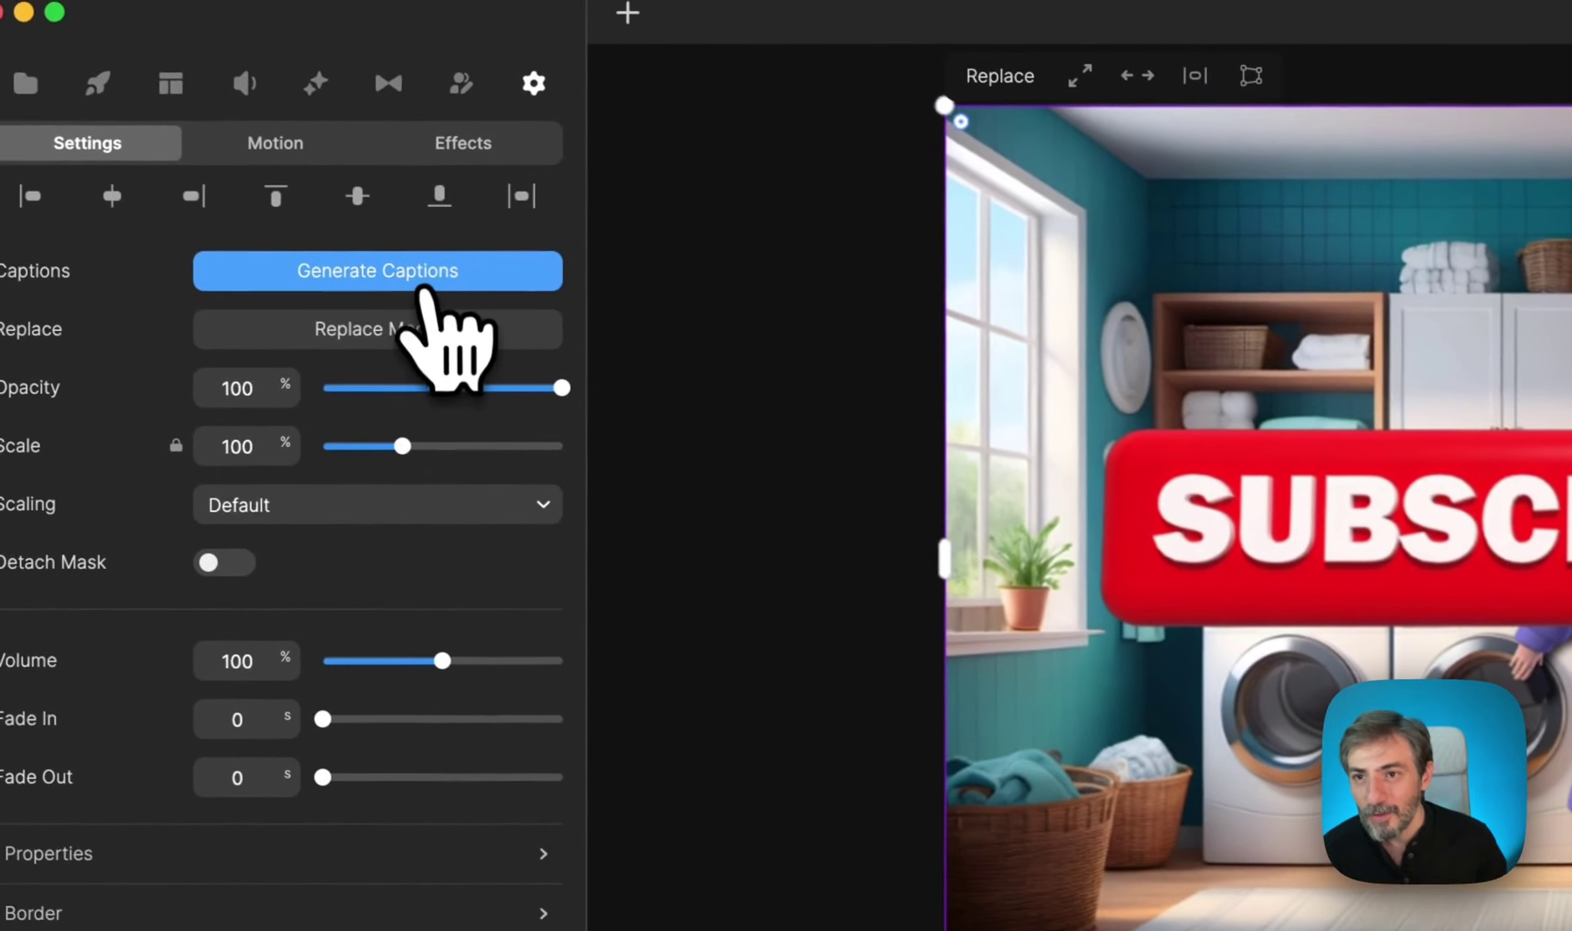
{"action": "left_click", "coordinate": [424, 294]}
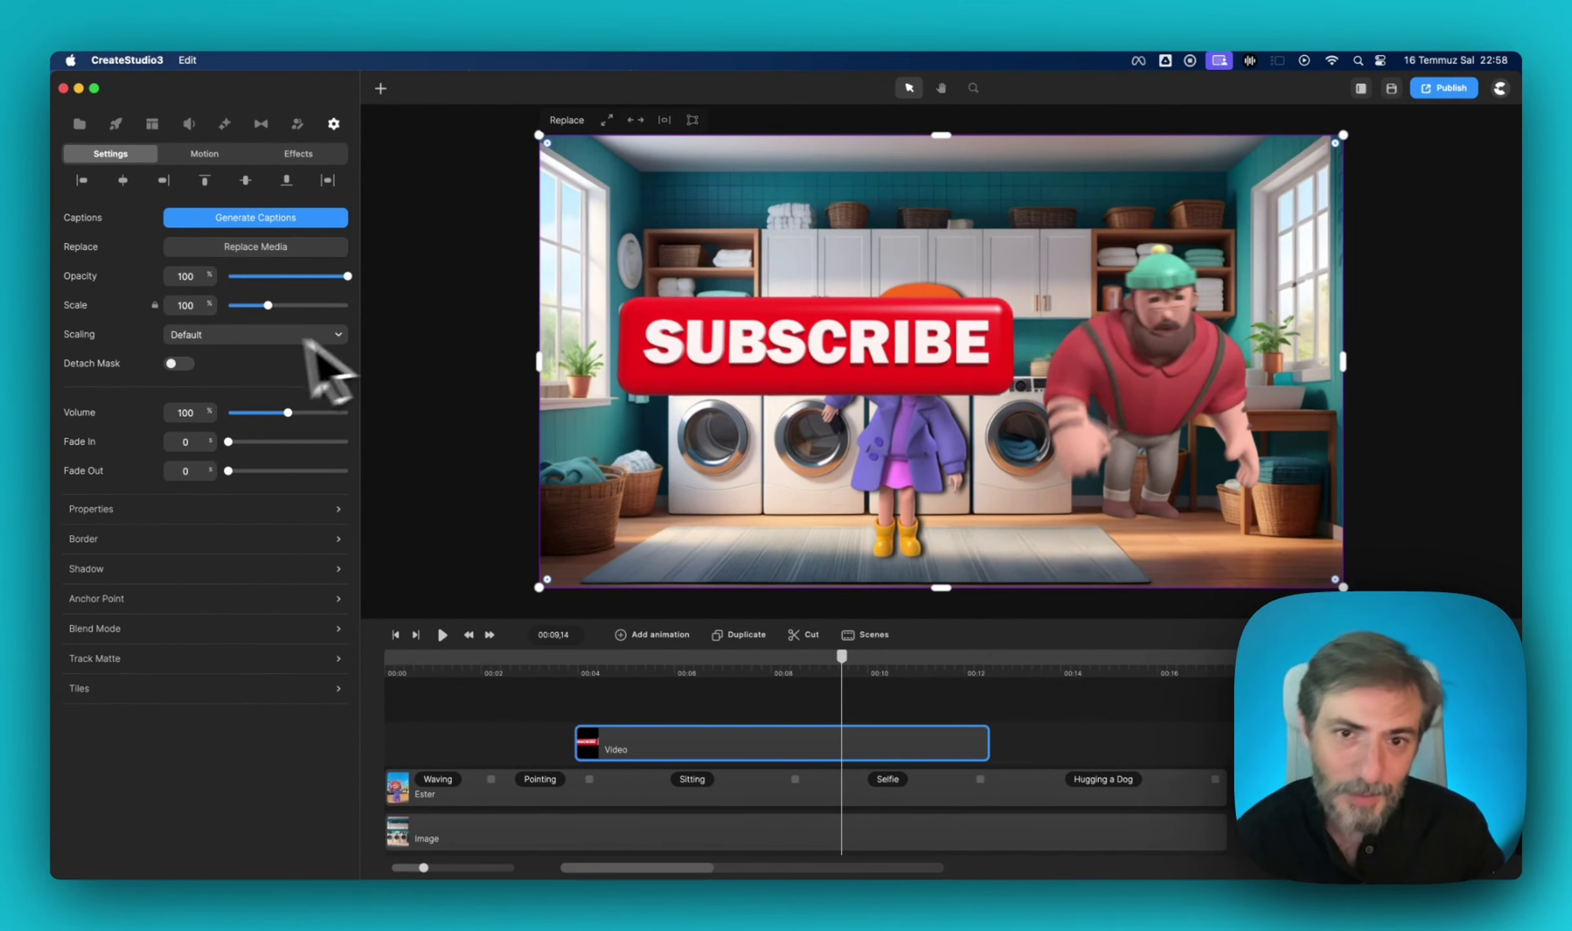
{"action": "key", "text": "Delete"}
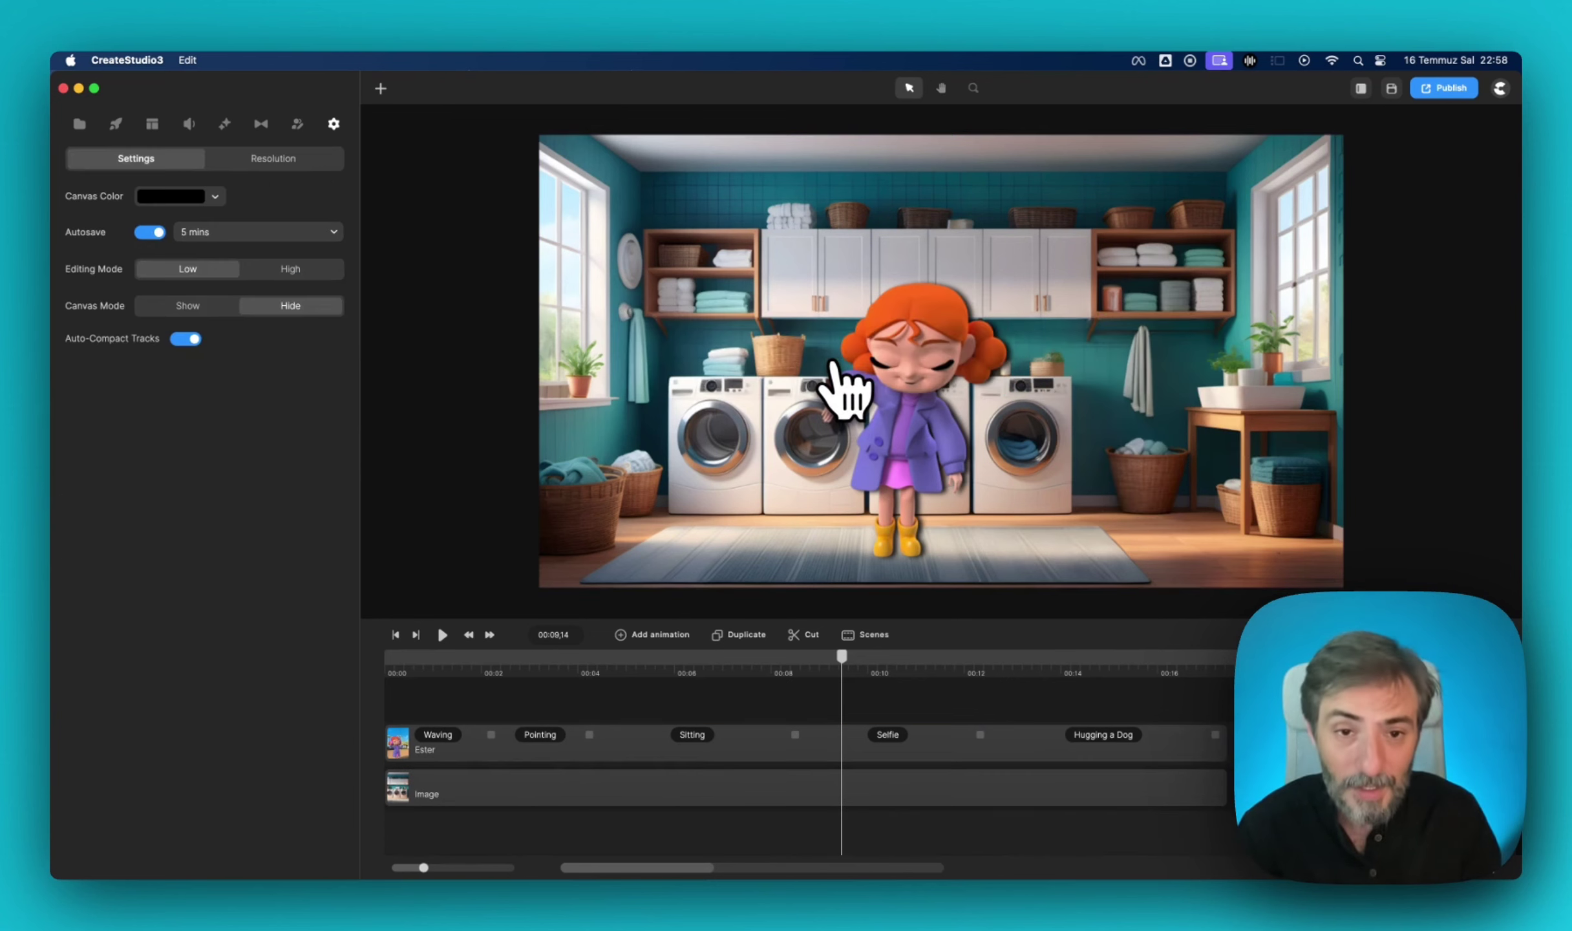